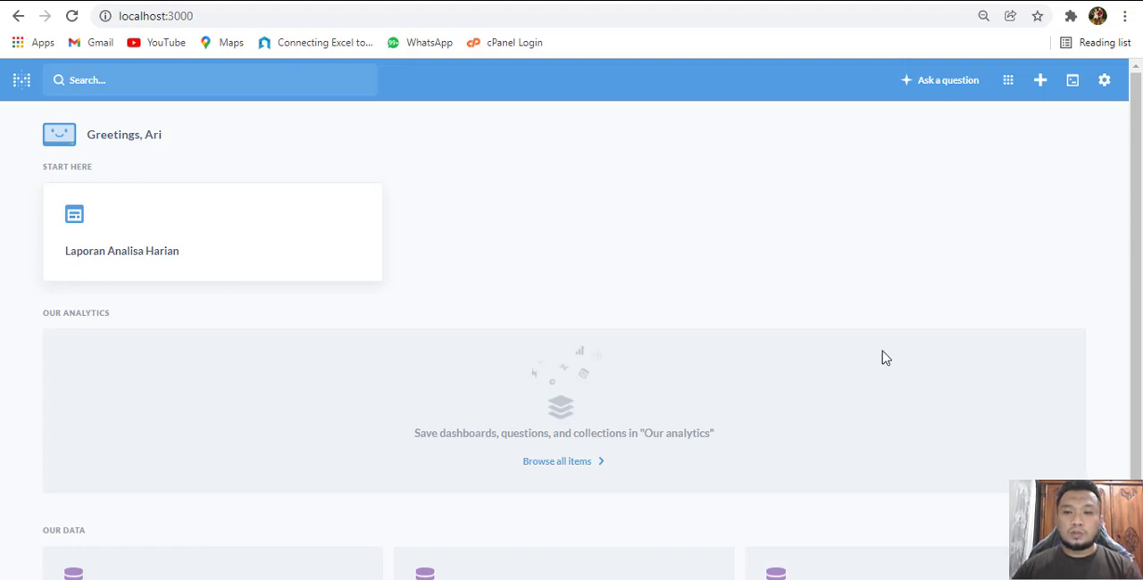
Start a simple question on the first Hjual table of the TRIAL DATA database, finding it by searching for hjual
{"action": "left_click", "coordinate": [944, 93]}
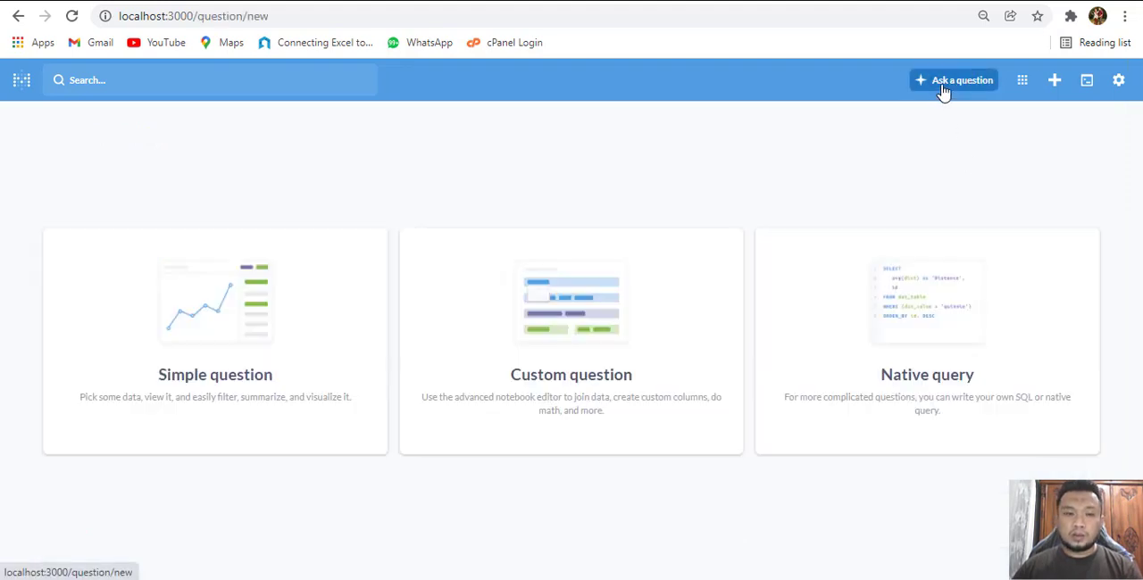
{"action": "left_click", "coordinate": [200, 335]}
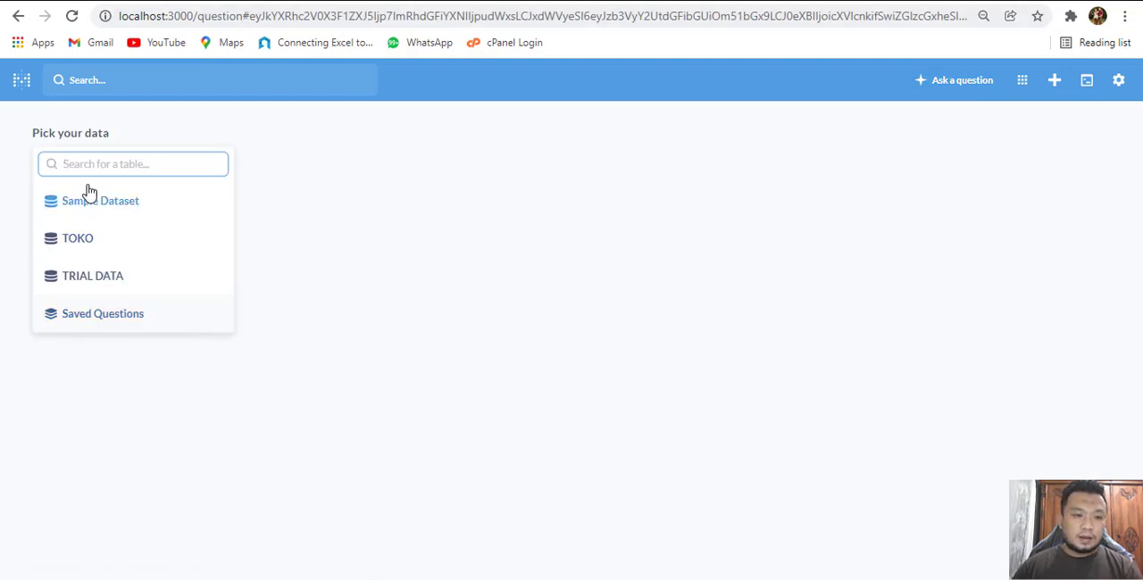
{"action": "left_click", "coordinate": [107, 283]}
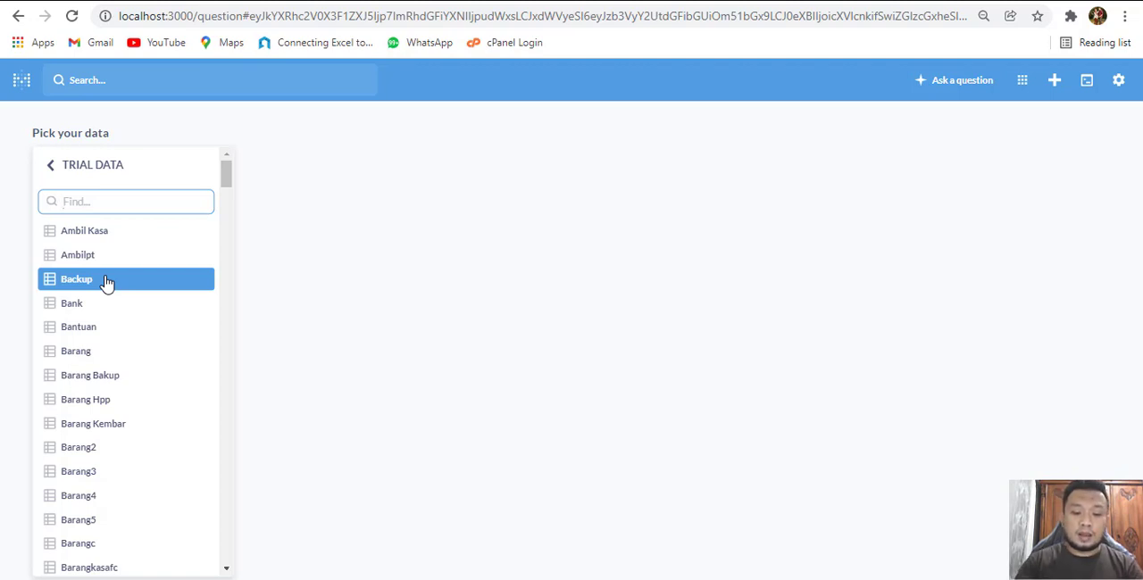
{"action": "type", "text": "hjual"}
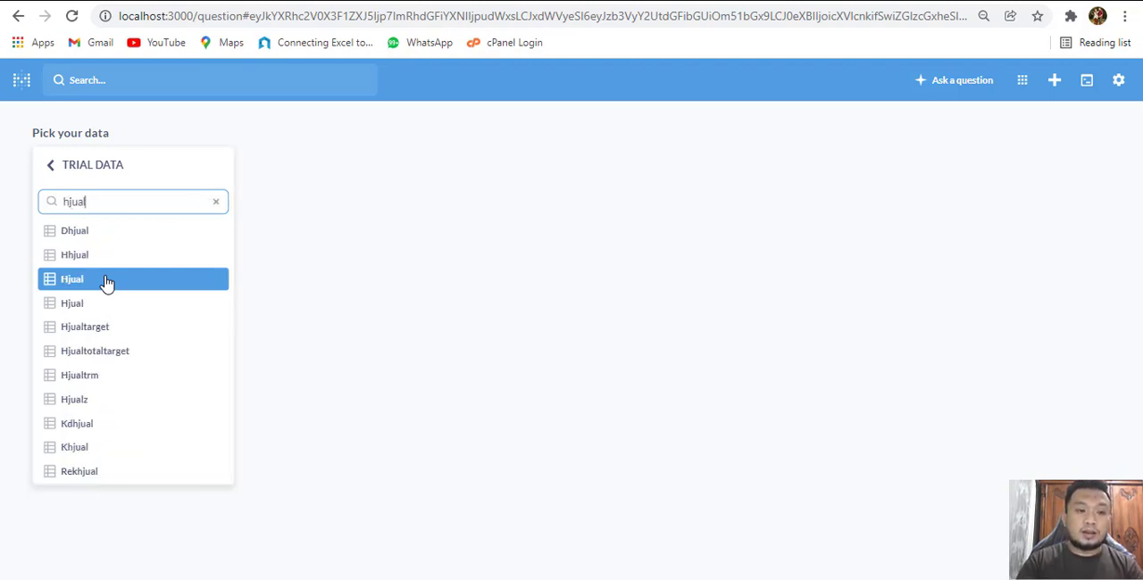
{"action": "left_click", "coordinate": [105, 282]}
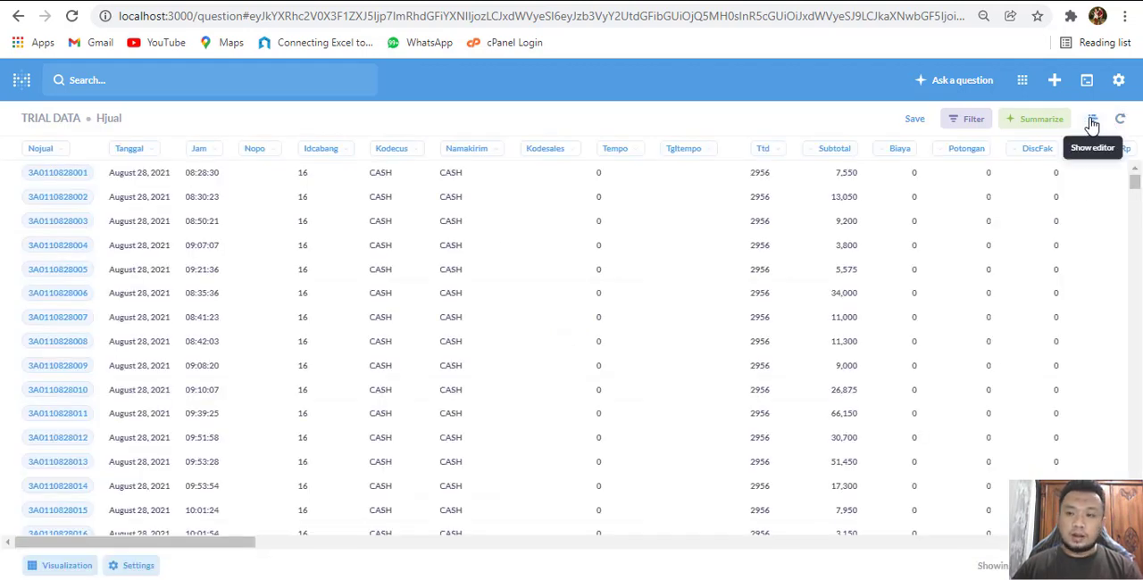
Summarize the Hjual data in the notebook editor by the sum of Subtotal and visualize the result
{"action": "left_click", "coordinate": [1091, 121]}
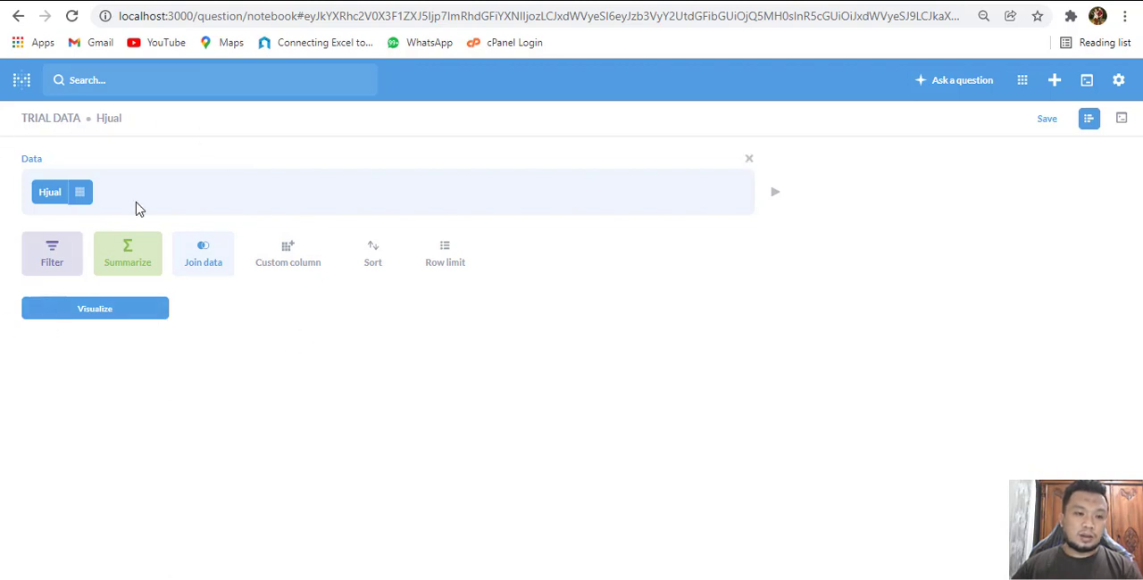
{"action": "left_click", "coordinate": [123, 249]}
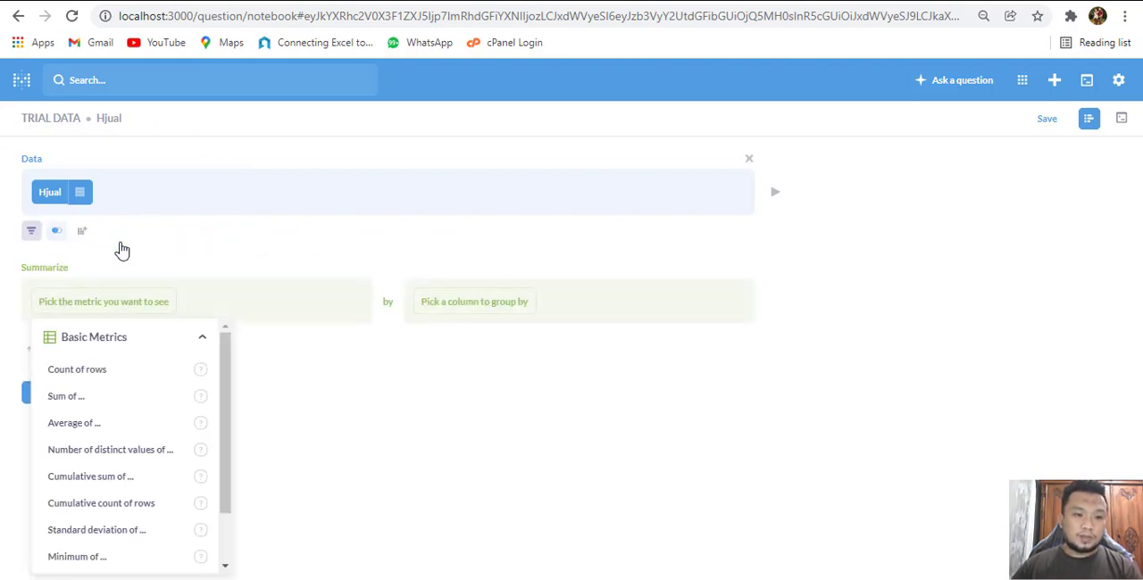
{"action": "left_click", "coordinate": [101, 404]}
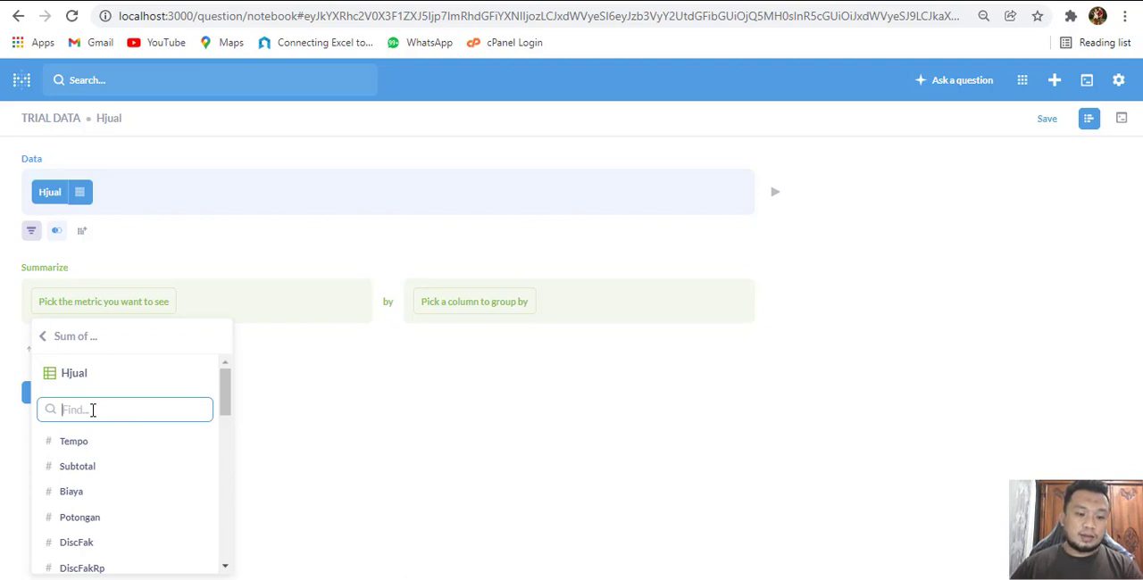
{"action": "type", "text": "sub"}
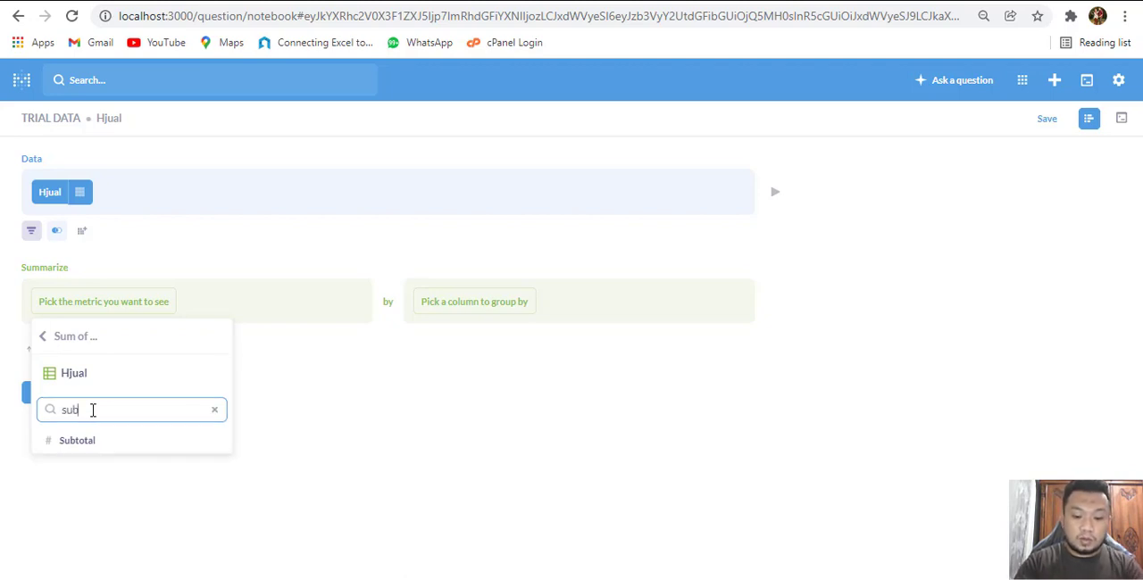
{"action": "type", "text": "to"}
{"action": "left_click", "coordinate": [96, 441]}
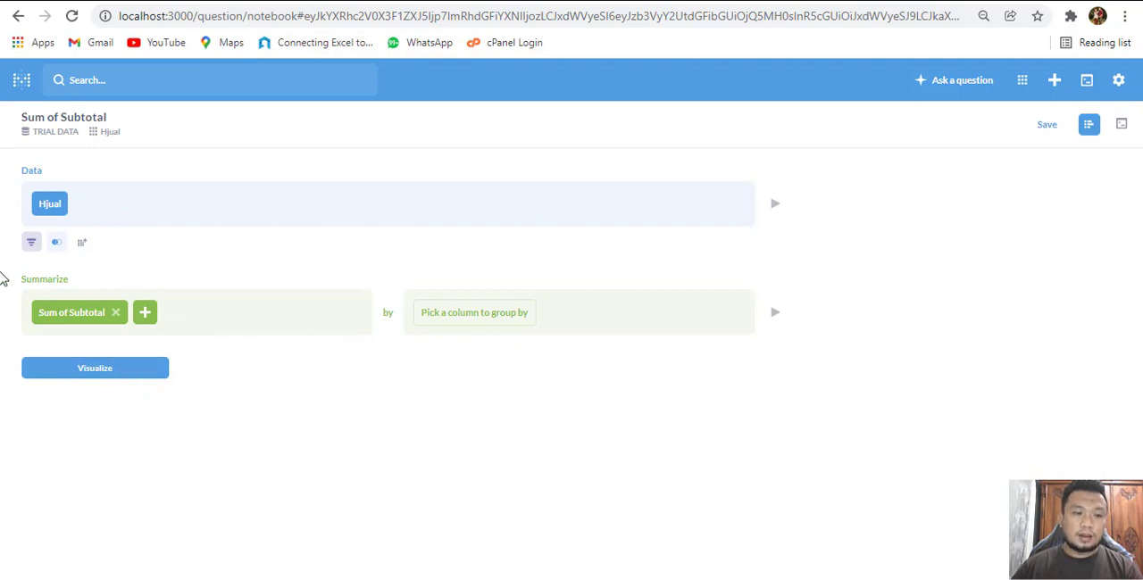
{"action": "left_click", "coordinate": [96, 372]}
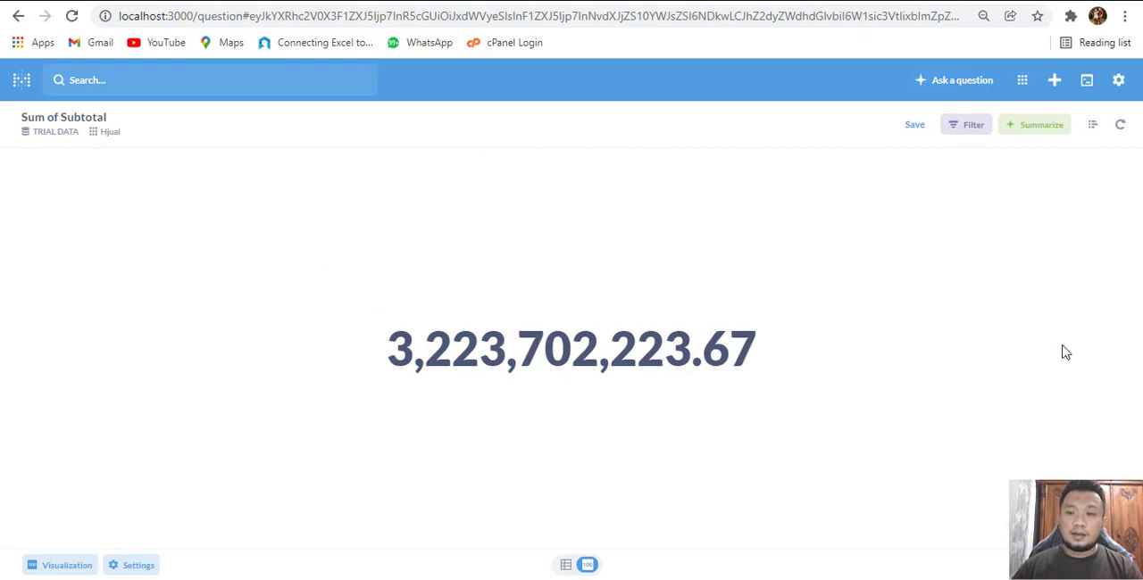
Return to the question editor and add a filter limiting Tanggal to the previous 5 months
{"action": "left_click", "coordinate": [1091, 128]}
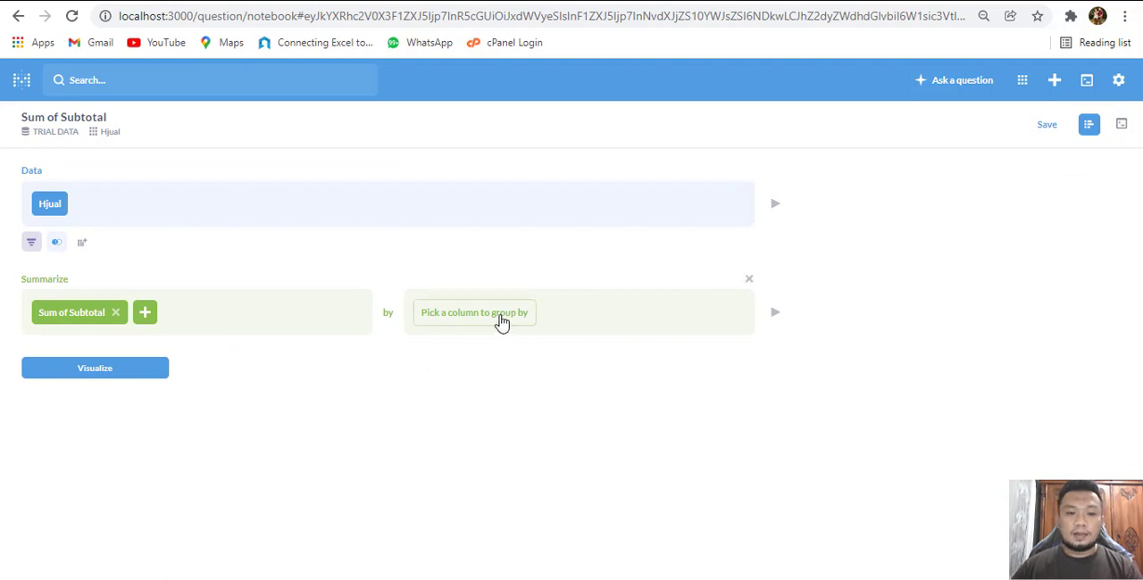
{"action": "left_click", "coordinate": [33, 245]}
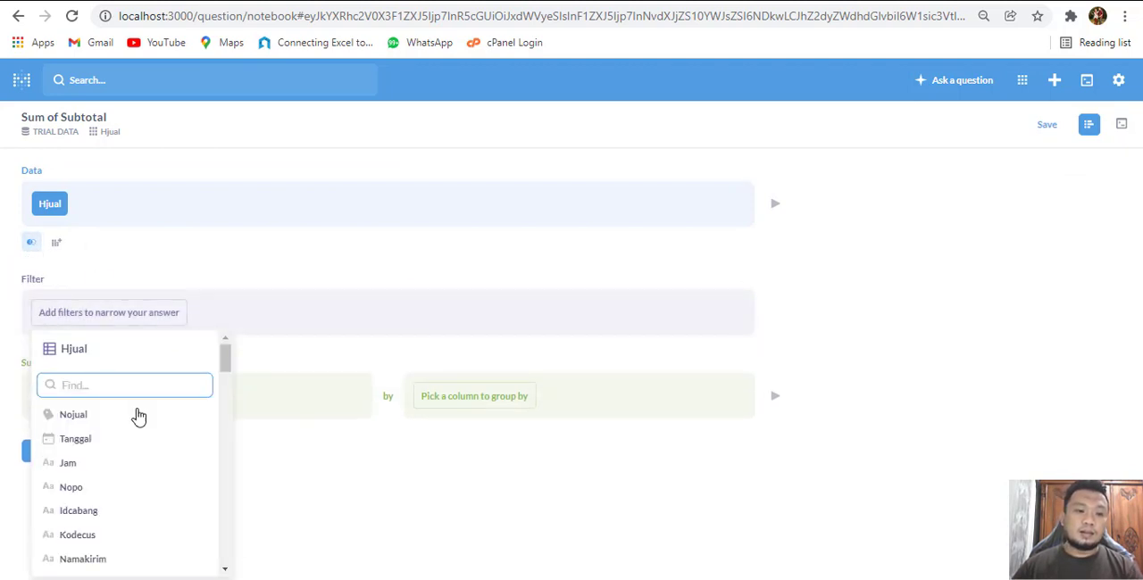
{"action": "left_click", "coordinate": [80, 438]}
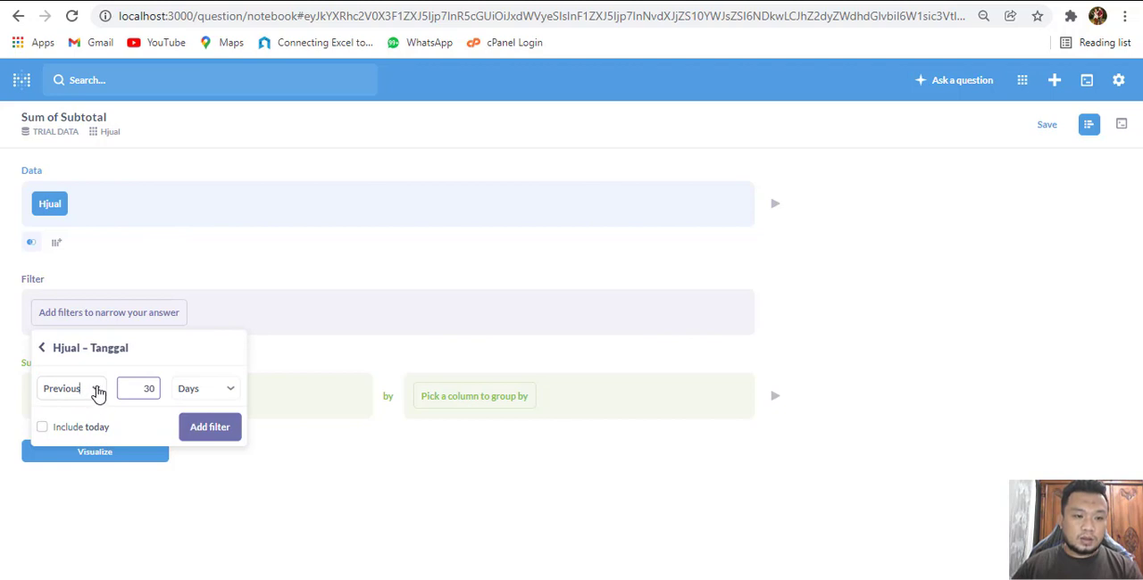
{"action": "left_click", "coordinate": [96, 391]}
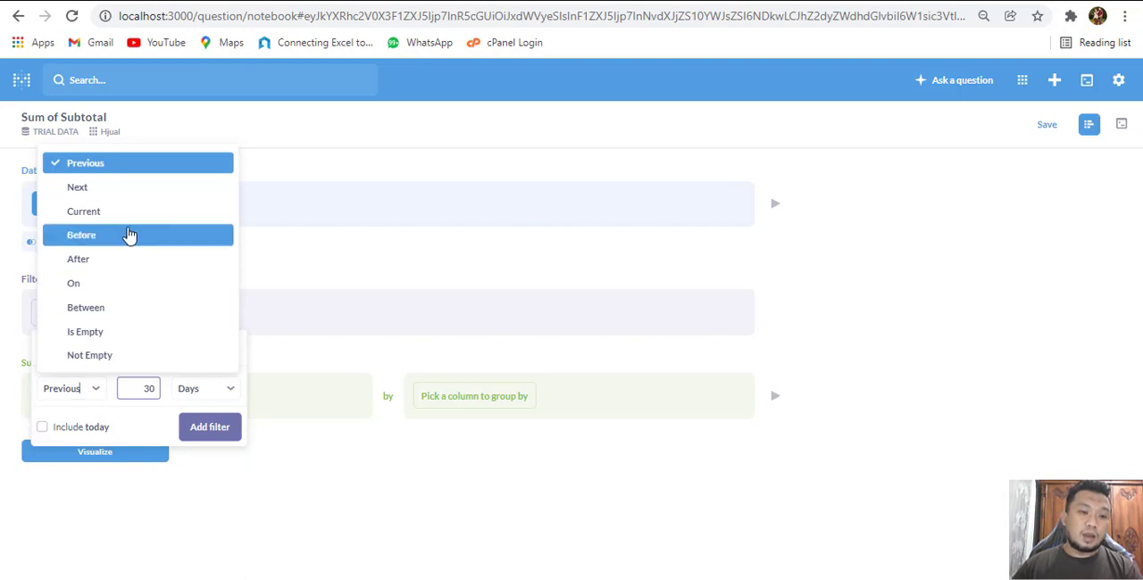
{"action": "left_click", "coordinate": [136, 170]}
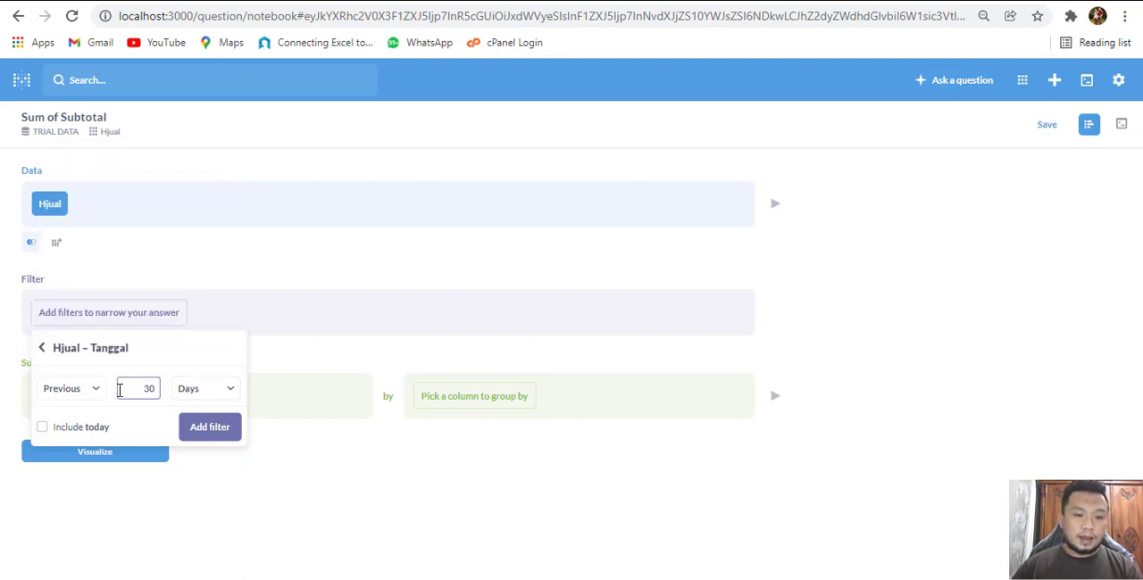
{"action": "left_click_drag", "start_coordinate": [125, 389], "coordinate": [173, 392]}
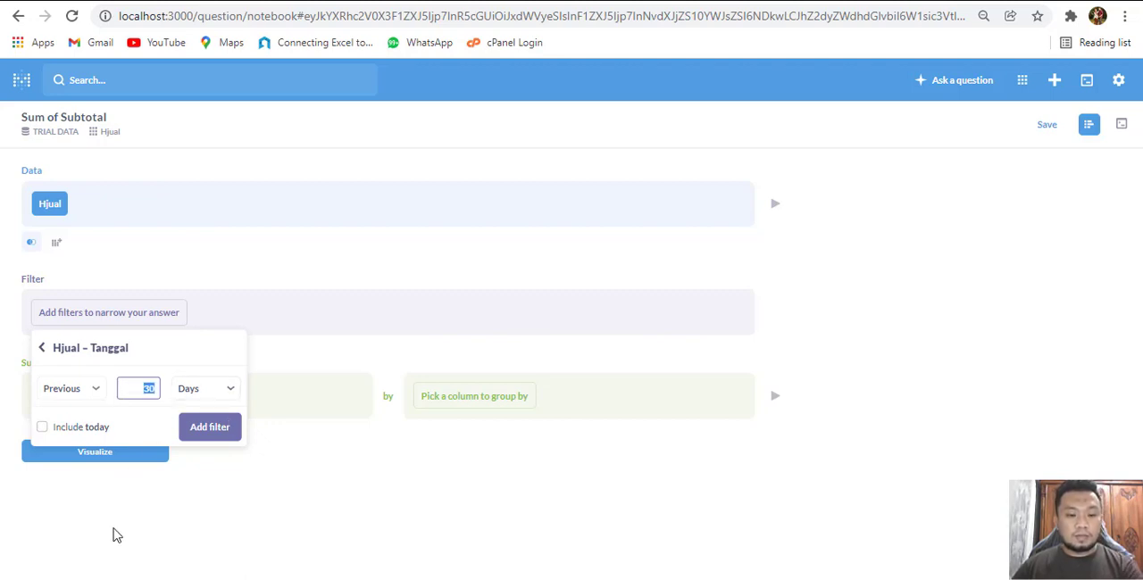
{"action": "type", "text": "5"}
{"action": "left_click", "coordinate": [222, 398]}
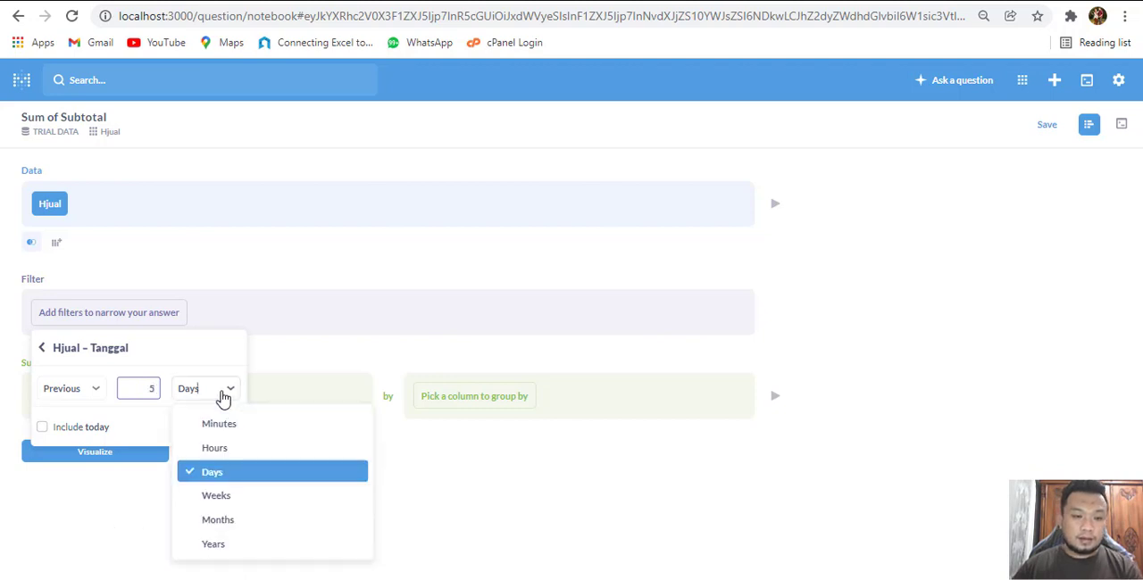
{"action": "left_click", "coordinate": [236, 522]}
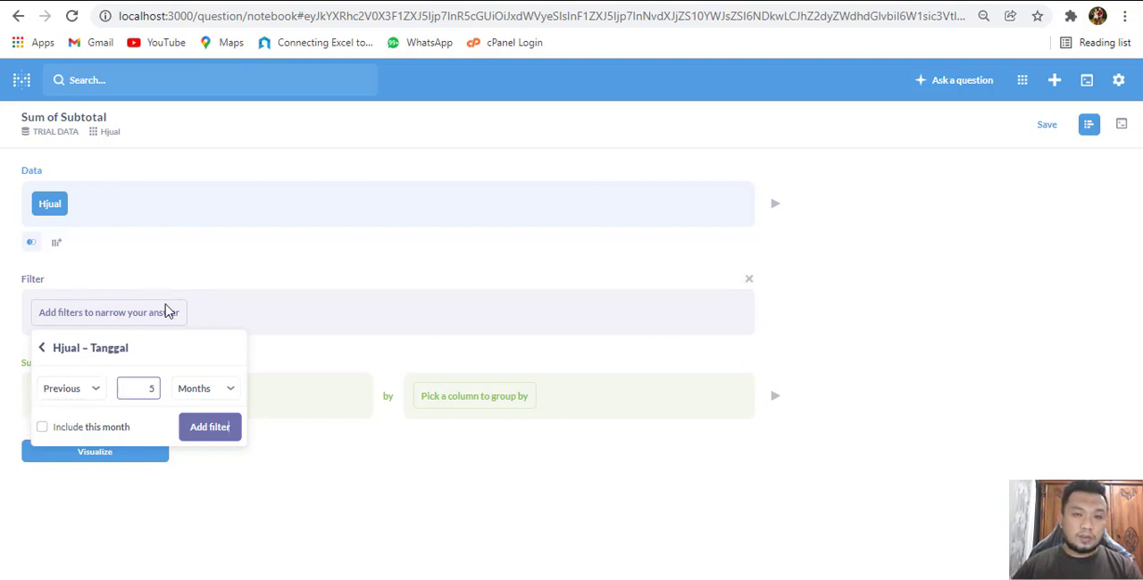
{"action": "left_click", "coordinate": [210, 429]}
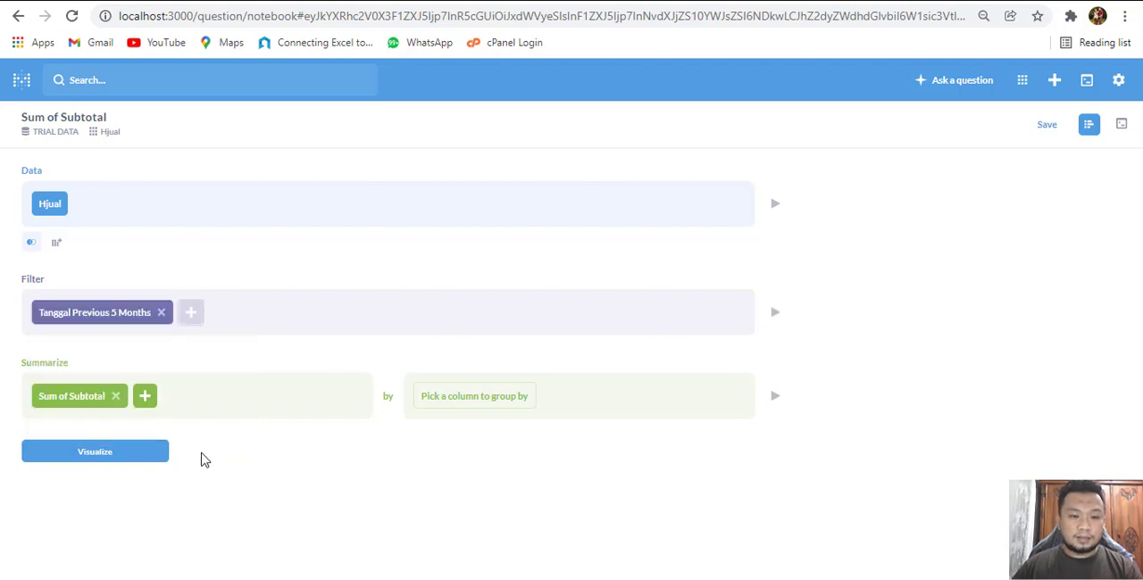
Save the question as Total Penjualan in the Our analytics collection without adding it to a dashboard
{"action": "left_click", "coordinate": [1050, 125]}
{"action": "left_click_drag", "start_coordinate": [658, 247], "coordinate": [161, 278]}
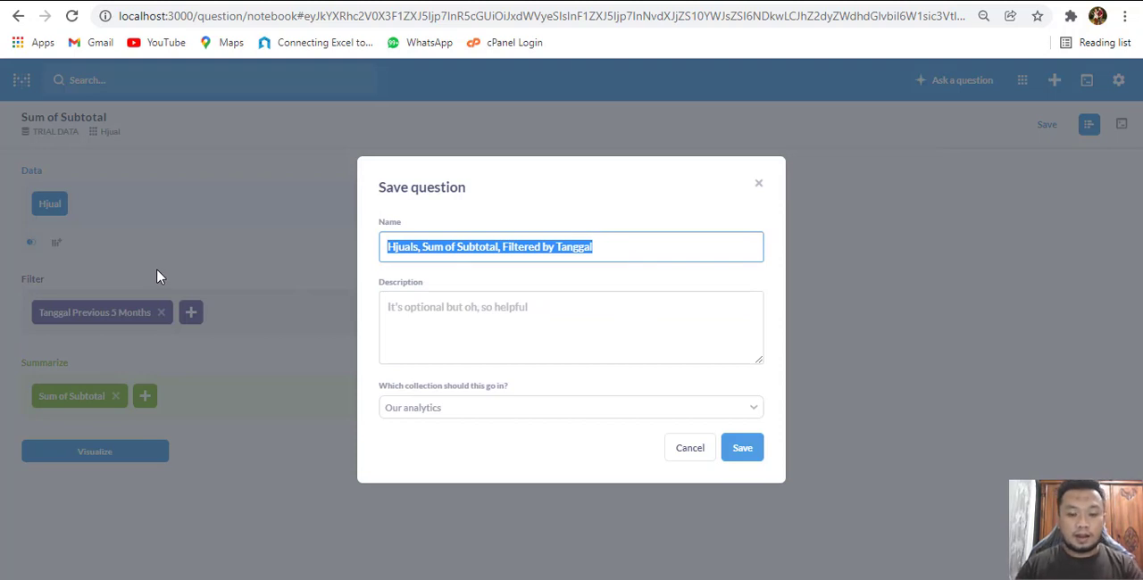
{"action": "type", "text": "Total Pe"}
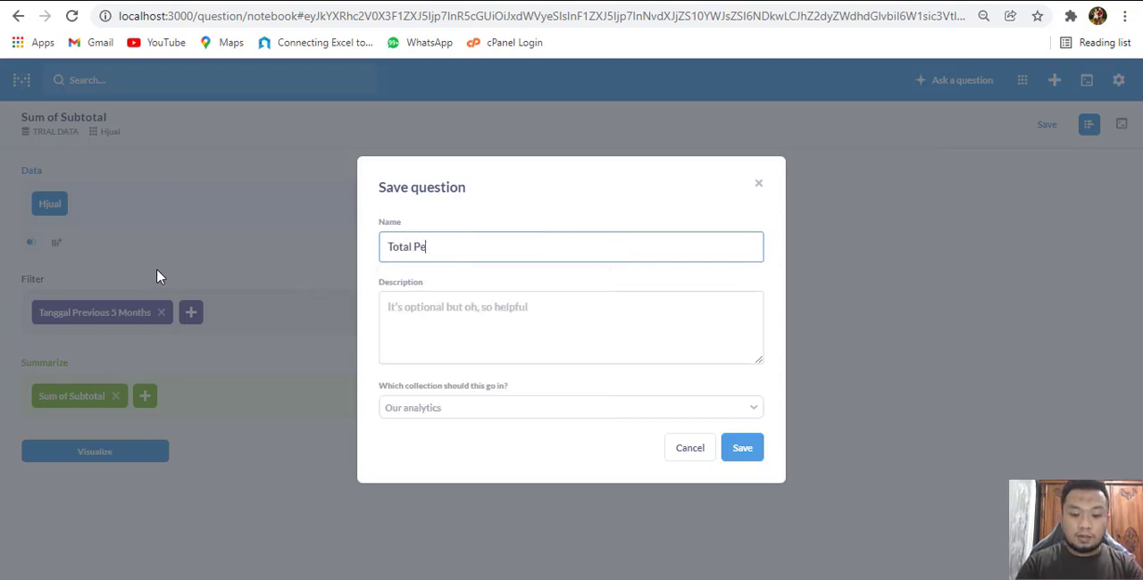
{"action": "type", "text": "njualan"}
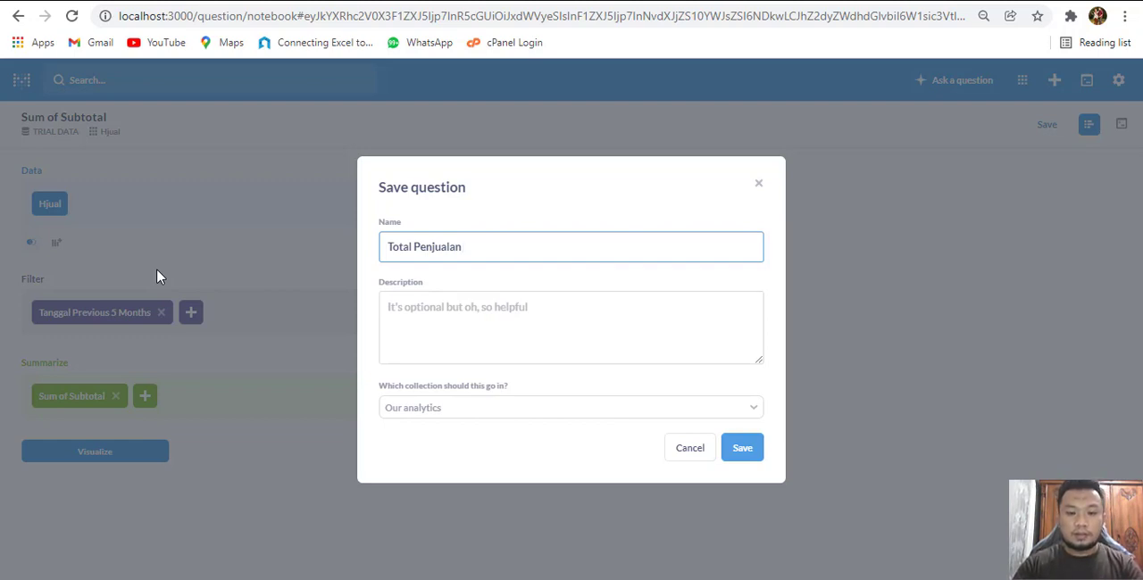
{"action": "left_click", "coordinate": [752, 448]}
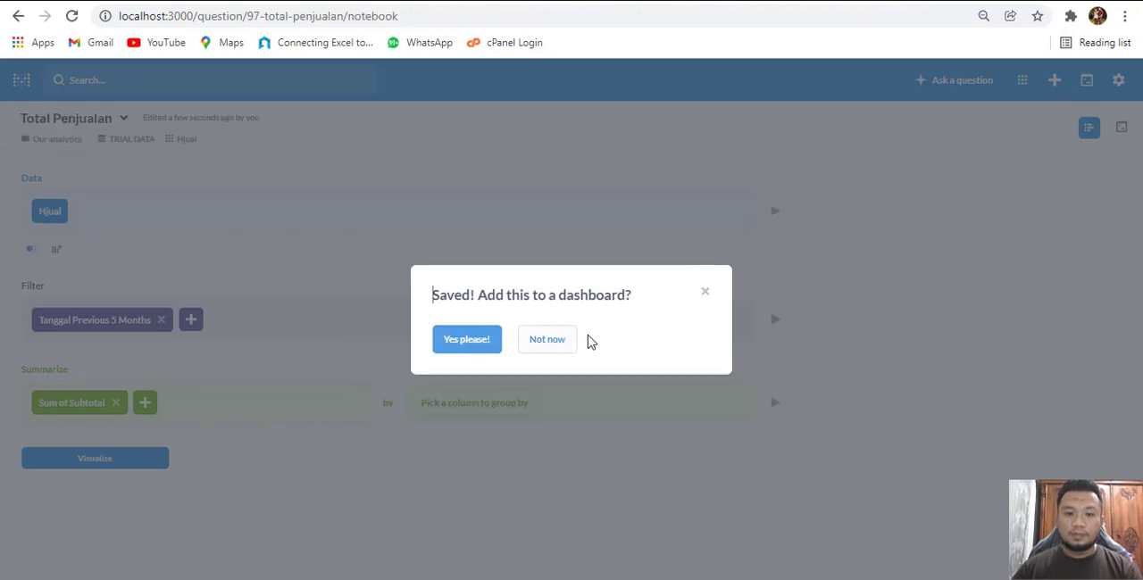
{"action": "left_click", "coordinate": [547, 340]}
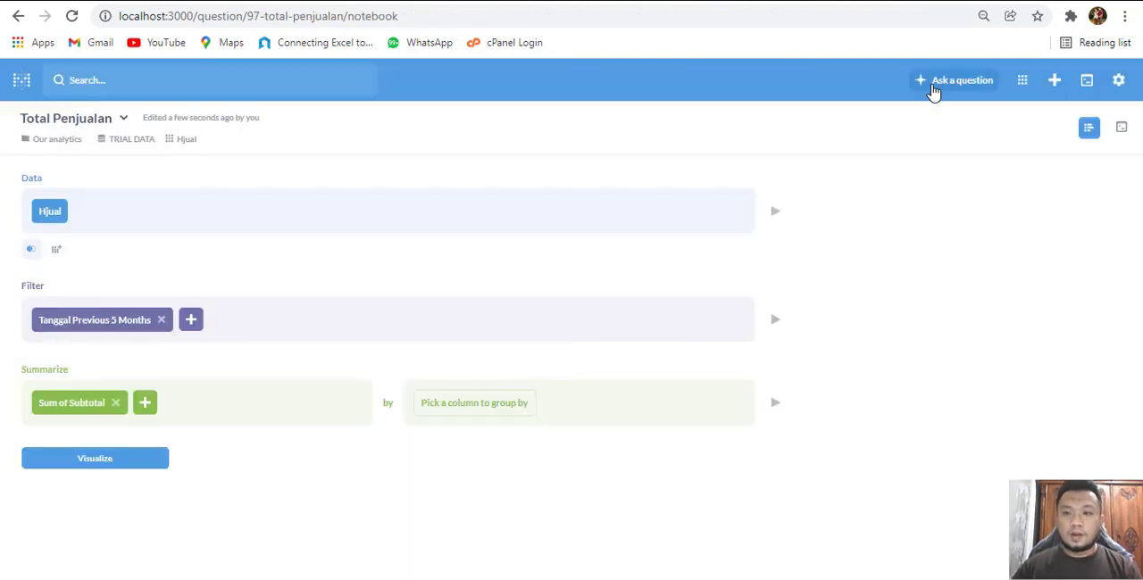
Start another simple question on the first Hjual table of the TRIAL DATA database and show its notebook editor
{"action": "left_click", "coordinate": [968, 86]}
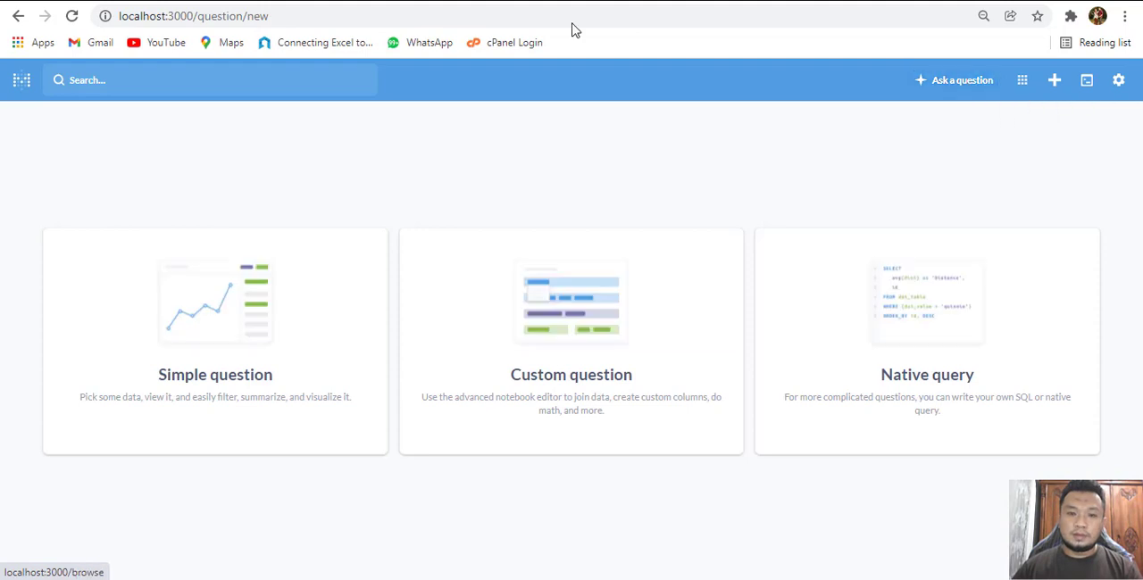
{"action": "left_click", "coordinate": [236, 306]}
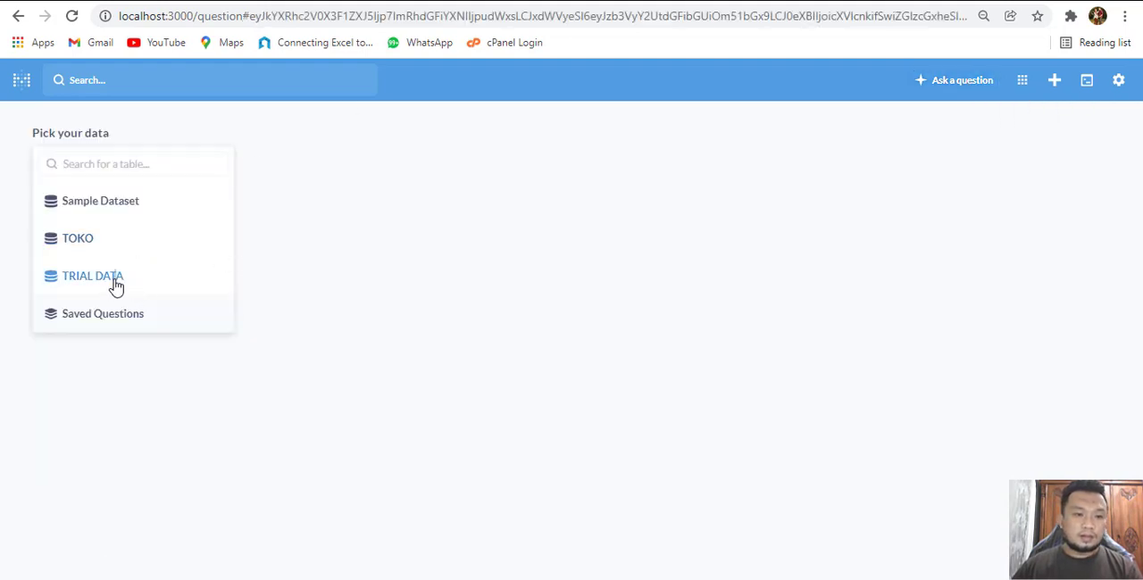
{"action": "left_click", "coordinate": [114, 286]}
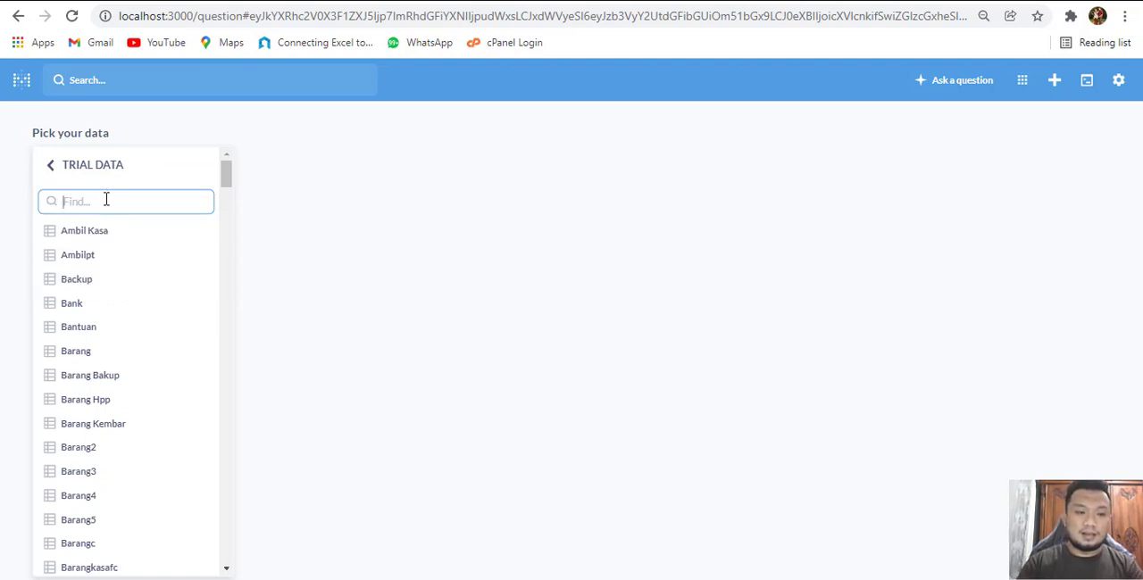
{"action": "type", "text": "Hj"}
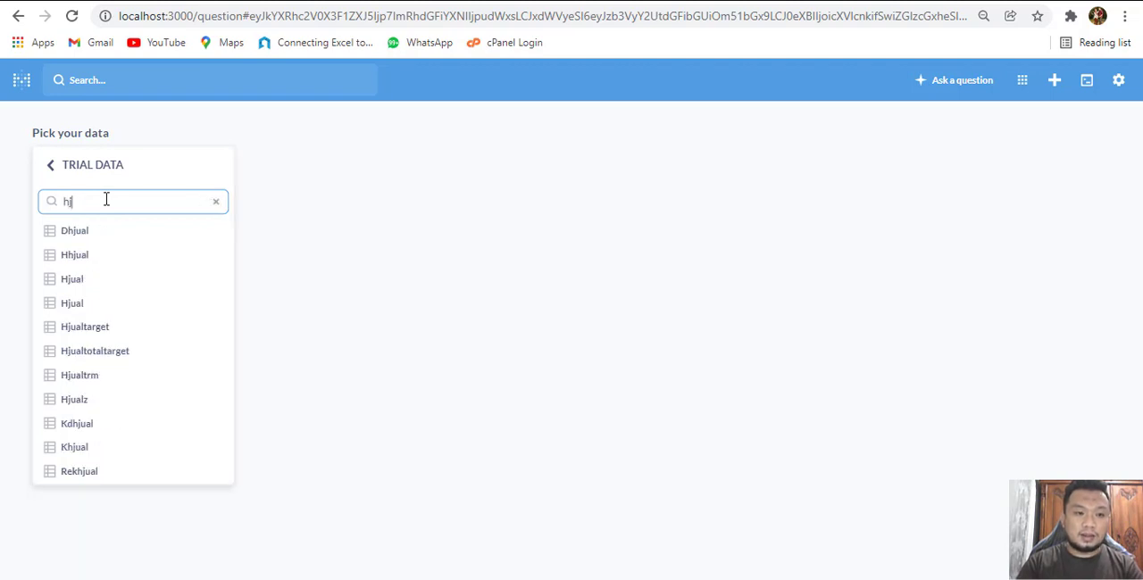
{"action": "left_click", "coordinate": [106, 280]}
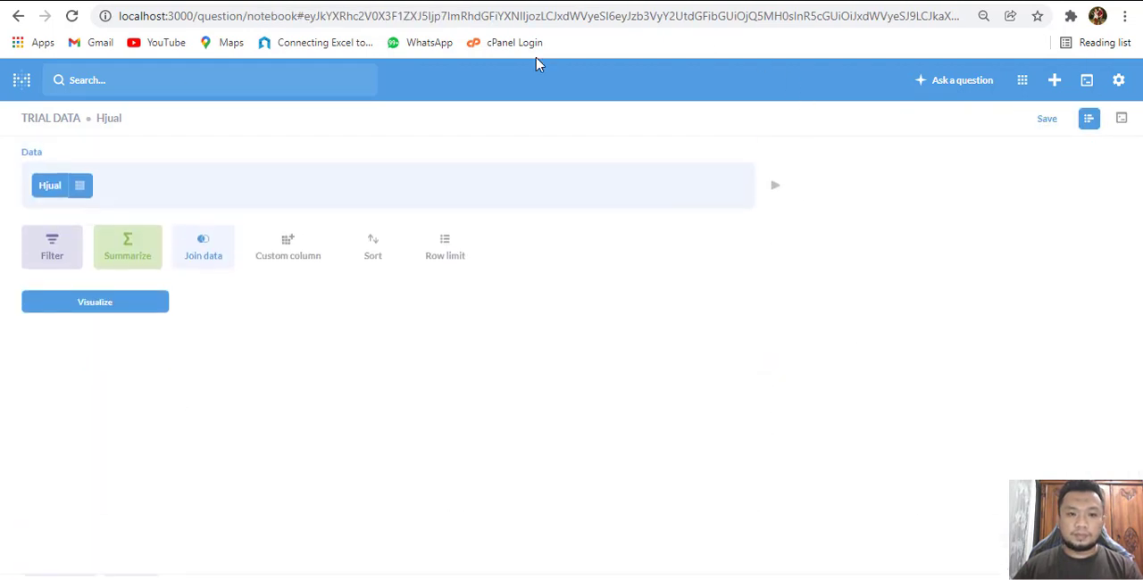
Add a filter limiting the Hjual data's Tanggal to the previous 5 months
{"action": "left_click", "coordinate": [51, 262]}
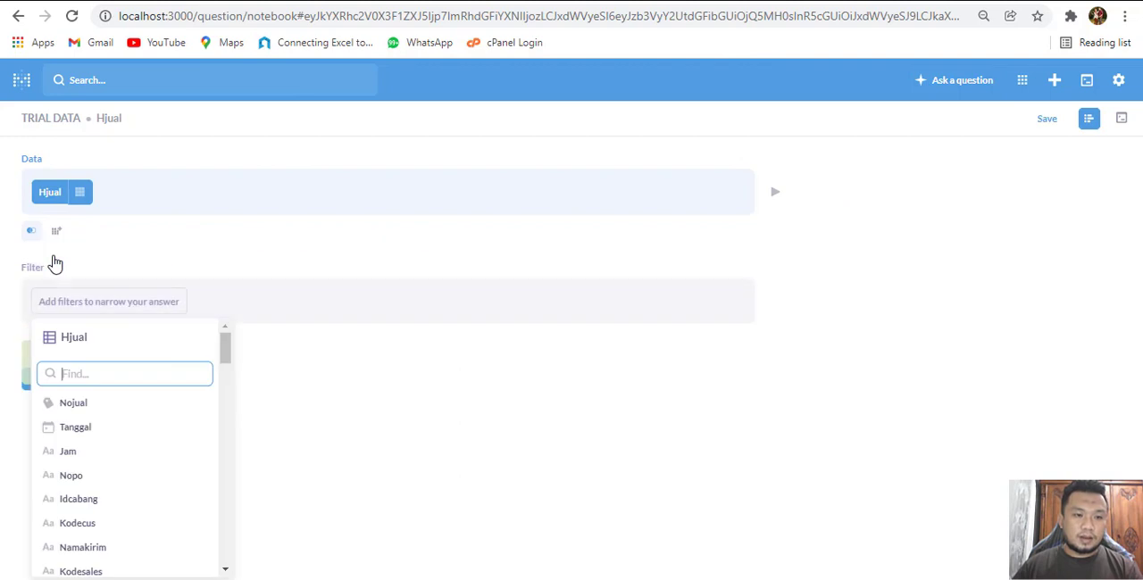
{"action": "left_click", "coordinate": [96, 426]}
{"action": "left_click", "coordinate": [95, 379]}
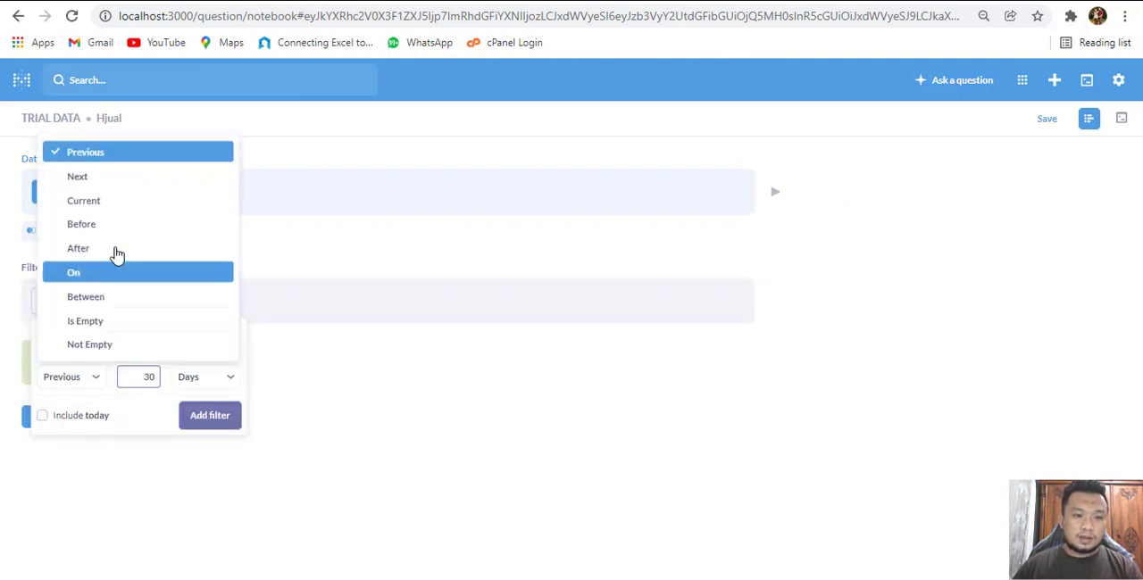
{"action": "left_click", "coordinate": [104, 160]}
{"action": "double_click", "coordinate": [148, 377]}
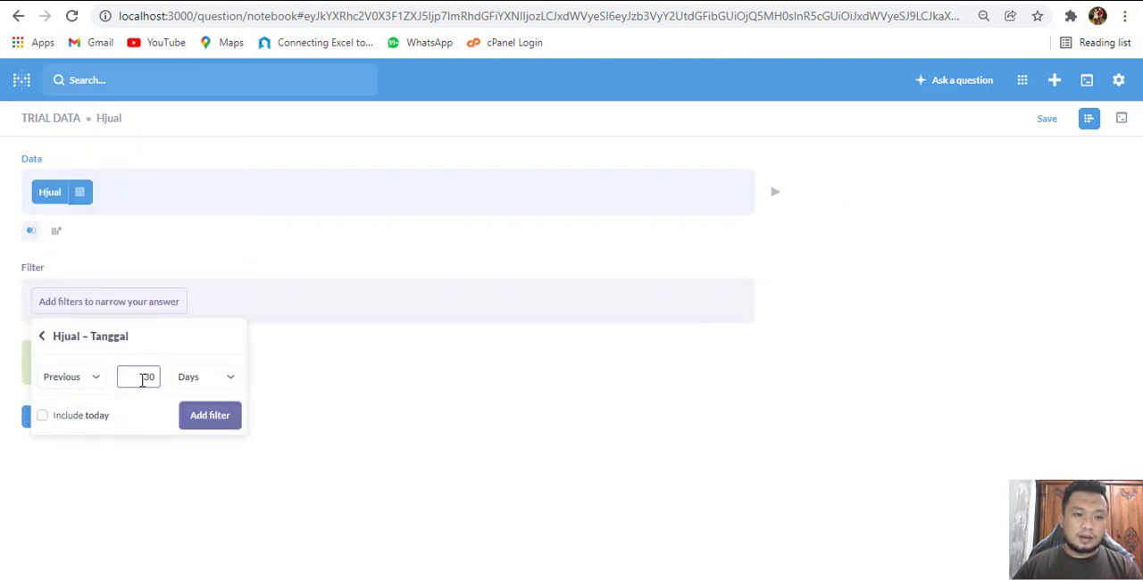
{"action": "type", "text": "5"}
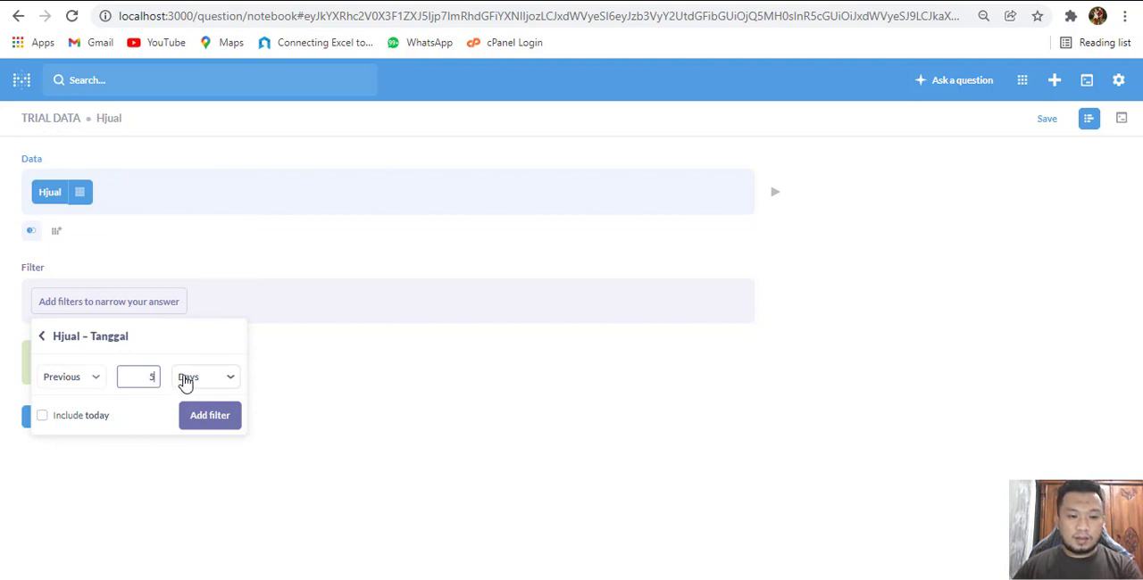
{"action": "left_click", "coordinate": [229, 382]}
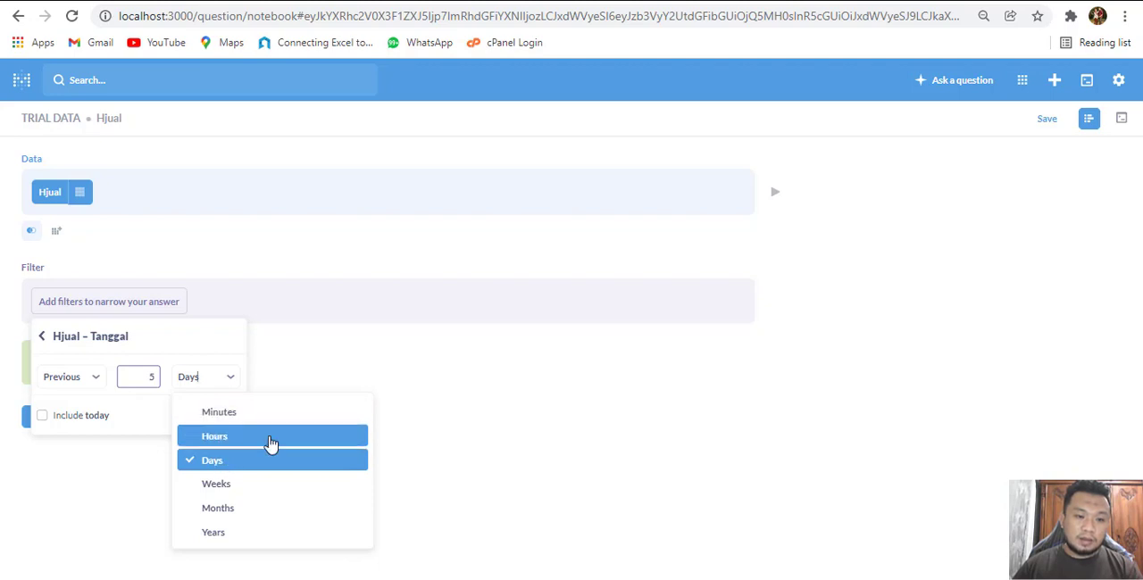
{"action": "left_click", "coordinate": [224, 510]}
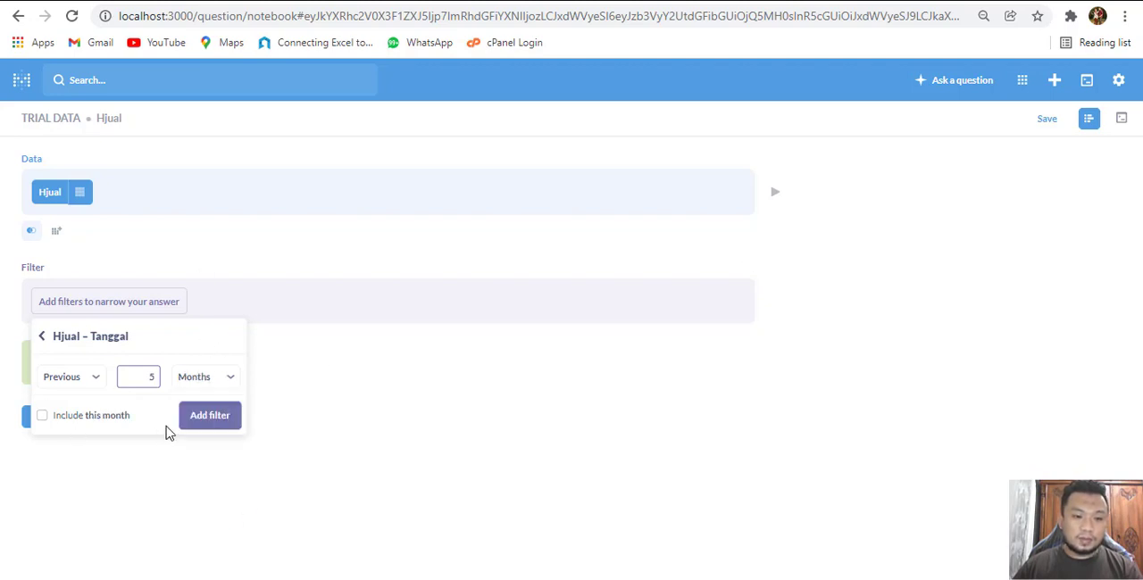
{"action": "left_click", "coordinate": [217, 416]}
Summarize the filtered data with the custom expression Sum([Subtotal] - [Thpp])
{"action": "left_click", "coordinate": [56, 369]}
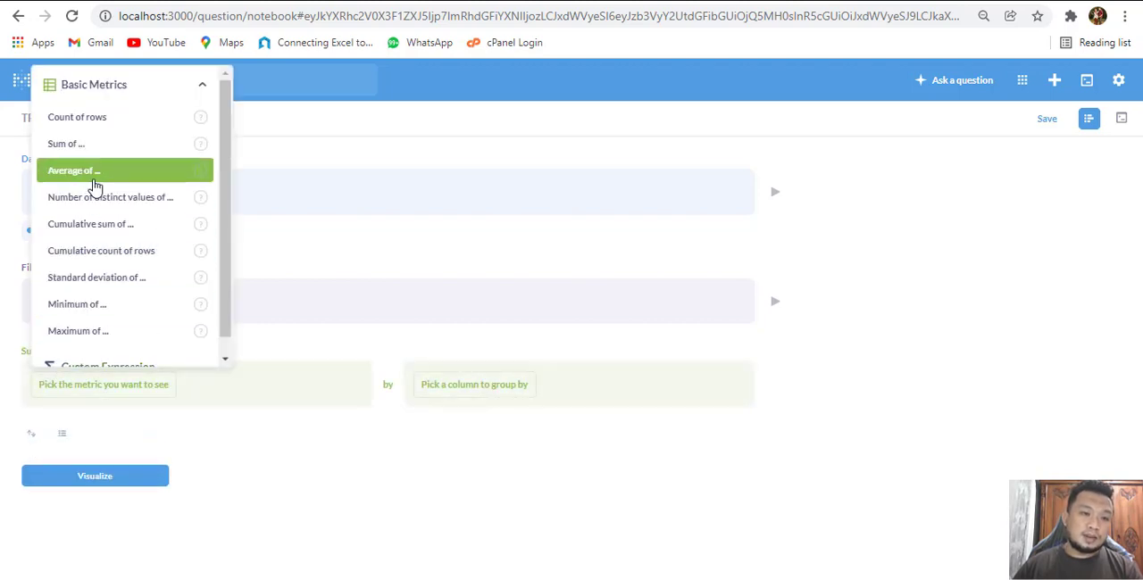
{"action": "scroll", "coordinate": [161, 321], "scroll_direction": "down", "scroll_amount": 1}
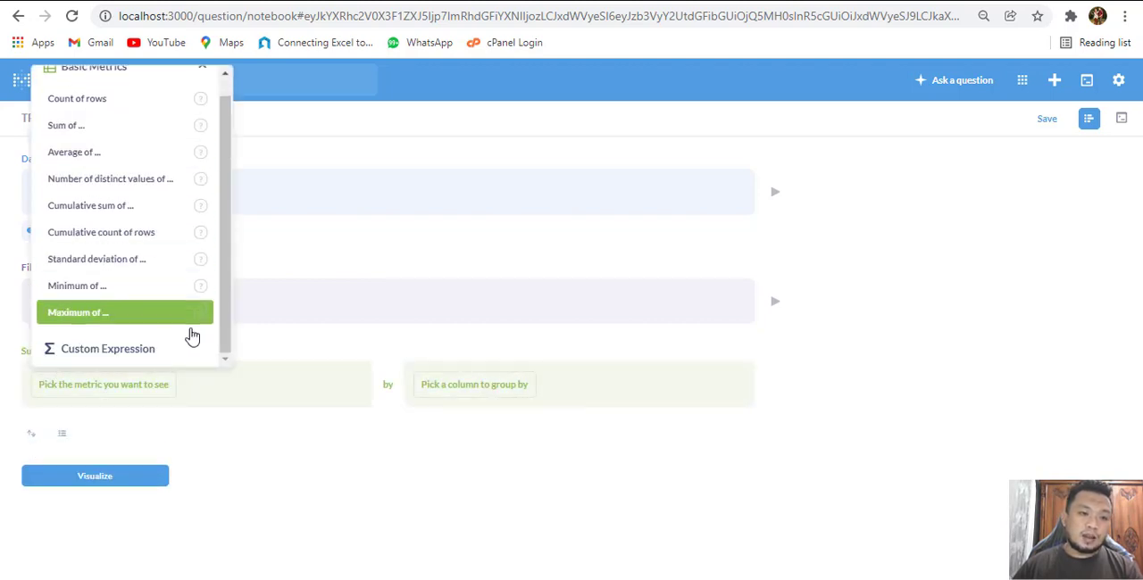
{"action": "left_click", "coordinate": [107, 348]}
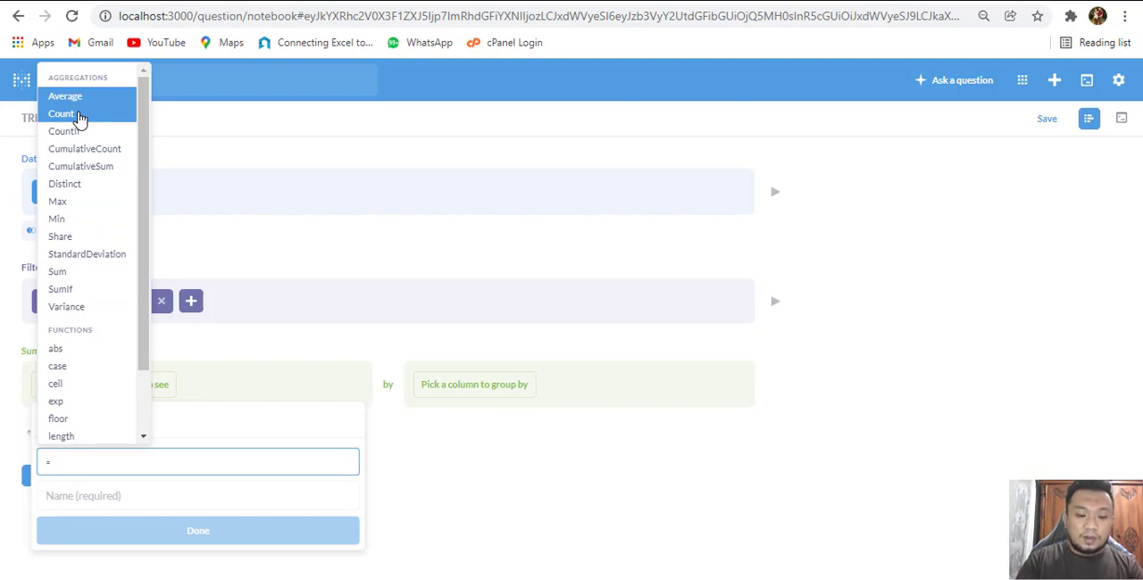
{"action": "type", "text": "sut"}
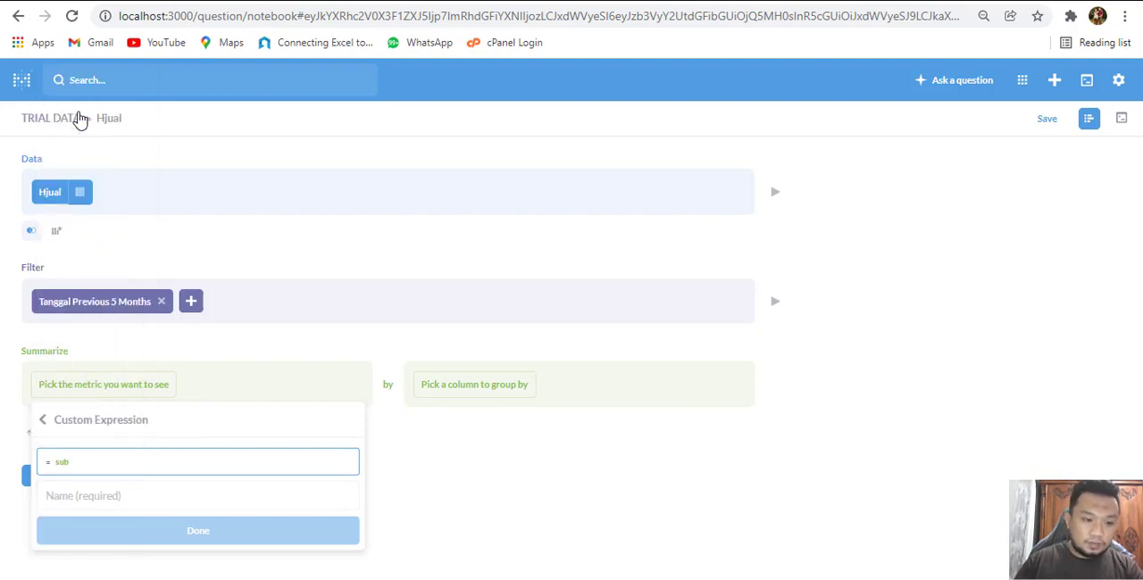
{"action": "key", "text": "BackSpace"}
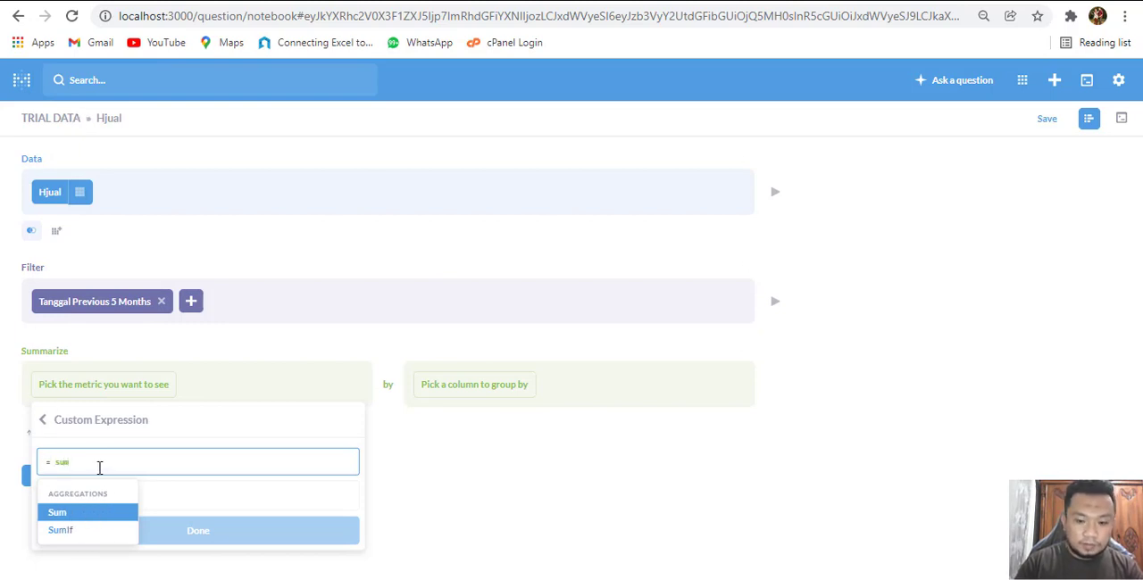
{"action": "type", "text": "m("}
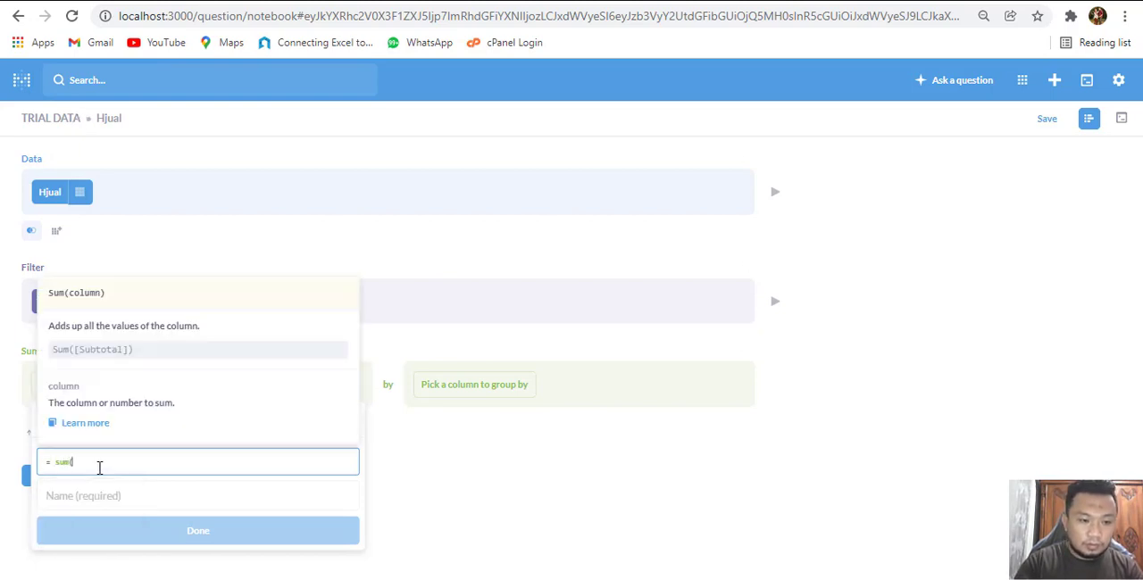
{"action": "type", "text": "sub"}
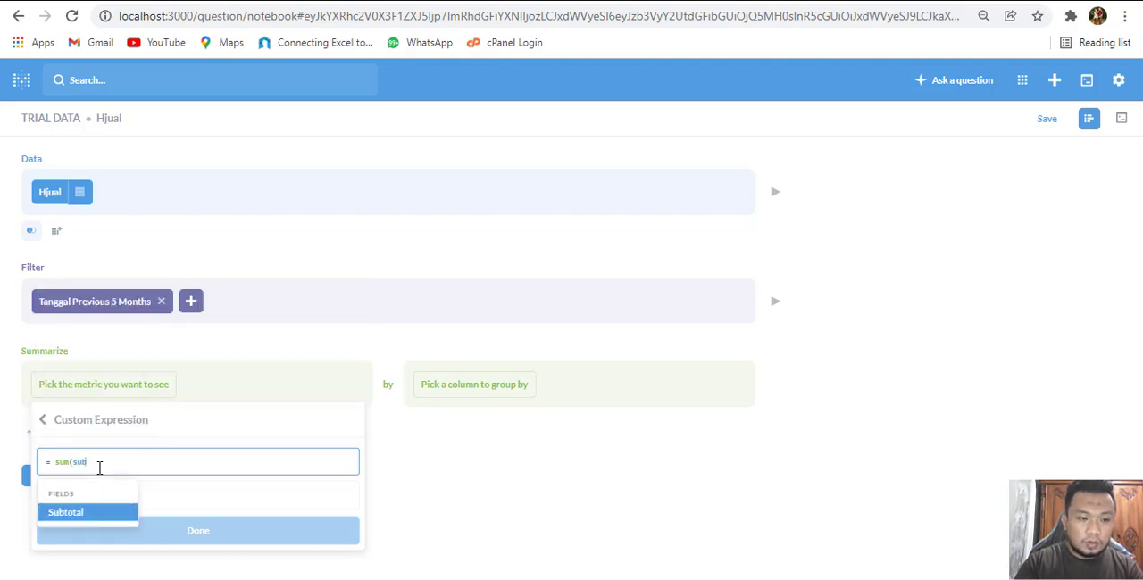
{"action": "left_click", "coordinate": [115, 523]}
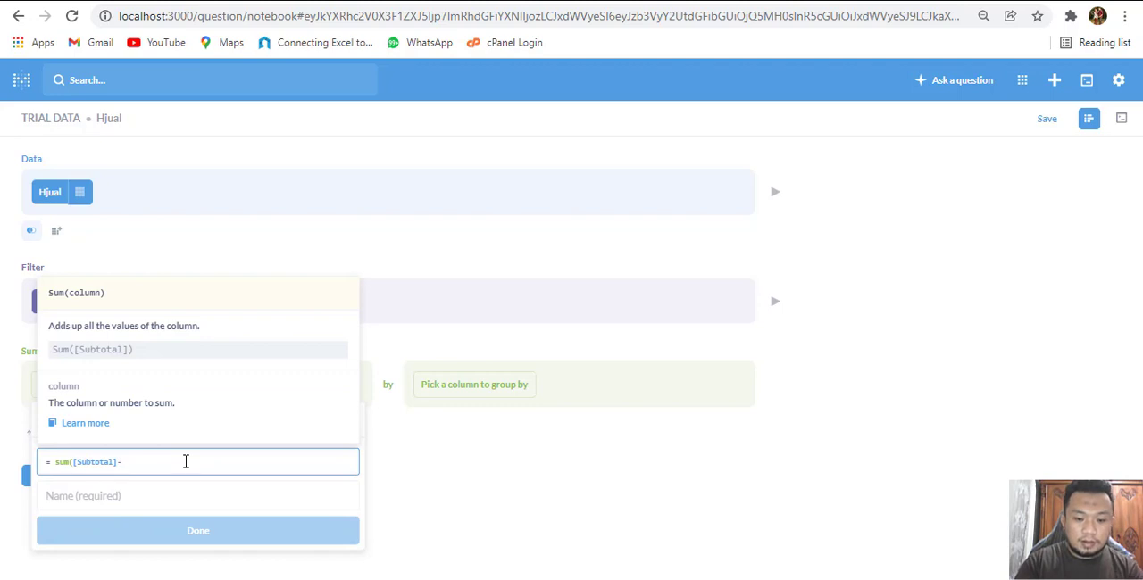
{"action": "type", "text": "-H"}
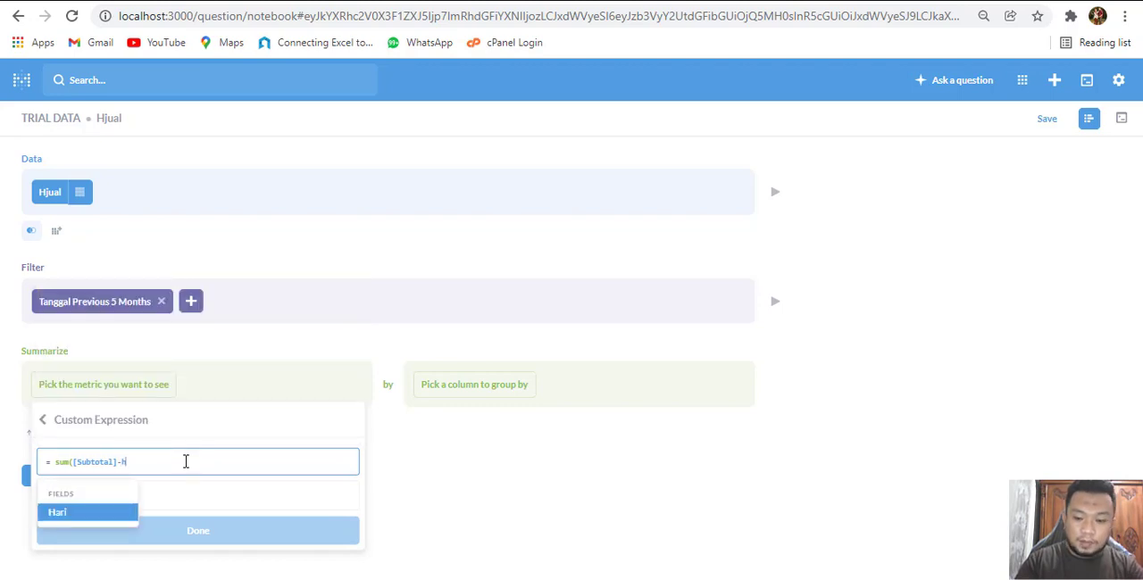
{"action": "key", "text": "BackSpace"}
{"action": "type", "text": "Th"}
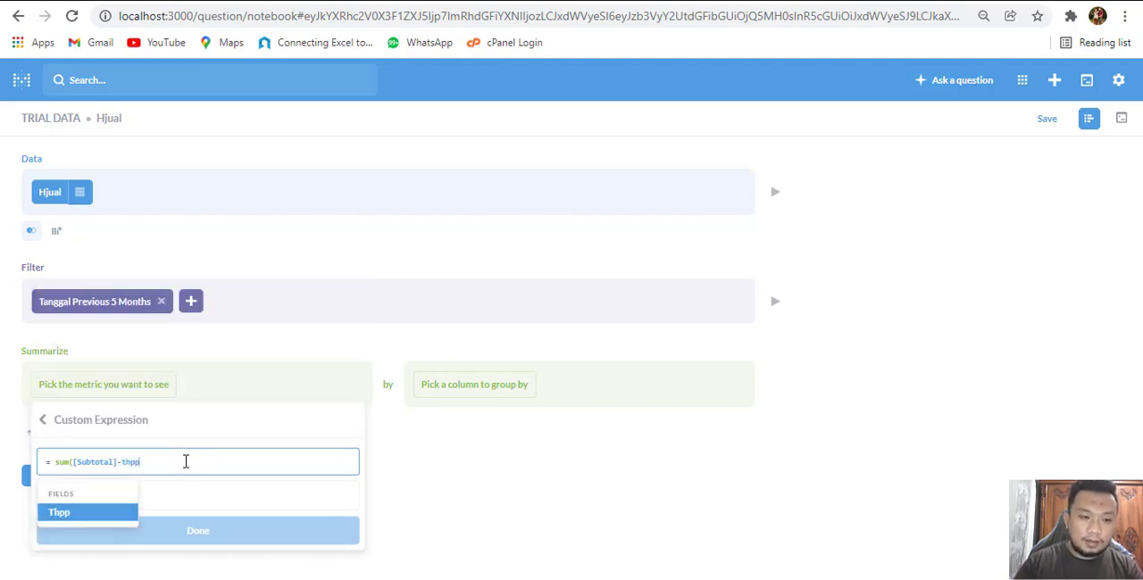
{"action": "type", "text": "pp"}
{"action": "key", "text": "Return"}
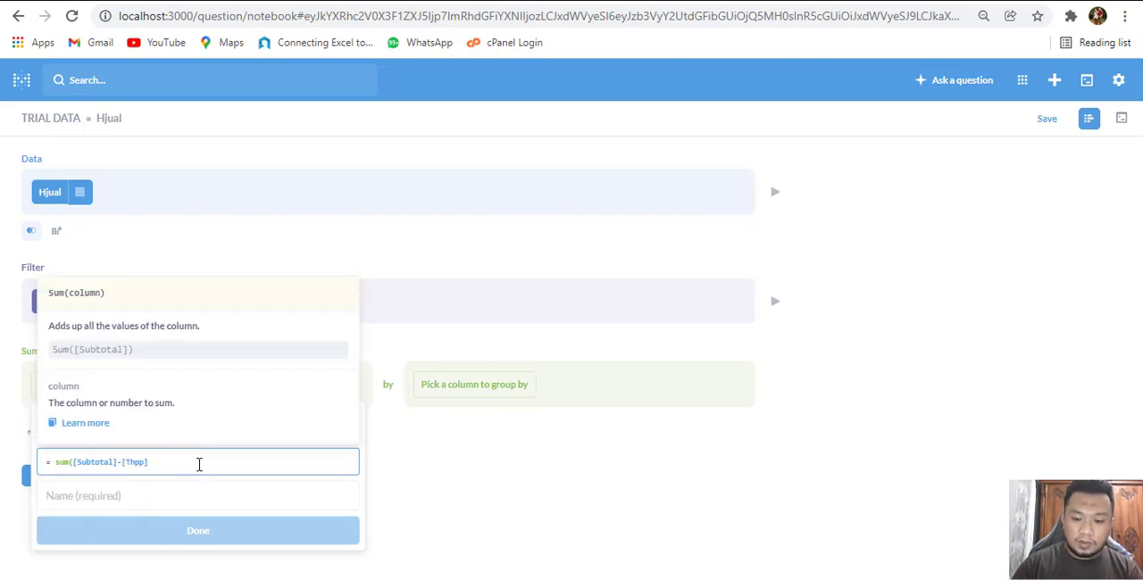
{"action": "type", "text": ")"}
Name the custom expression Total Margin and visualize the result
{"action": "left_click", "coordinate": [180, 492]}
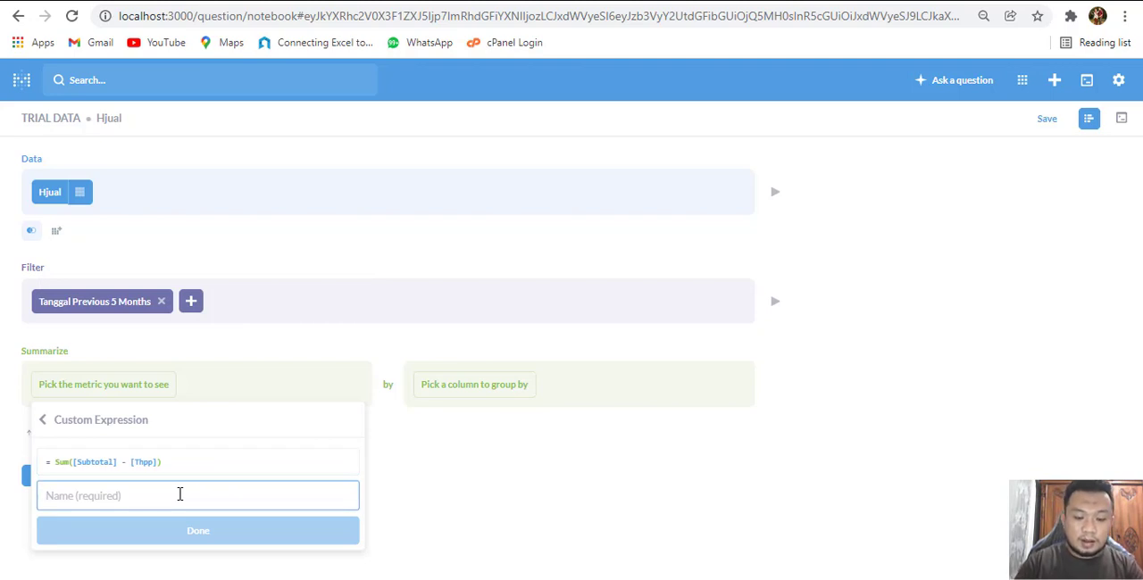
{"action": "type", "text": "Margin"}
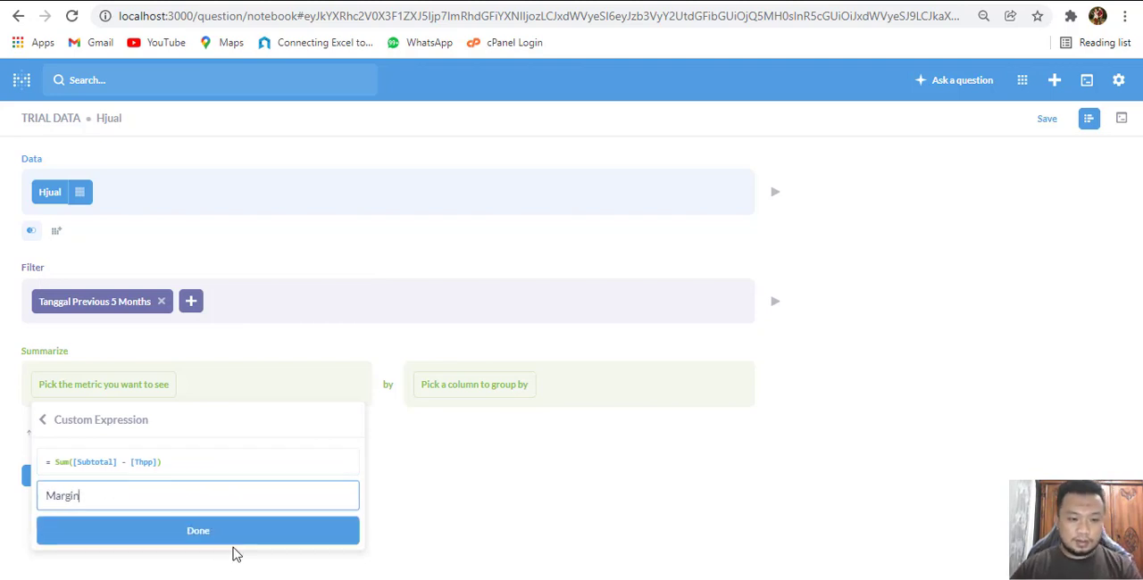
{"action": "left_click", "coordinate": [45, 497]}
{"action": "type", "text": "Total"}
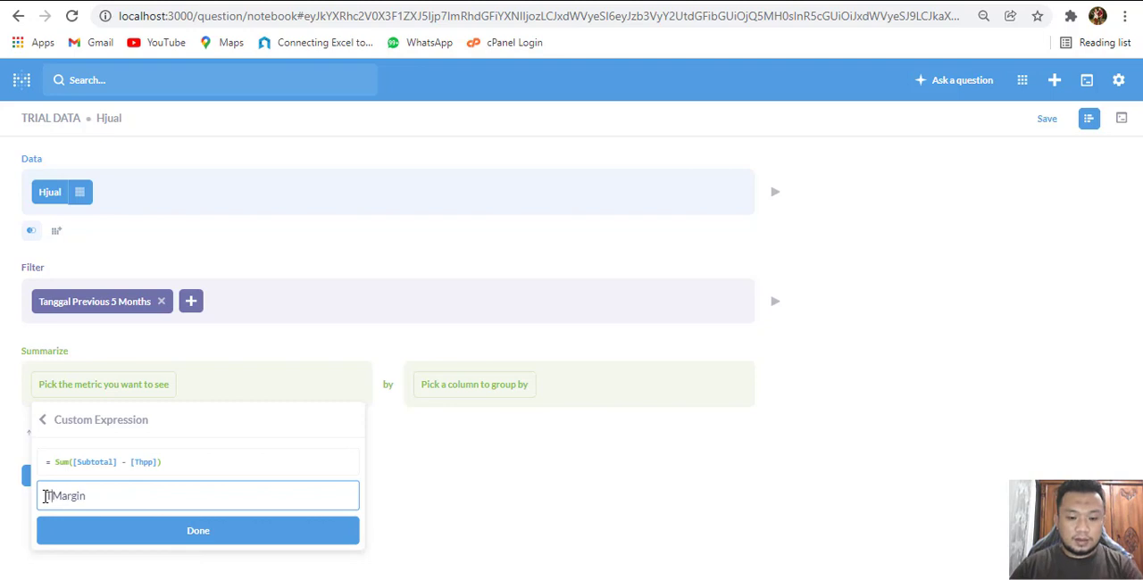
{"action": "left_click", "coordinate": [189, 536]}
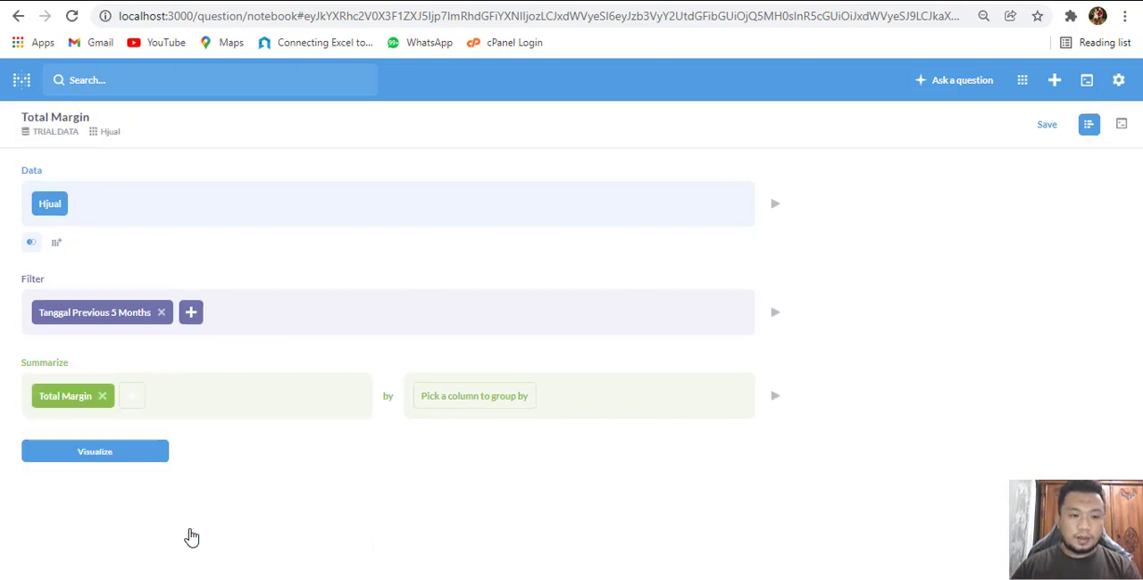
{"action": "left_click", "coordinate": [105, 453]}
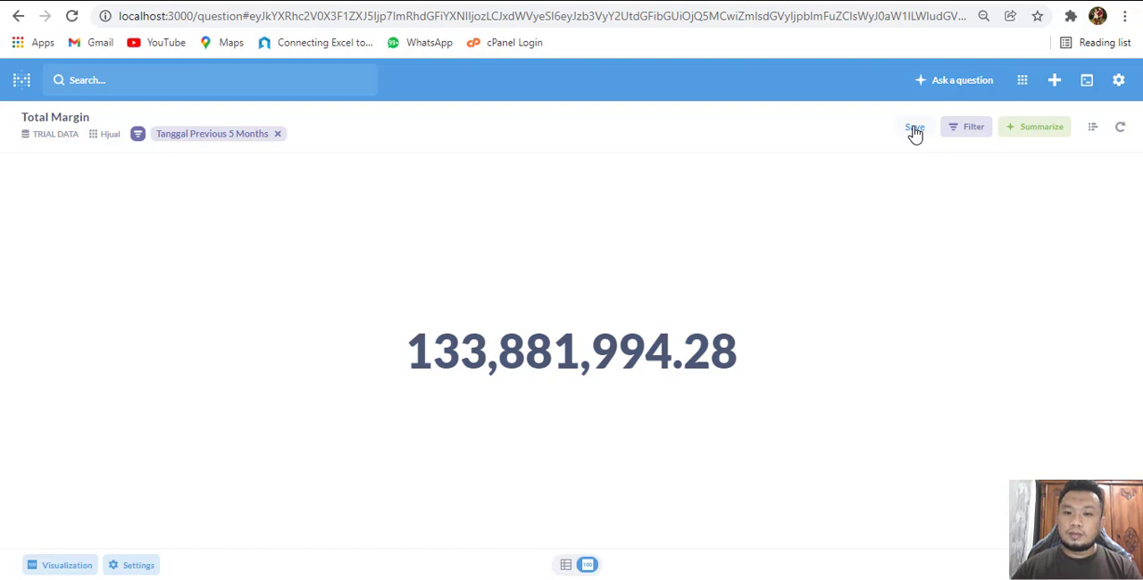
Save the question as Total margin in the Our analytics collection without adding it to a dashboard
{"action": "left_click", "coordinate": [914, 129]}
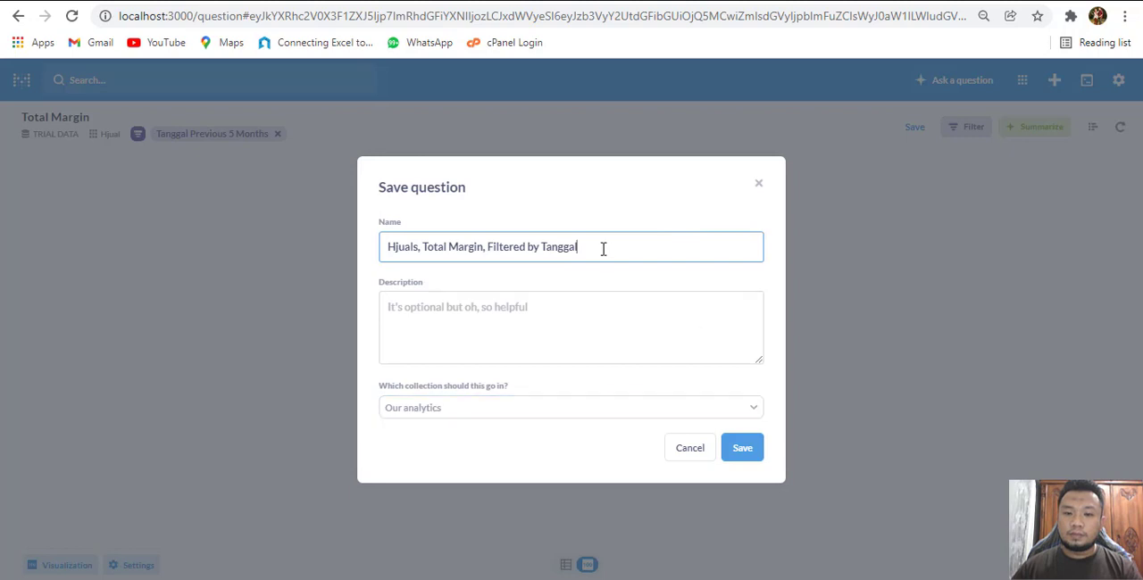
{"action": "left_click_drag", "start_coordinate": [602, 248], "coordinate": [291, 248]}
{"action": "type", "text": "Total "}
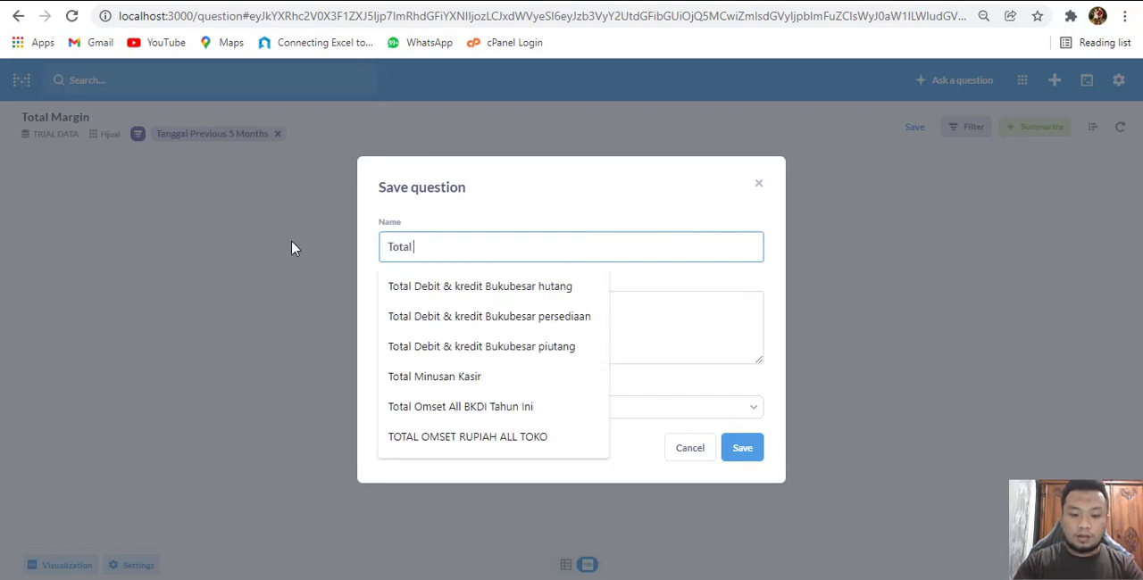
{"action": "type", "text": "margin"}
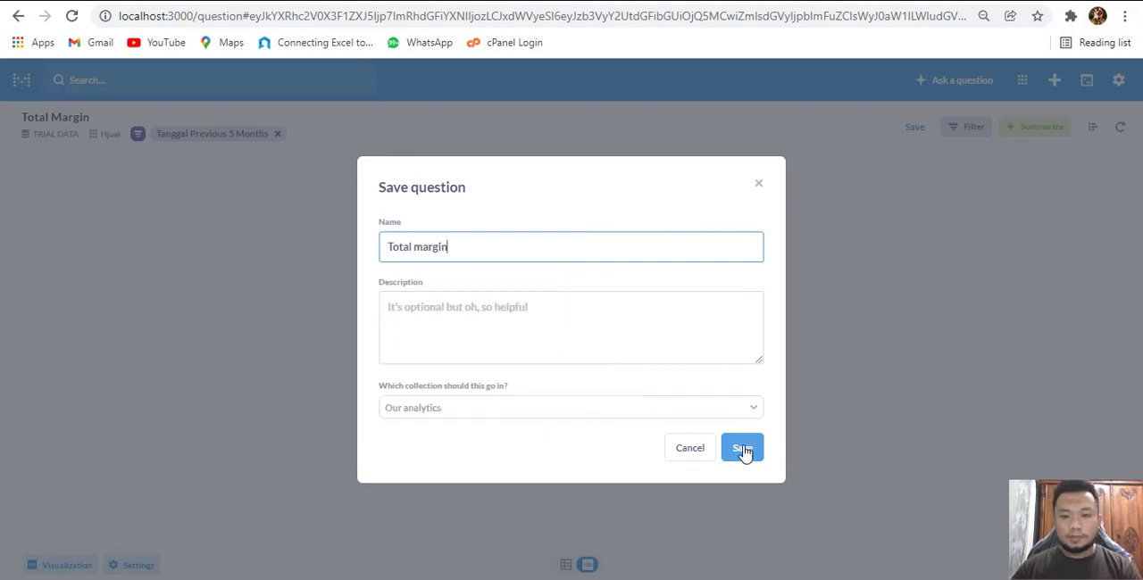
{"action": "left_click", "coordinate": [748, 450]}
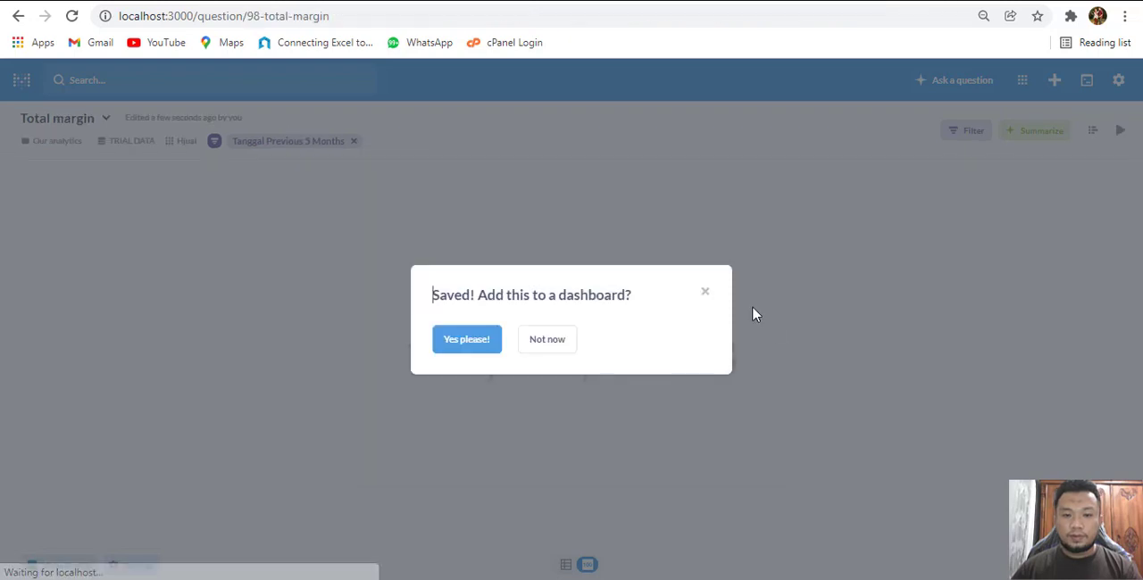
{"action": "left_click", "coordinate": [558, 345]}
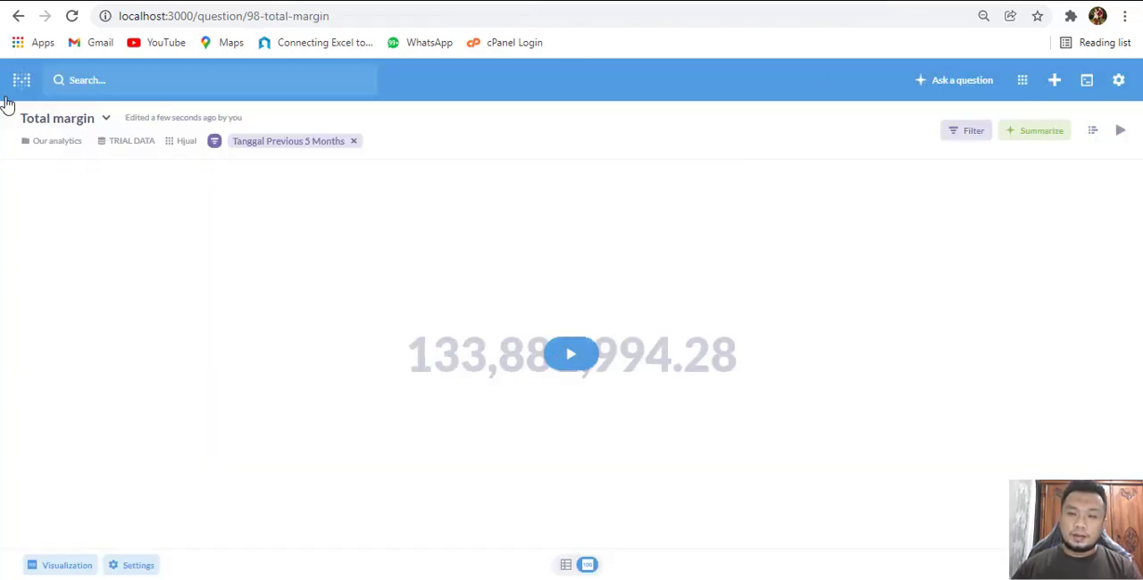
Start a new simple question on the first Hjual table of the TRIAL DATA database and show its notebook editor
{"action": "left_click", "coordinate": [947, 85]}
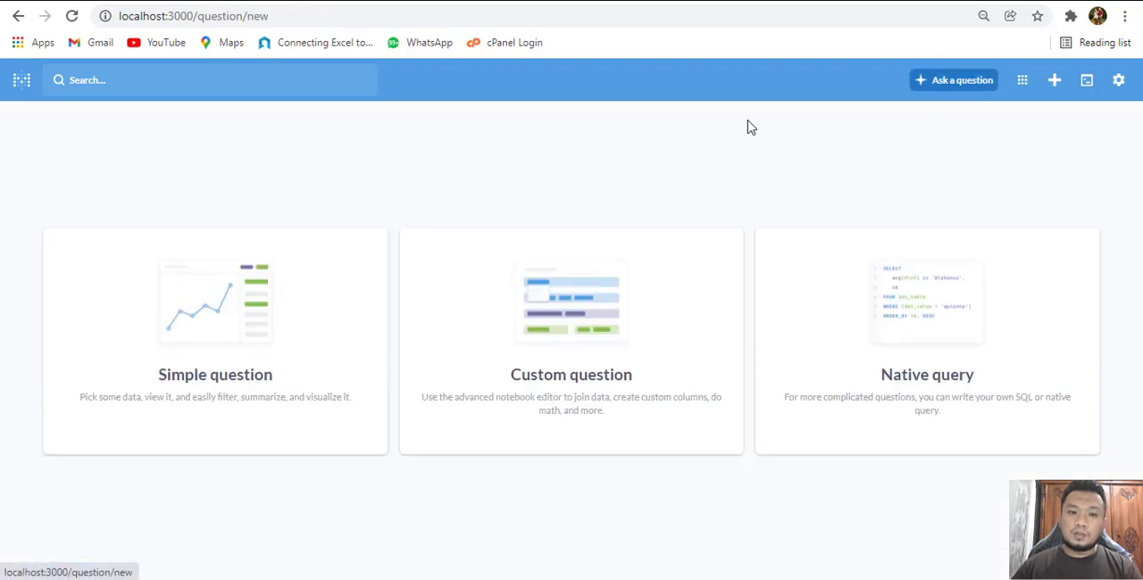
{"action": "left_click", "coordinate": [191, 331]}
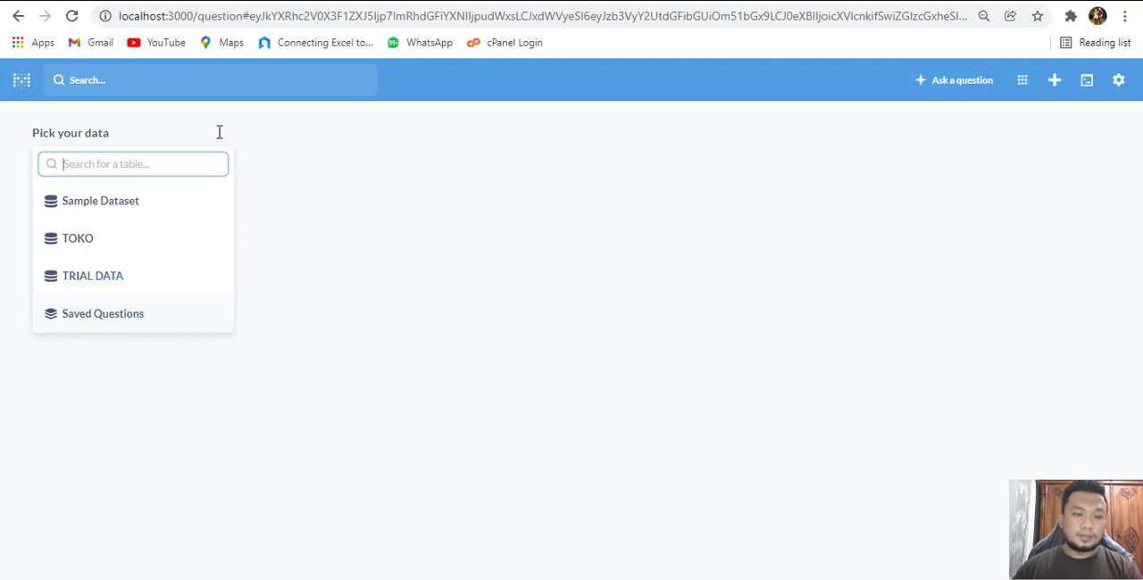
{"action": "left_click", "coordinate": [94, 277]}
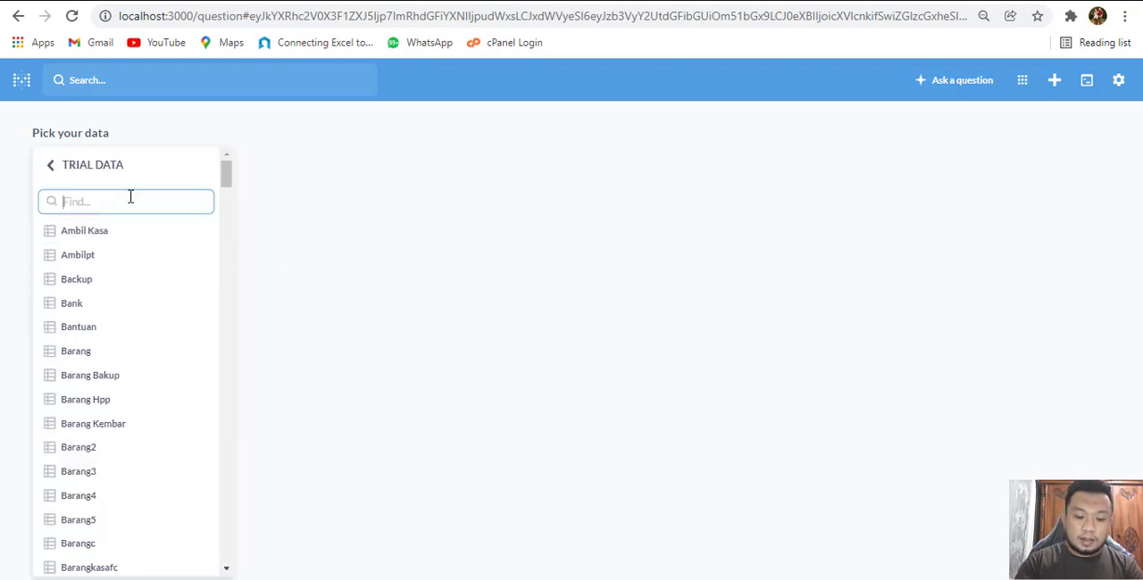
{"action": "type", "text": "hjual"}
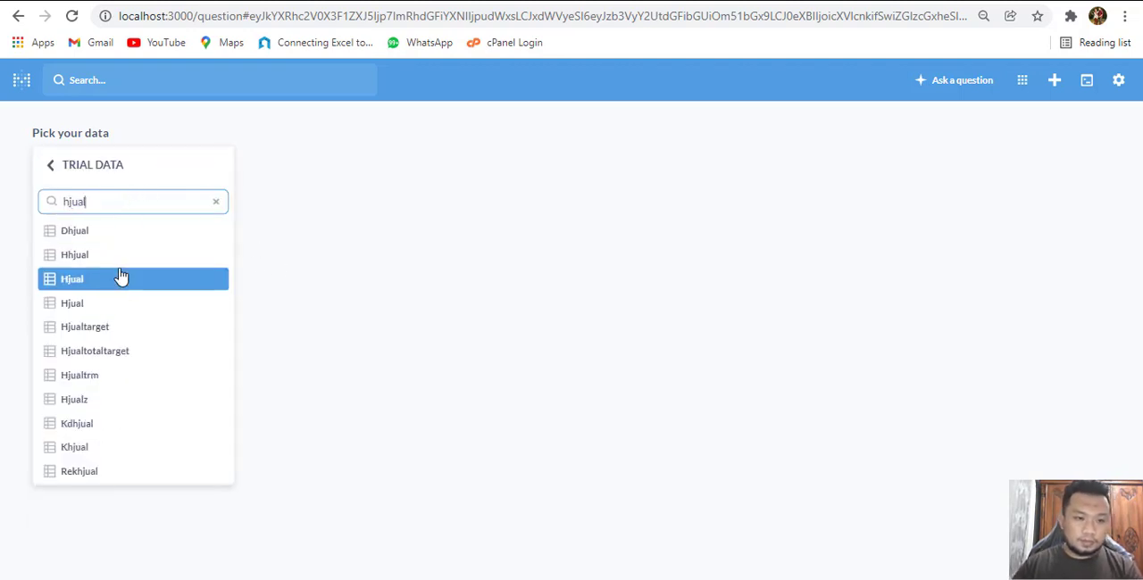
{"action": "left_click", "coordinate": [109, 280]}
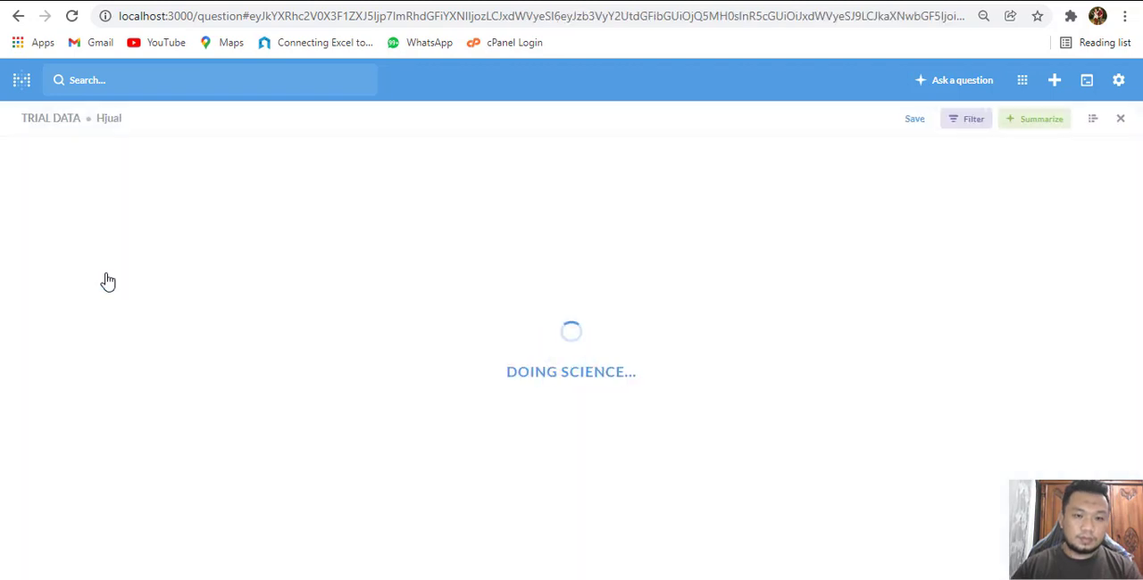
{"action": "left_click", "coordinate": [1093, 120]}
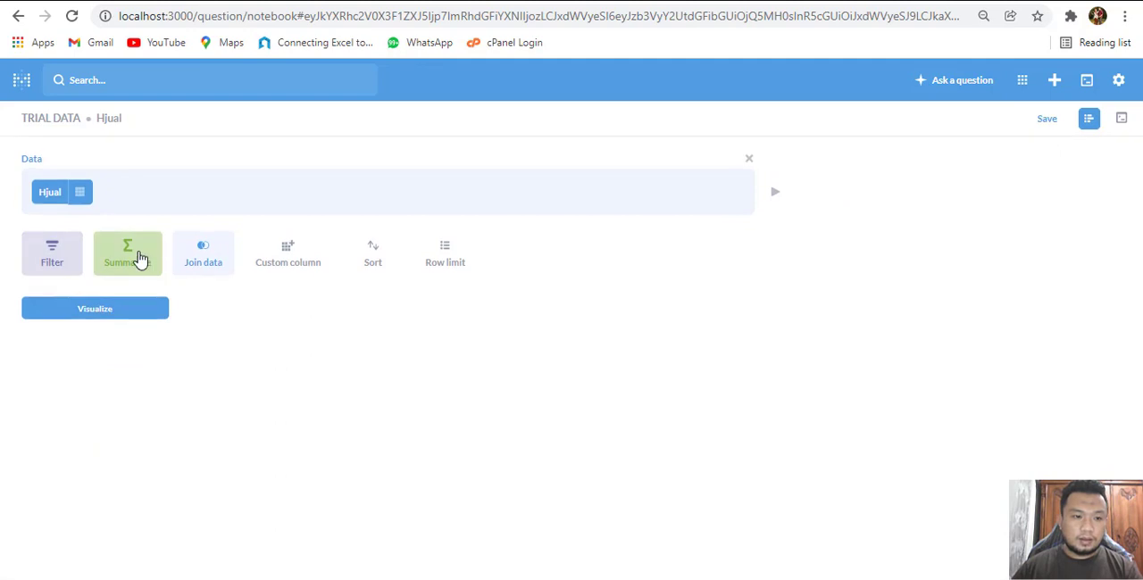
Summarize the Hjual data by the sum of Subtotal
{"action": "left_click", "coordinate": [138, 258]}
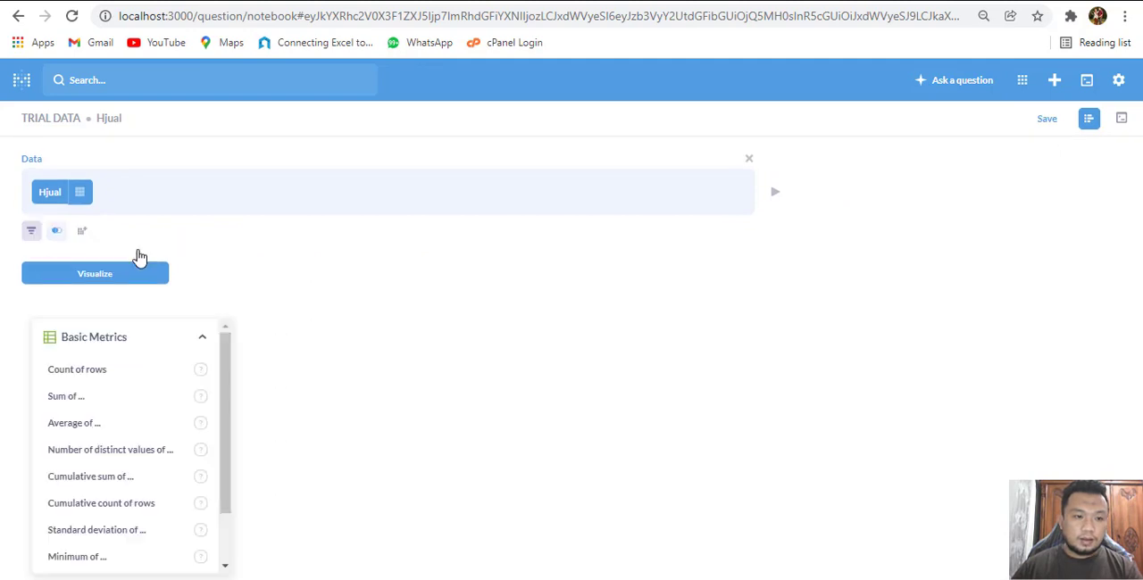
{"action": "left_click", "coordinate": [101, 404]}
{"action": "left_click", "coordinate": [104, 466]}
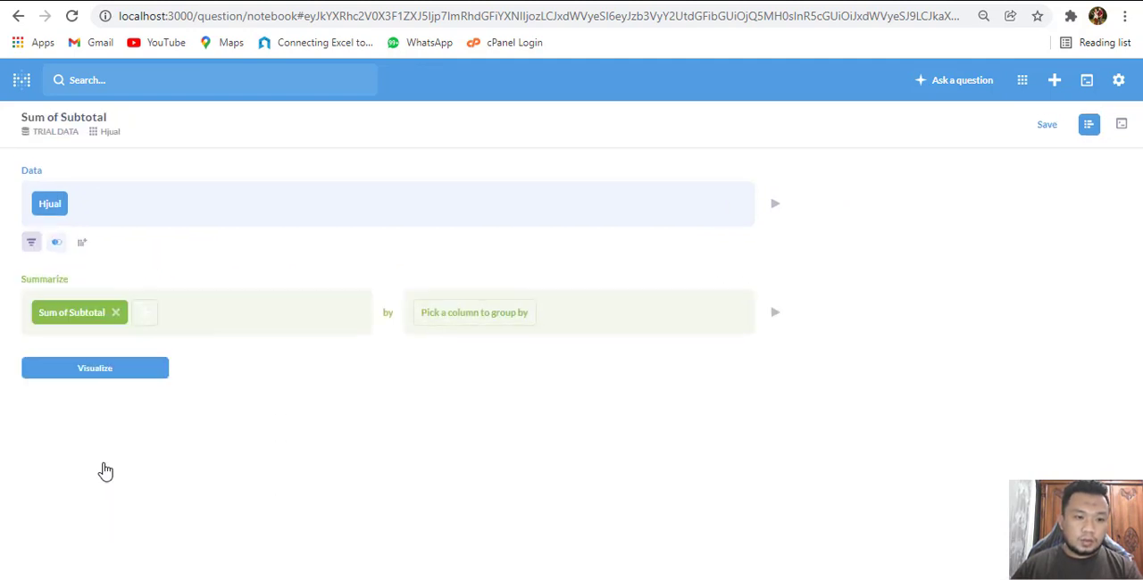
Group the sum of Subtotal by Tanggal, using month as the time granularity
{"action": "left_click", "coordinate": [477, 320]}
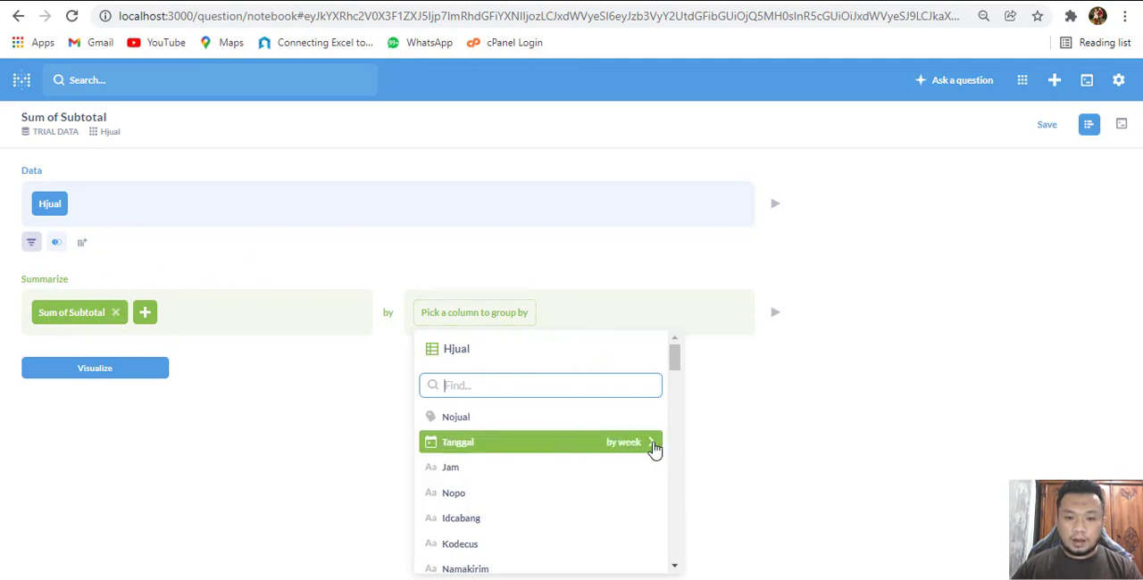
{"action": "left_click", "coordinate": [654, 449]}
{"action": "left_click", "coordinate": [660, 186]}
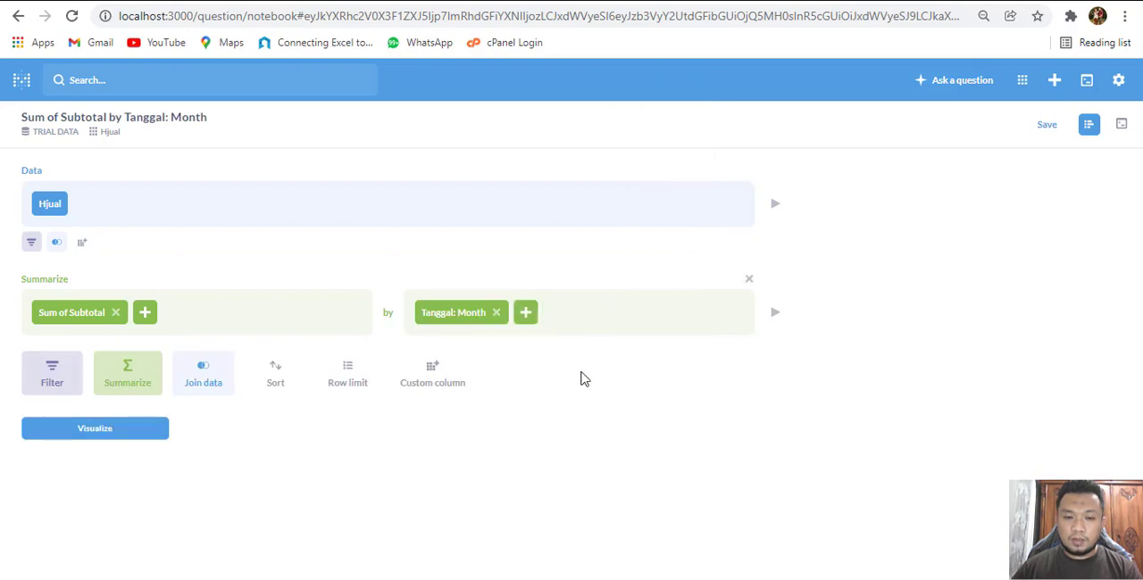
{"action": "left_click", "coordinate": [525, 314]}
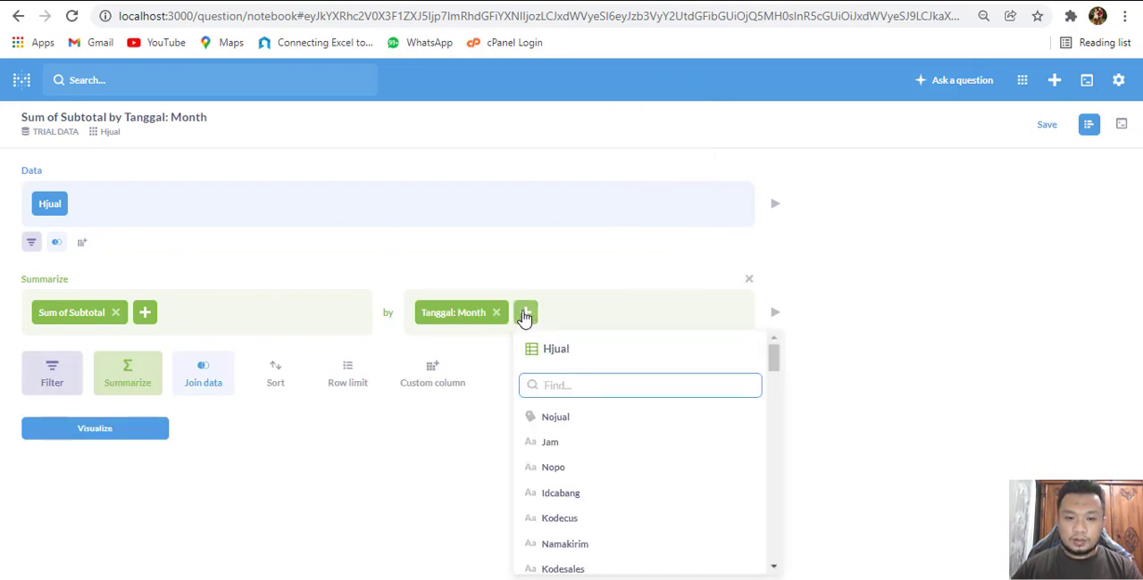
Filter the Hjual data to Tanggal in the previous 5 months and visualize the result
{"action": "left_click", "coordinate": [31, 242]}
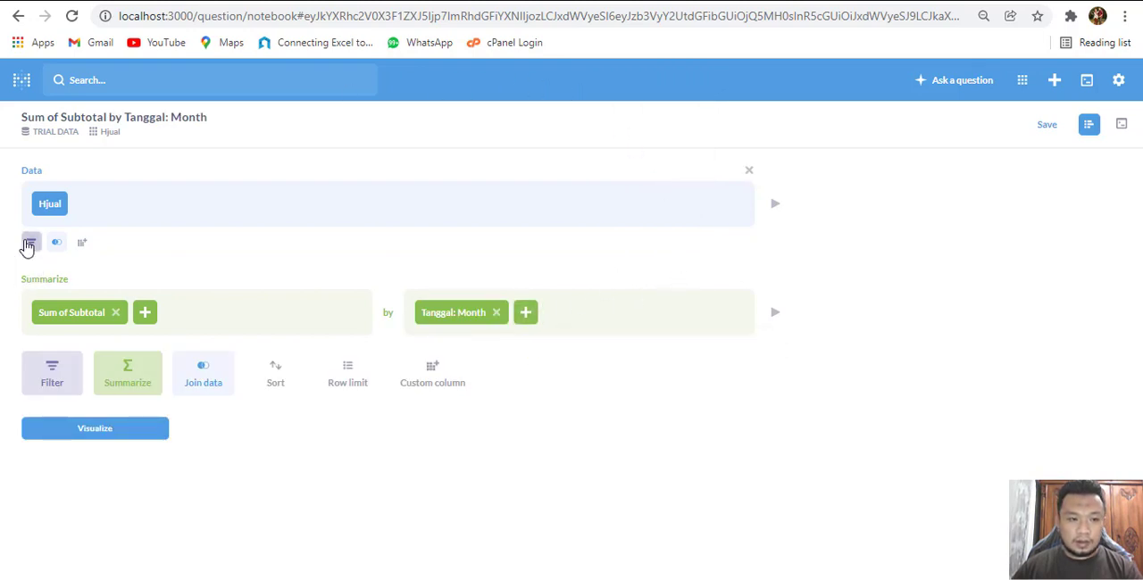
{"action": "left_click", "coordinate": [85, 446]}
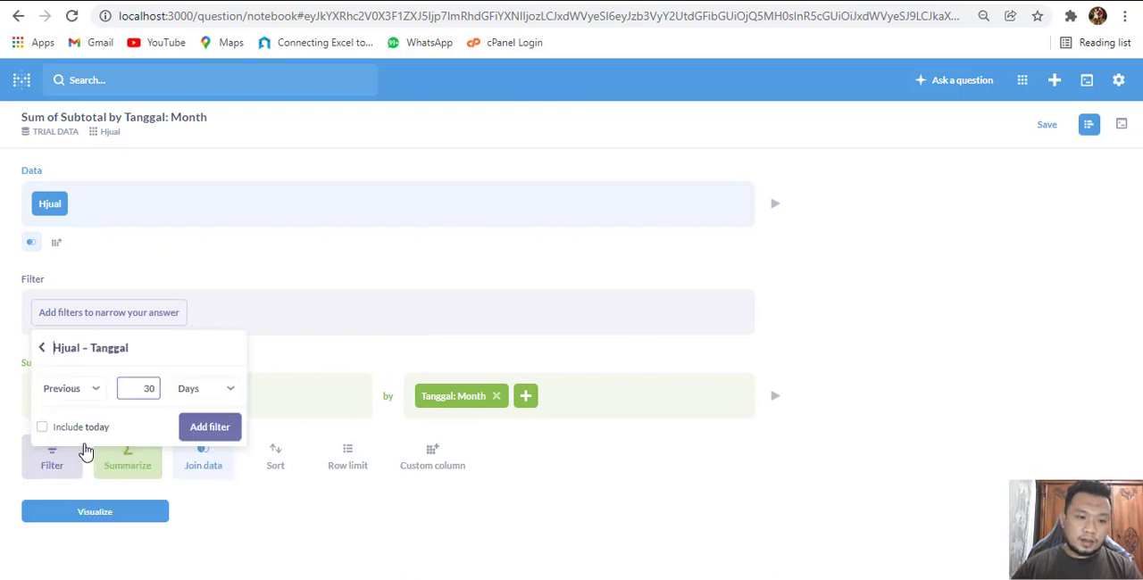
{"action": "left_click", "coordinate": [92, 389]}
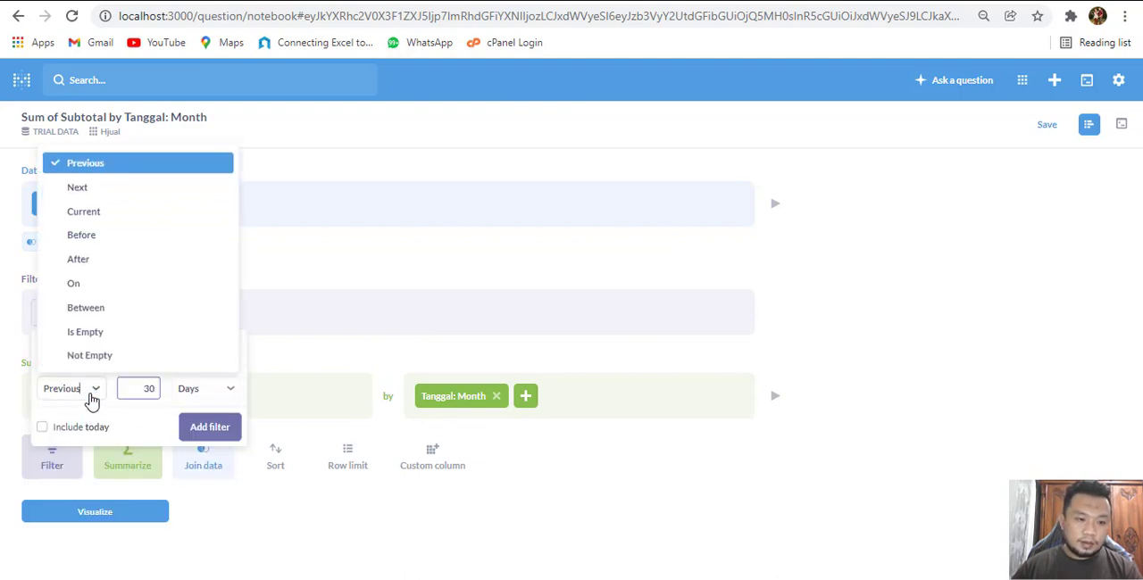
{"action": "left_click", "coordinate": [84, 164]}
{"action": "double_click", "coordinate": [138, 392]}
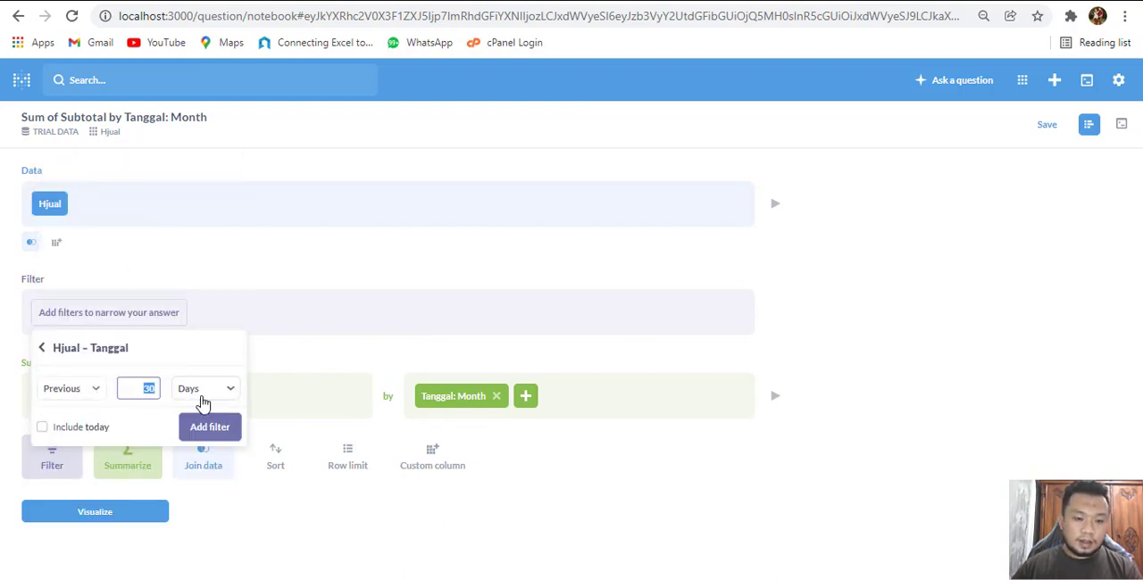
{"action": "left_click", "coordinate": [226, 393]}
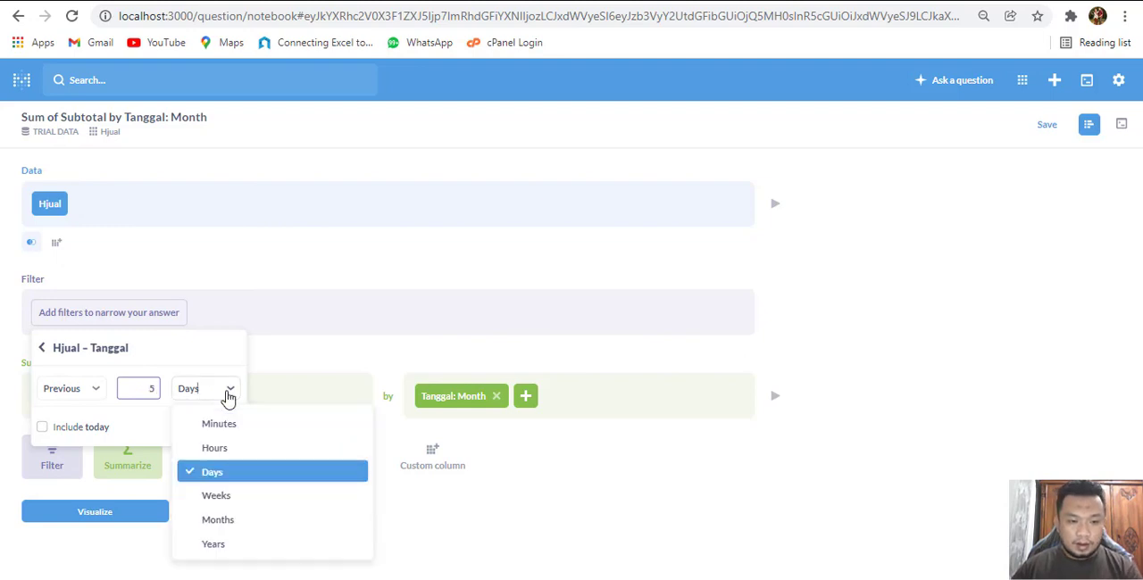
{"action": "left_click", "coordinate": [234, 522]}
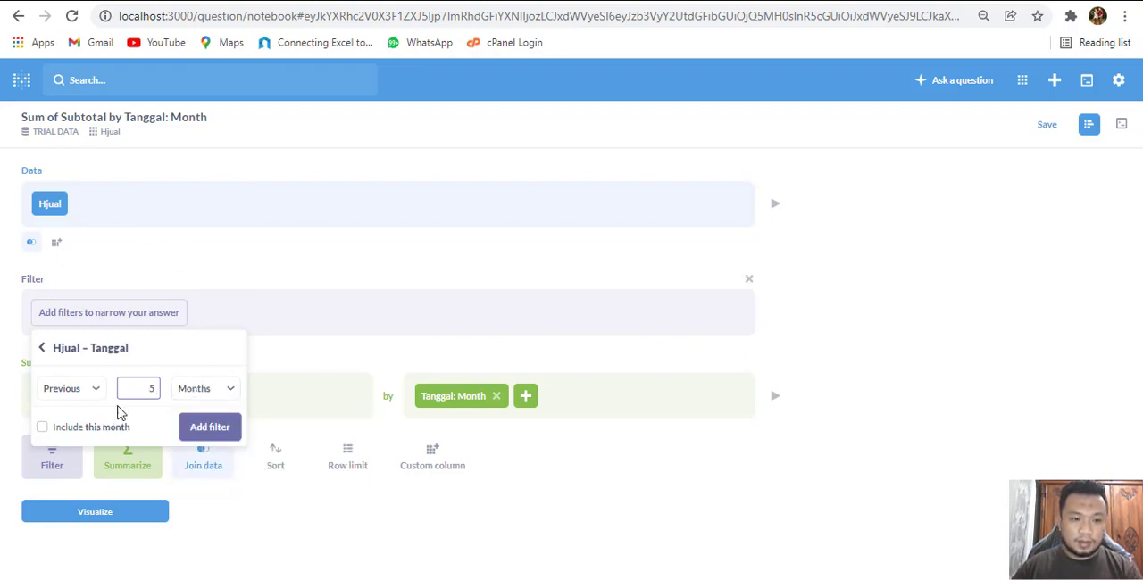
{"action": "left_click", "coordinate": [207, 431]}
{"action": "left_click", "coordinate": [133, 507]}
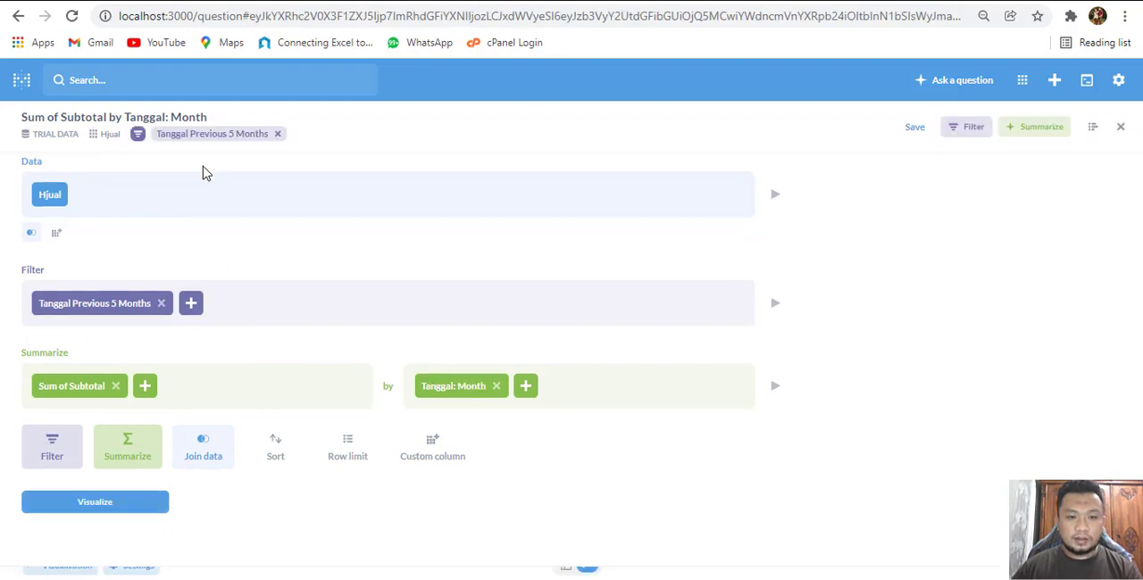
Open the line chart's display settings and turn on showing values on the data points
{"action": "mouse_move", "coordinate": [260, 301]}
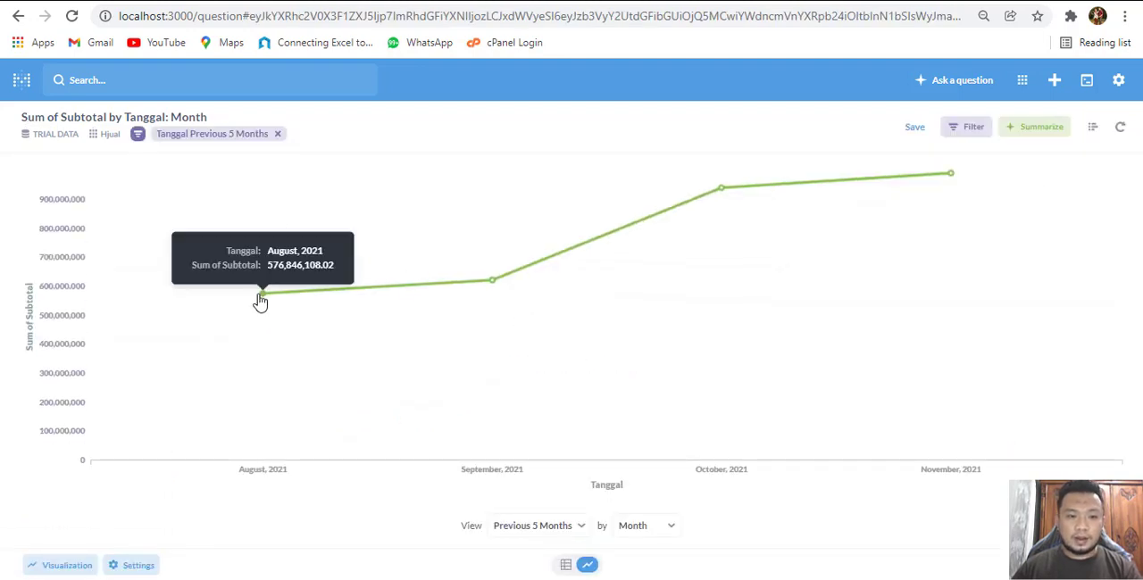
{"action": "mouse_move", "coordinate": [951, 176]}
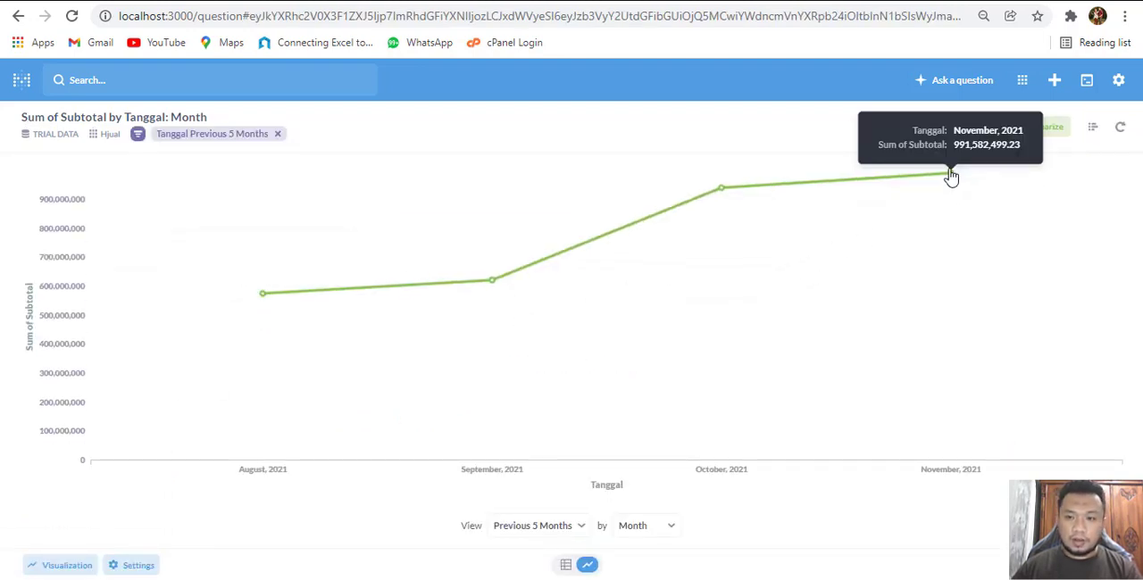
{"action": "left_click", "coordinate": [136, 567]}
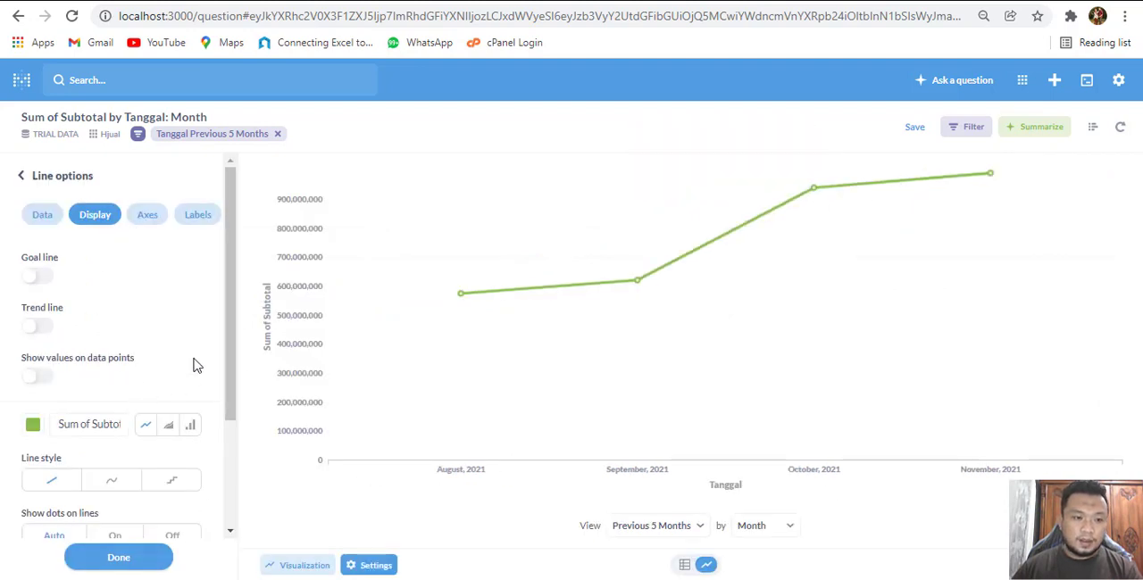
{"action": "scroll", "coordinate": [197, 366], "scroll_direction": "down", "scroll_amount": 3}
{"action": "scroll", "coordinate": [196, 366], "scroll_direction": "up", "scroll_amount": 3}
{"action": "mouse_move", "coordinate": [471, 300]}
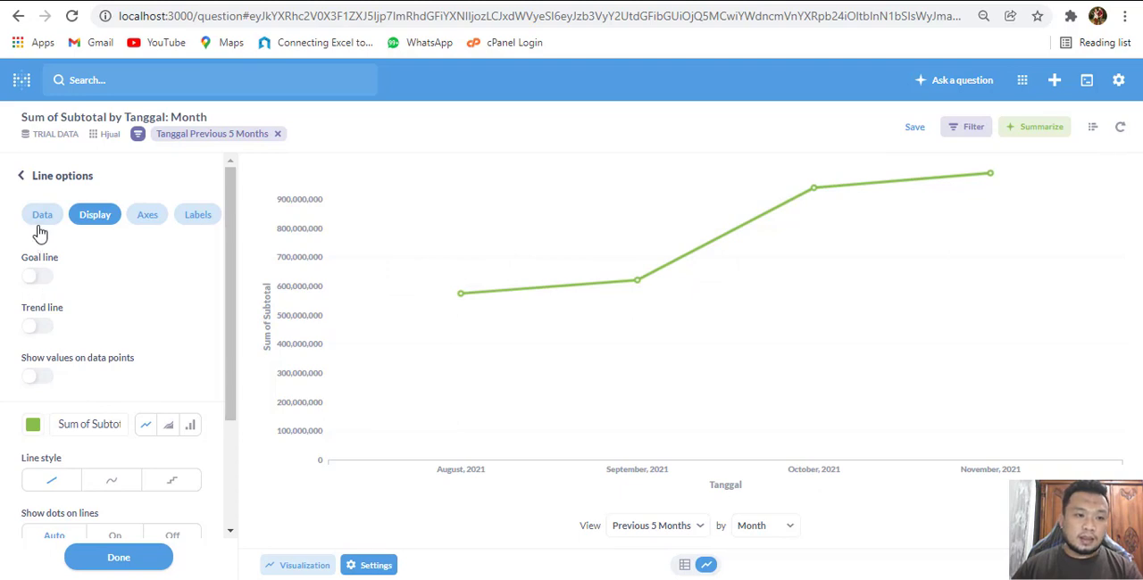
{"action": "left_click", "coordinate": [43, 383]}
Set the data point labels to show all values with Full value formatting
{"action": "scroll", "coordinate": [100, 436], "scroll_direction": "down", "scroll_amount": 2}
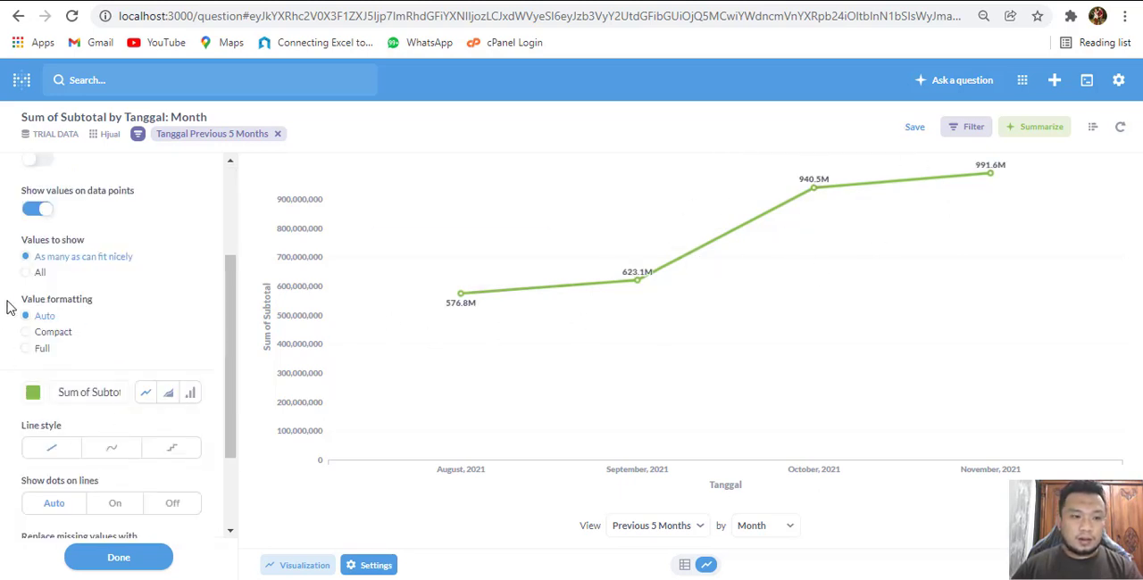
{"action": "left_click", "coordinate": [36, 274]}
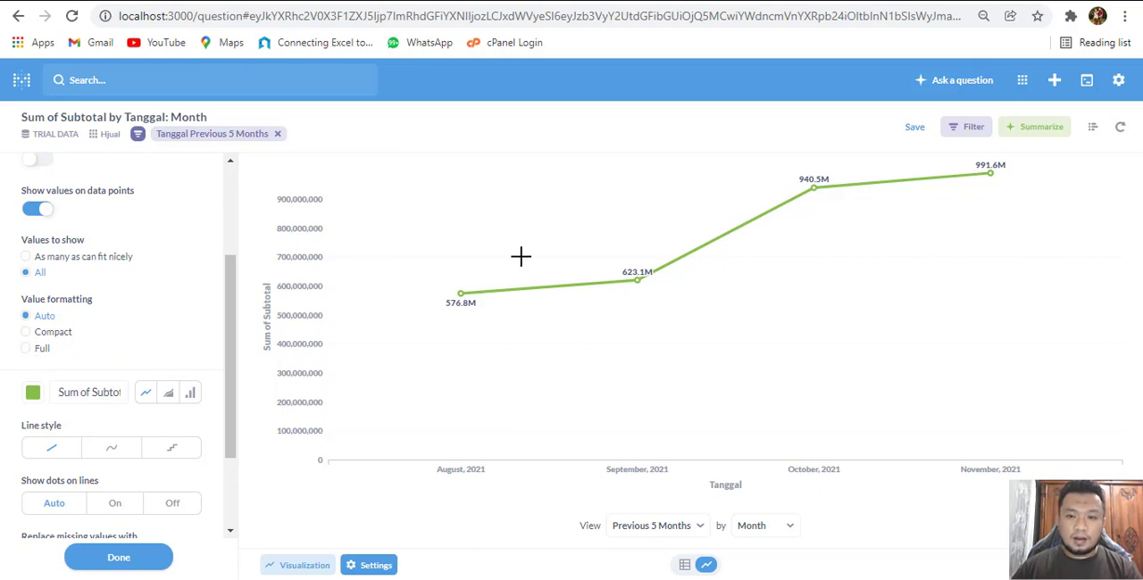
{"action": "mouse_move", "coordinate": [1004, 177]}
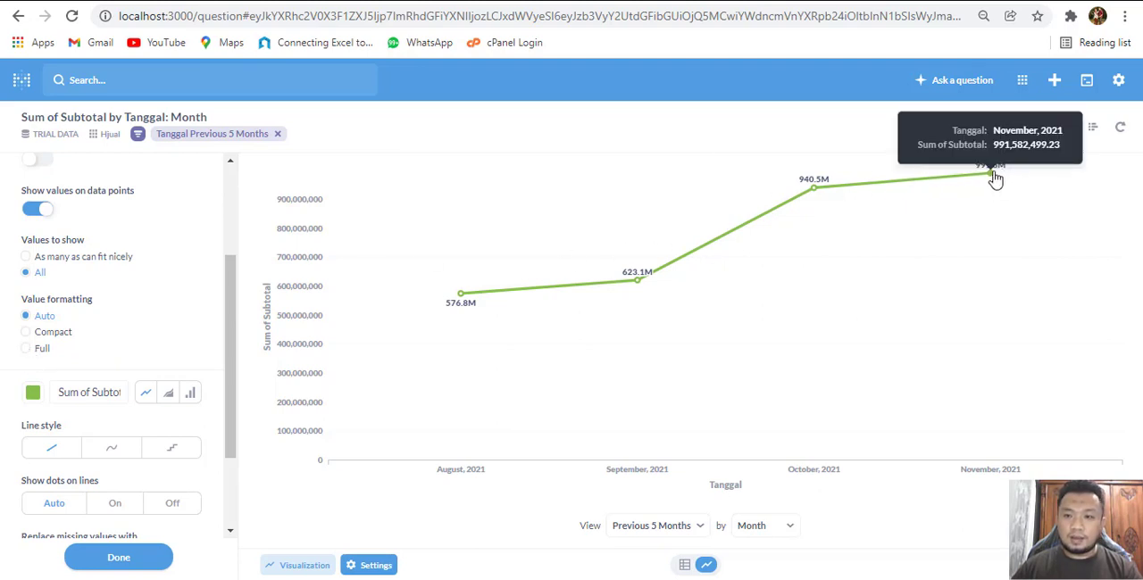
{"action": "left_click", "coordinate": [31, 353]}
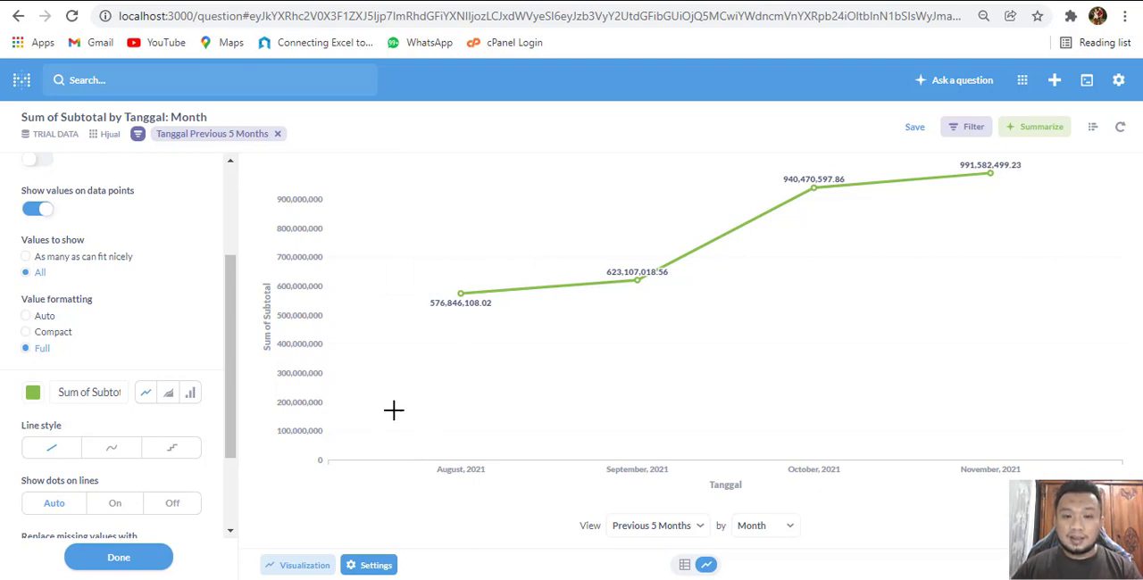
{"action": "mouse_move", "coordinate": [471, 308]}
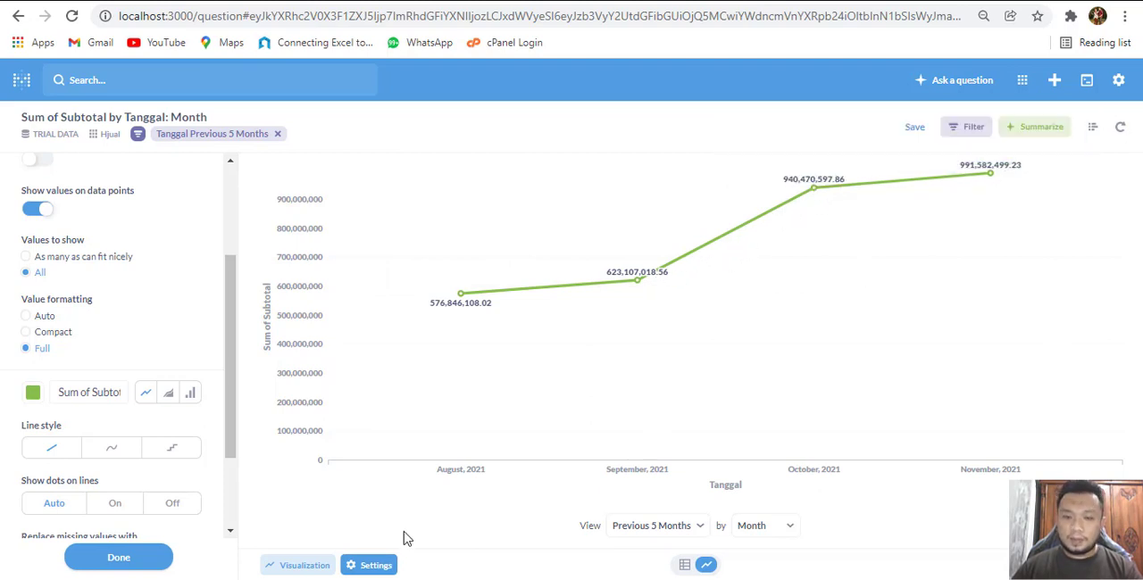
{"action": "left_click", "coordinate": [915, 130]}
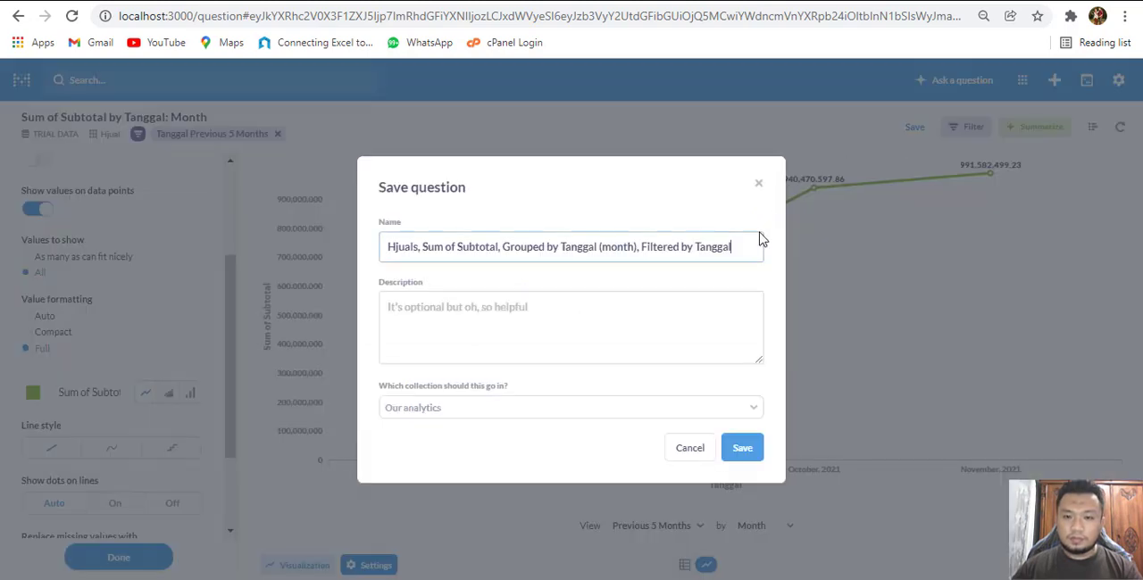
{"action": "left_click_drag", "start_coordinate": [753, 235], "coordinate": [340, 242]}
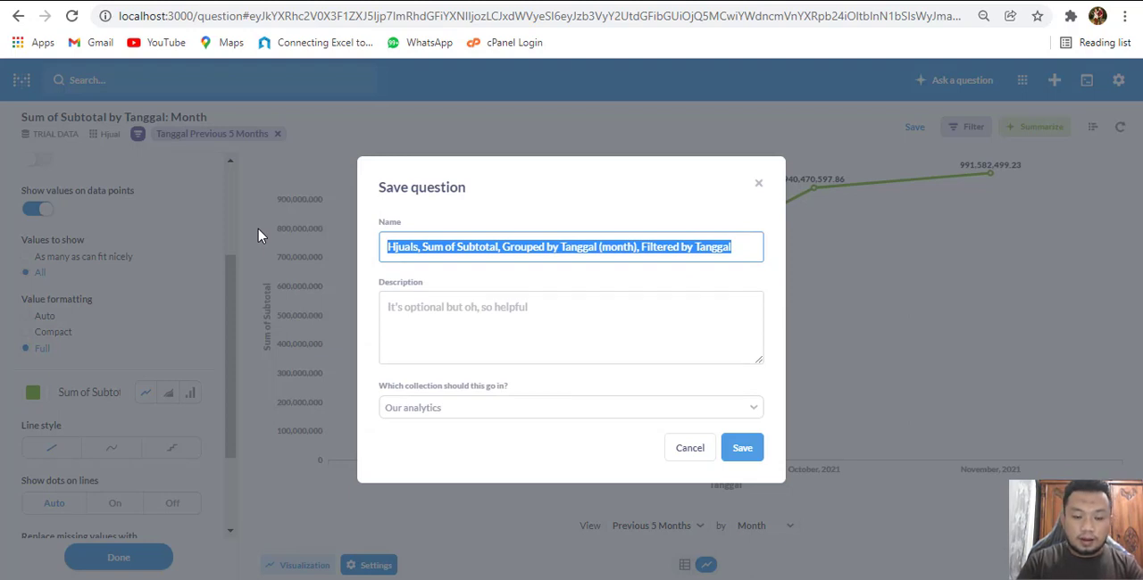
{"action": "key", "text": "Escape"}
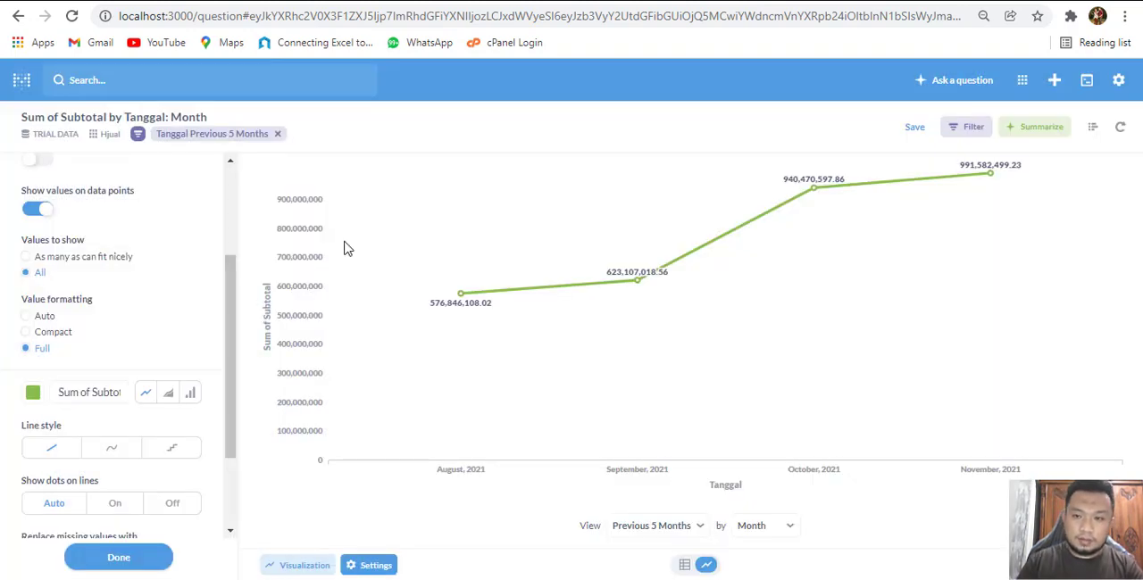
Save the question as Grafik Penjualan in the Our analytics collection without adding it to a dashboard
{"action": "left_click", "coordinate": [913, 127]}
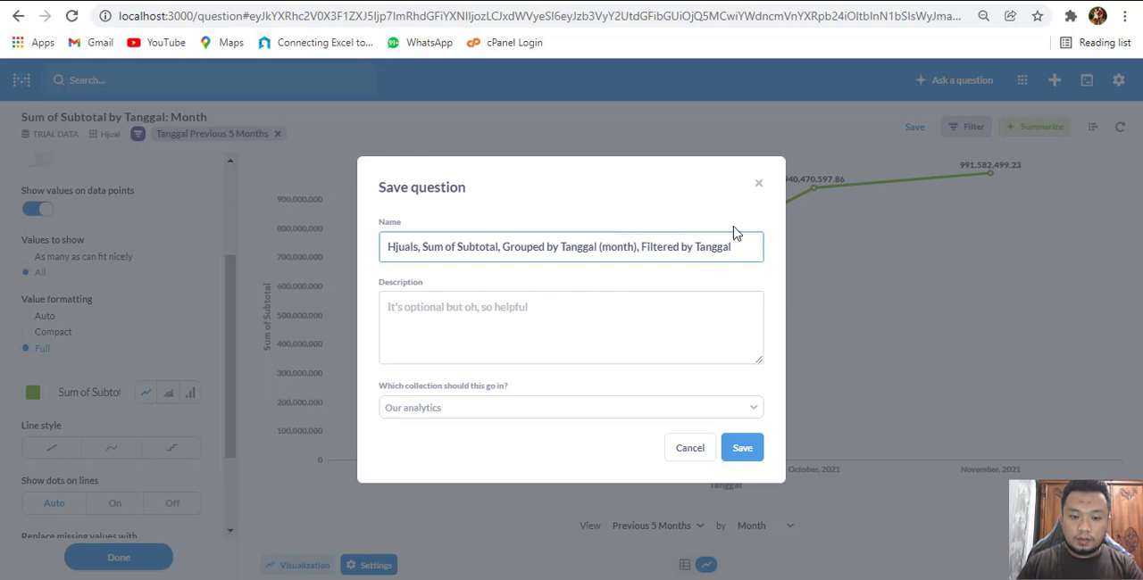
{"action": "key", "text": "ctrl+a"}
{"action": "type", "text": "Gra"}
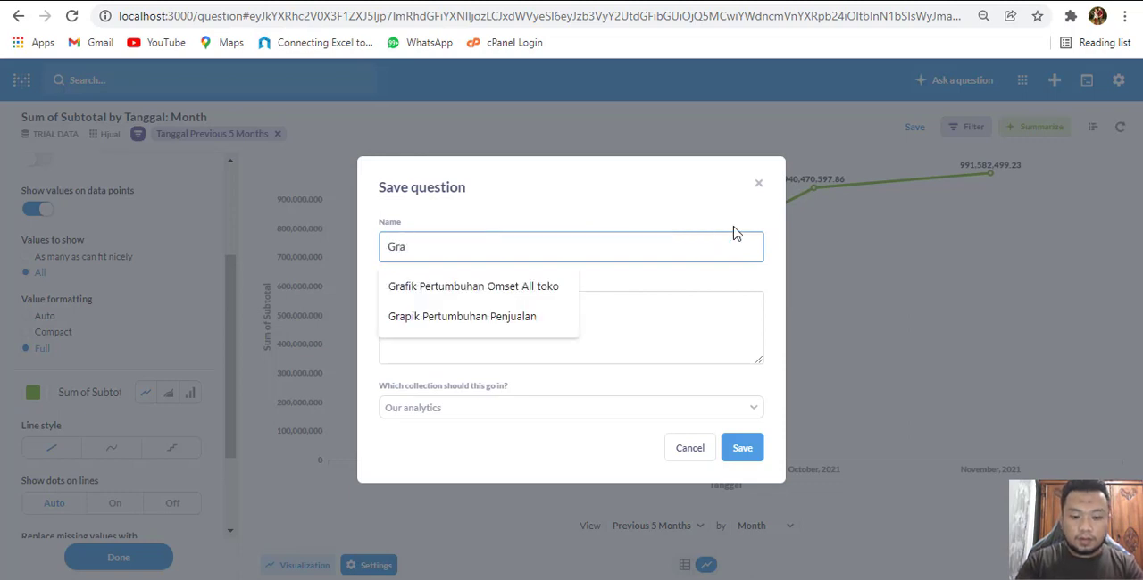
{"action": "type", "text": "fik Penjualan"}
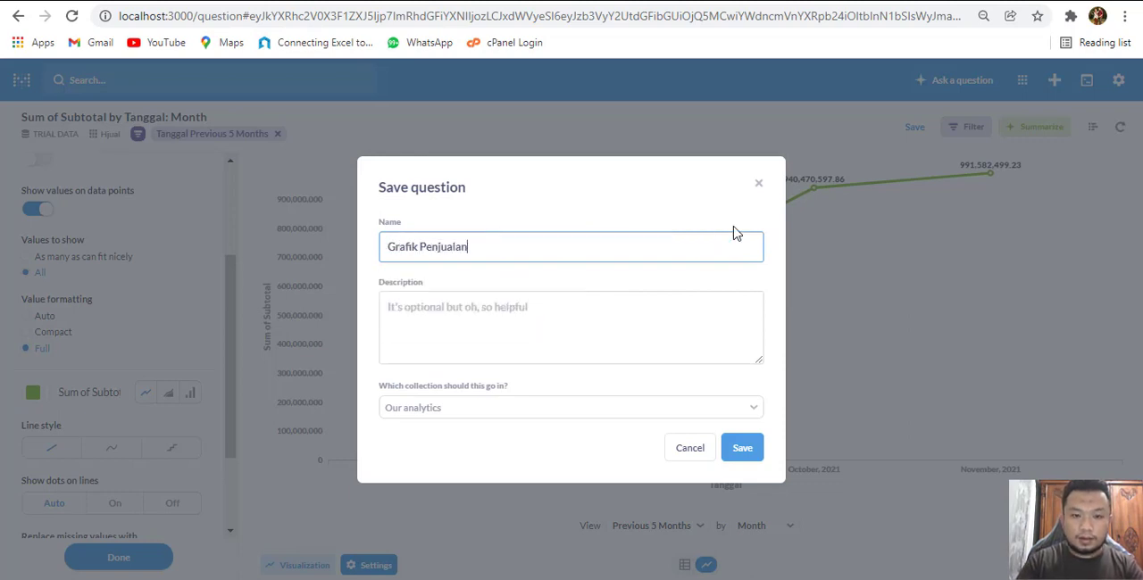
{"action": "left_click", "coordinate": [744, 450]}
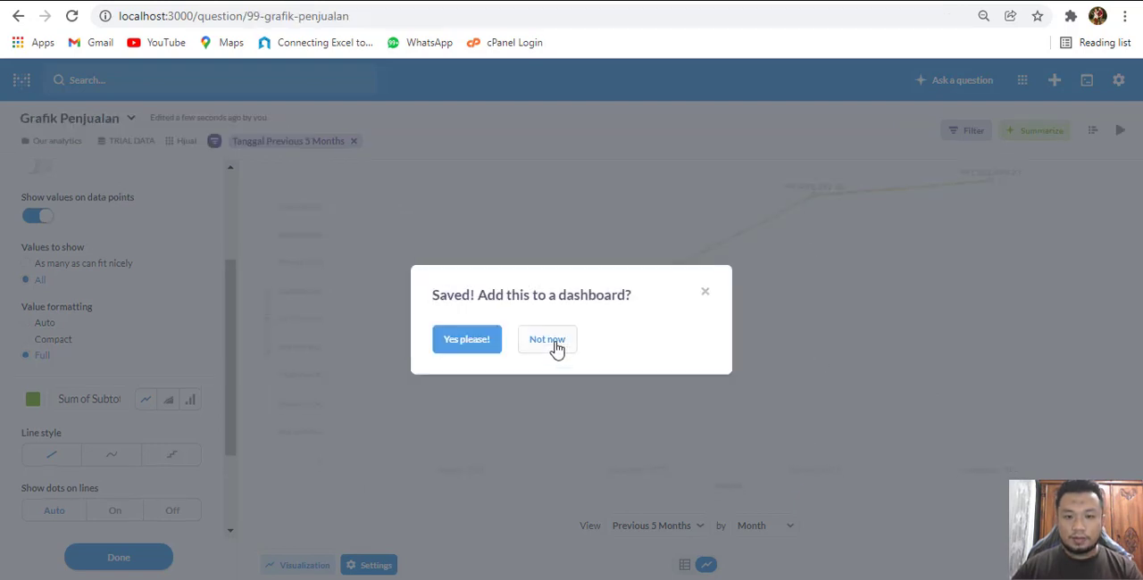
{"action": "left_click", "coordinate": [547, 340]}
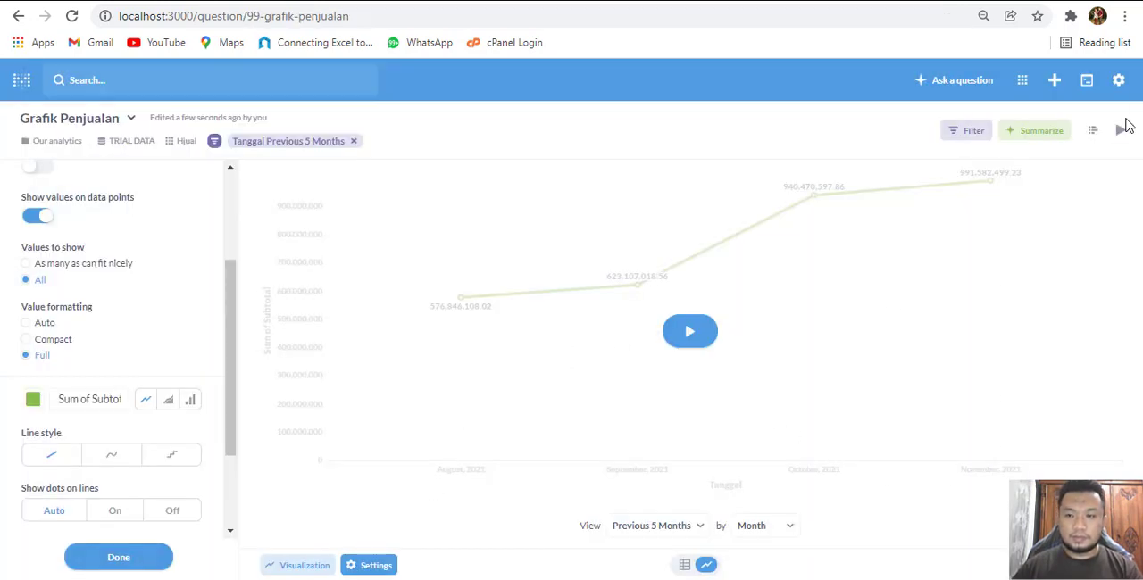
Change the Tanggal filter of Grafik Penjualan to the previous 4 months and visualize the result
{"action": "left_click", "coordinate": [1095, 134]}
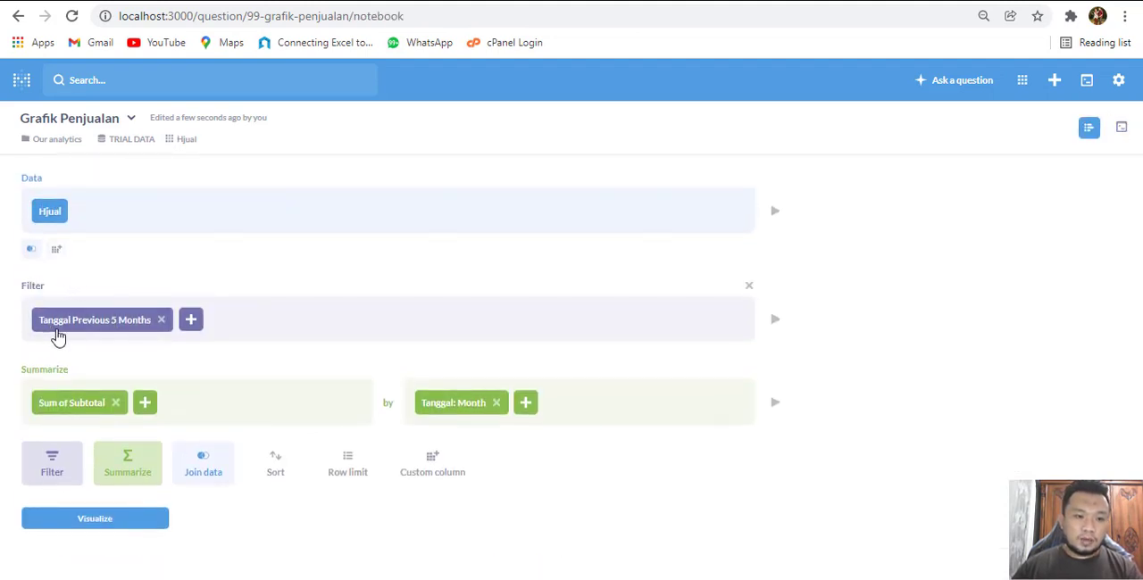
{"action": "left_click", "coordinate": [112, 328]}
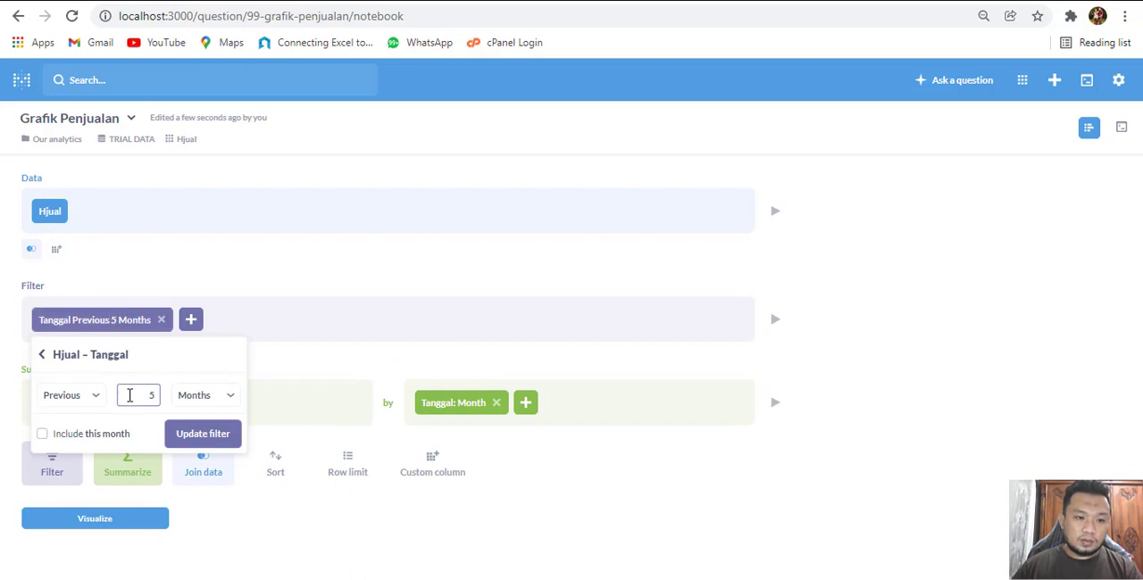
{"action": "left_click_drag", "start_coordinate": [128, 396], "coordinate": [207, 406]}
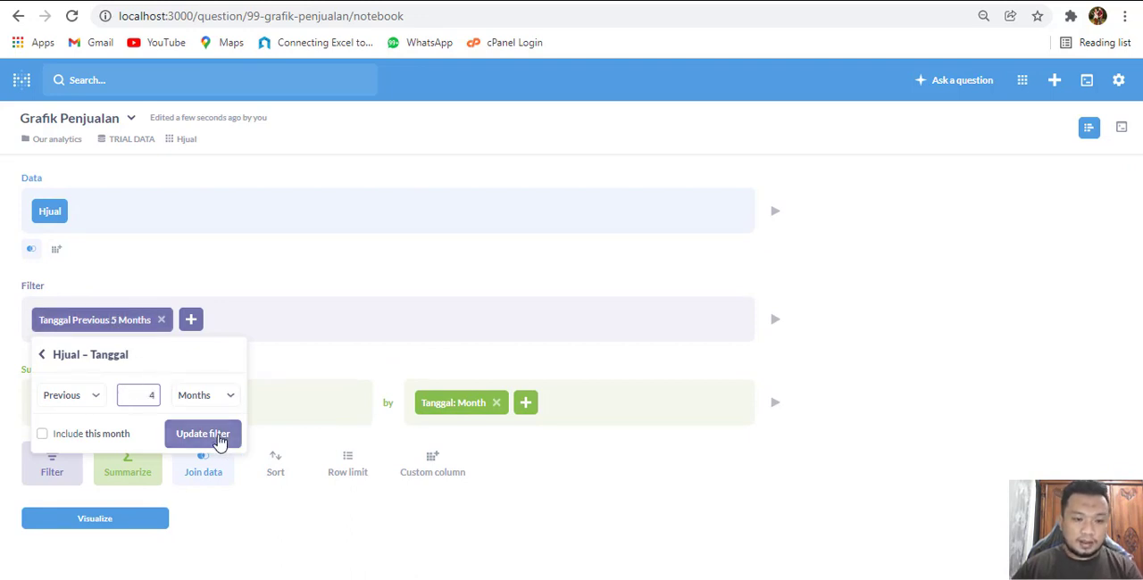
{"action": "left_click", "coordinate": [216, 437]}
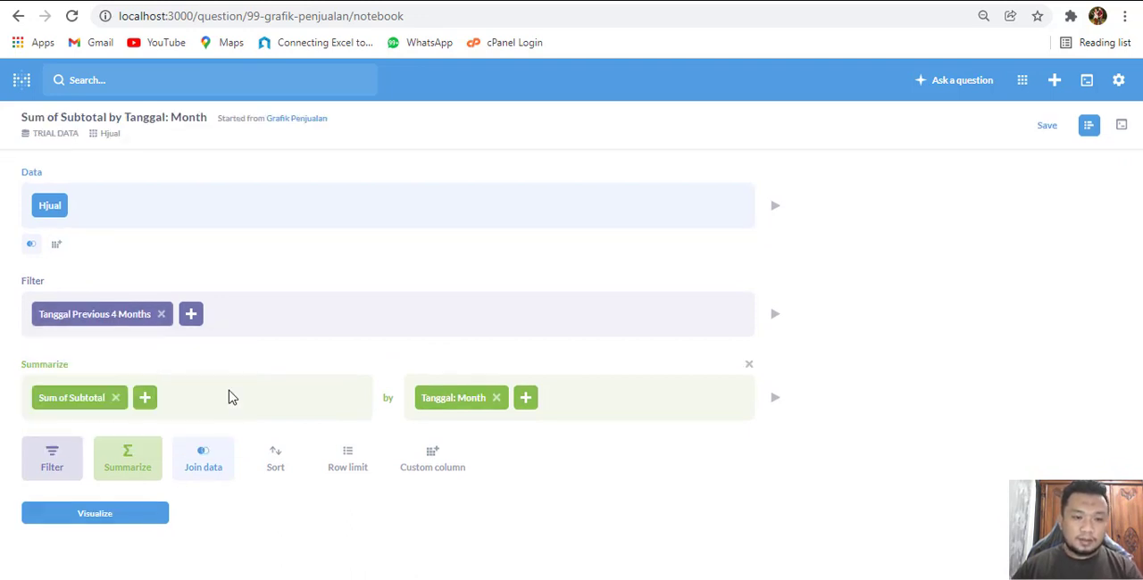
{"action": "left_click", "coordinate": [119, 517]}
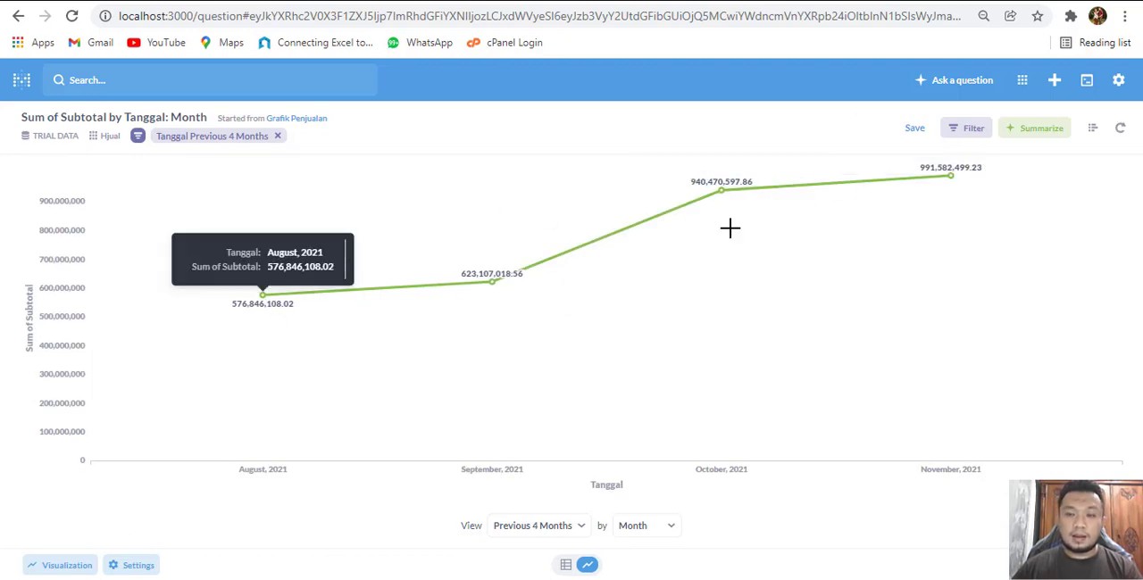
Change the Tanggal filter to the previous 3 months, visualize the line chart and inspect its data points
{"action": "left_click", "coordinate": [1094, 129]}
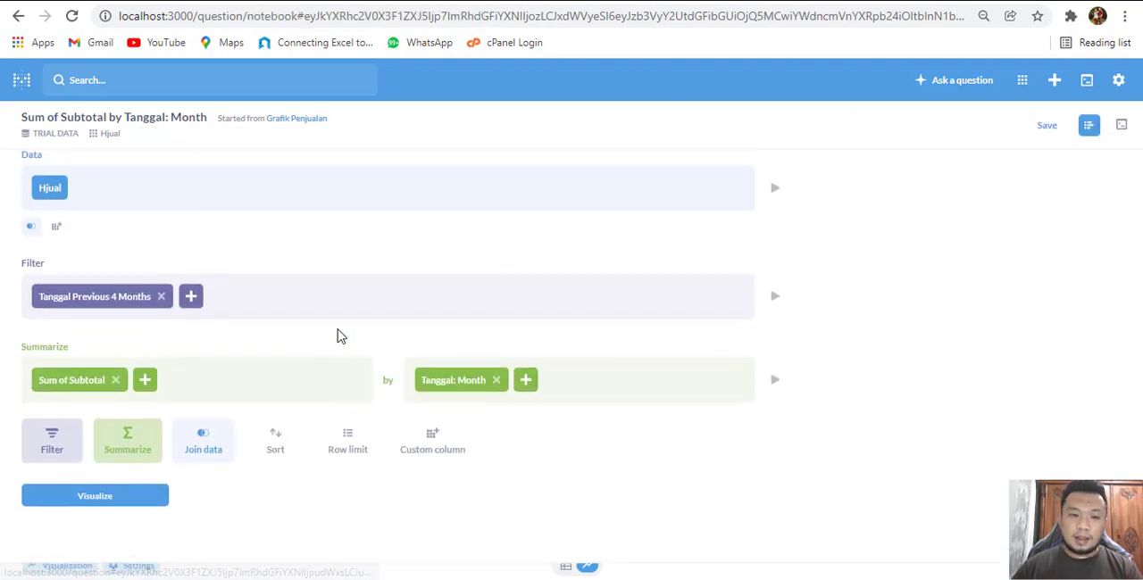
{"action": "left_click", "coordinate": [97, 317]}
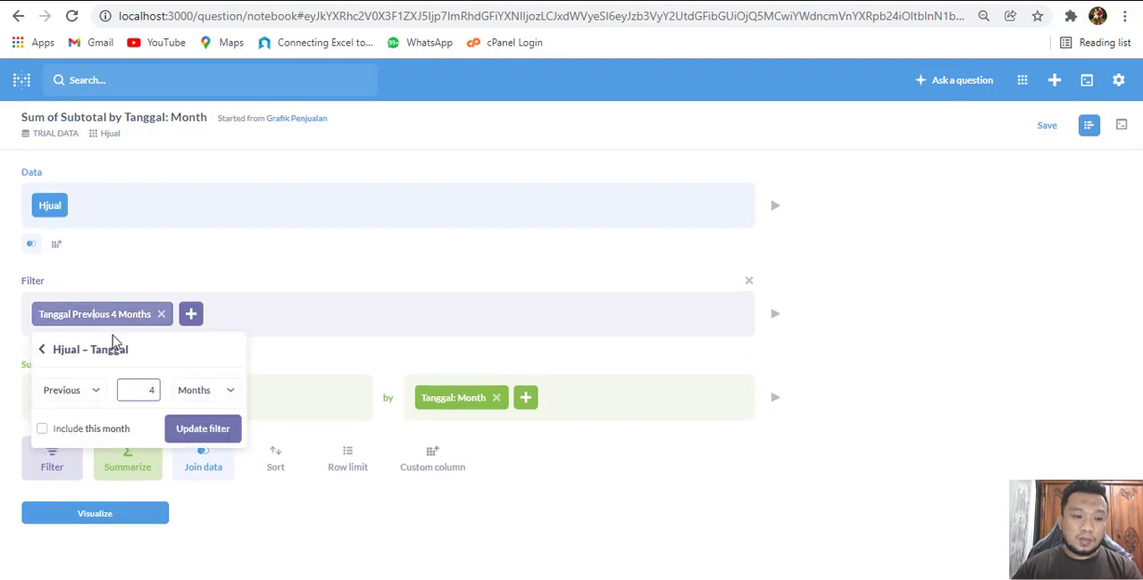
{"action": "type", "text": "3"}
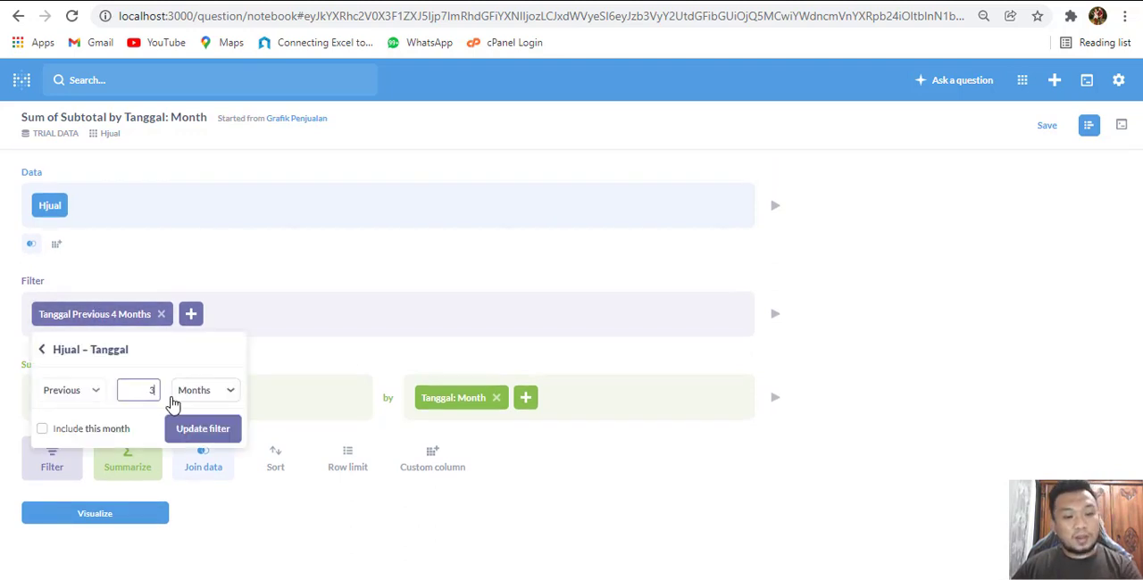
{"action": "left_click", "coordinate": [208, 432]}
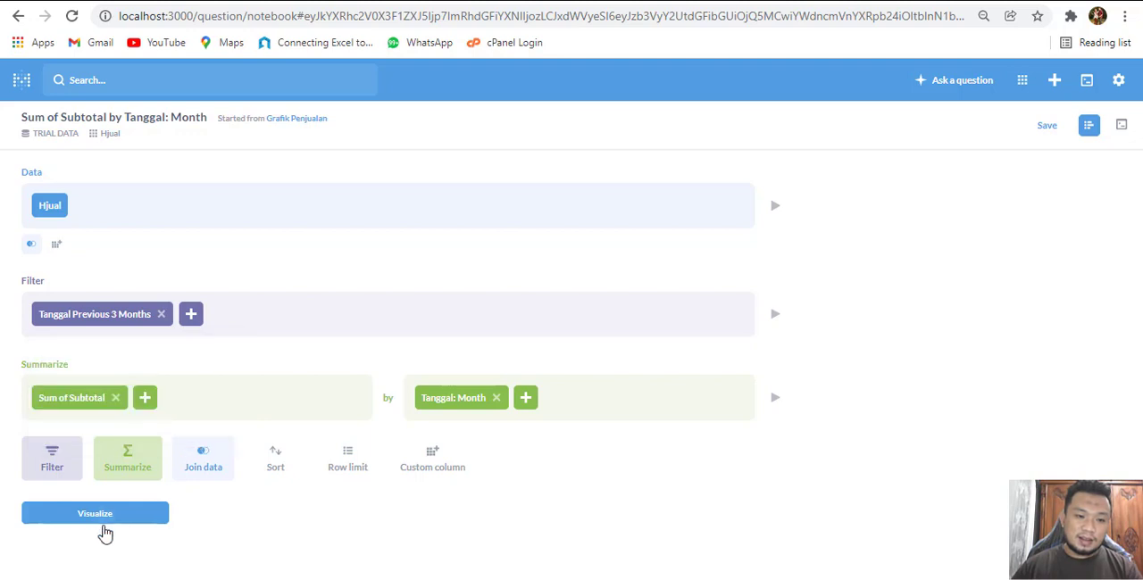
{"action": "left_click", "coordinate": [108, 521]}
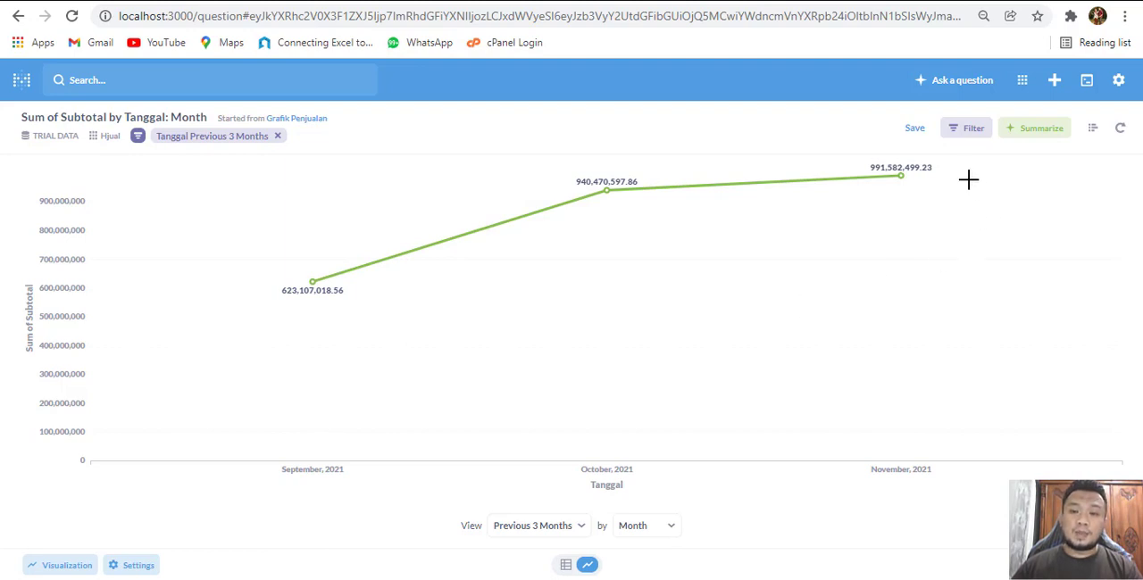
{"action": "mouse_move", "coordinate": [910, 179]}
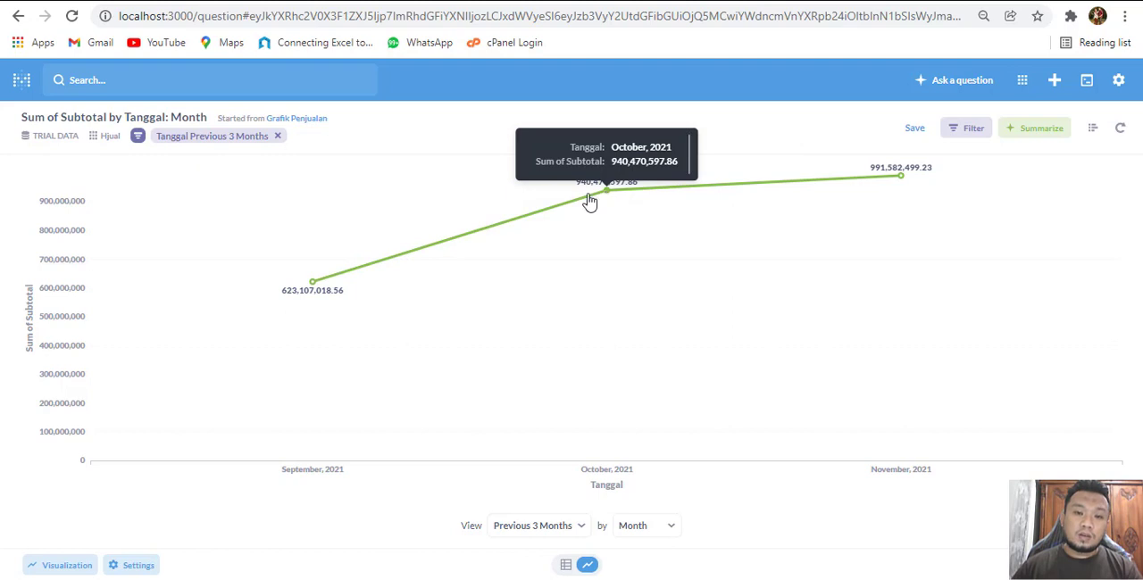
{"action": "mouse_move", "coordinate": [311, 283]}
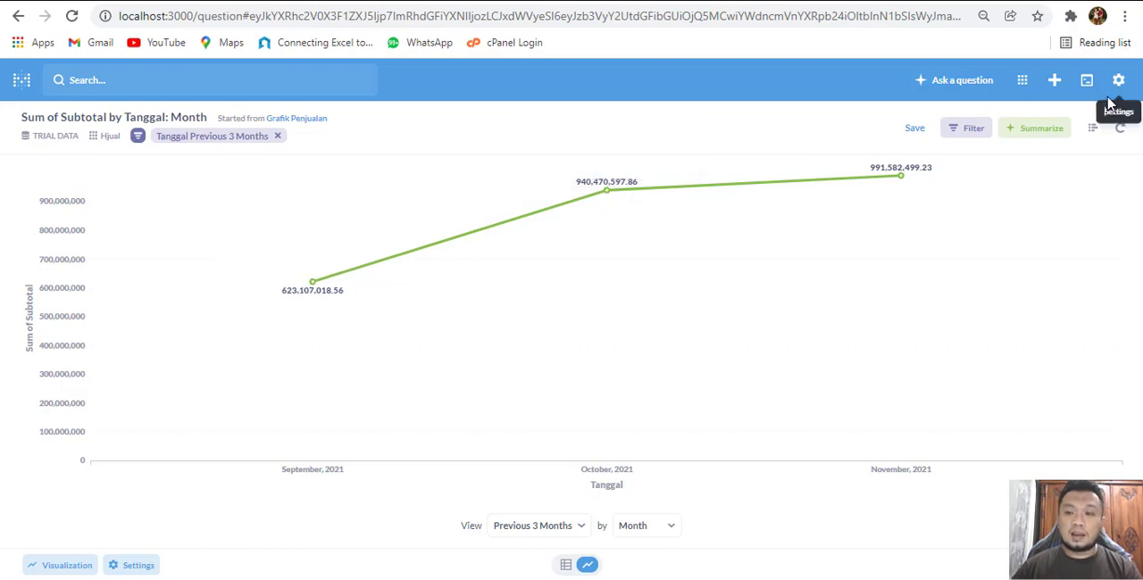
Set the Tanggal filter to the previous 4 months and save the question, replacing the original Grafik Penjualan
{"action": "left_click", "coordinate": [1093, 132]}
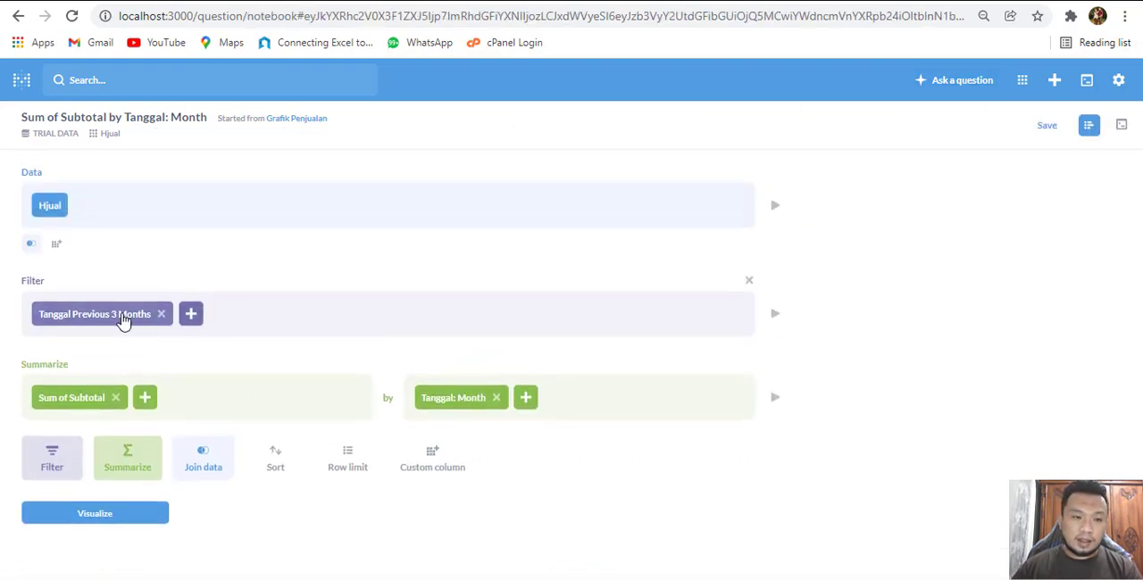
{"action": "left_click", "coordinate": [122, 315]}
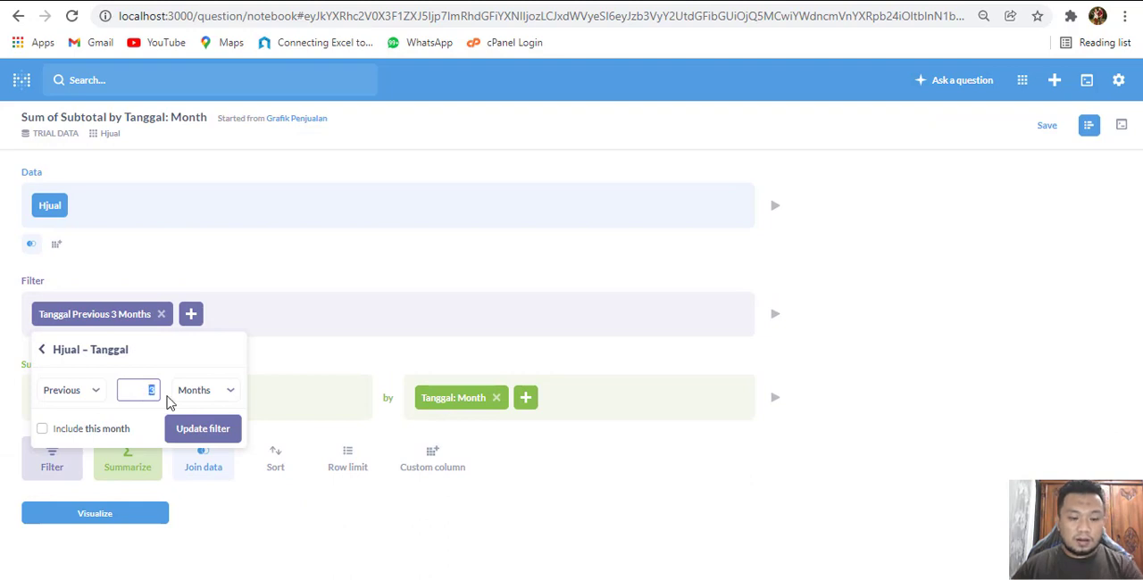
{"action": "type", "text": "4"}
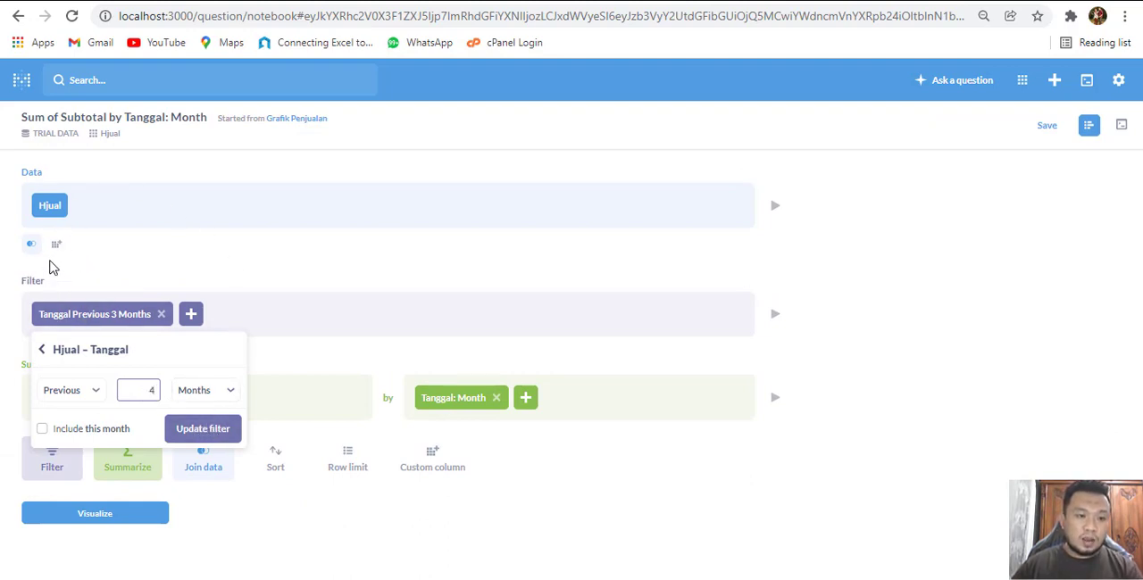
{"action": "left_click", "coordinate": [199, 432]}
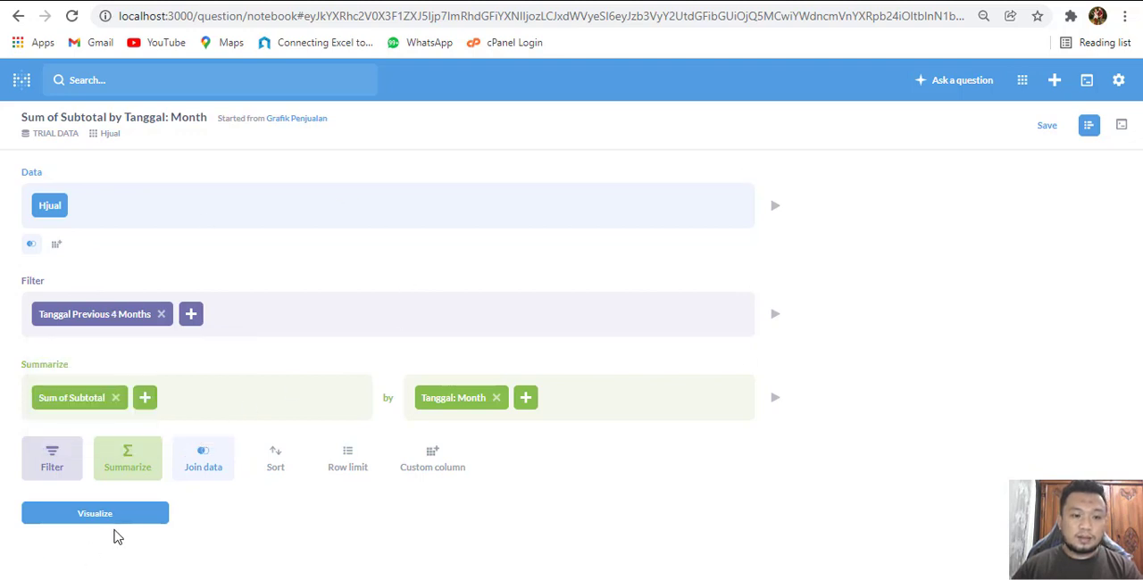
{"action": "left_click", "coordinate": [1046, 127]}
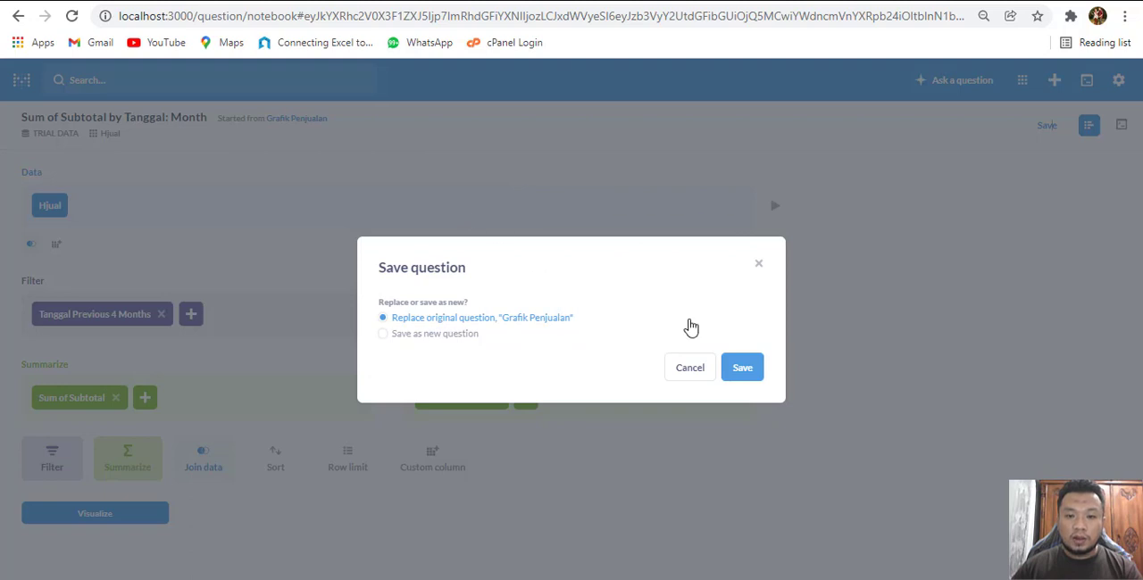
{"action": "left_click", "coordinate": [735, 370]}
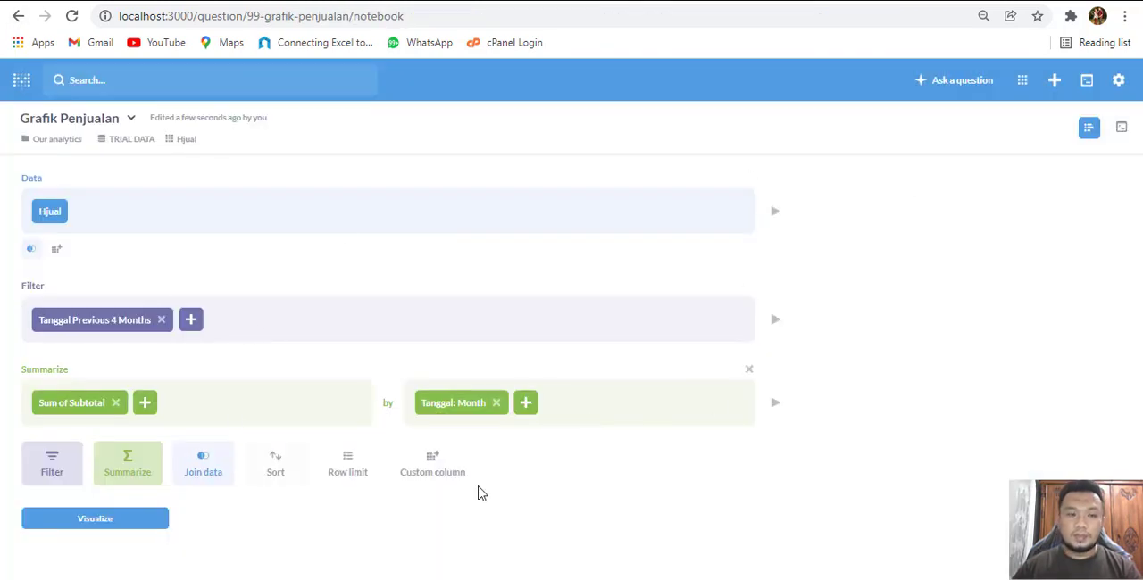
Start a new simple question on the first Hjual table in TRIAL DATA and open it in the notebook editor
{"action": "left_click", "coordinate": [962, 86]}
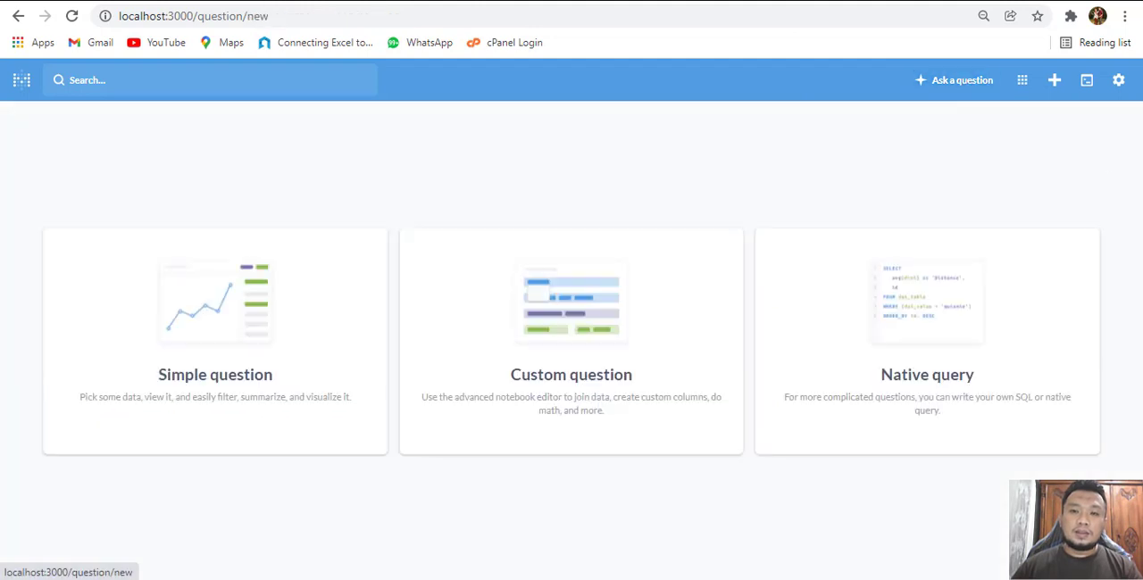
{"action": "left_click", "coordinate": [211, 306]}
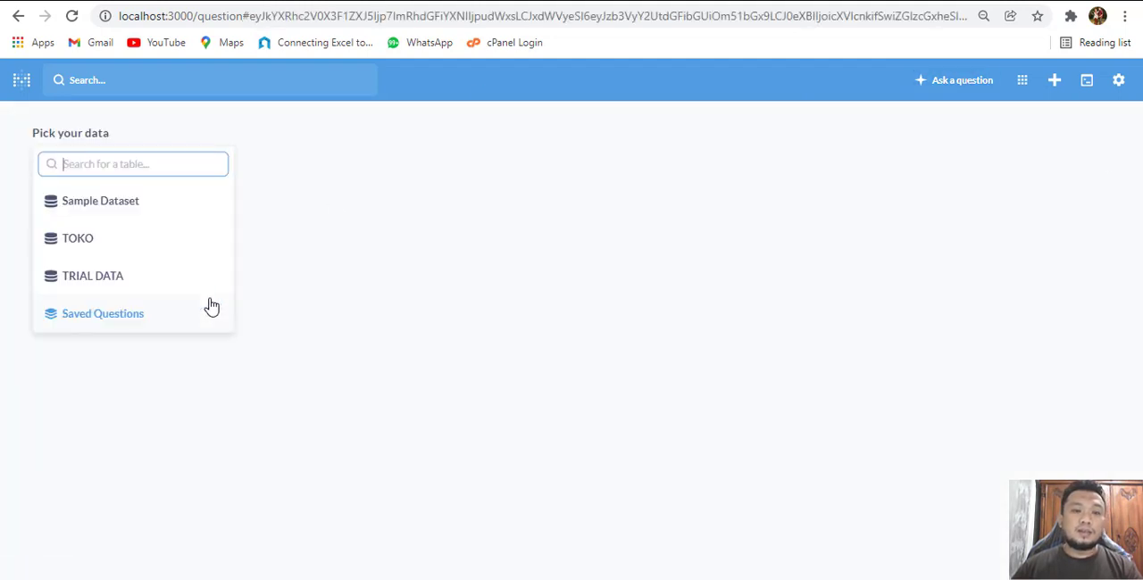
{"action": "left_click", "coordinate": [100, 281]}
{"action": "left_click", "coordinate": [102, 202]}
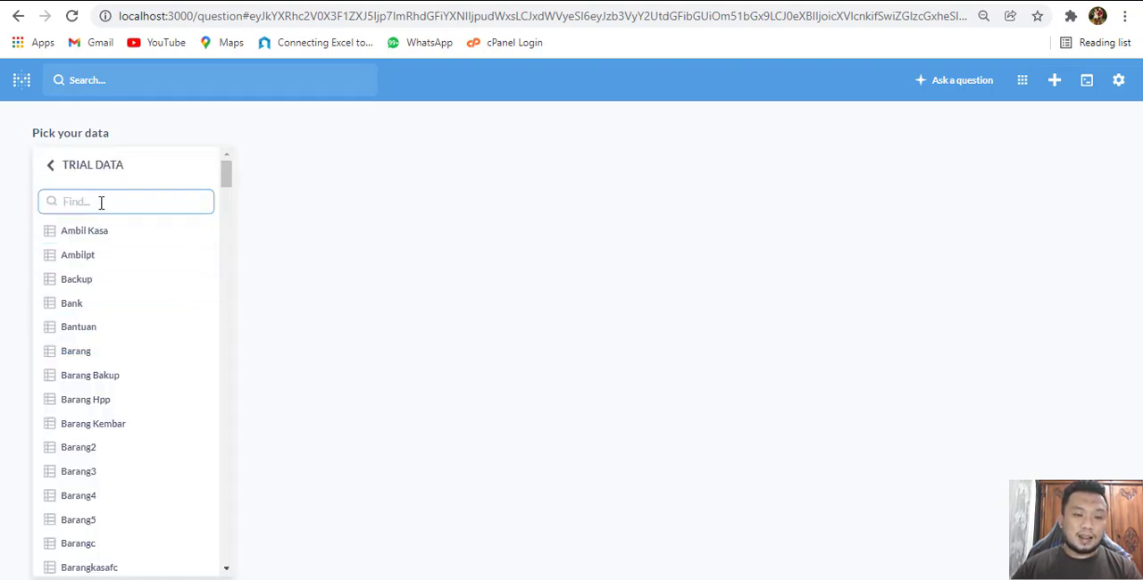
{"action": "type", "text": "hju"}
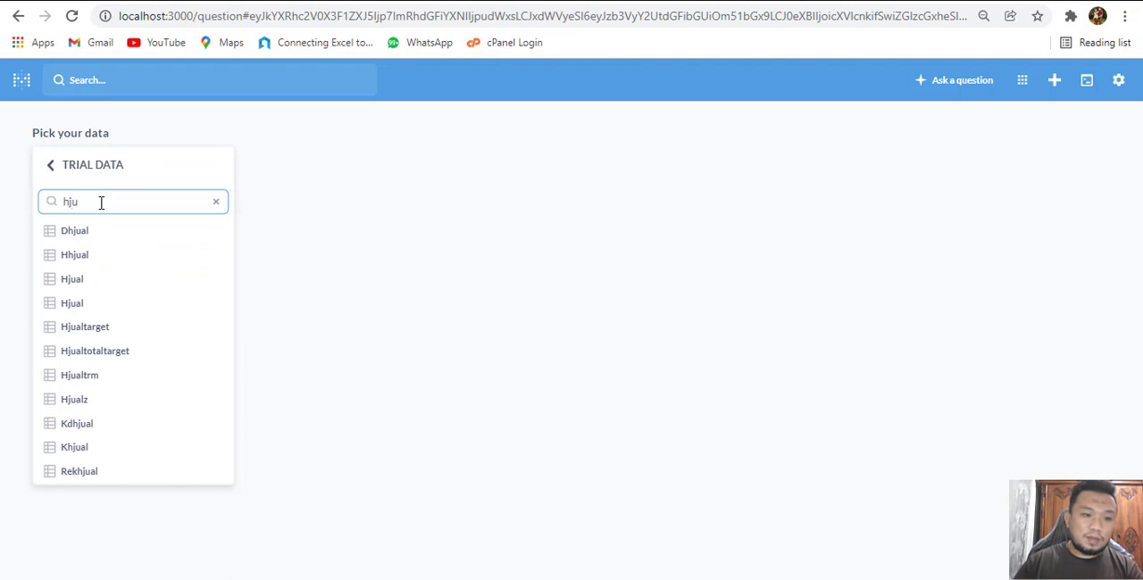
{"action": "left_click", "coordinate": [93, 280]}
{"action": "left_click", "coordinate": [1101, 120]}
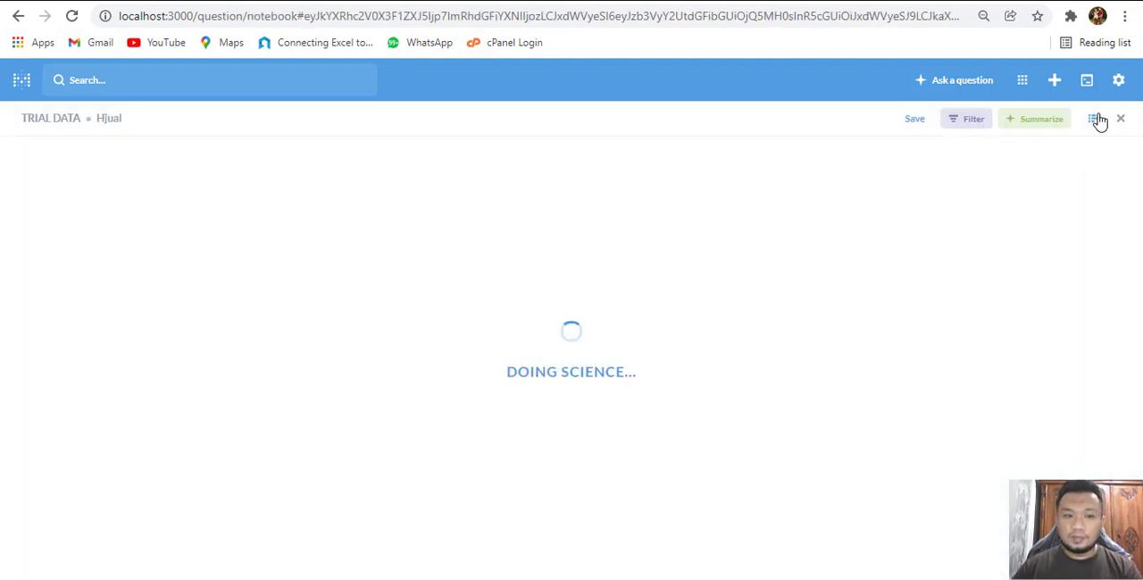
Add a filter on Tanggal for the previous 4 months
{"action": "left_click", "coordinate": [79, 241]}
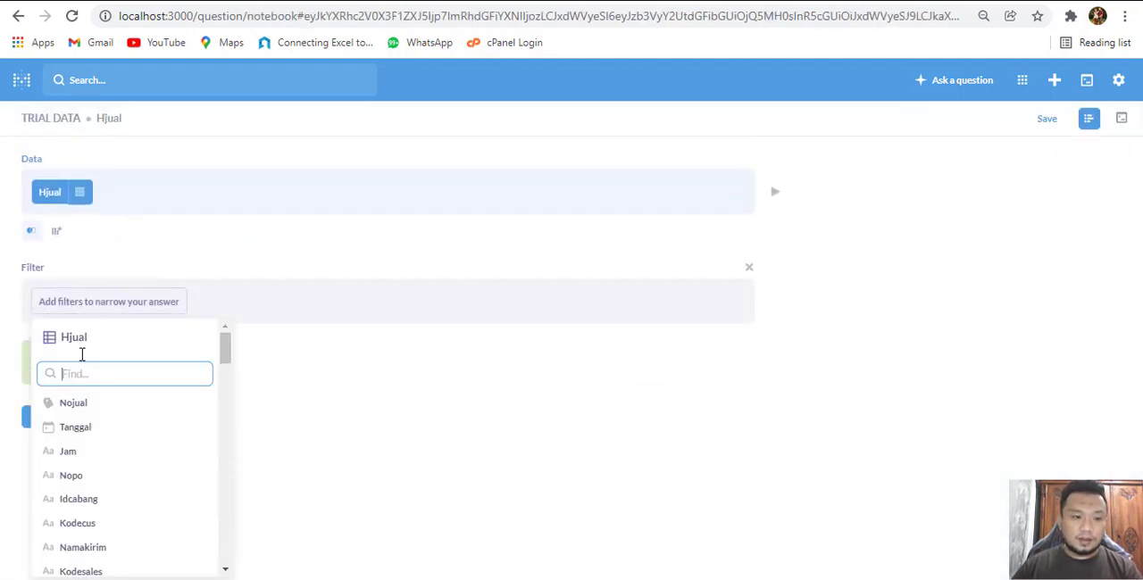
{"action": "left_click", "coordinate": [81, 427]}
{"action": "left_click_drag", "start_coordinate": [131, 376], "coordinate": [229, 382]}
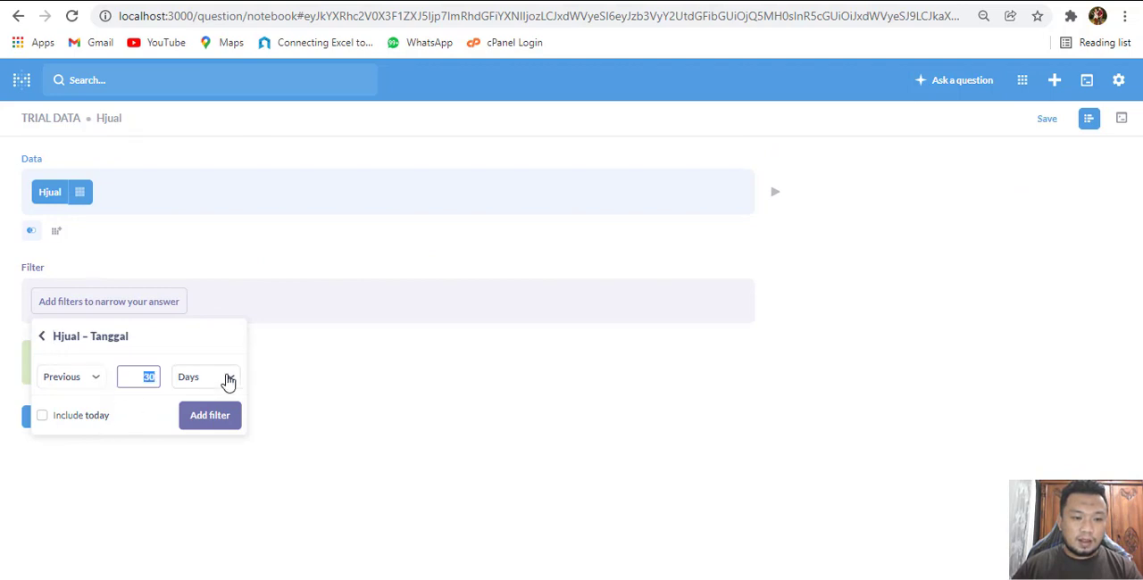
{"action": "type", "text": "4"}
{"action": "left_click", "coordinate": [229, 382]}
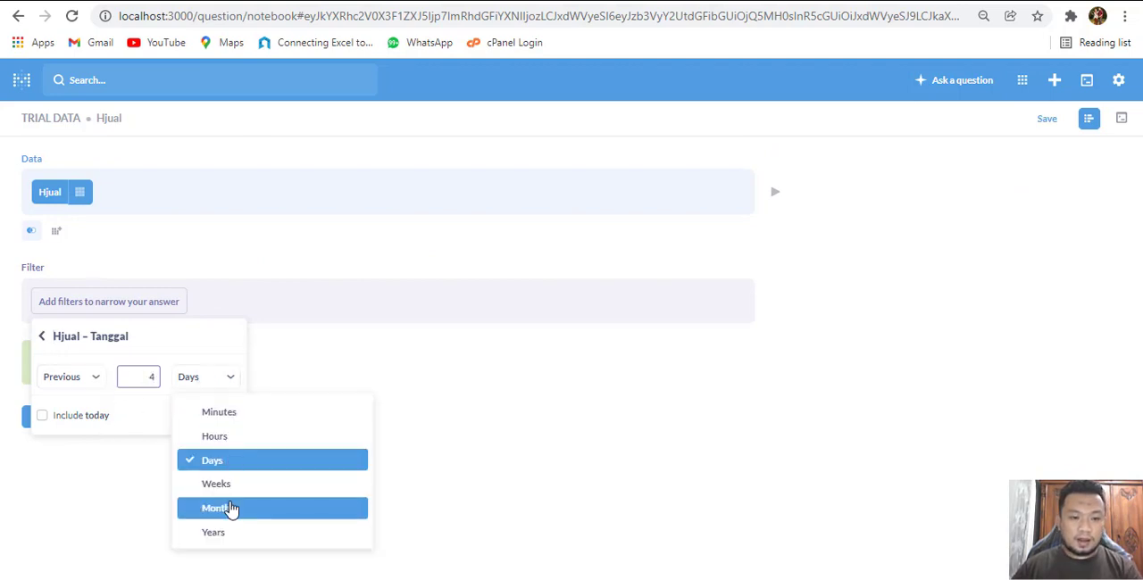
{"action": "left_click", "coordinate": [230, 506]}
{"action": "left_click", "coordinate": [210, 416]}
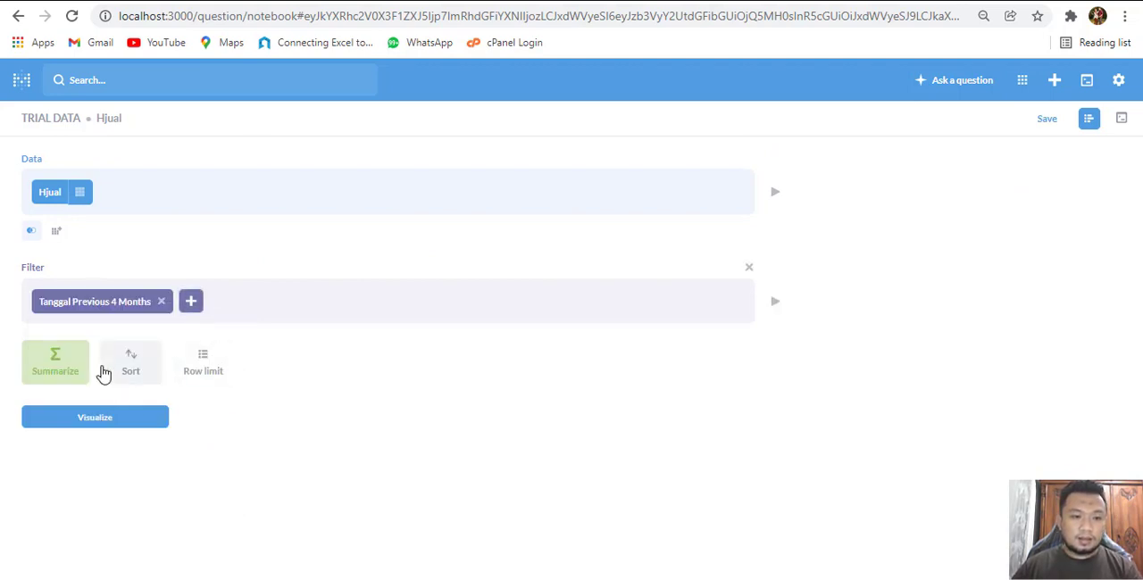
Summarize by a custom expression Sum([Subtotal] - [Thpp]) named Margin
{"action": "left_click", "coordinate": [58, 378]}
{"action": "scroll", "coordinate": [178, 330], "scroll_direction": "down", "scroll_amount": 1}
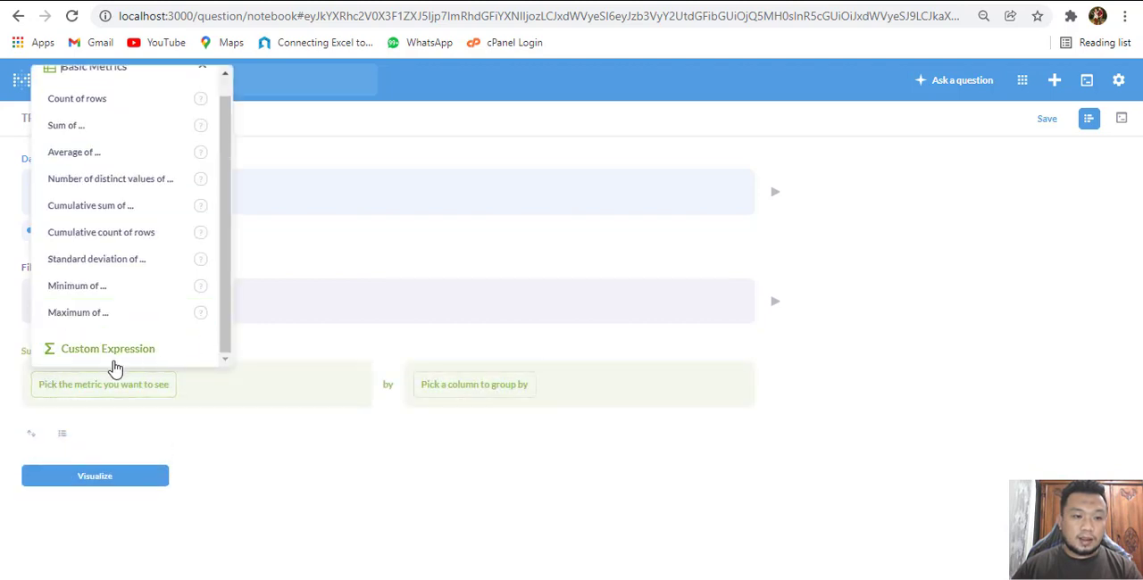
{"action": "left_click", "coordinate": [107, 356]}
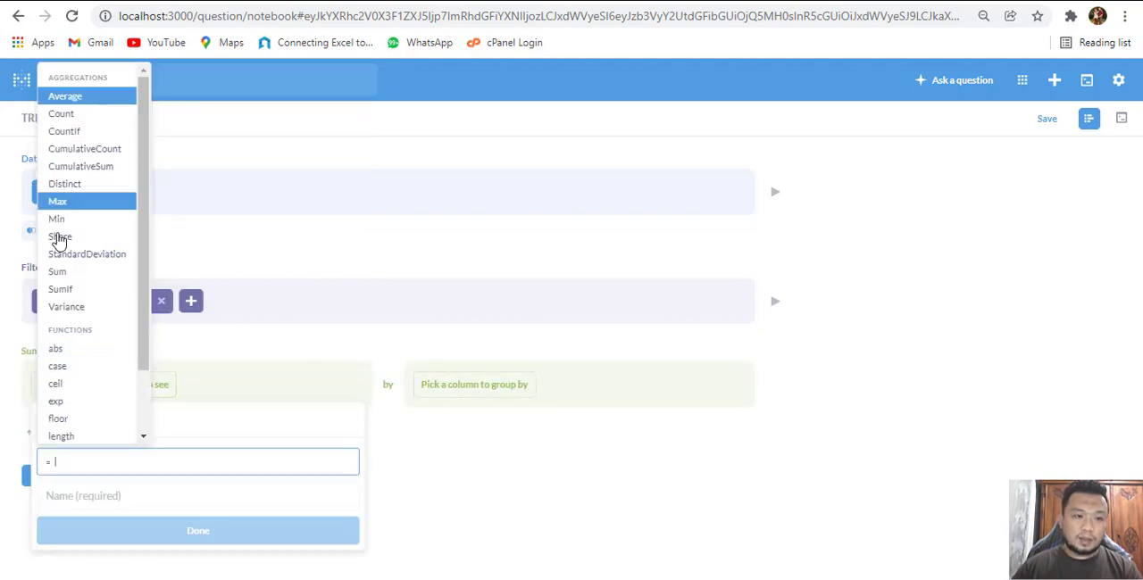
{"action": "left_click", "coordinate": [71, 273]}
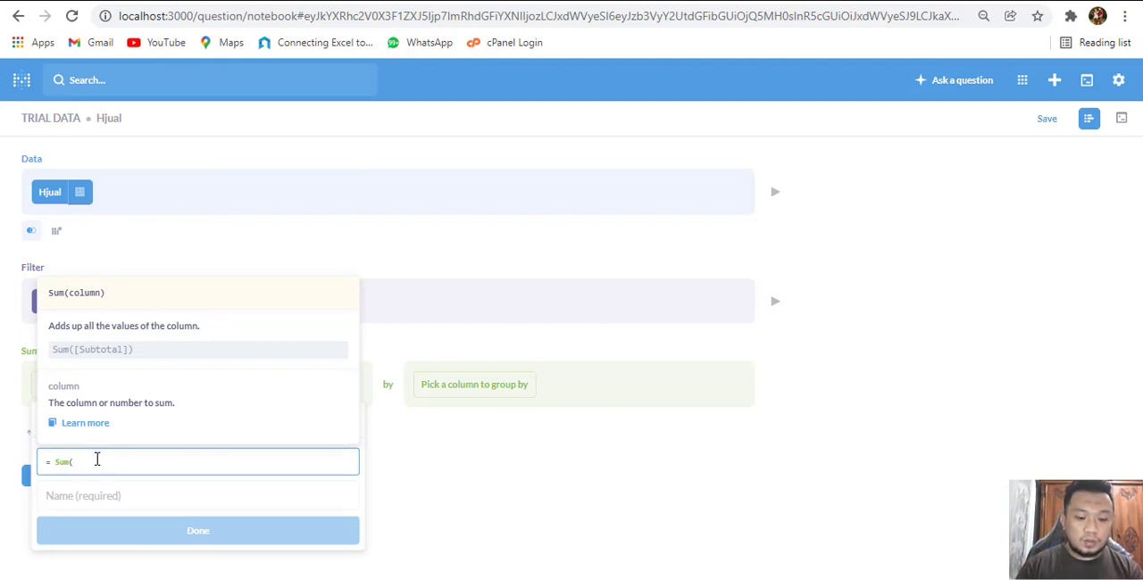
{"action": "type", "text": "sub"}
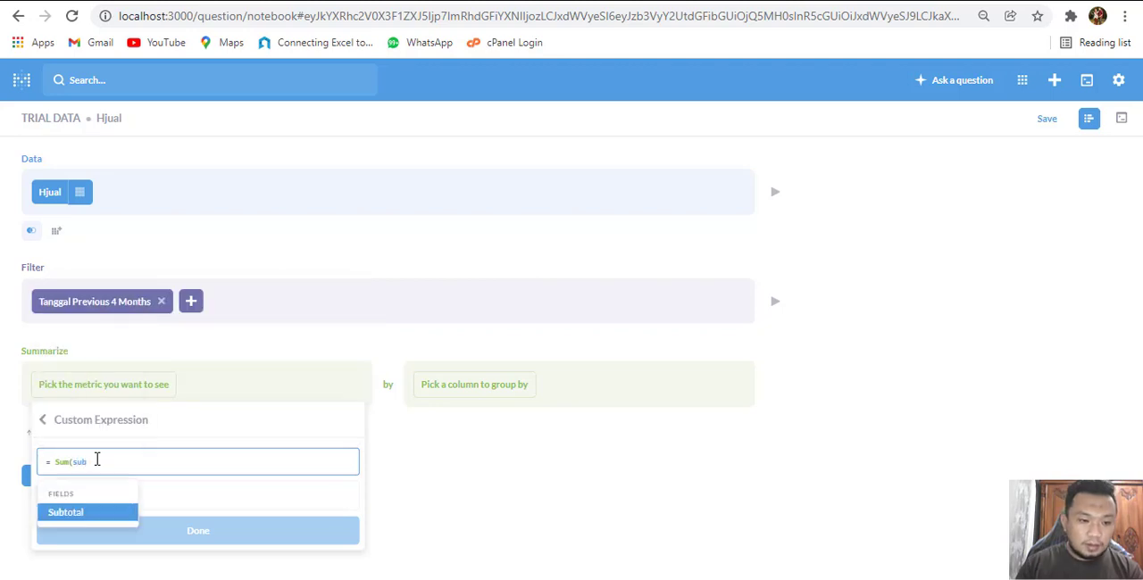
{"action": "left_click", "coordinate": [108, 511]}
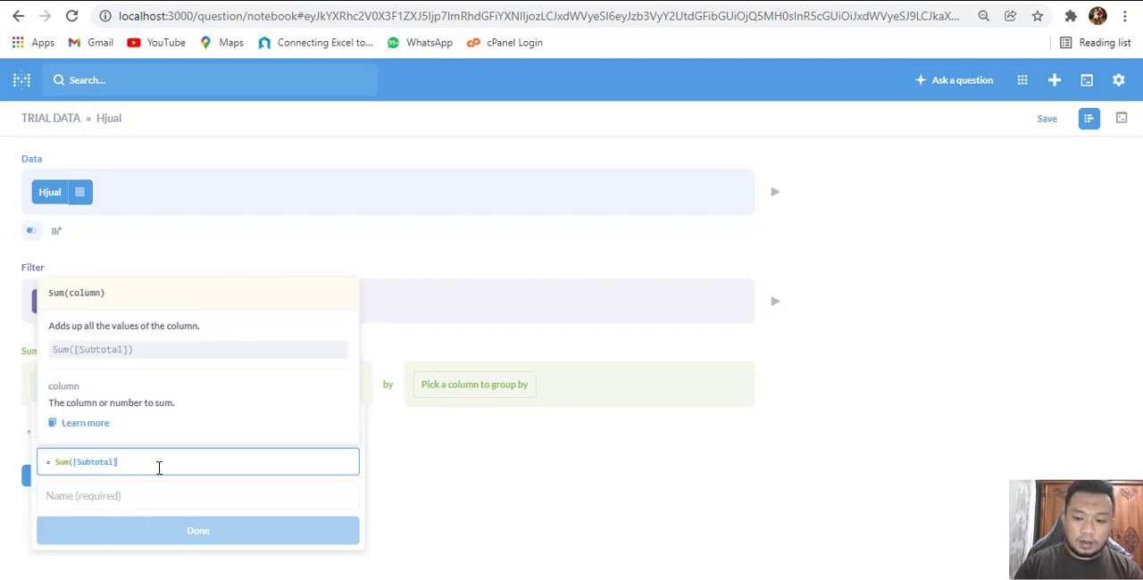
{"action": "type", "text": "-th"}
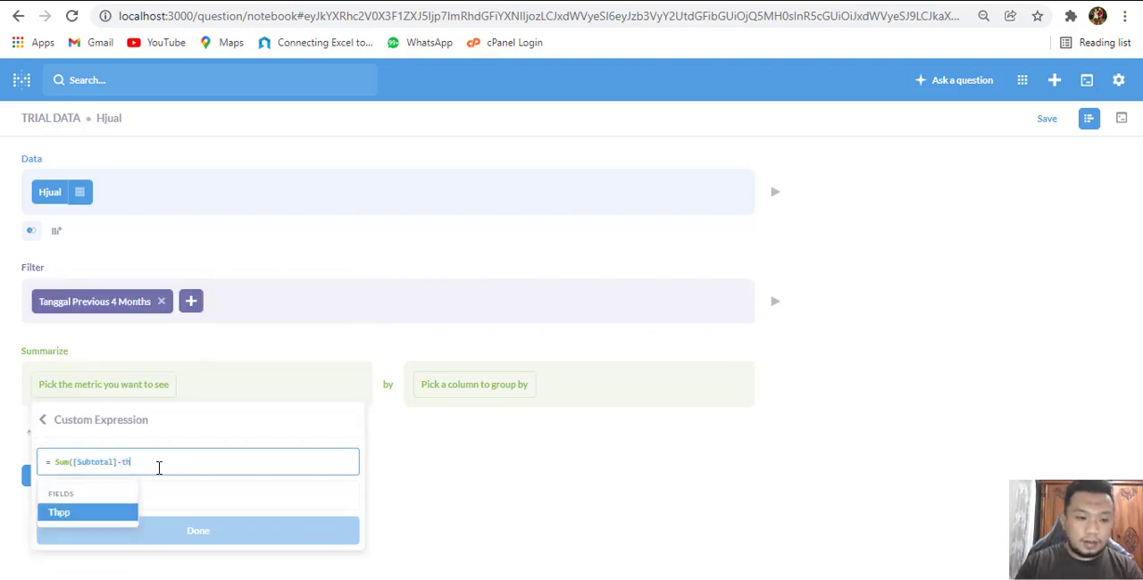
{"action": "left_click", "coordinate": [94, 516]}
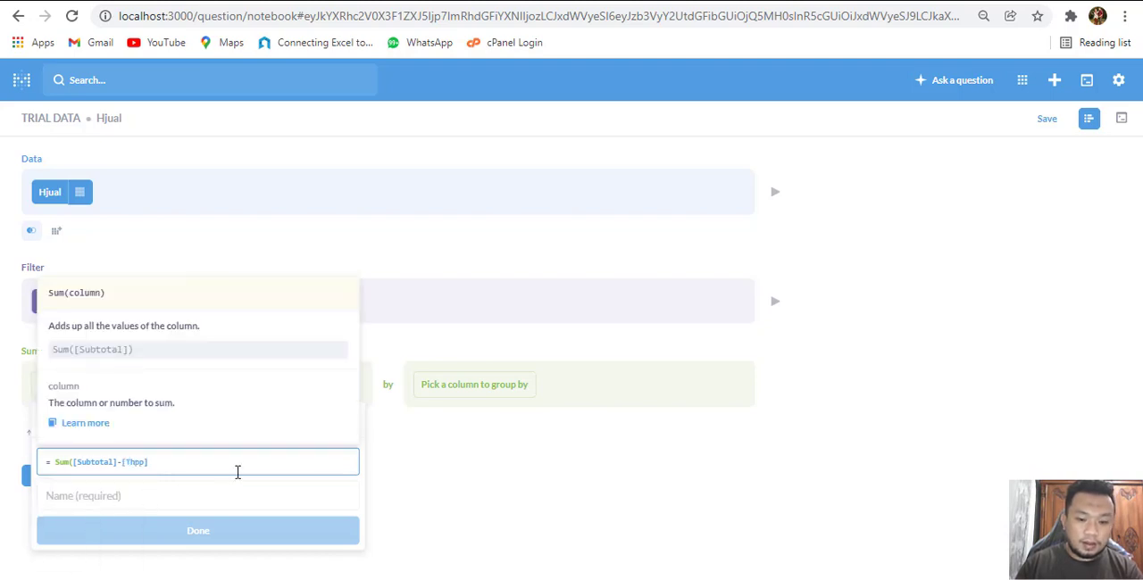
{"action": "type", "text": ")"}
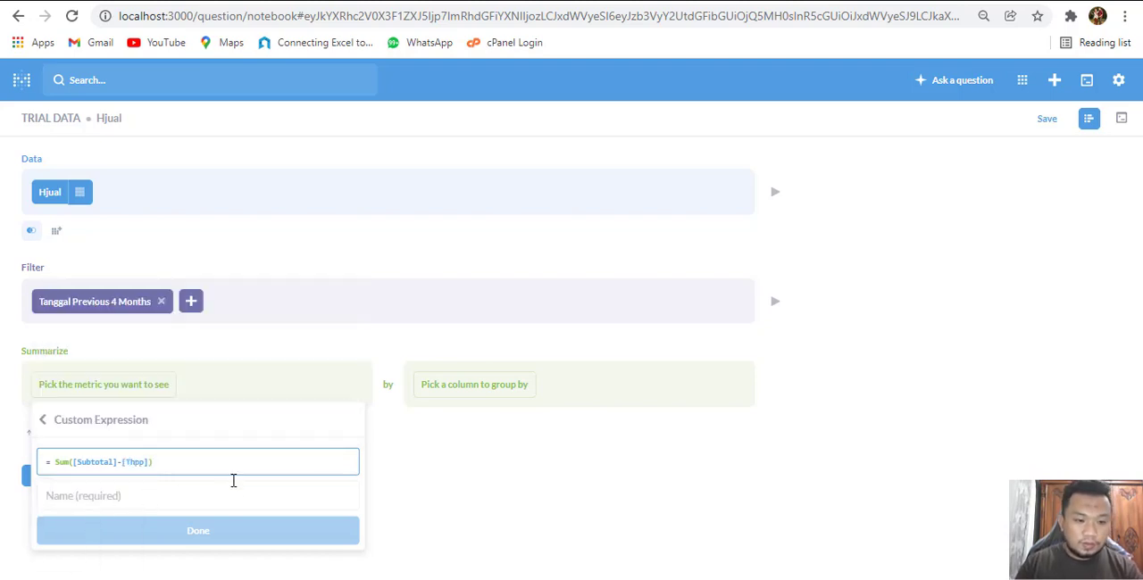
{"action": "left_click", "coordinate": [229, 492]}
{"action": "type", "text": "Margin"}
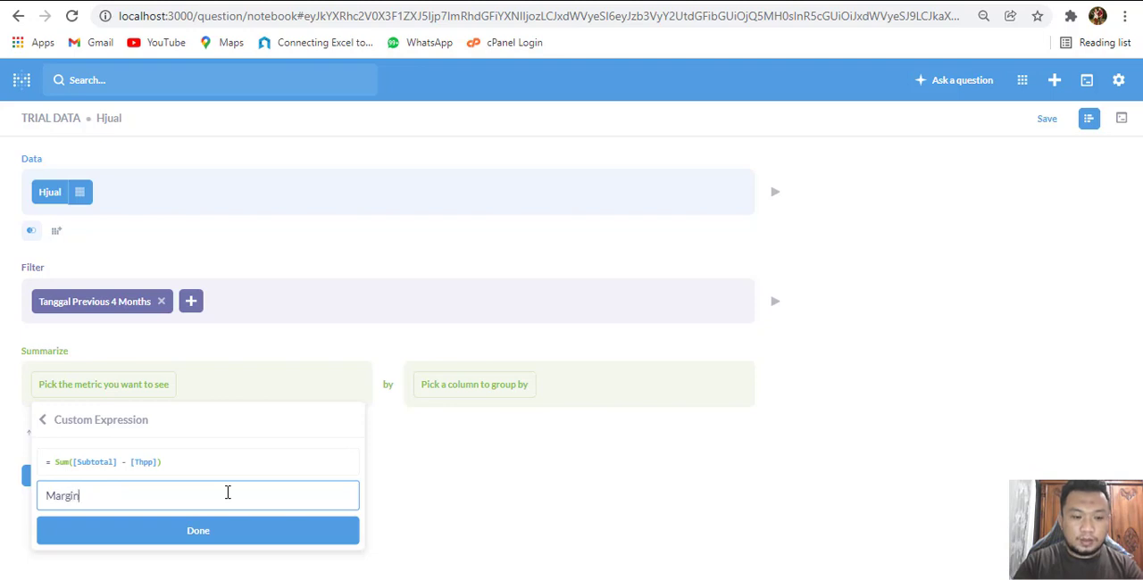
{"action": "left_click", "coordinate": [237, 534]}
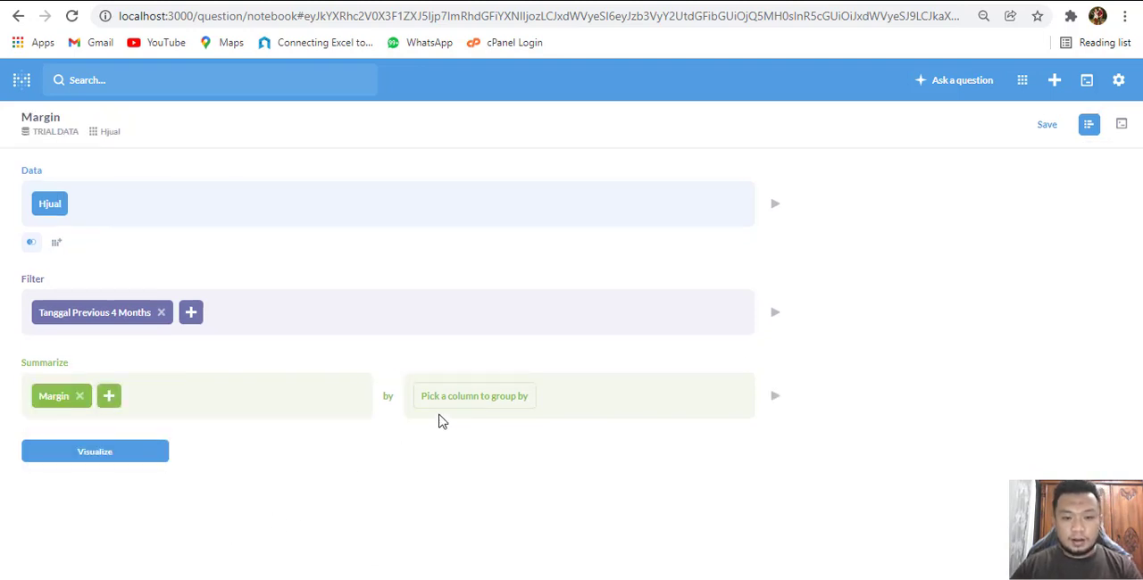
Group the Margin metric by Tanggal with Month granularity
{"action": "left_click", "coordinate": [485, 399]}
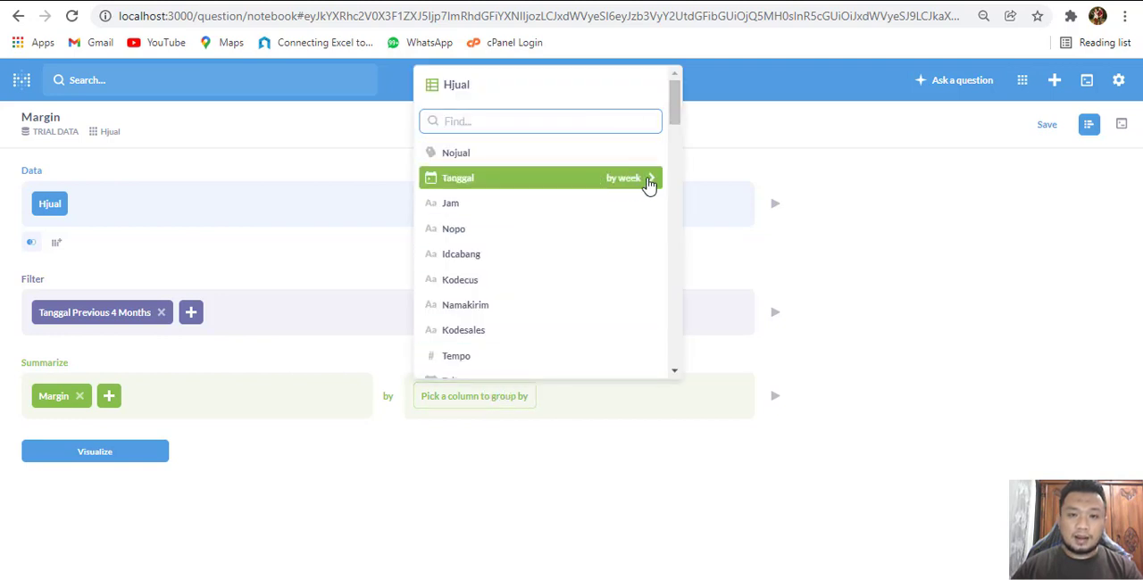
{"action": "left_click", "coordinate": [654, 179]}
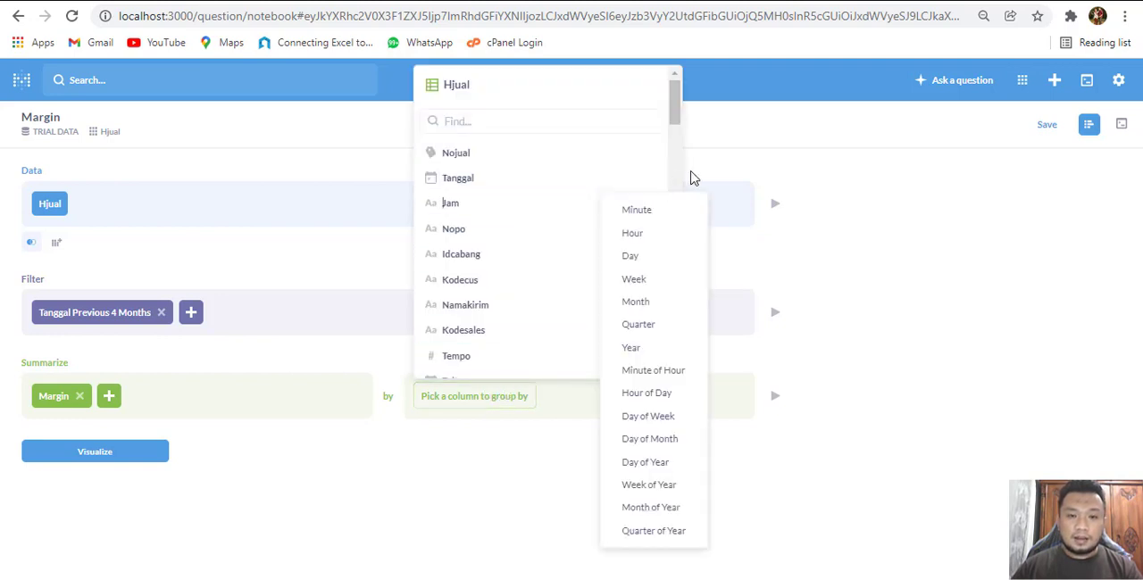
{"action": "left_click", "coordinate": [646, 298]}
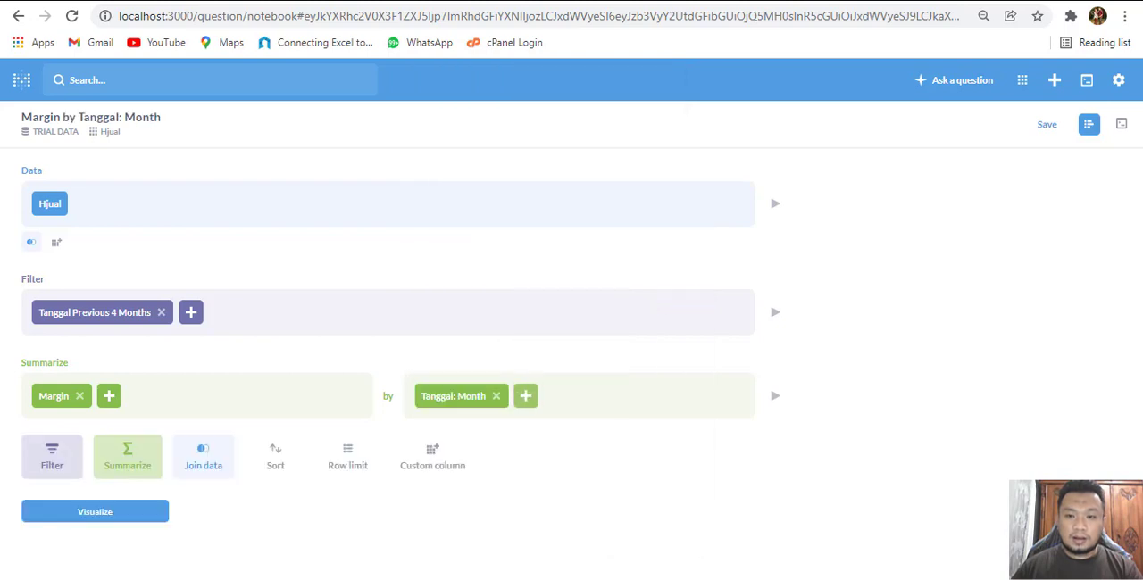
Visualize the monthly Margin query and show all values on the line's data points with Full value formatting
{"action": "left_click", "coordinate": [148, 513]}
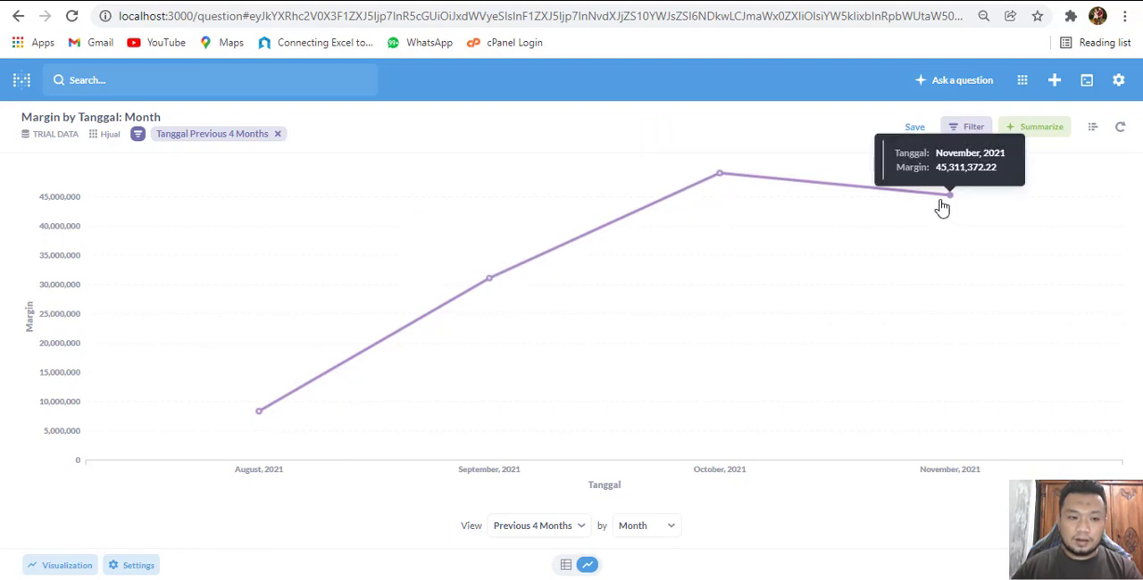
{"action": "left_click", "coordinate": [124, 566]}
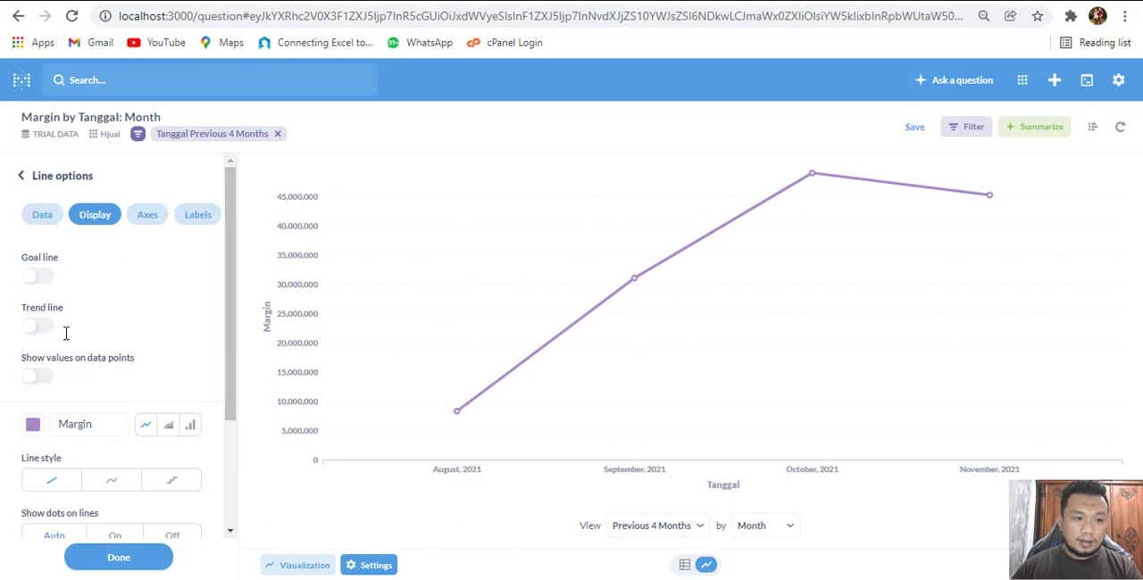
{"action": "left_click", "coordinate": [37, 376]}
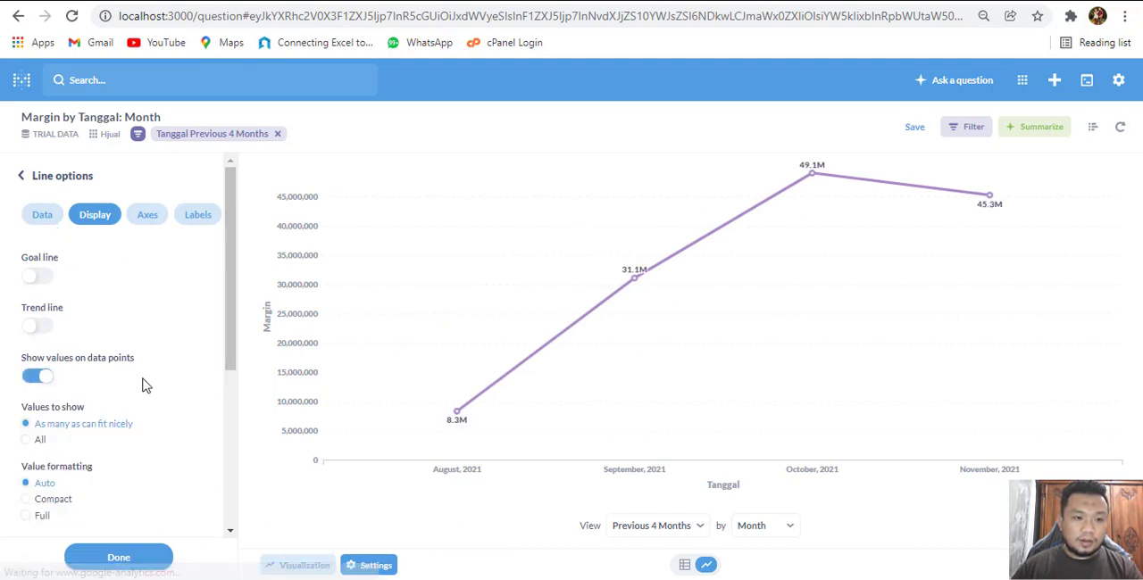
{"action": "left_click", "coordinate": [32, 441]}
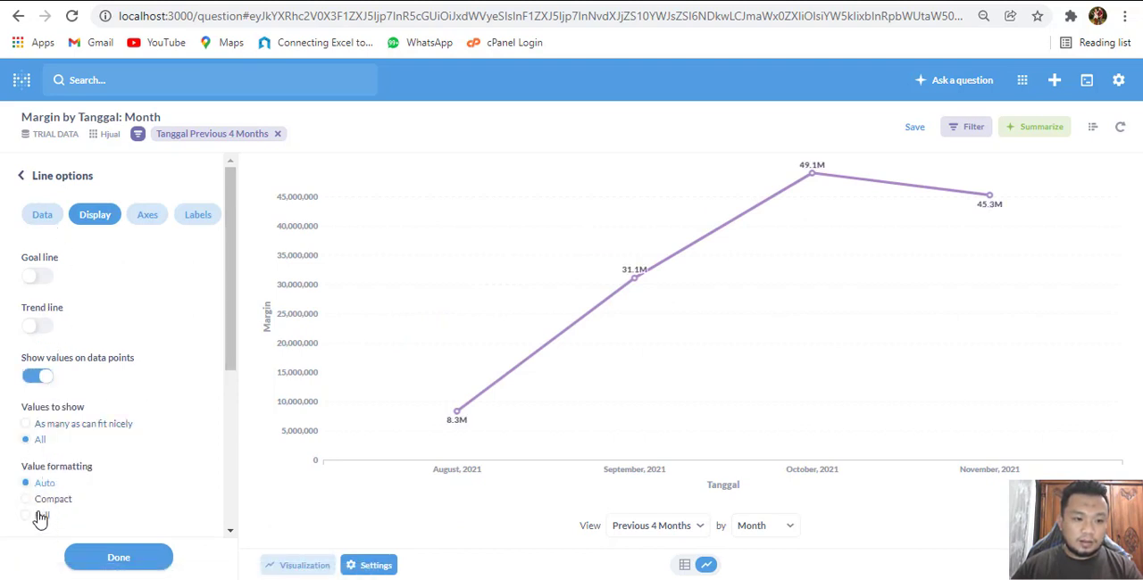
{"action": "left_click", "coordinate": [27, 516]}
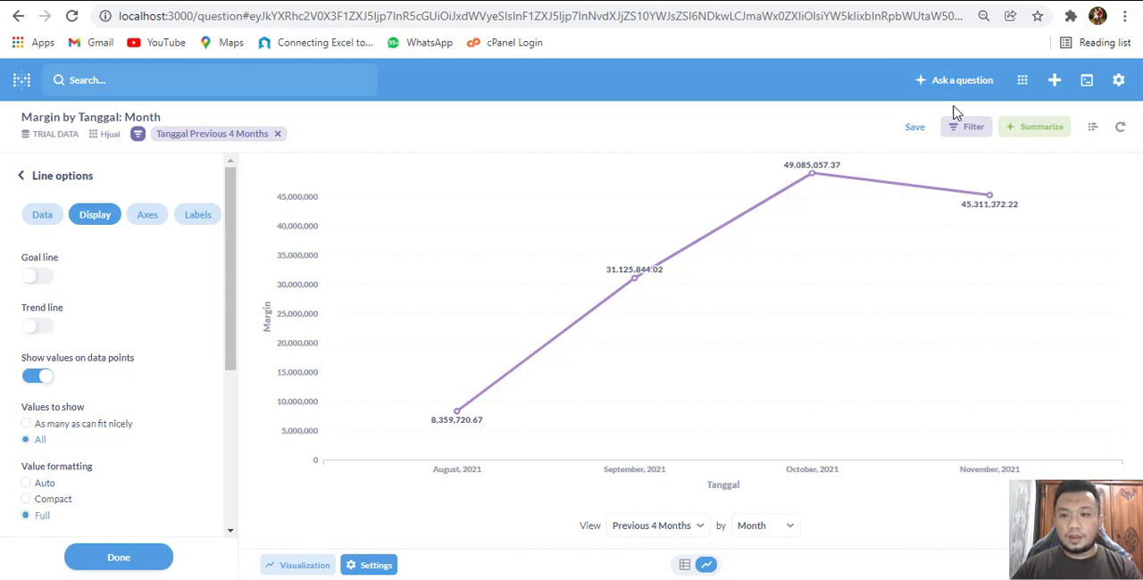
Save the question as Grafik Margin in Our analytics without adding it to a dashboard
{"action": "left_click", "coordinate": [914, 127]}
{"action": "left_click_drag", "start_coordinate": [734, 246], "coordinate": [231, 244]}
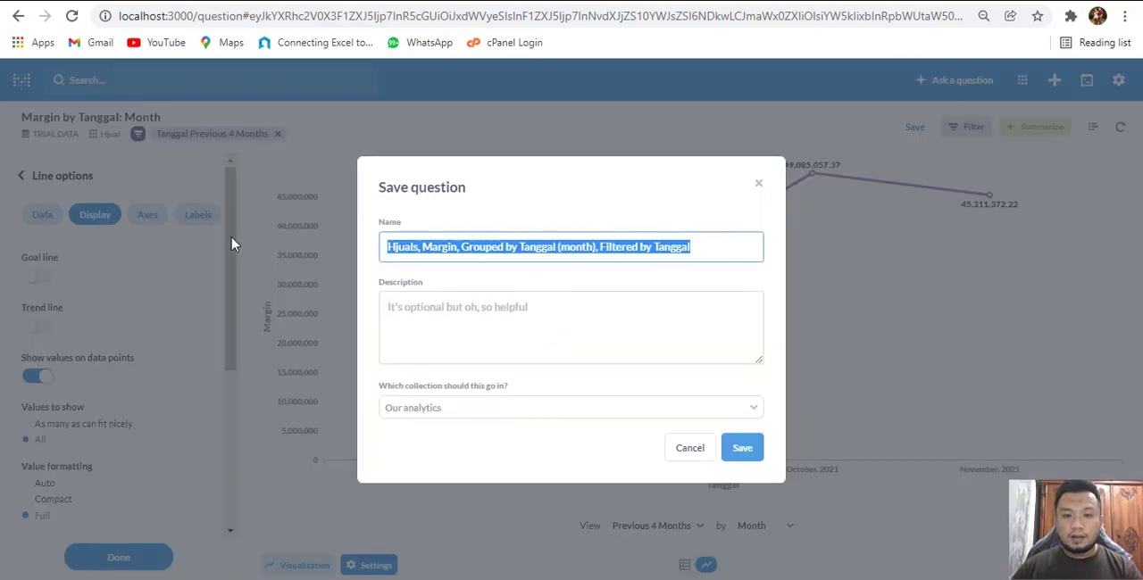
{"action": "type", "text": "Grafik"}
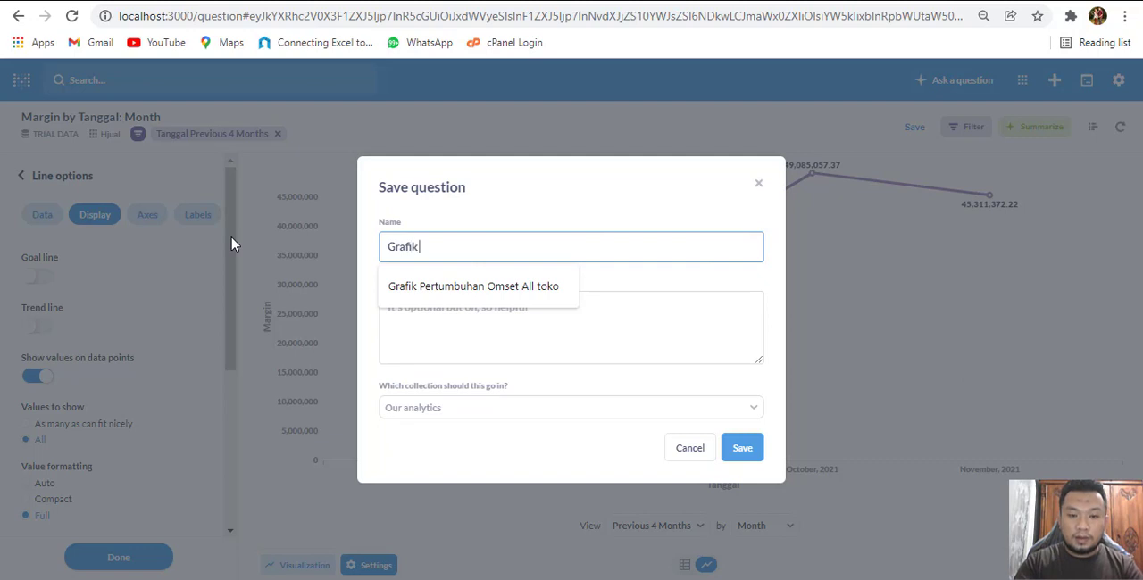
{"action": "type", "text": " Margin"}
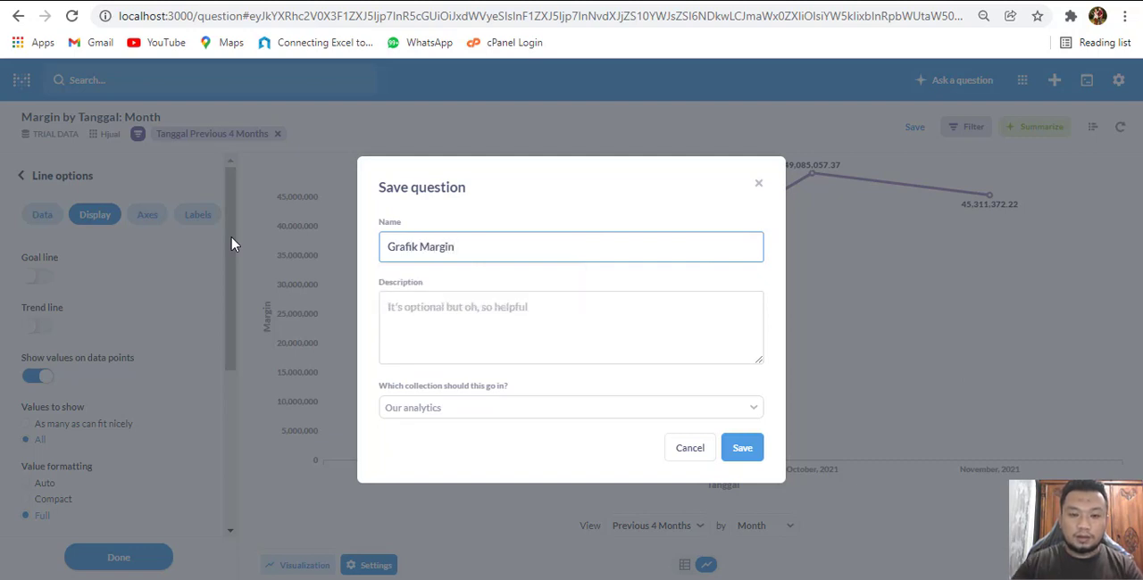
{"action": "left_click", "coordinate": [741, 453]}
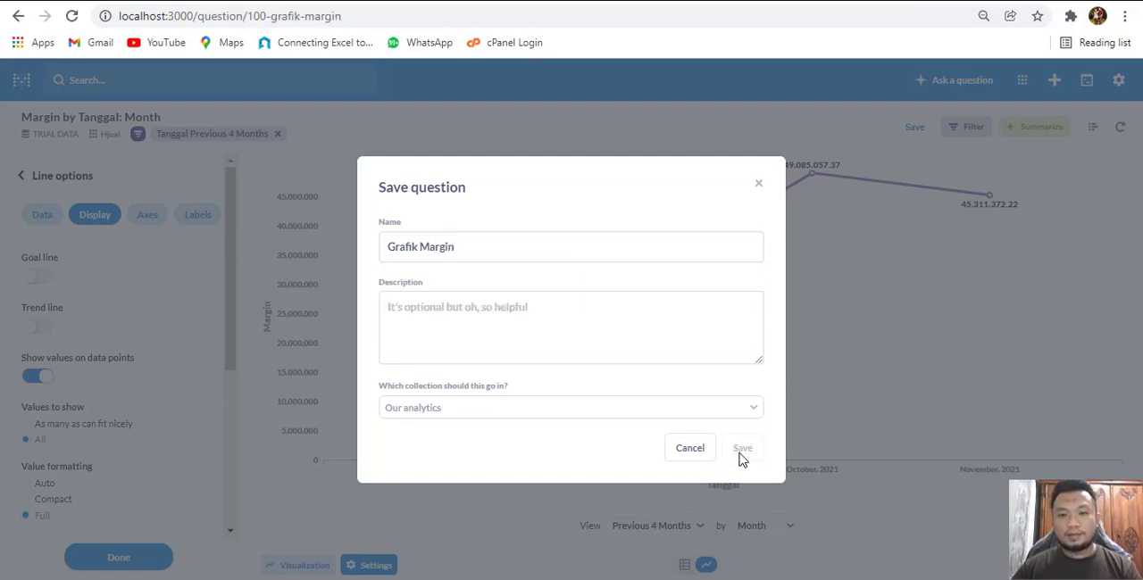
{"action": "left_click", "coordinate": [551, 343]}
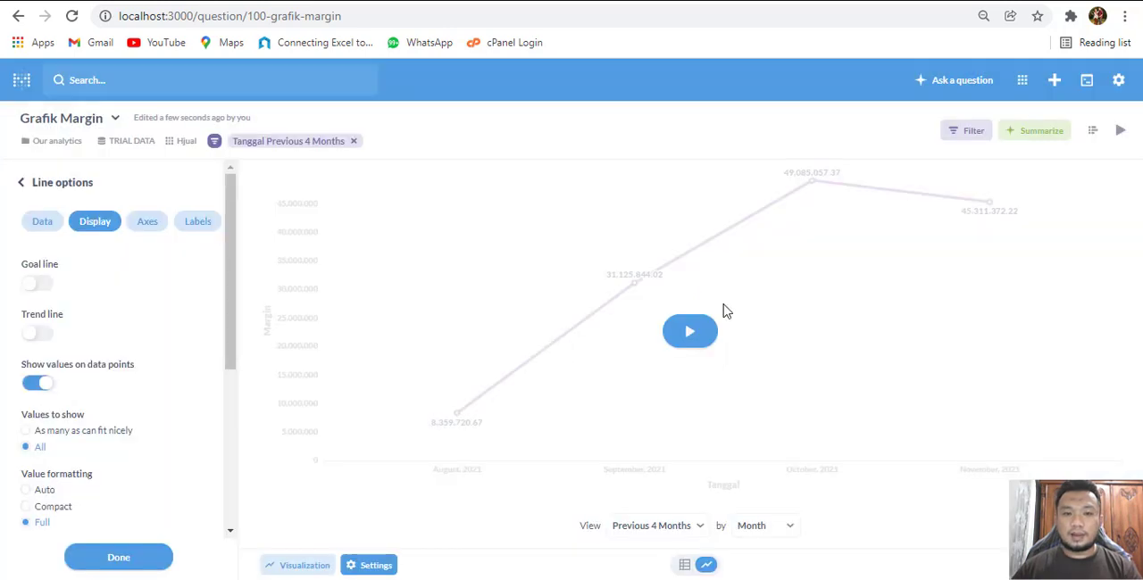
Create a new dashboard named Laporan Analisa Penjualan in Our analytics
{"action": "left_click", "coordinate": [16, 83]}
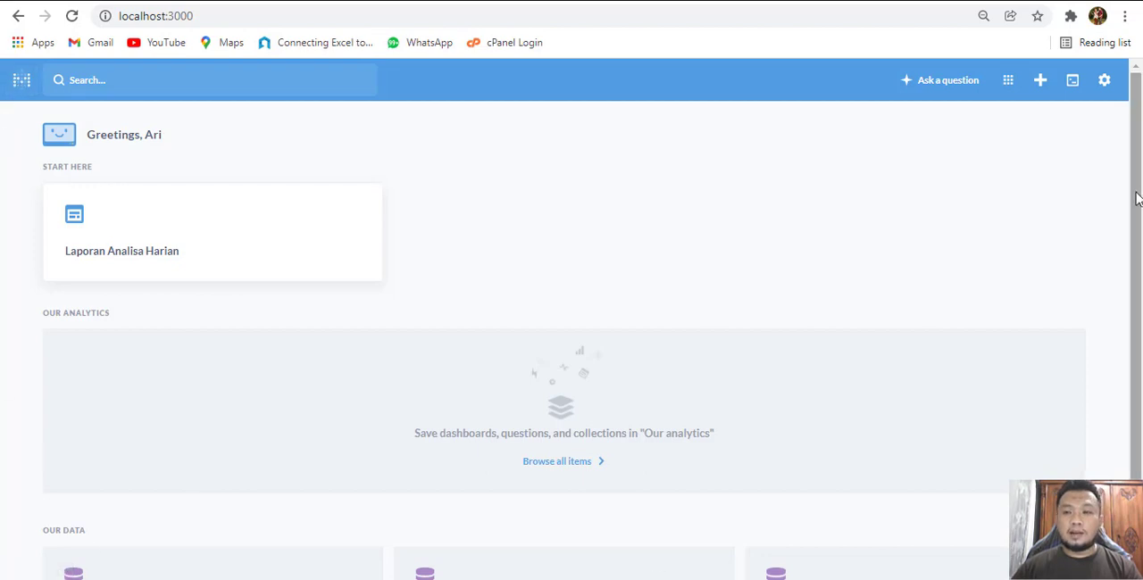
{"action": "left_click", "coordinate": [1041, 83]}
{"action": "left_click", "coordinate": [989, 125]}
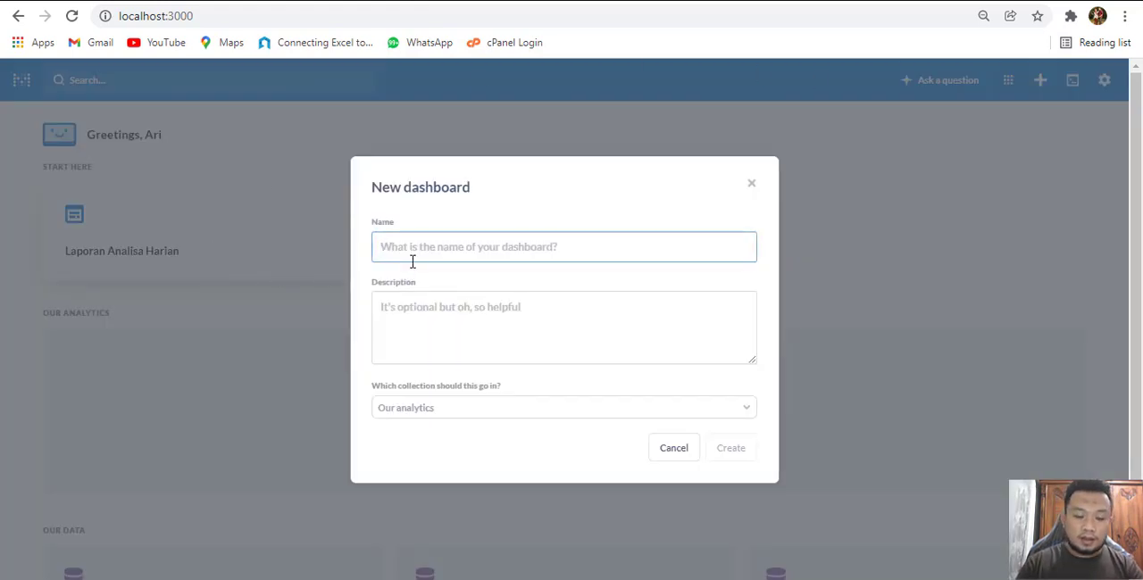
{"action": "type", "text": "Lapor"}
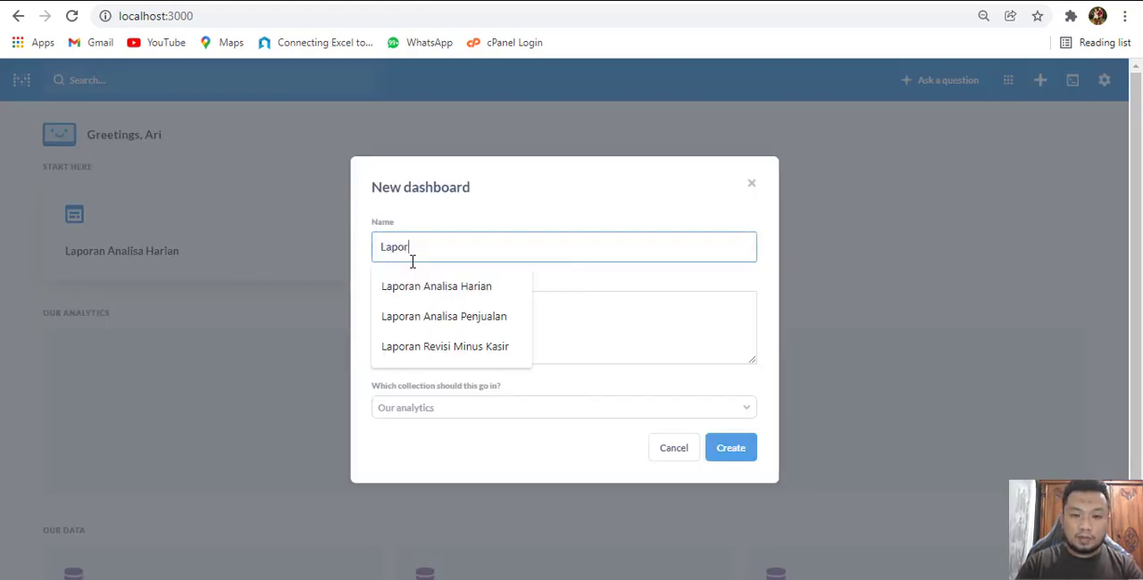
{"action": "type", "text": "an Pe"}
{"action": "key", "text": "BackSpace"}
{"action": "type", "text": "Analisa"}
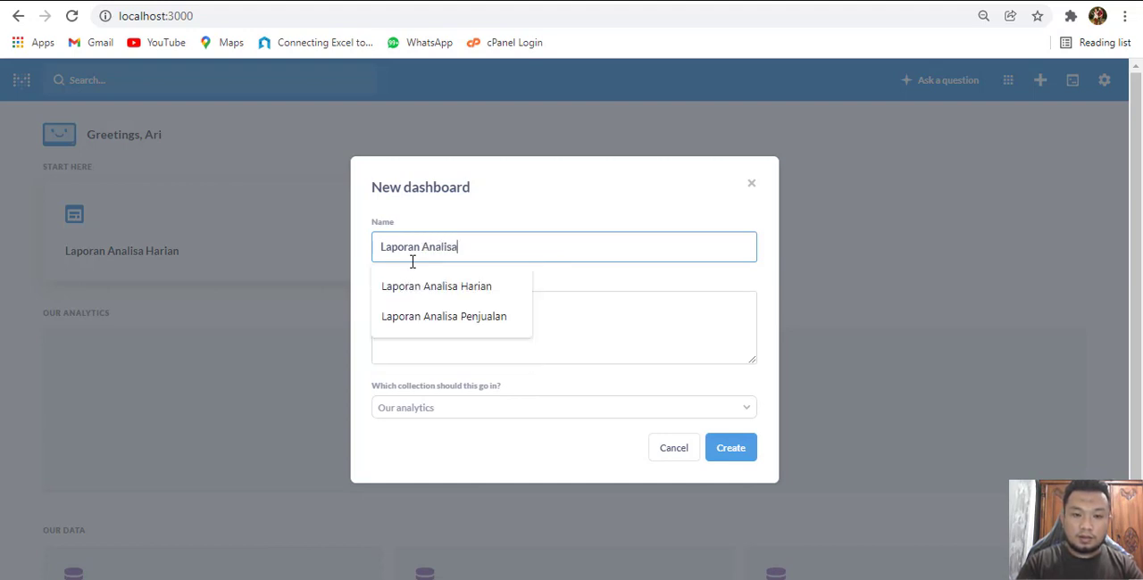
{"action": "type", "text": " Penjual"}
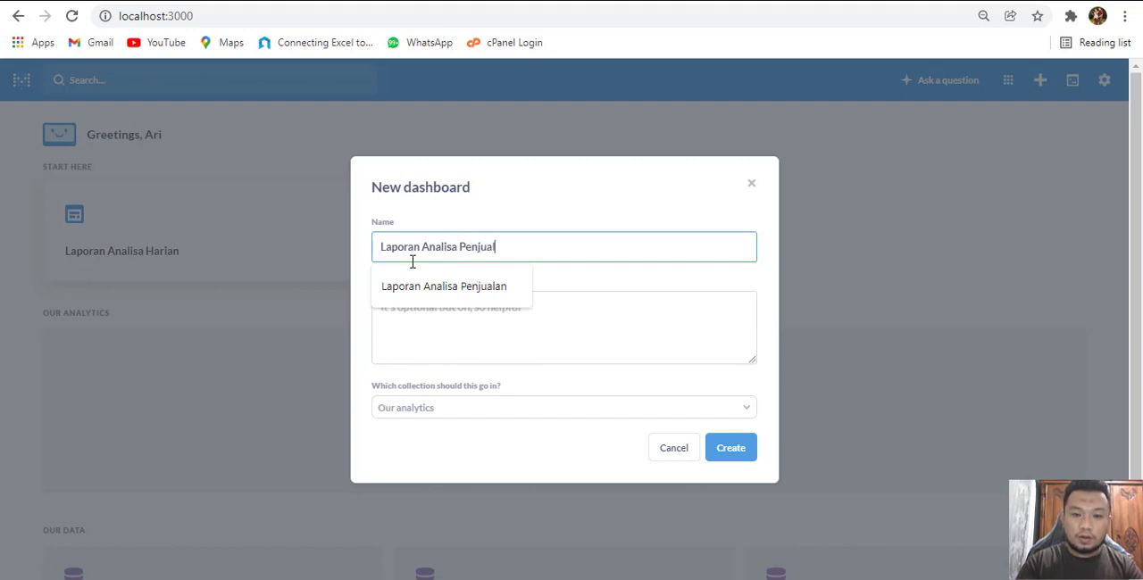
{"action": "type", "text": "an"}
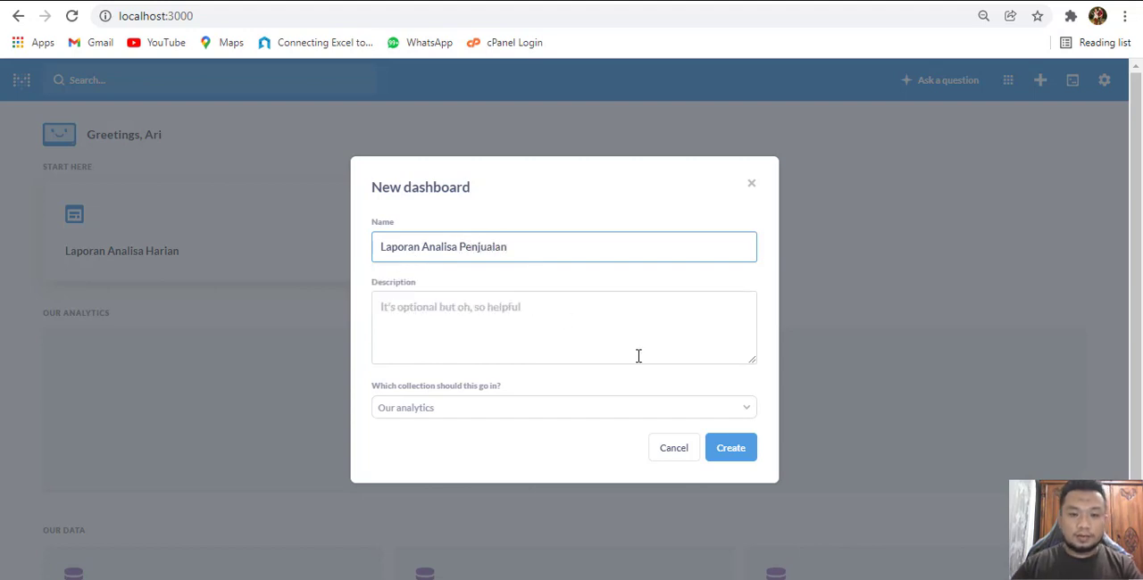
{"action": "left_click", "coordinate": [743, 452]}
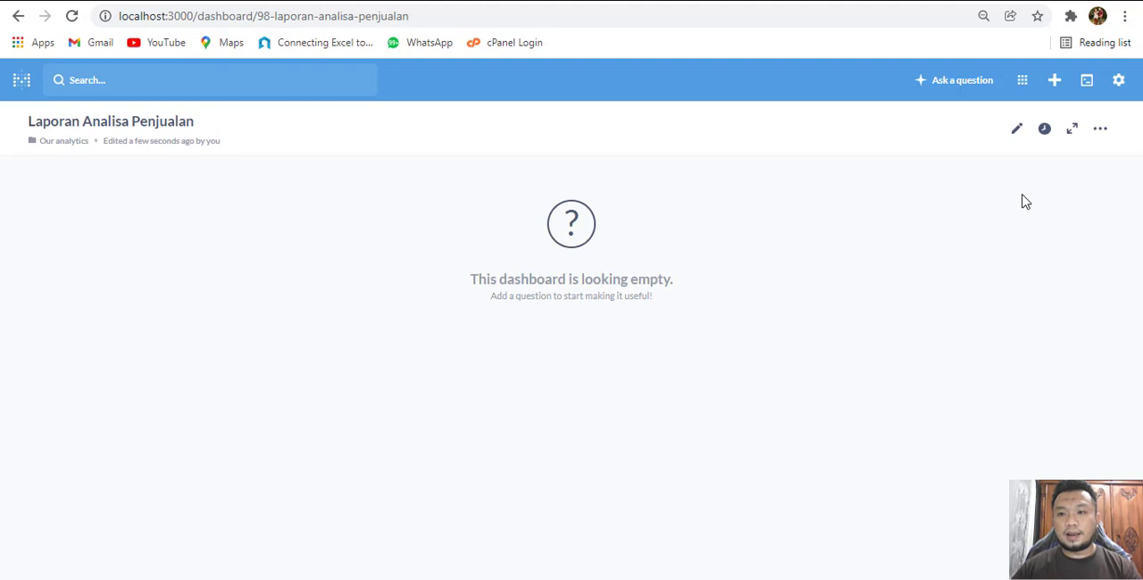
Edit the dashboard and add the number-type Total margin question and the first Total Penjualan question
{"action": "left_click", "coordinate": [1016, 131]}
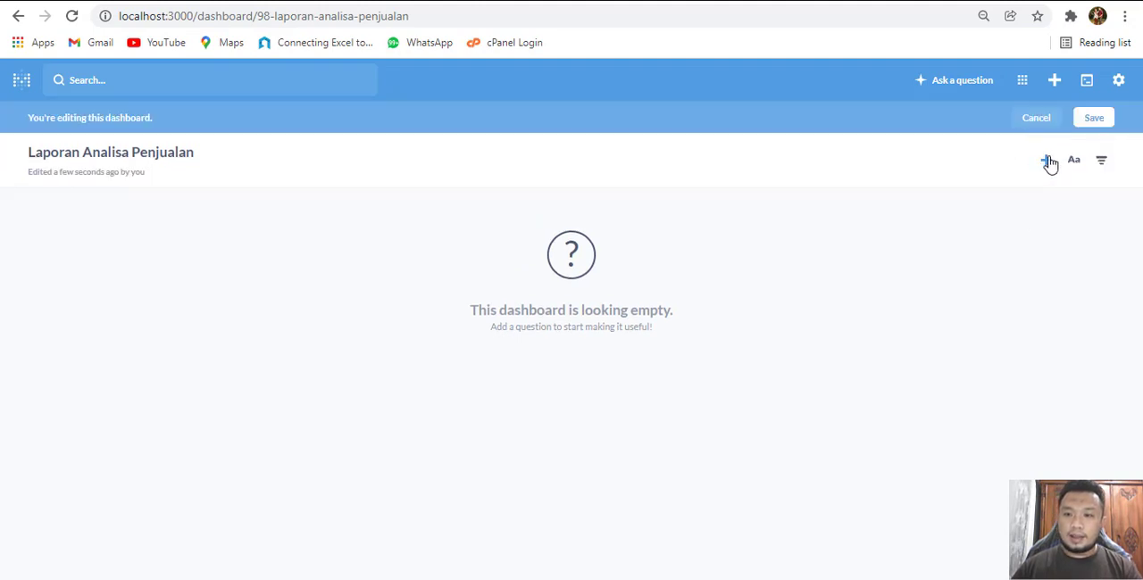
{"action": "left_click", "coordinate": [1049, 162]}
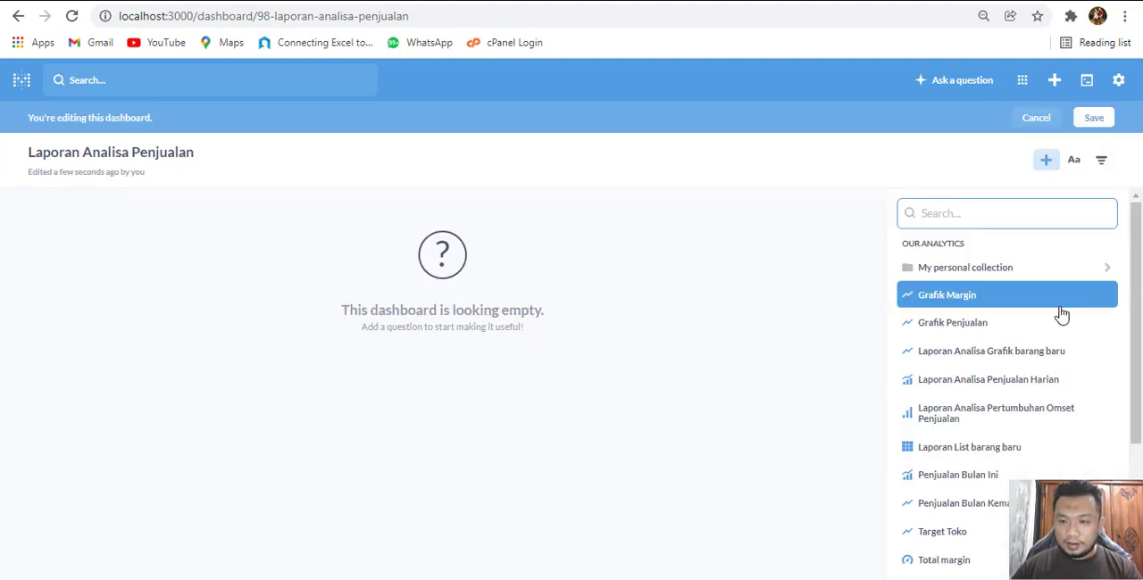
{"action": "scroll", "coordinate": [993, 487], "scroll_direction": "down", "scroll_amount": 2}
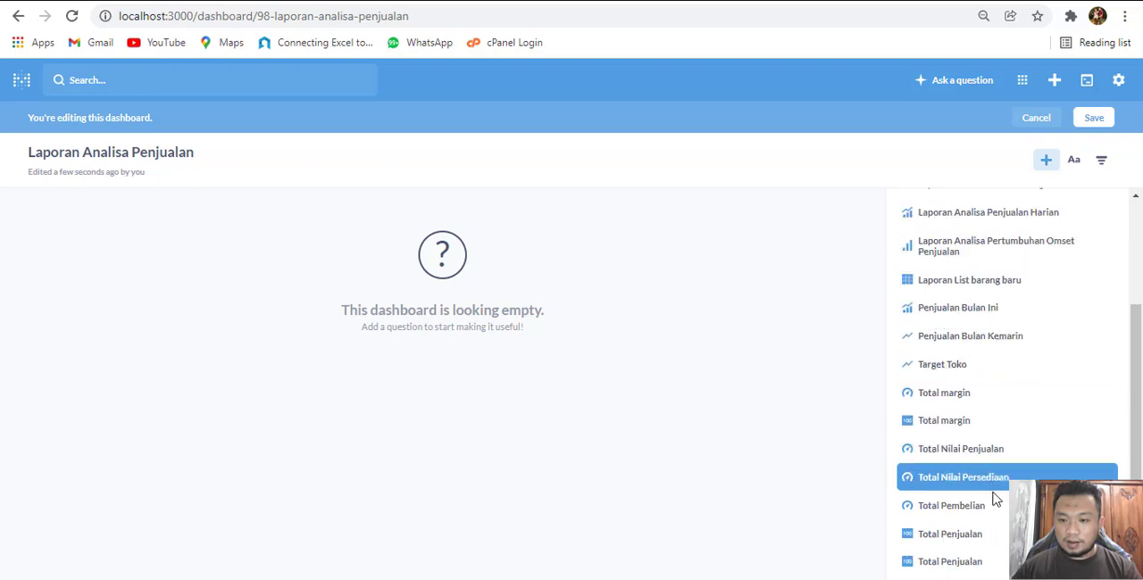
{"action": "left_click", "coordinate": [986, 423]}
{"action": "scroll", "coordinate": [1009, 465], "scroll_direction": "down", "scroll_amount": 1}
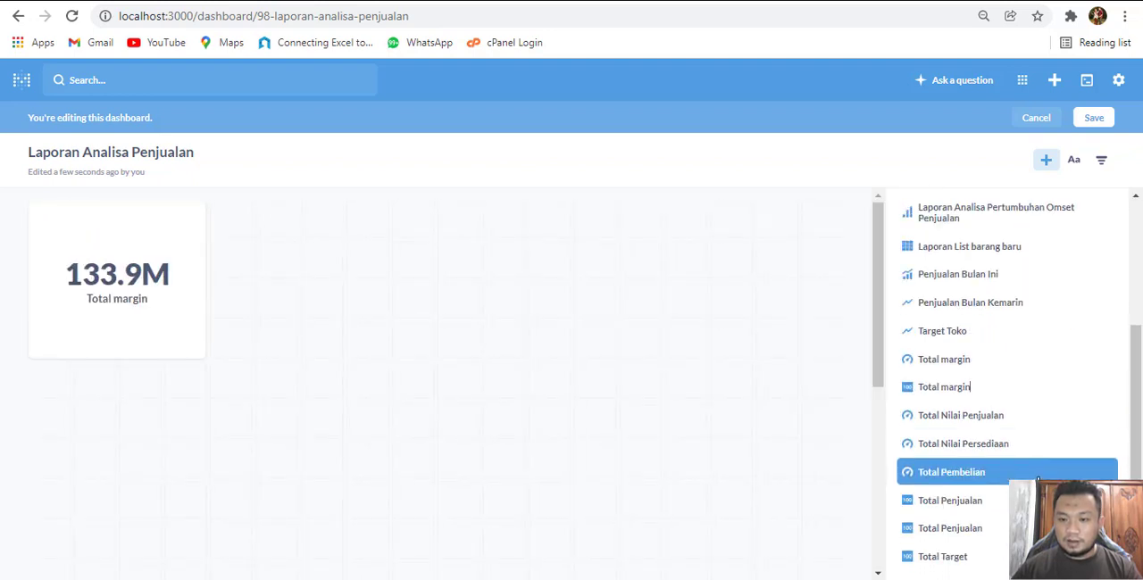
{"action": "left_click", "coordinate": [987, 505]}
Add the Grafik Margin and Grafik Penjualan charts to the dashboard and save it
{"action": "scroll", "coordinate": [1027, 357], "scroll_direction": "up", "scroll_amount": 3}
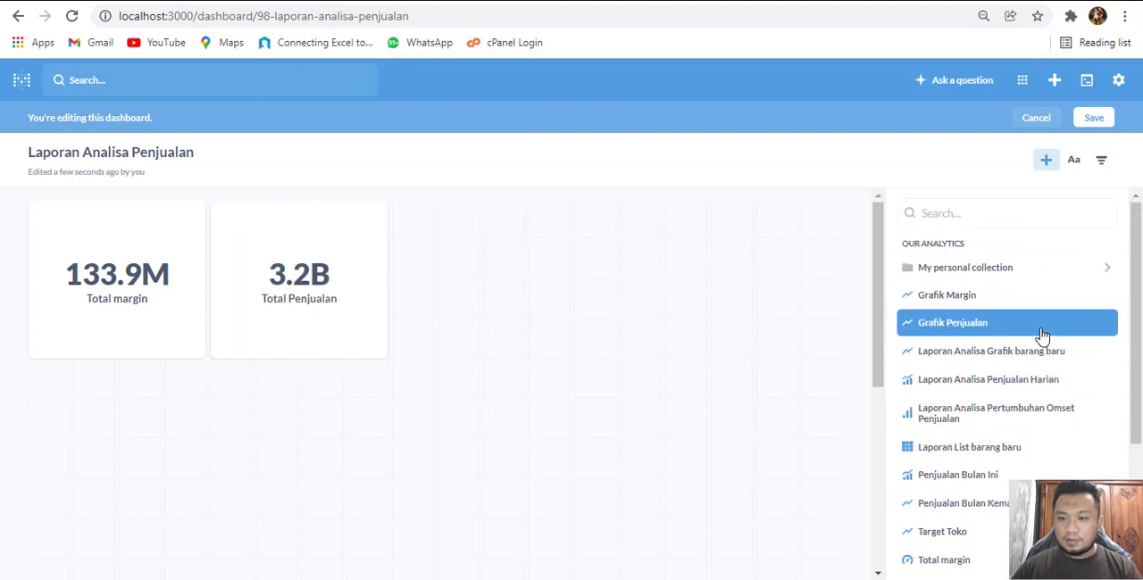
{"action": "left_click", "coordinate": [1012, 298]}
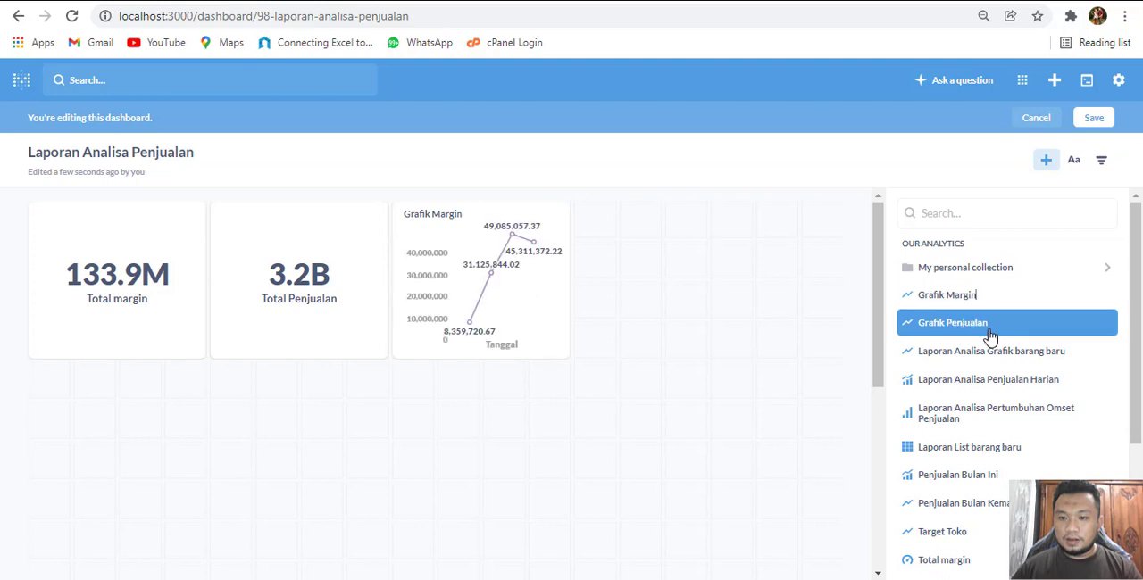
{"action": "left_click", "coordinate": [987, 334]}
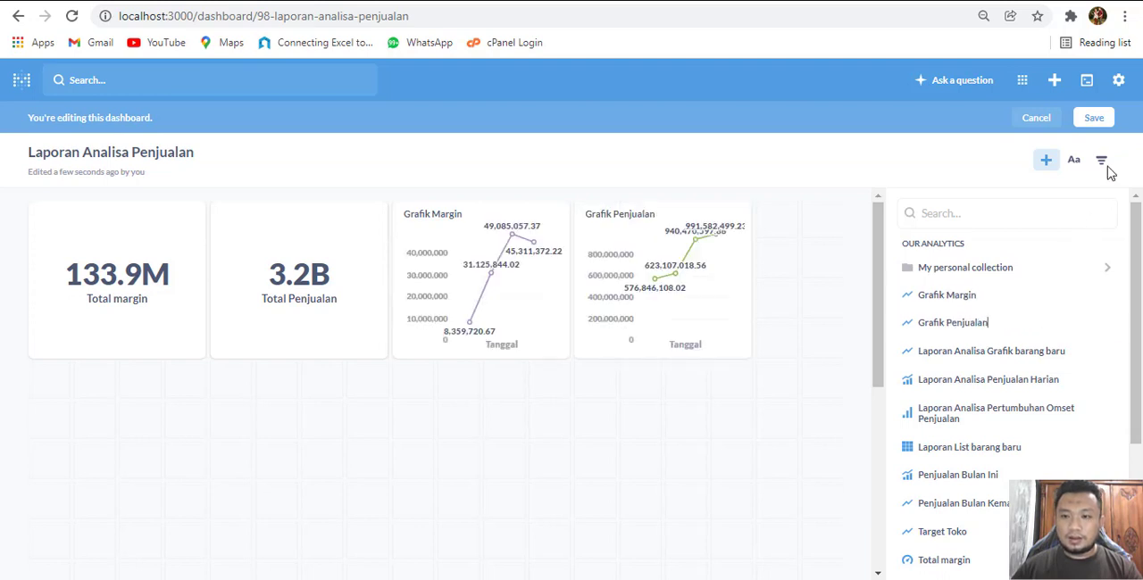
{"action": "left_click", "coordinate": [1096, 119]}
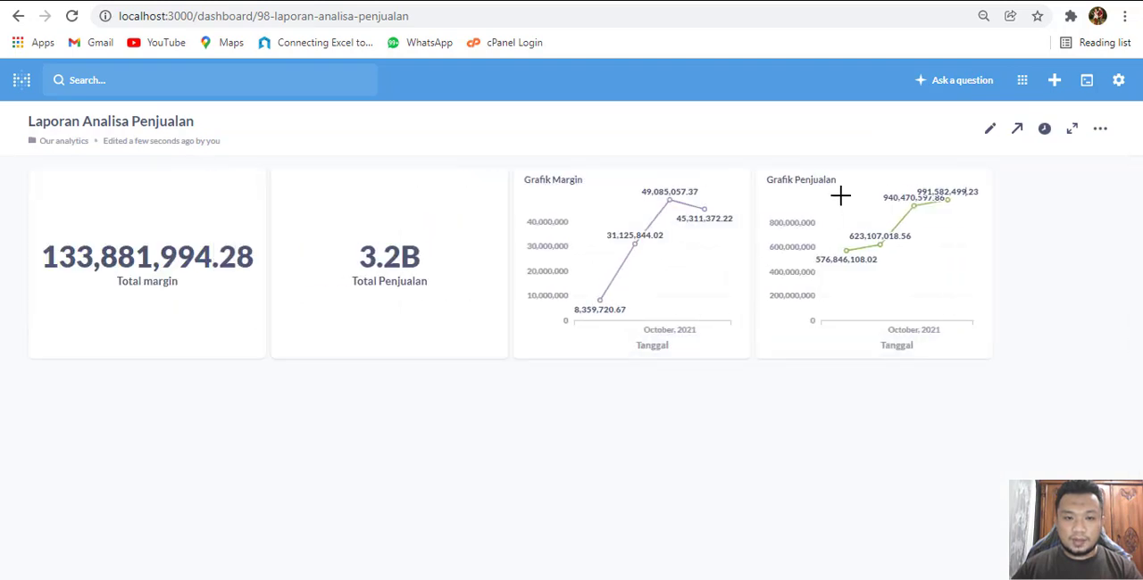
Reopen the dashboard for editing and move the Grafik Margin chart below the Total margin card
{"action": "left_click", "coordinate": [989, 129]}
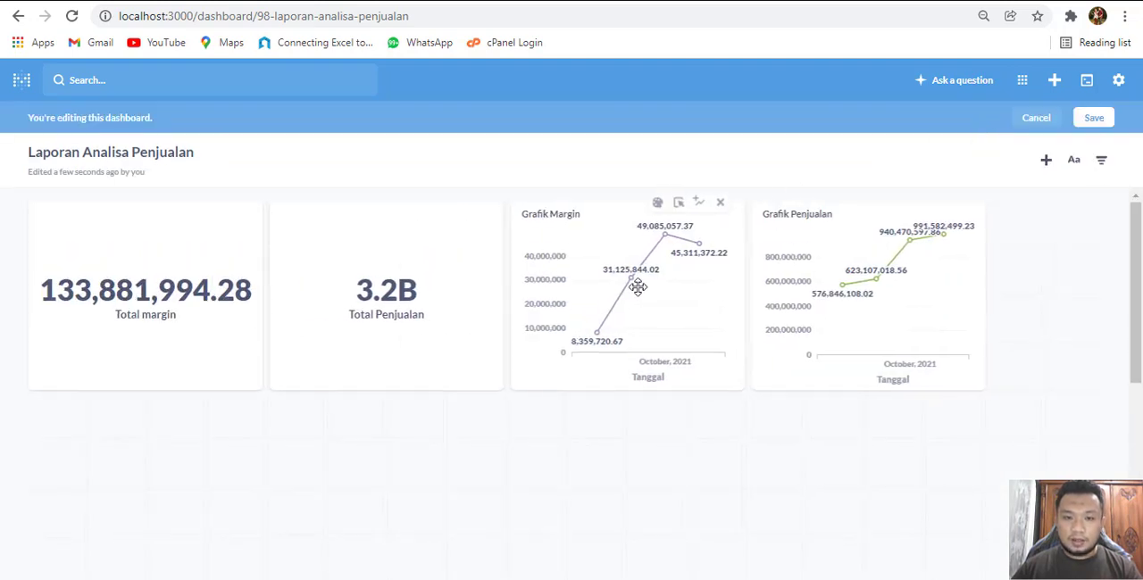
{"action": "scroll", "coordinate": [676, 231], "scroll_direction": "down", "scroll_amount": 1}
{"action": "scroll", "coordinate": [663, 294], "scroll_direction": "up", "scroll_amount": 1}
{"action": "left_click_drag", "start_coordinate": [629, 255], "coordinate": [192, 437]}
Resize the Total Penjualan and Total margin cards to be wider and shorter, and arrange them side by side in the dashboard's first row
{"action": "left_click_drag", "start_coordinate": [880, 342], "coordinate": [1036, 296]}
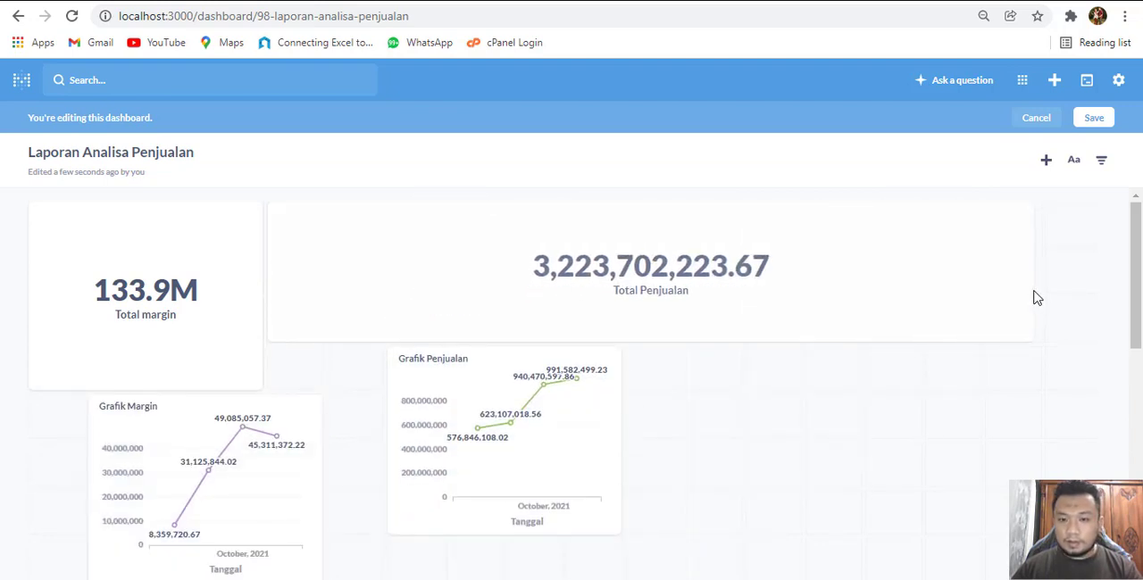
{"action": "left_click_drag", "start_coordinate": [584, 264], "coordinate": [653, 254]}
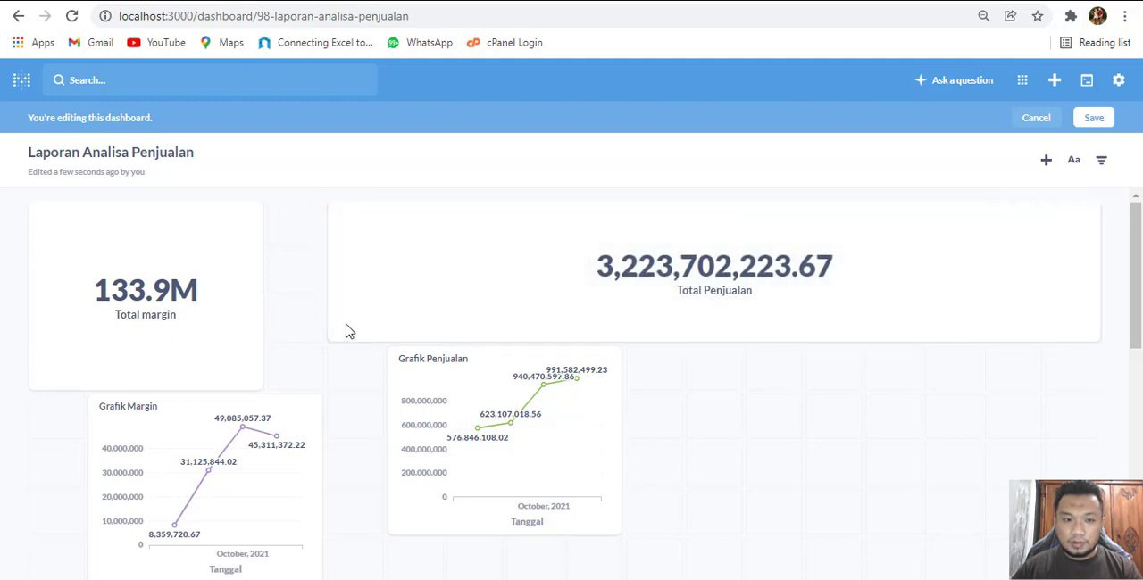
{"action": "left_click_drag", "start_coordinate": [1091, 338], "coordinate": [961, 331]}
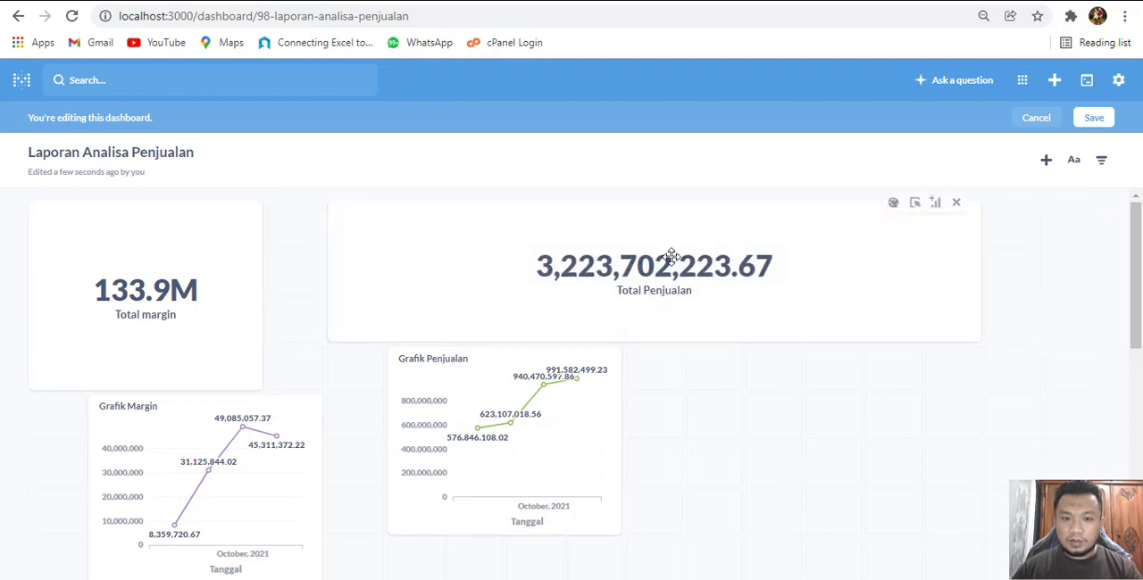
{"action": "left_click_drag", "start_coordinate": [516, 276], "coordinate": [621, 263]}
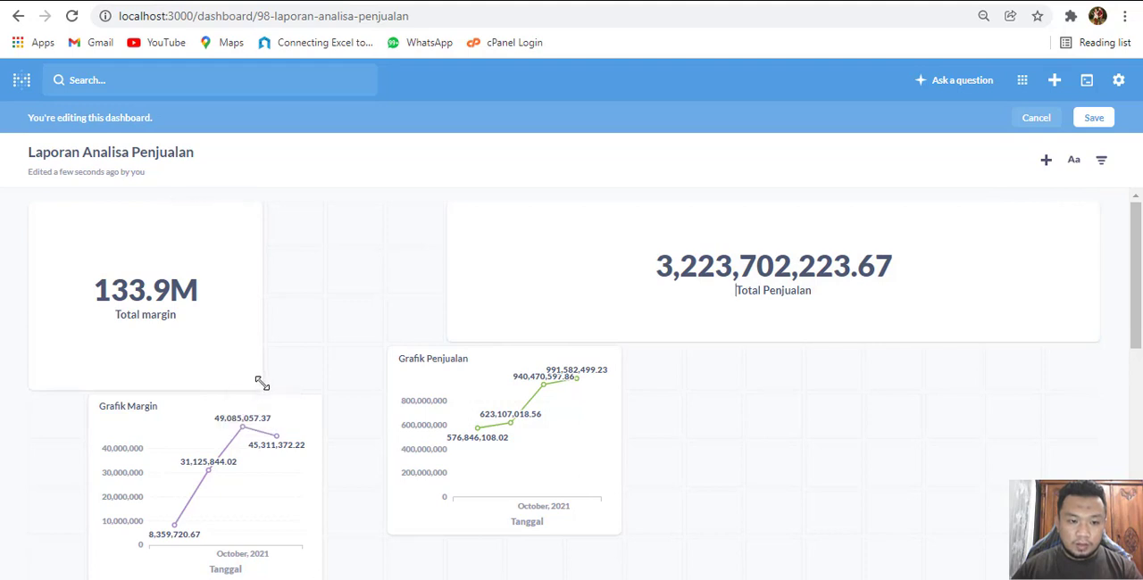
{"action": "left_click_drag", "start_coordinate": [263, 383], "coordinate": [564, 294]}
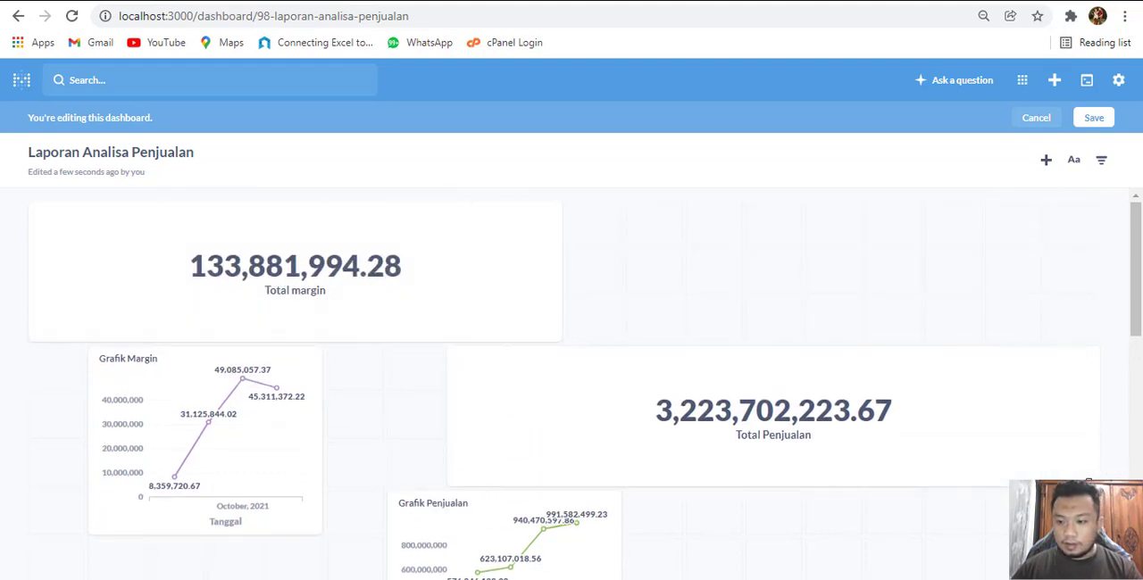
{"action": "left_click_drag", "start_coordinate": [900, 446], "coordinate": [832, 271]}
Move the Grafik Penjualan chart directly beneath the Total Penjualan card and widen it to the card's width
{"action": "scroll", "coordinate": [490, 393], "scroll_direction": "down", "scroll_amount": 3}
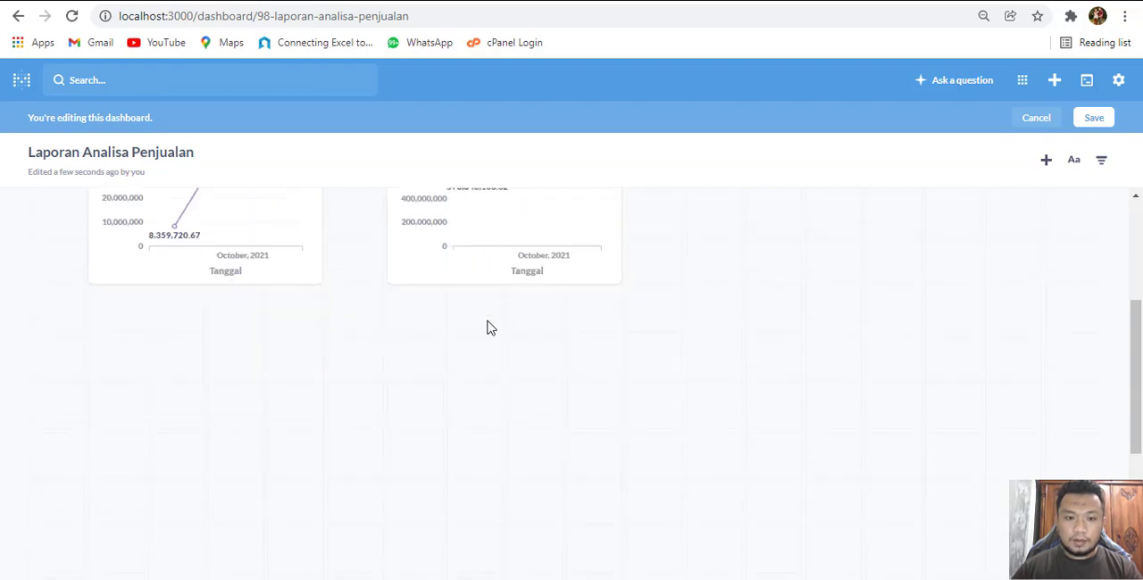
{"action": "scroll", "coordinate": [487, 327], "scroll_direction": "up", "scroll_amount": 2}
{"action": "left_click_drag", "start_coordinate": [480, 329], "coordinate": [655, 359]}
{"action": "left_click_drag", "start_coordinate": [800, 448], "coordinate": [1089, 428]}
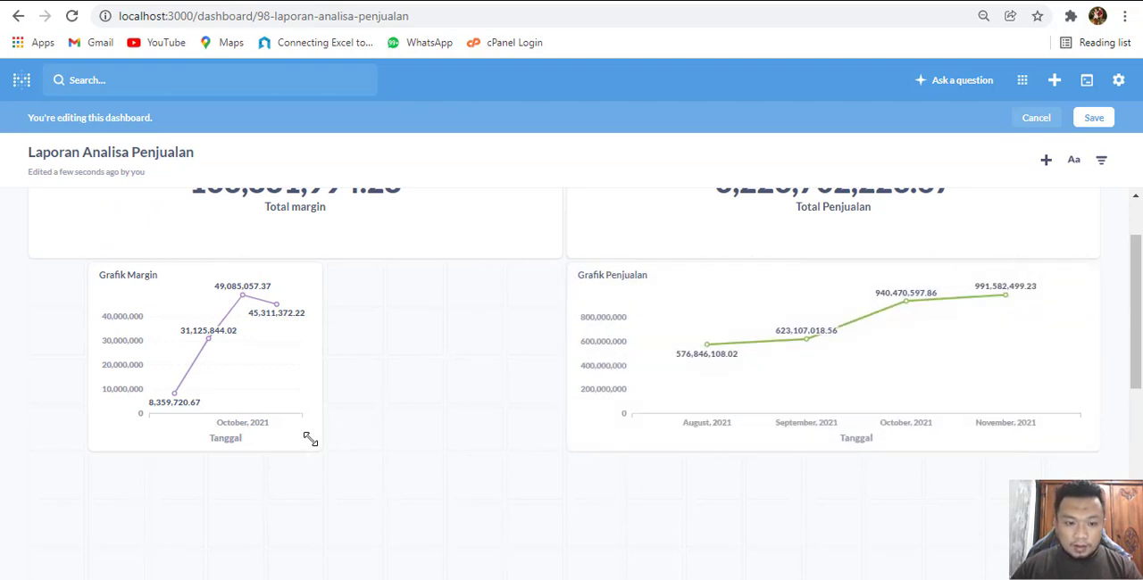
Align the Grafik Margin chart directly beneath the Total margin card, resized to the card's full width and slightly shorter
{"action": "left_click_drag", "start_coordinate": [343, 439], "coordinate": [544, 428]}
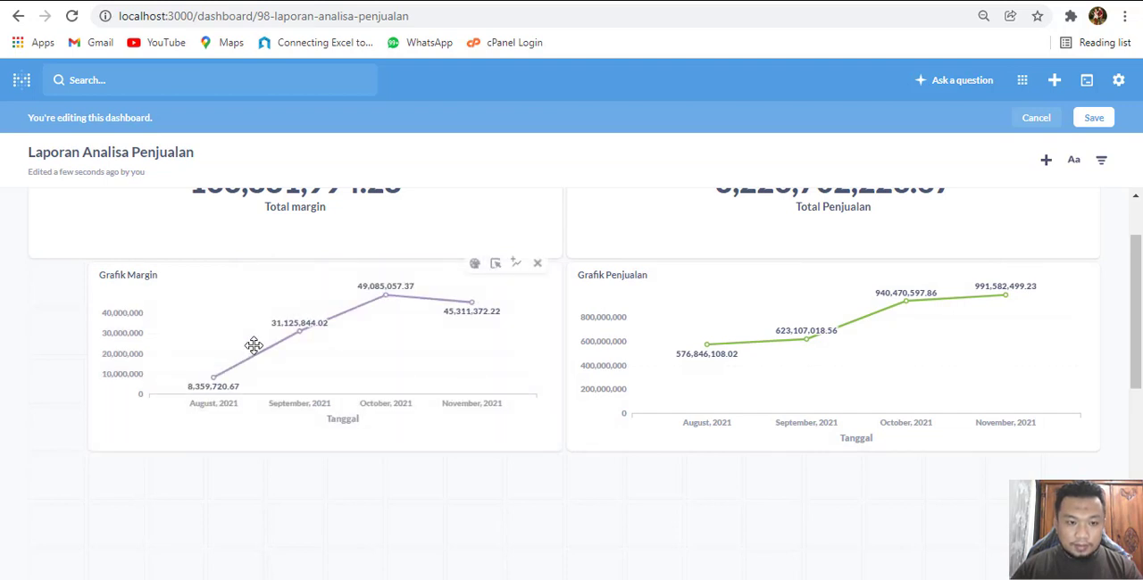
{"action": "left_click_drag", "start_coordinate": [207, 341], "coordinate": [189, 338]}
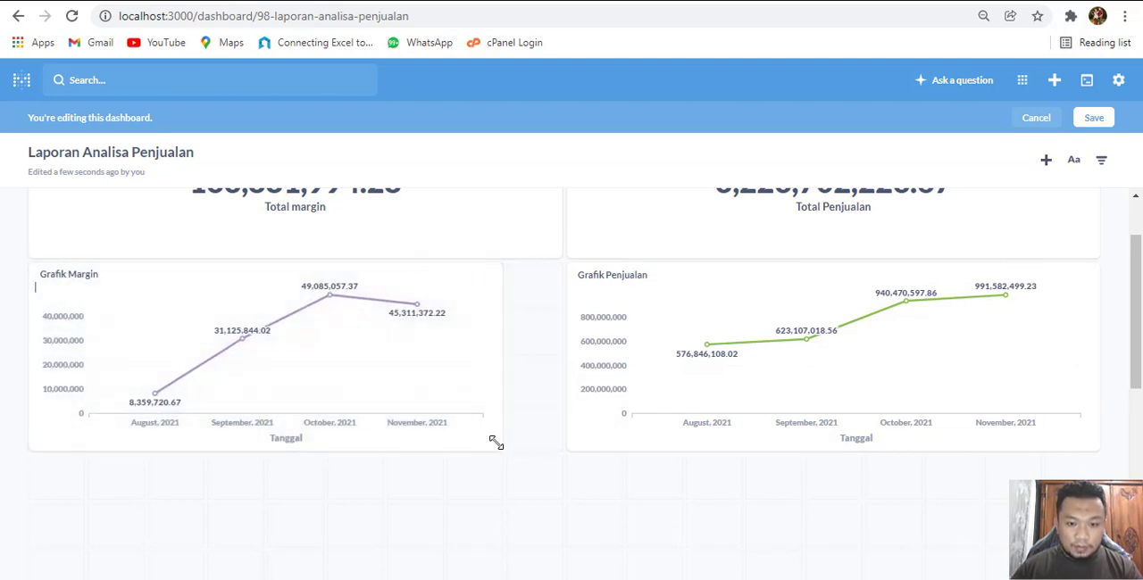
{"action": "left_click_drag", "start_coordinate": [495, 445], "coordinate": [568, 400]}
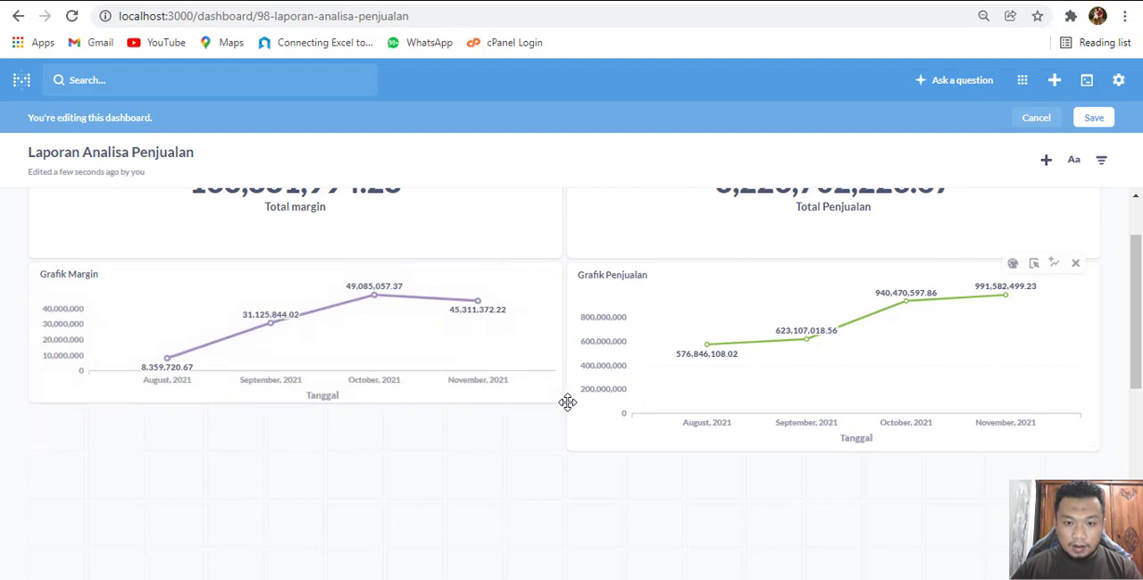
{"action": "scroll", "coordinate": [505, 463], "scroll_direction": "up", "scroll_amount": 2}
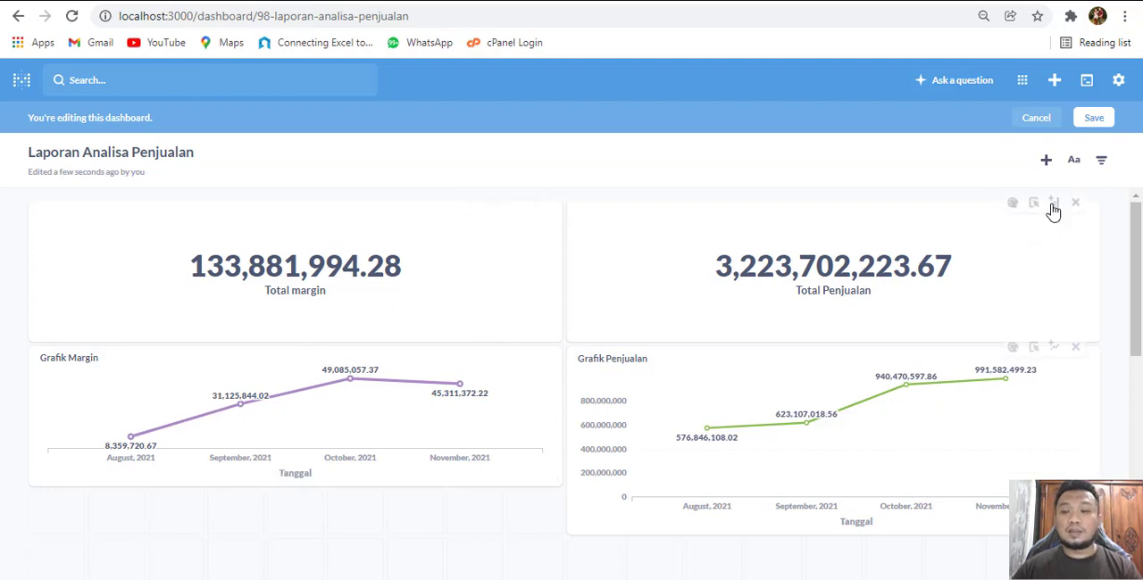
Start a new simple question on the Hjual table of the TRIAL DATA database and open it in the notebook editor
{"action": "left_click", "coordinate": [948, 84]}
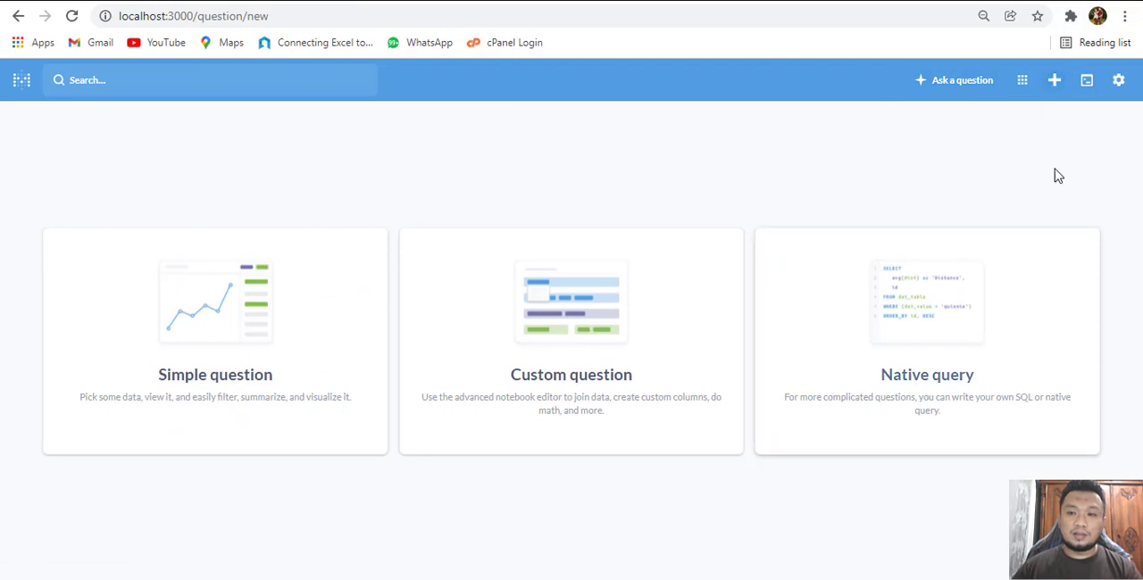
{"action": "left_click", "coordinate": [229, 286]}
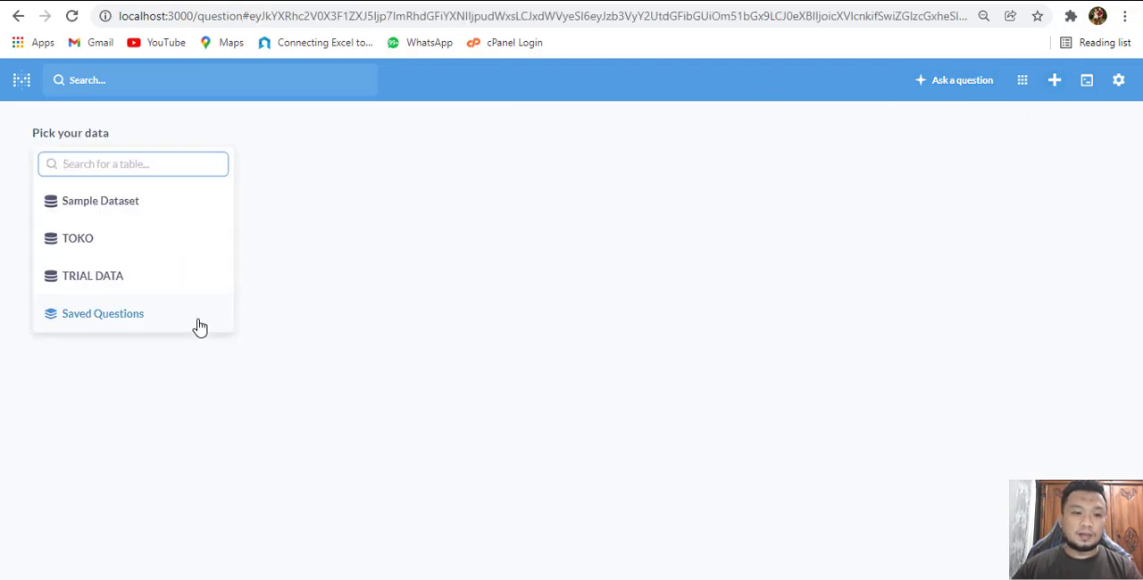
{"action": "left_click", "coordinate": [96, 284]}
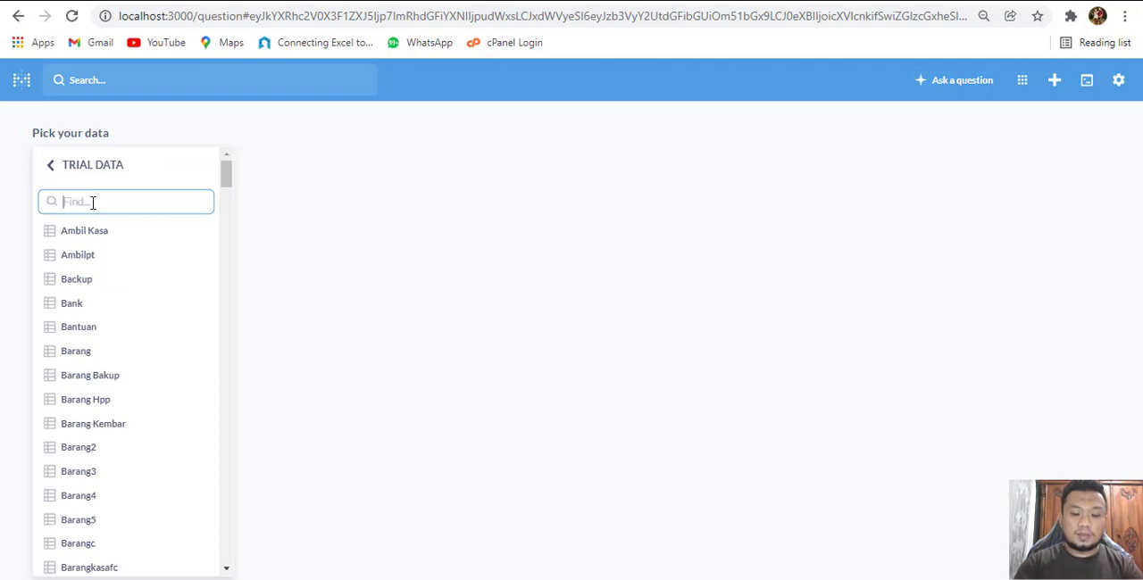
{"action": "type", "text": "hjual"}
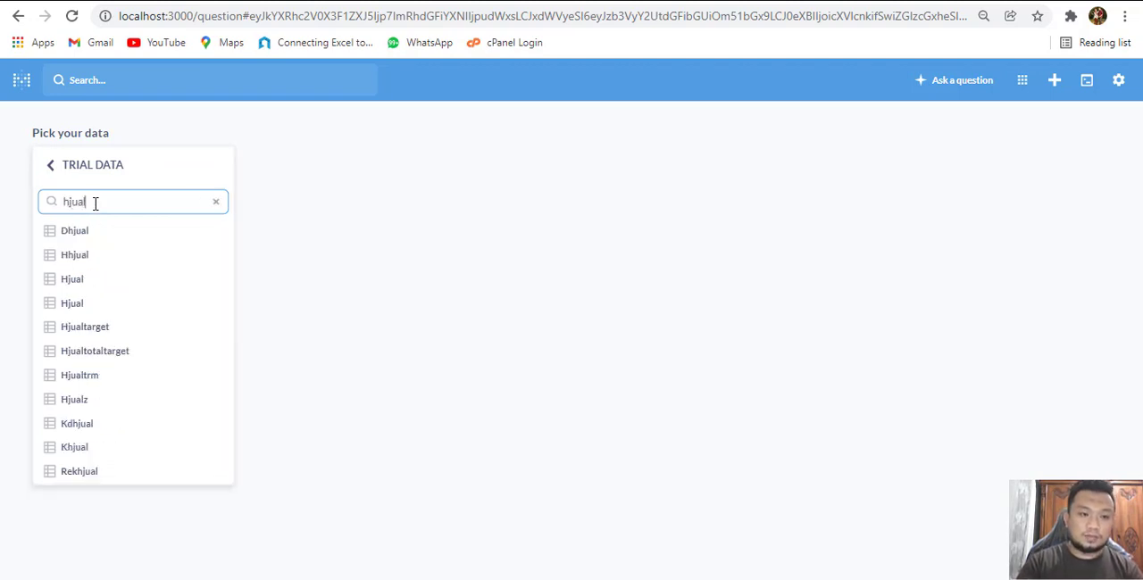
{"action": "left_click", "coordinate": [92, 284]}
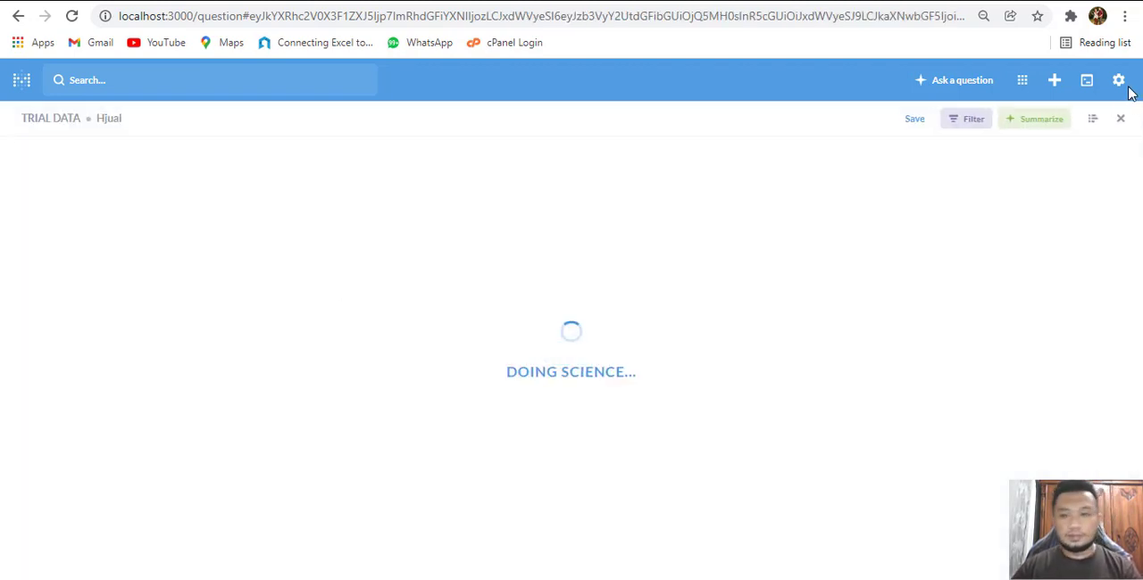
{"action": "left_click", "coordinate": [1096, 124]}
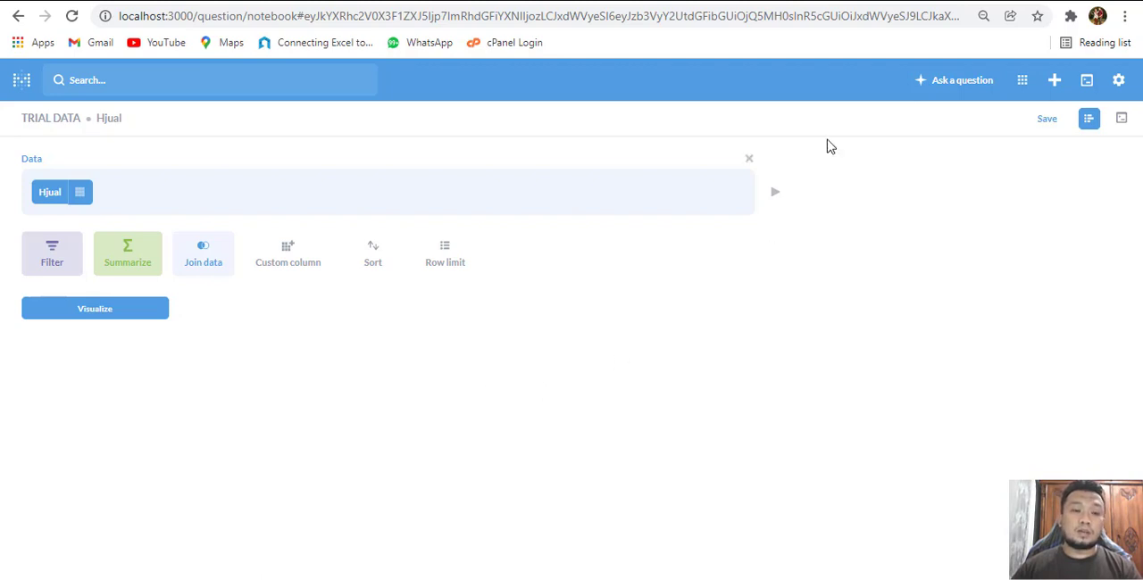
Add a summarize metric as a custom expression, starting it with SumIf on the Subtotal column
{"action": "left_click", "coordinate": [138, 257]}
{"action": "scroll", "coordinate": [130, 365], "scroll_direction": "down", "scroll_amount": 3}
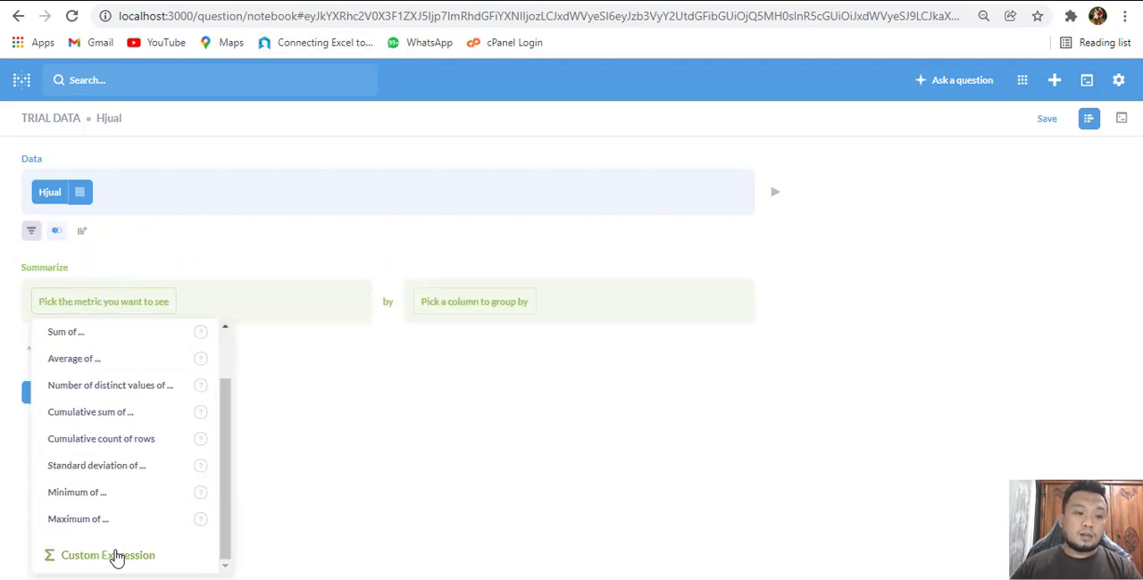
{"action": "left_click", "coordinate": [141, 559]}
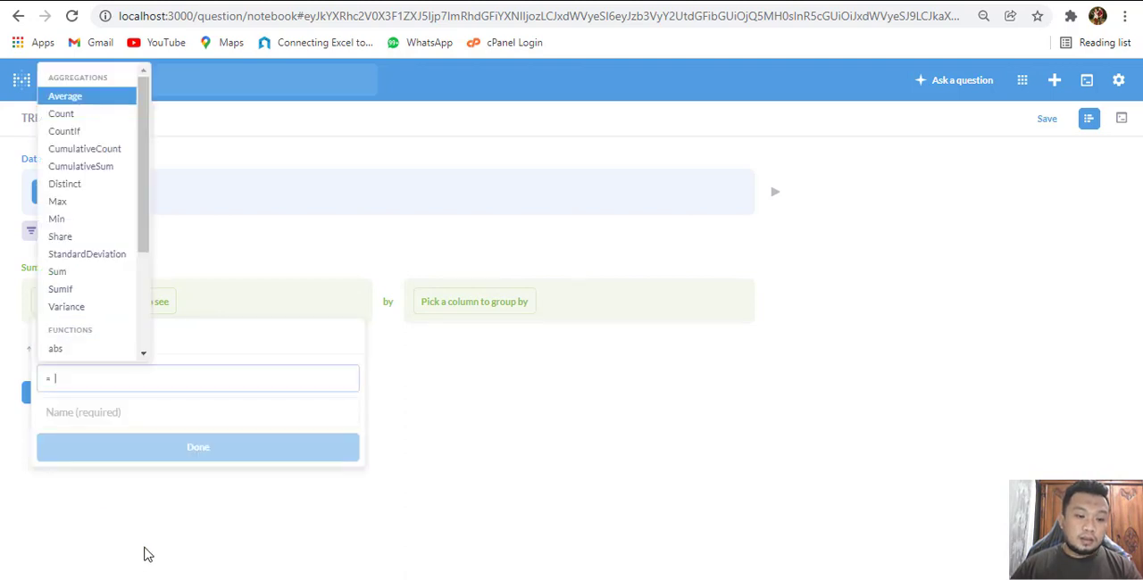
{"action": "left_click", "coordinate": [85, 291]}
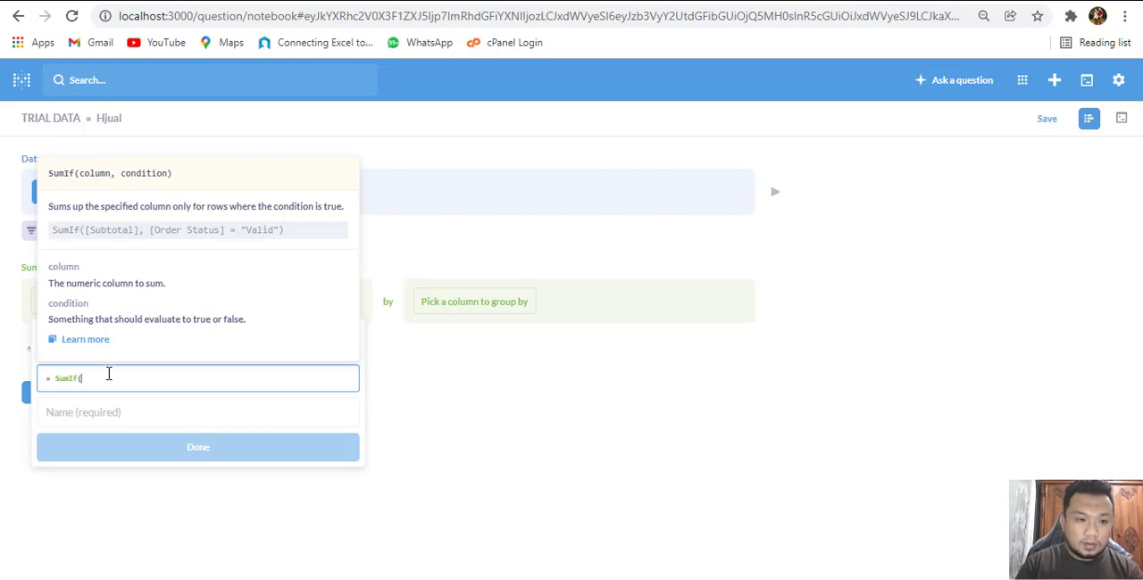
{"action": "type", "text": "[sub"}
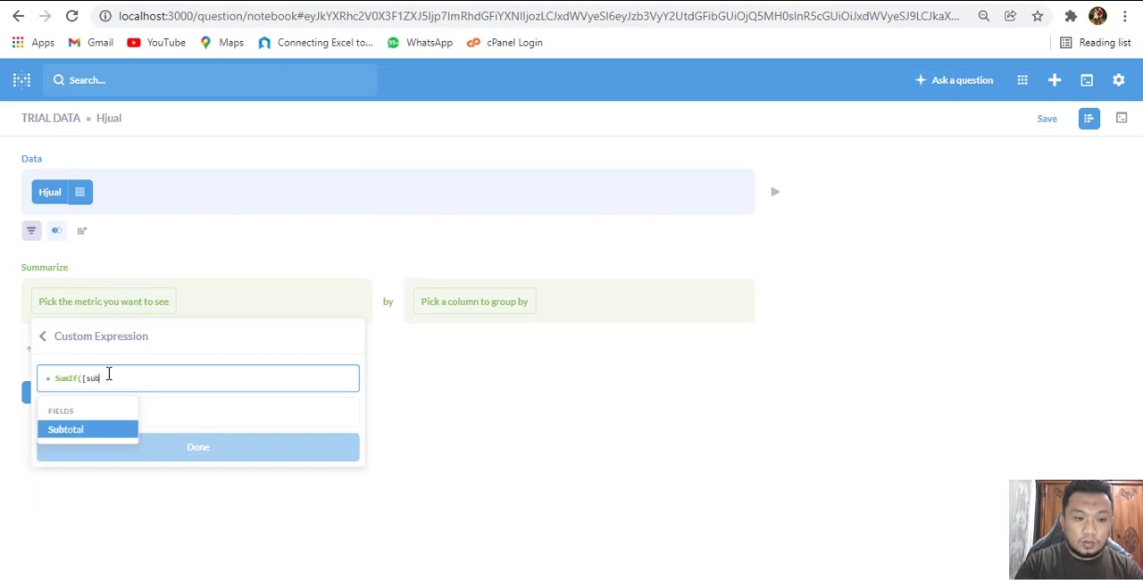
{"action": "type", "text": "tota"}
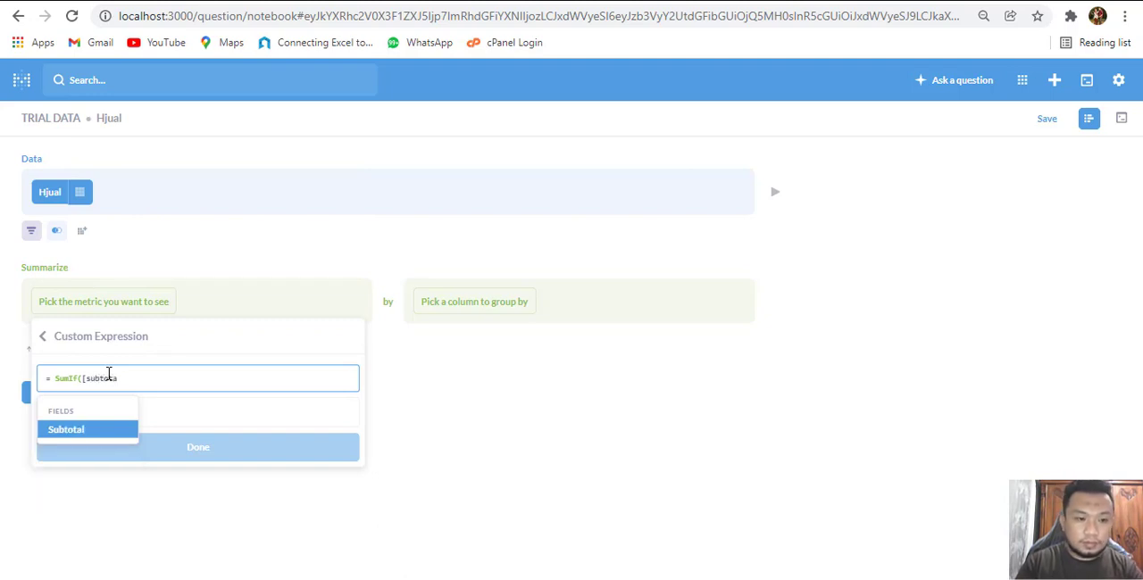
{"action": "left_click", "coordinate": [89, 433]}
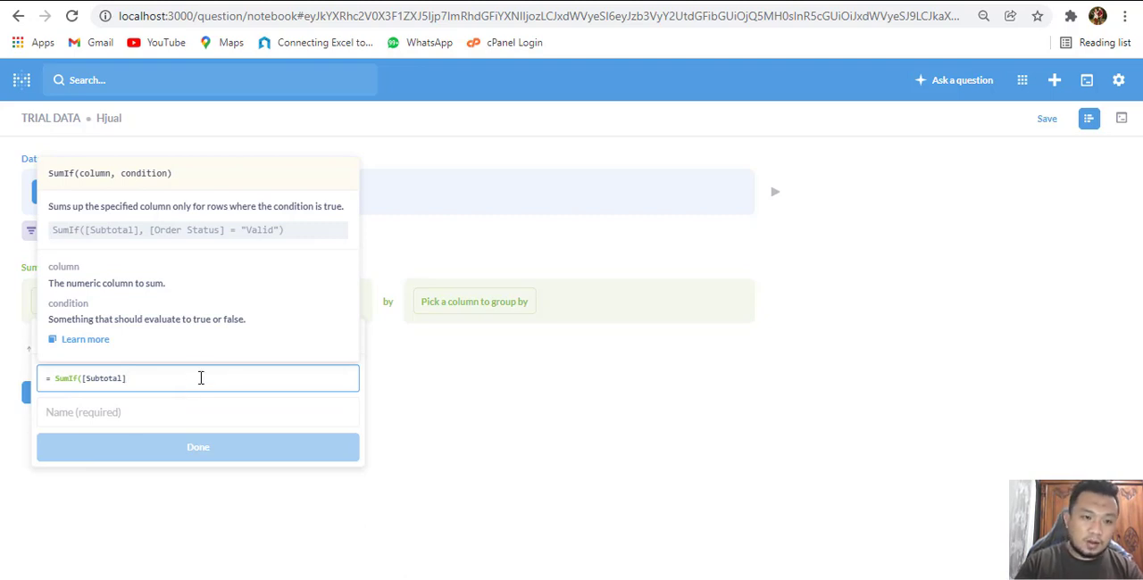
{"action": "type", "text": ","}
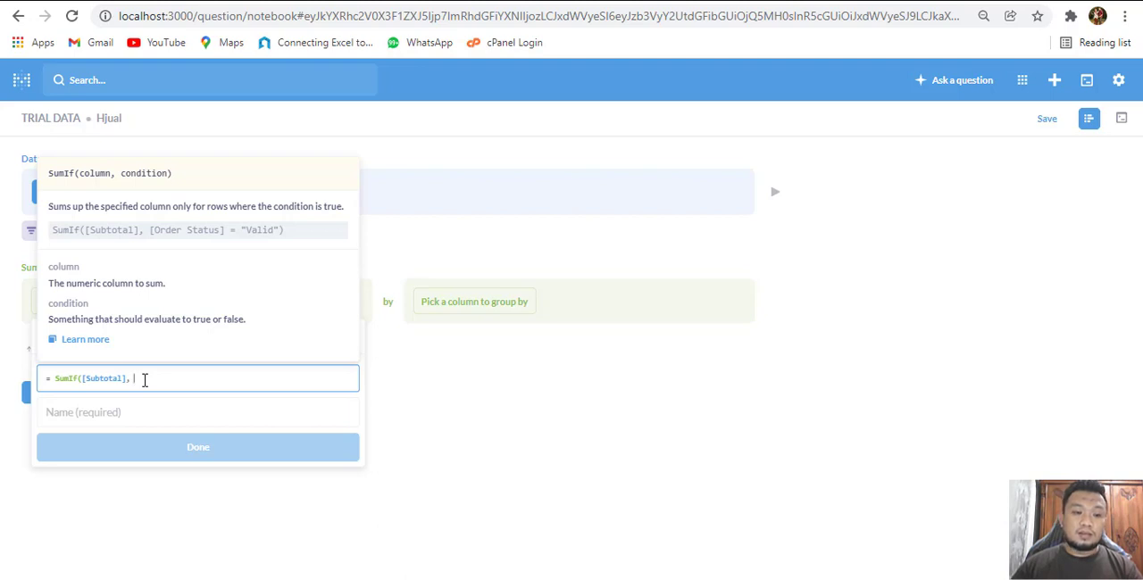
Begin the SumIf condition with the interval function applied to the Tanggal date column
{"action": "type", "text": "in"}
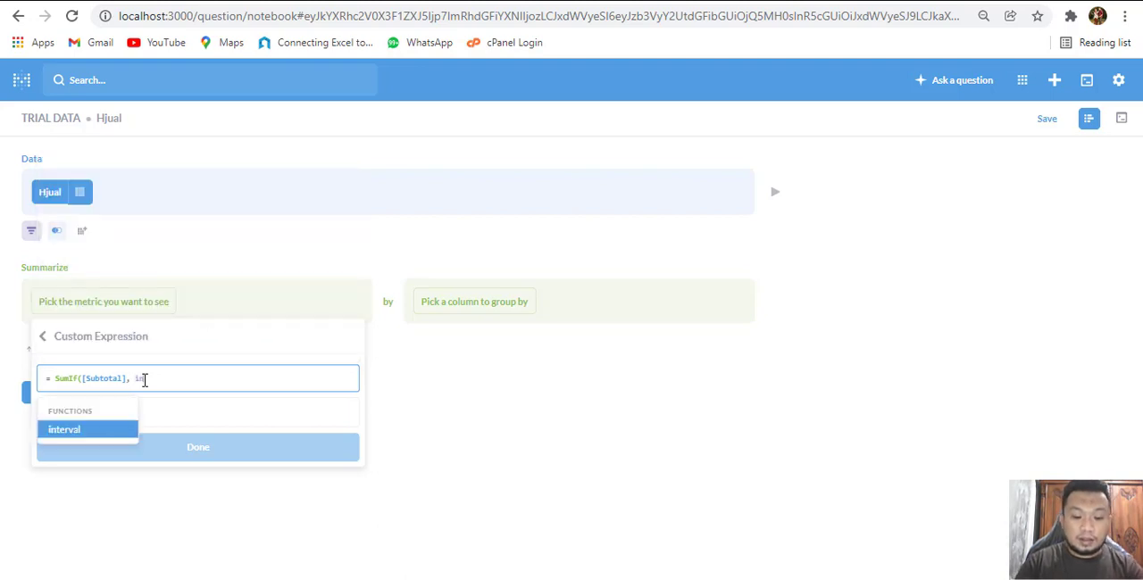
{"action": "type", "text": "terval"}
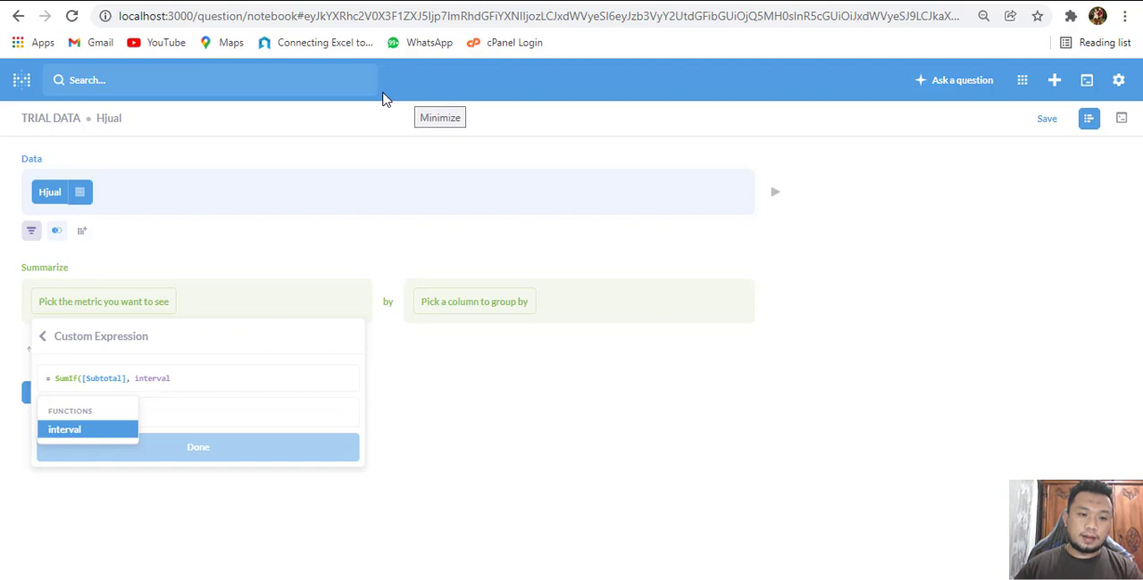
{"action": "left_click", "coordinate": [183, 377]}
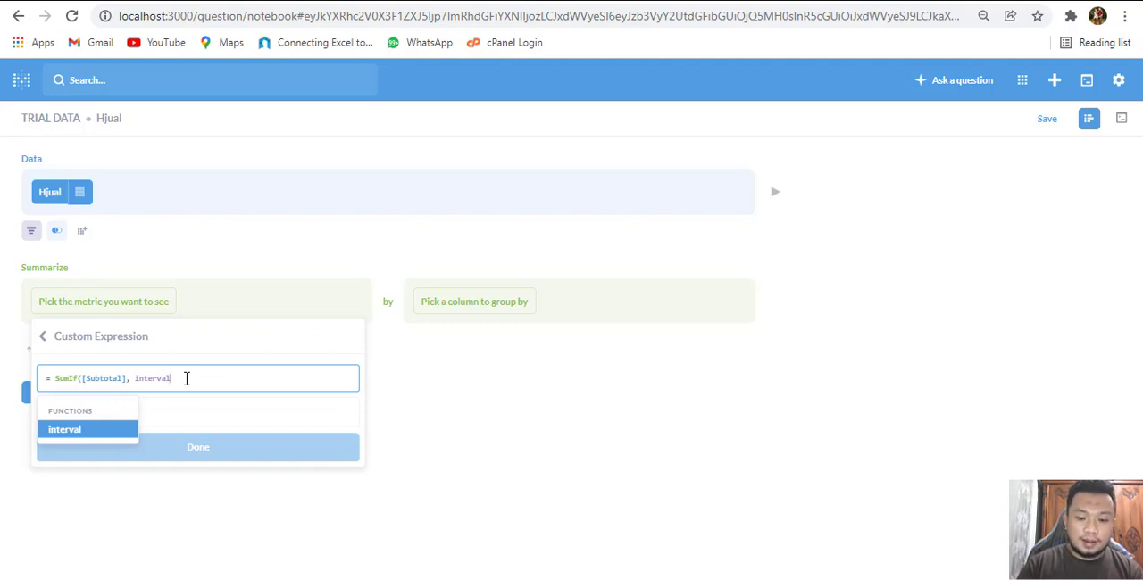
{"action": "type", "text": "("}
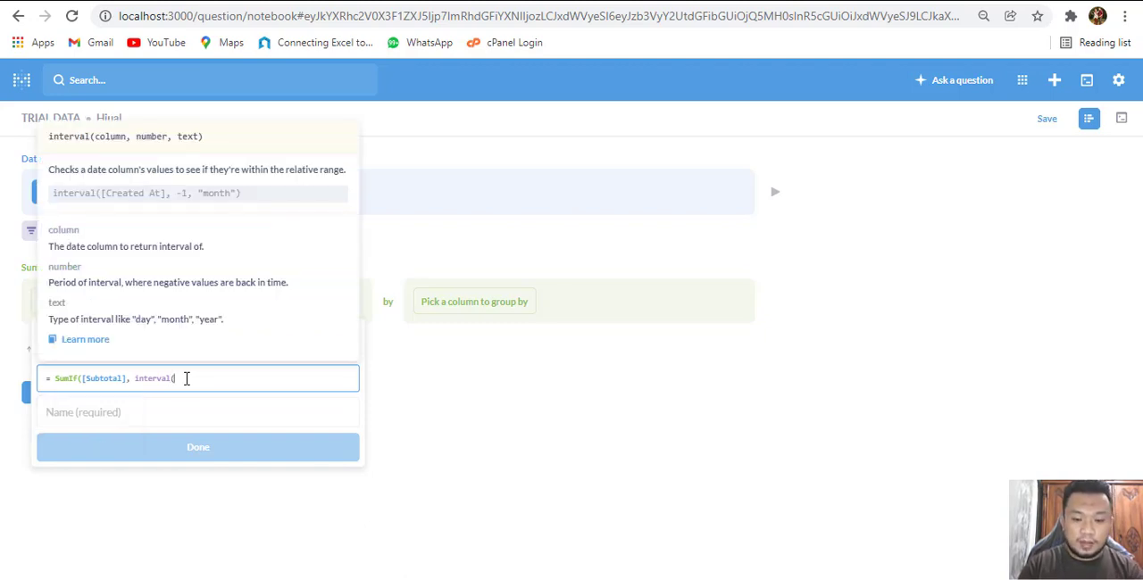
{"action": "type", "text": "ta"}
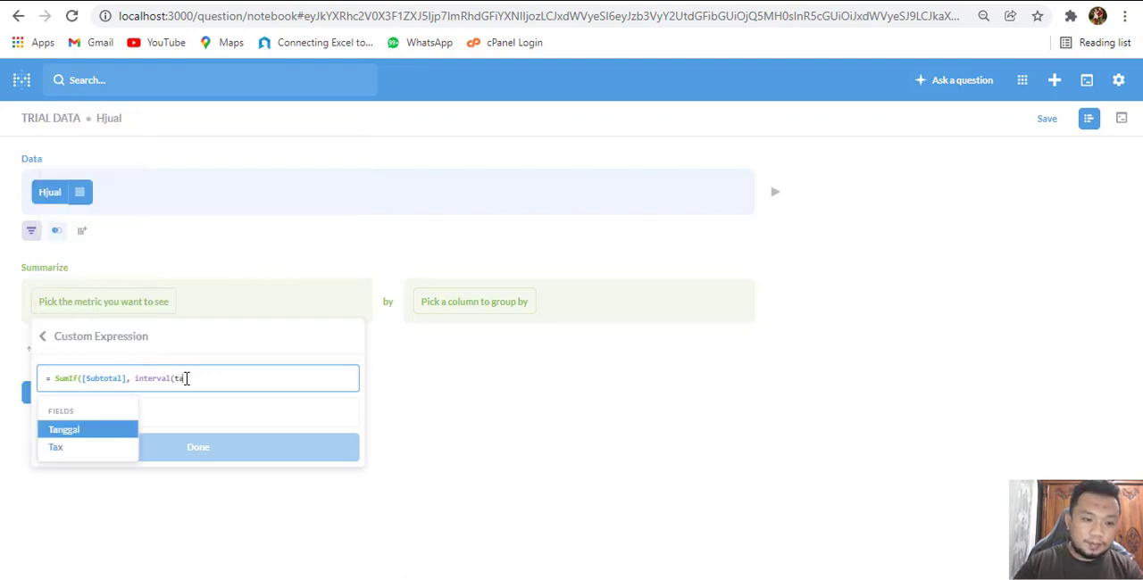
{"action": "left_click", "coordinate": [106, 428]}
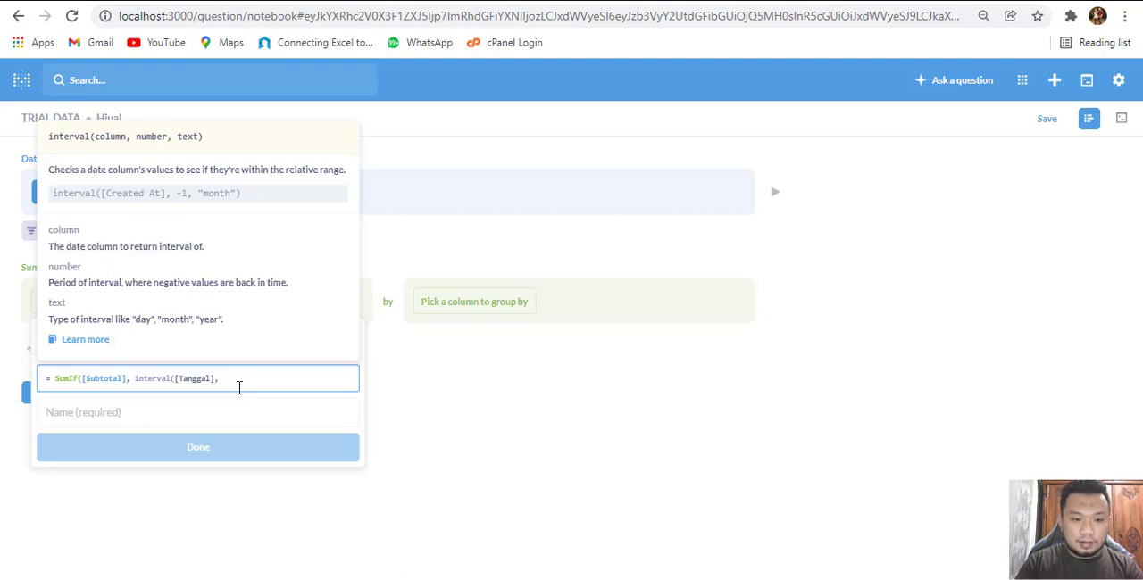
Complete the interval condition with -2 and "month", and close the parentheses of both functions
{"action": "type", "text": "-"}
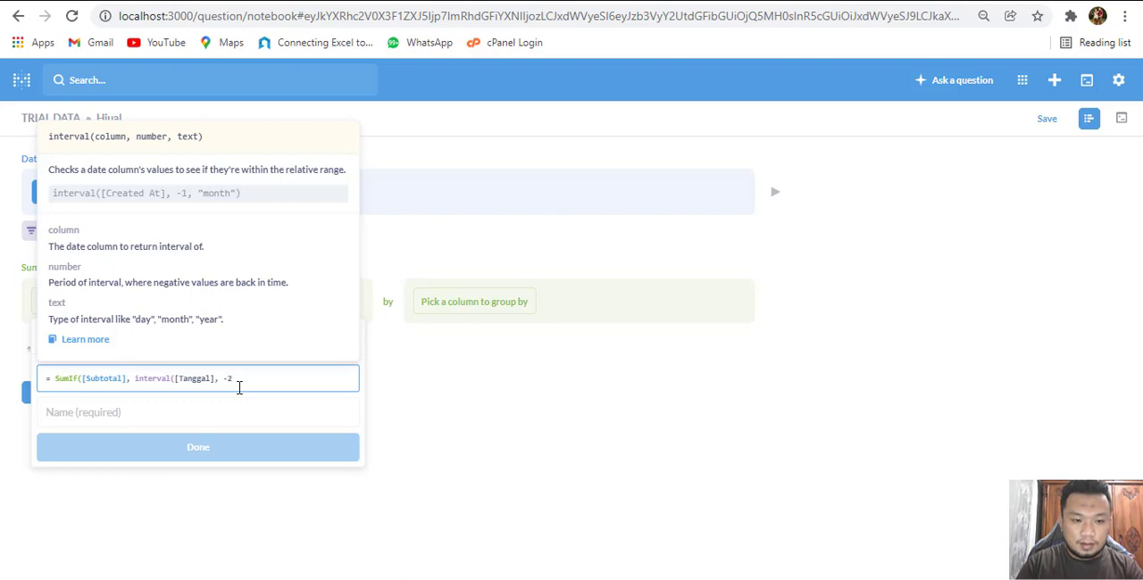
{"action": "type", "text": "2, \""}
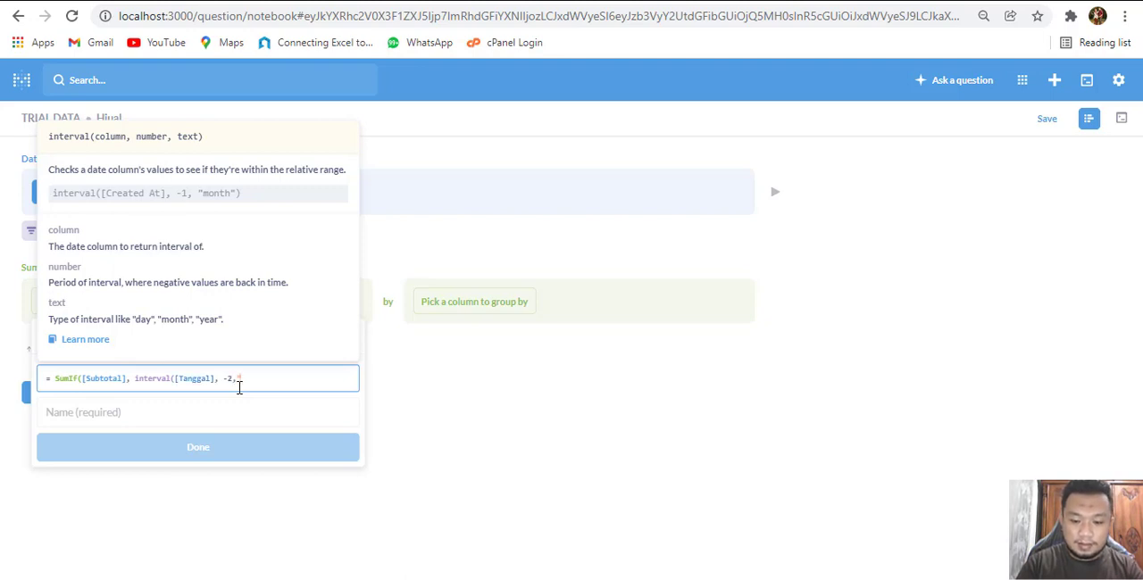
{"action": "type", "text": "d"}
{"action": "type", "text": "oth"}
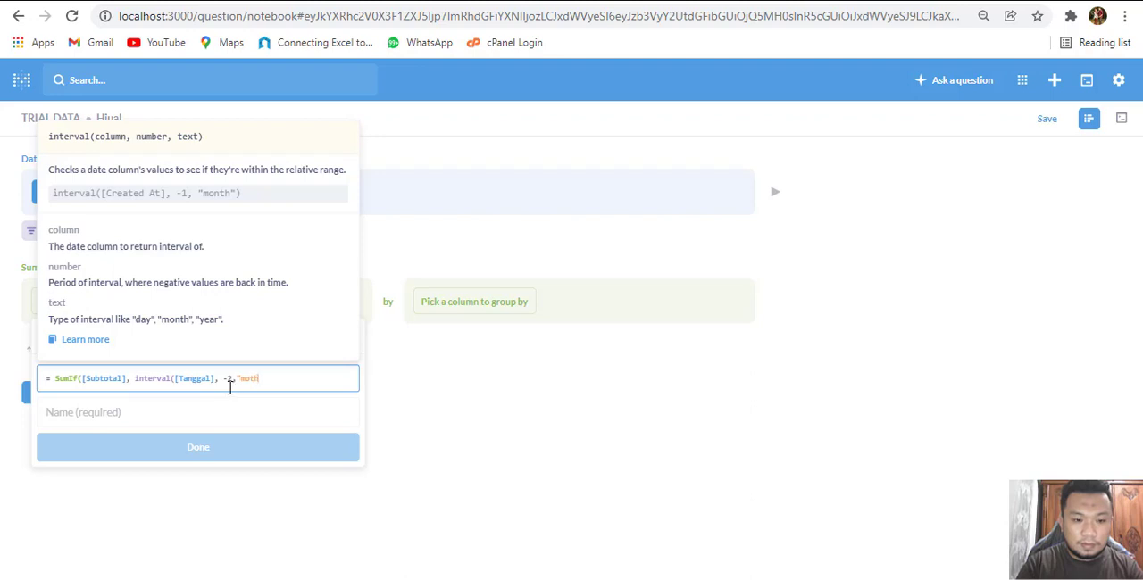
{"action": "key", "text": "BackSpace"}
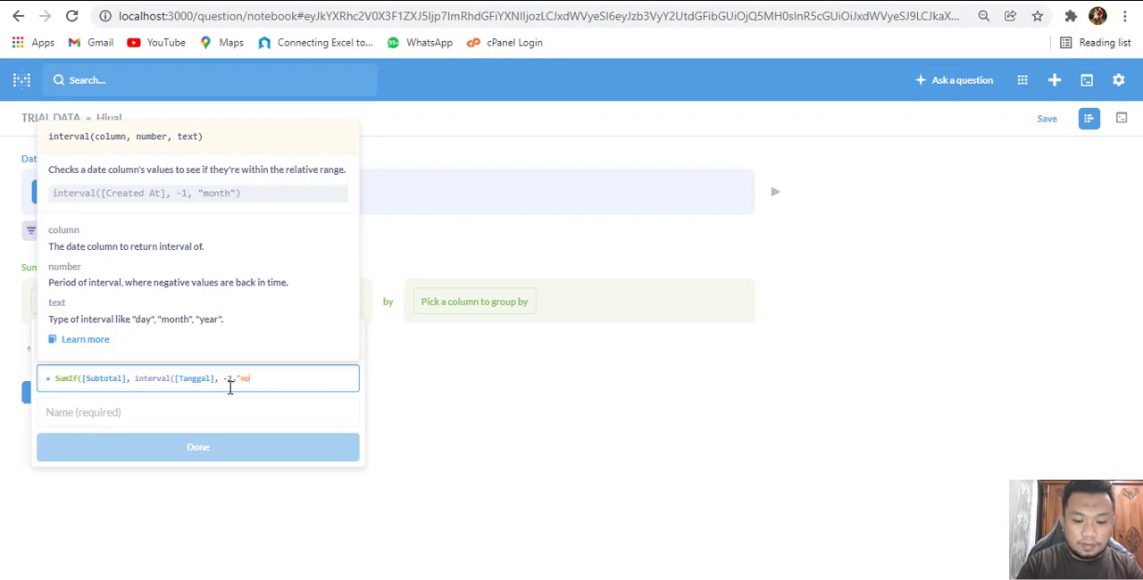
{"action": "type", "text": "nth"}
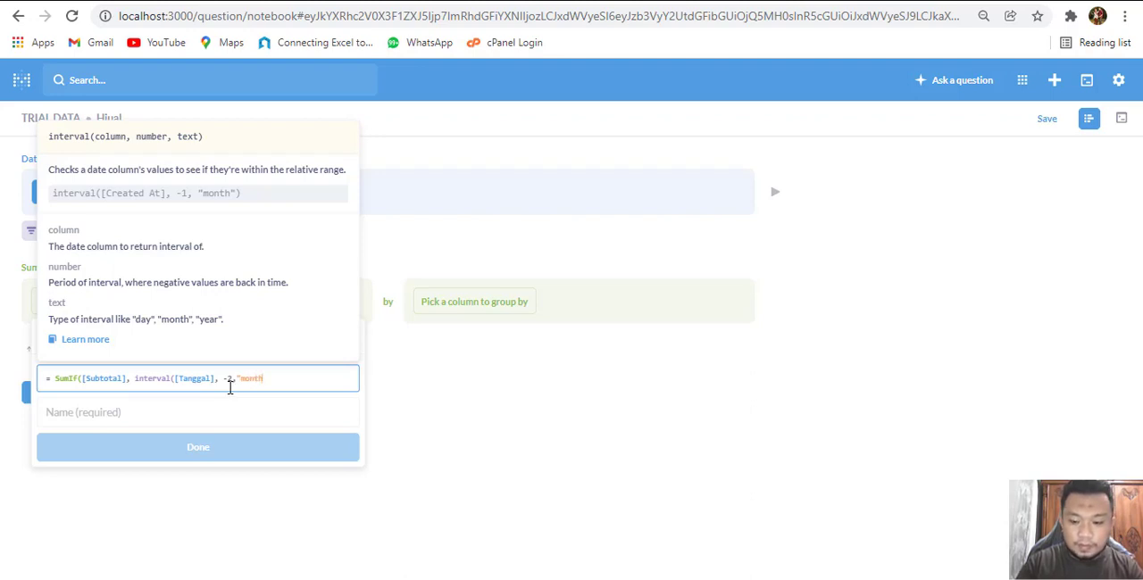
{"action": "type", "text": "\"))"}
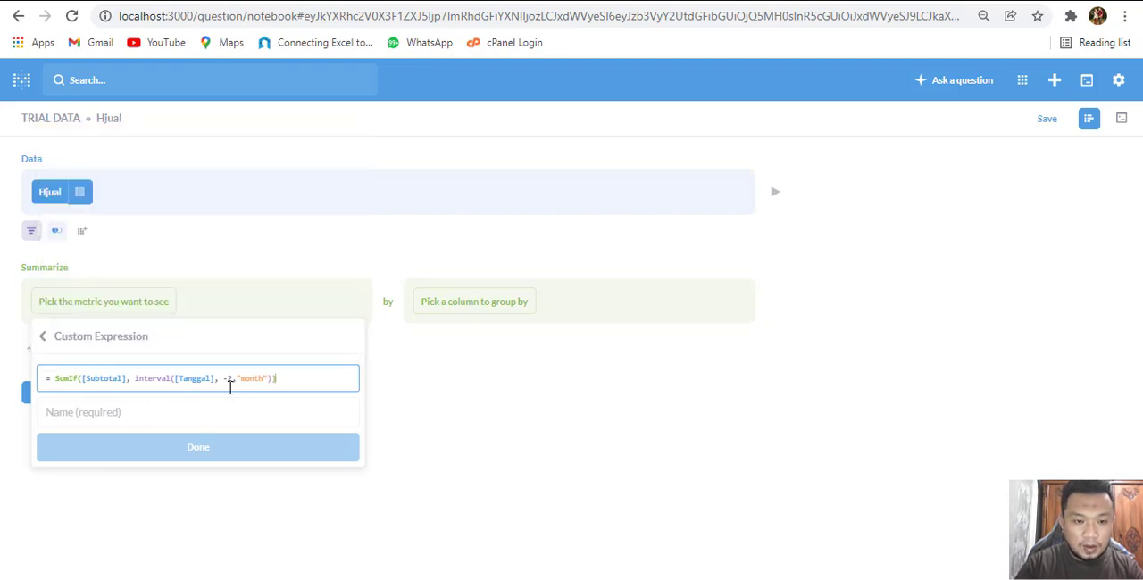
{"action": "left_click_drag", "start_coordinate": [265, 377], "coordinate": [239, 377]}
{"action": "left_click", "coordinate": [293, 382]}
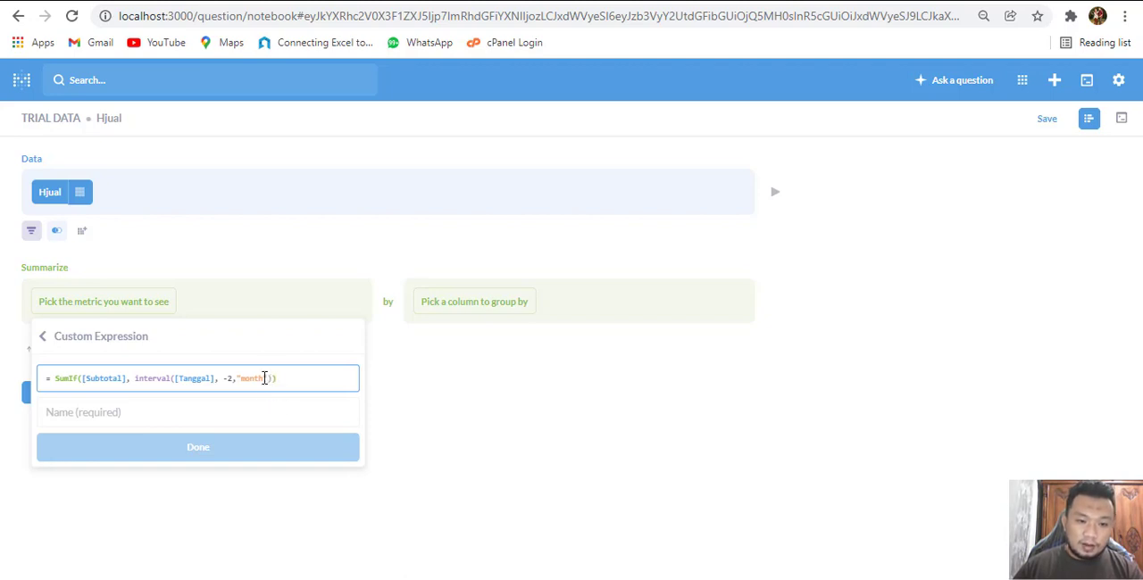
{"action": "double_click", "coordinate": [259, 379]}
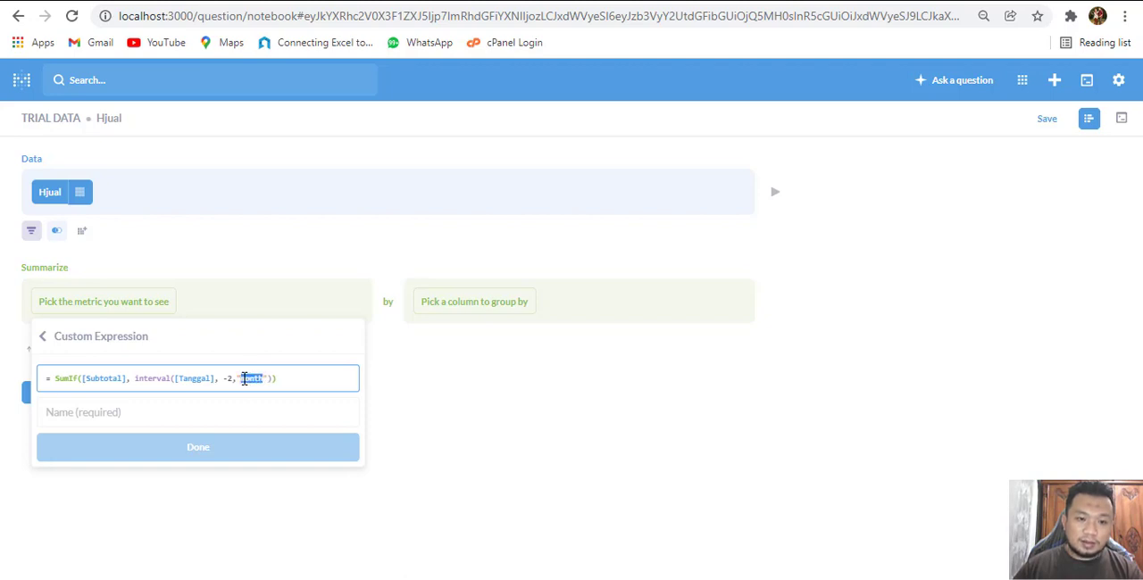
{"action": "left_click", "coordinate": [297, 384]}
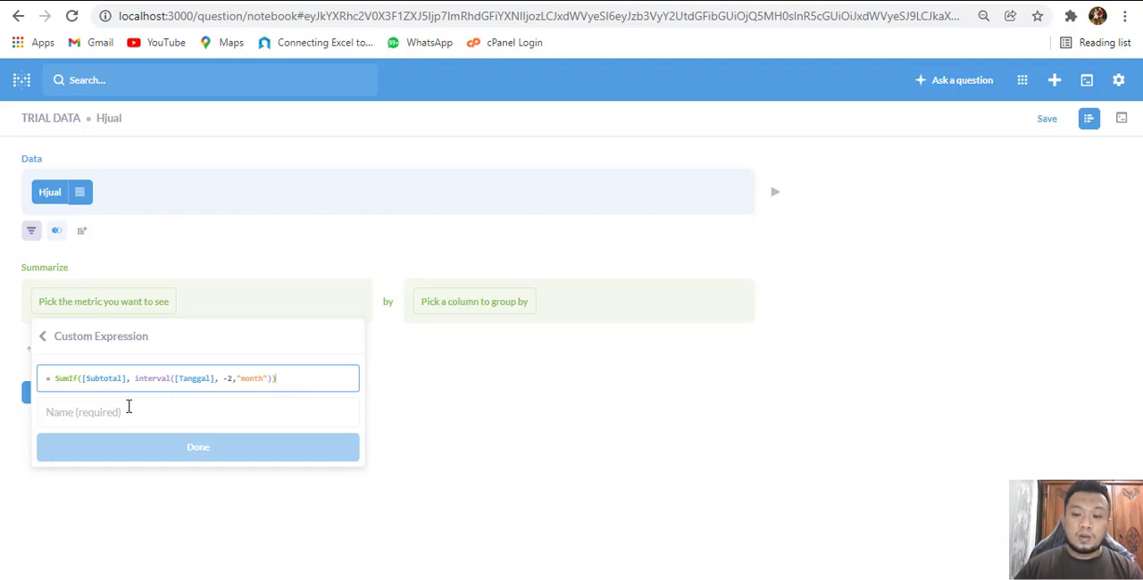
{"action": "left_click", "coordinate": [234, 379]}
{"action": "type", "text": ","}
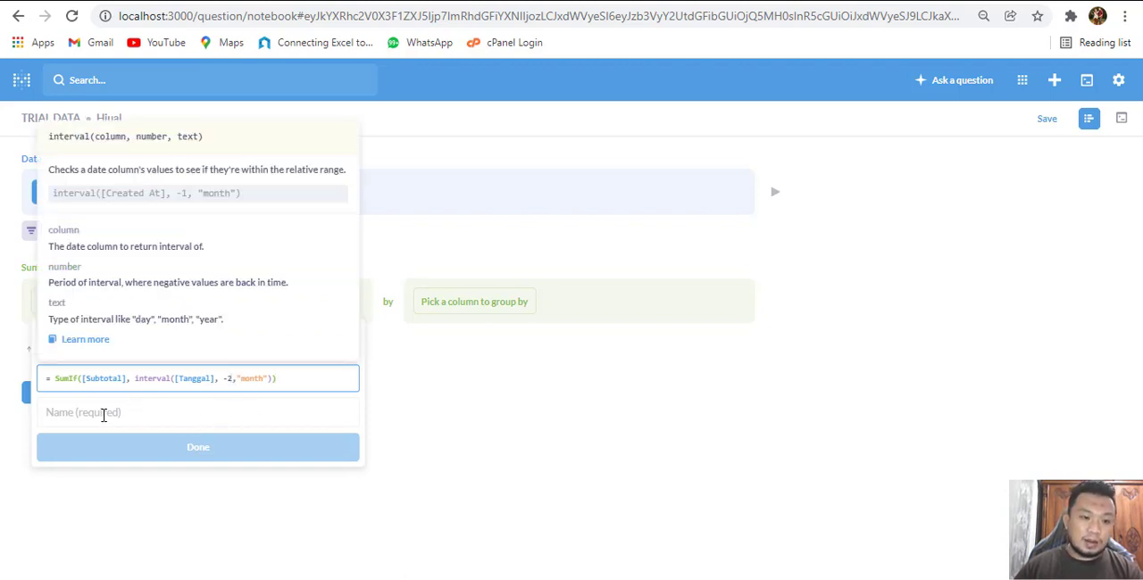
Name the custom expression metric "Bulan Lalu" and save it to the summary
{"action": "left_click", "coordinate": [104, 413]}
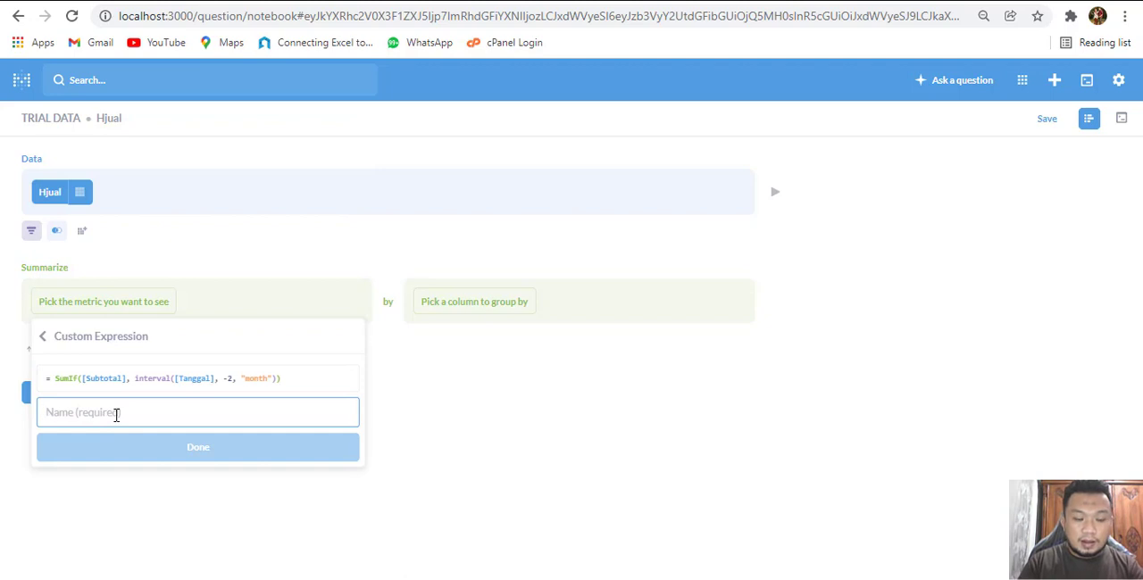
{"action": "type", "text": "Bula"}
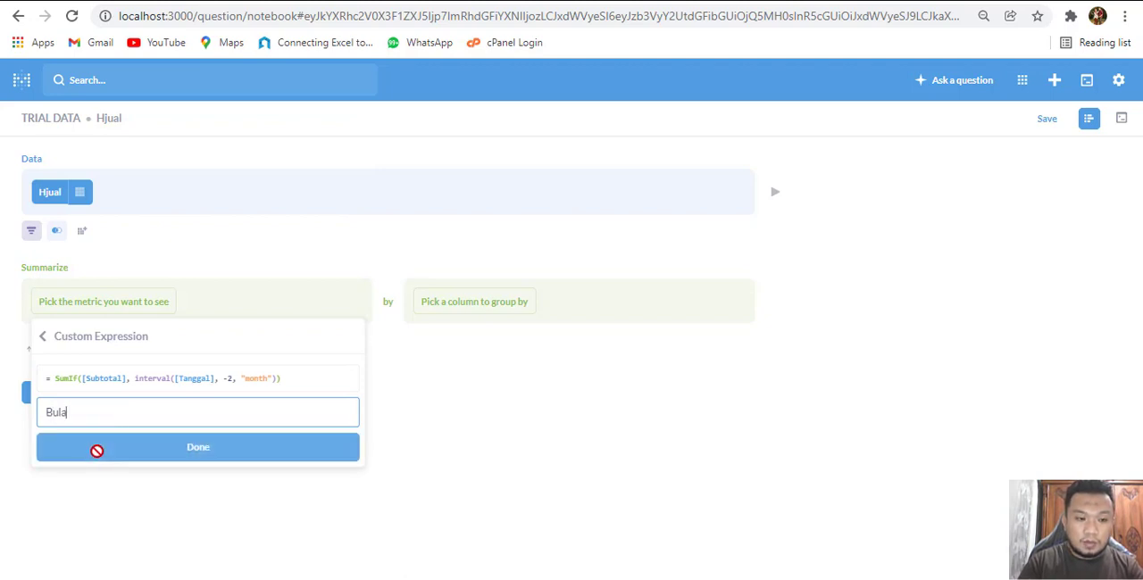
{"action": "type", "text": "n Lalu"}
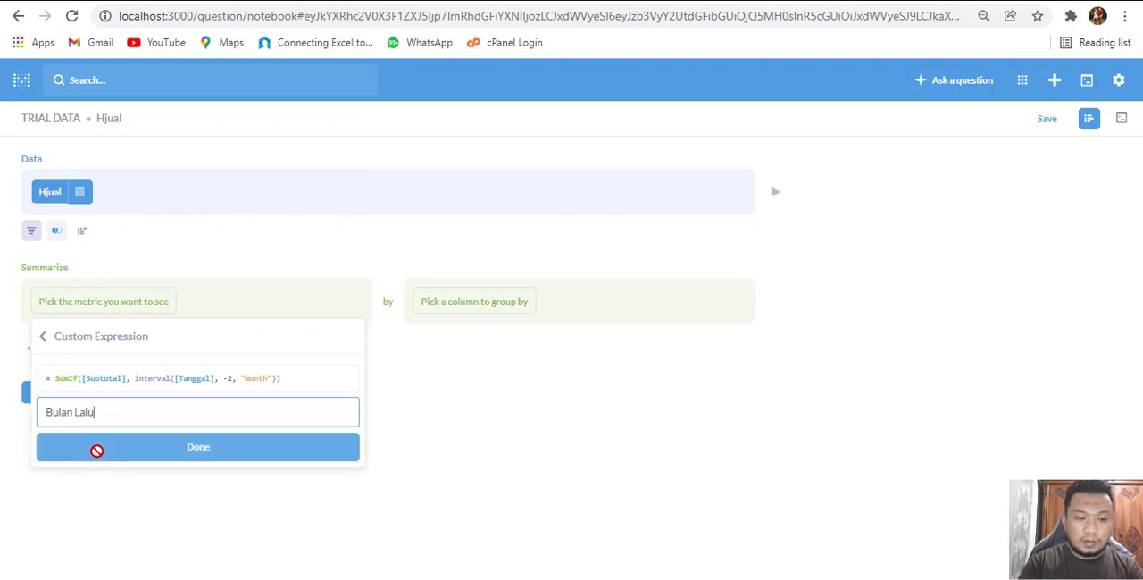
{"action": "left_click", "coordinate": [282, 457]}
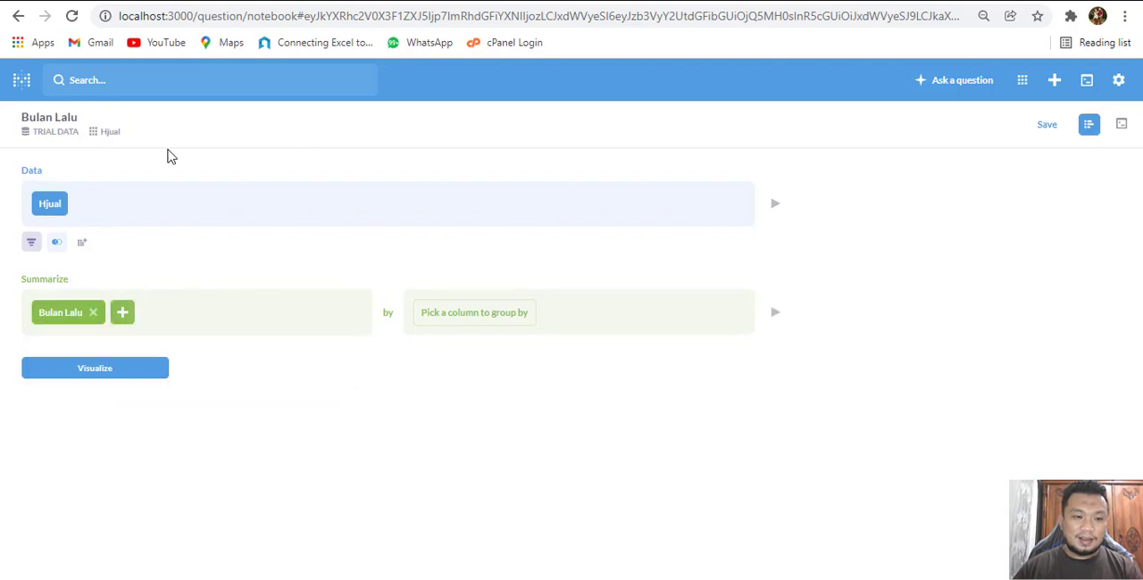
Add a second summarize metric as a custom expression, starting it with SumIf on the Subtotal column
{"action": "left_click", "coordinate": [122, 316]}
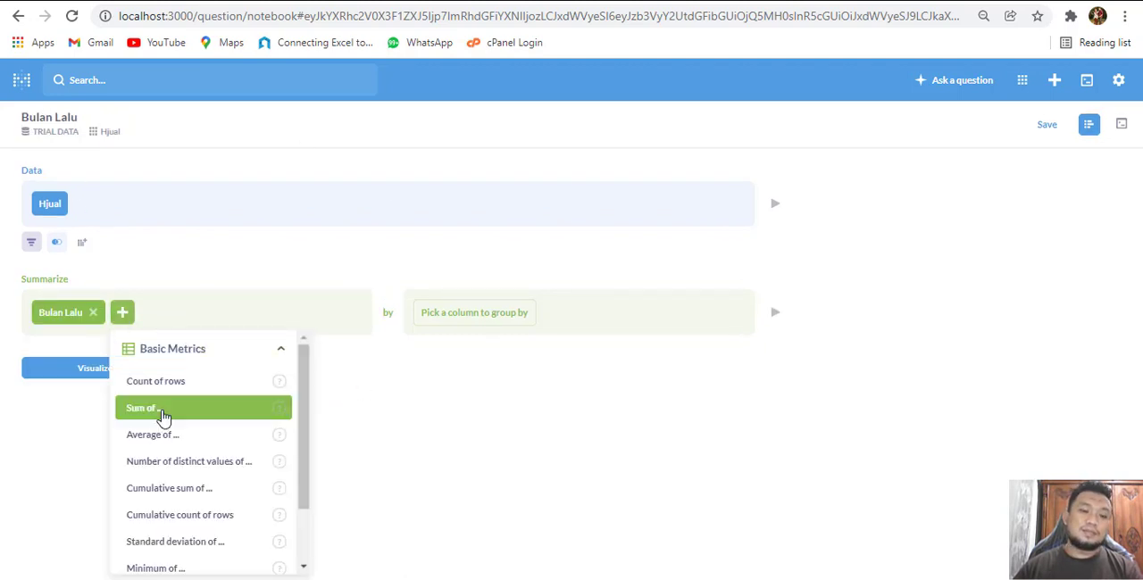
{"action": "scroll", "coordinate": [255, 536], "scroll_direction": "down", "scroll_amount": 3}
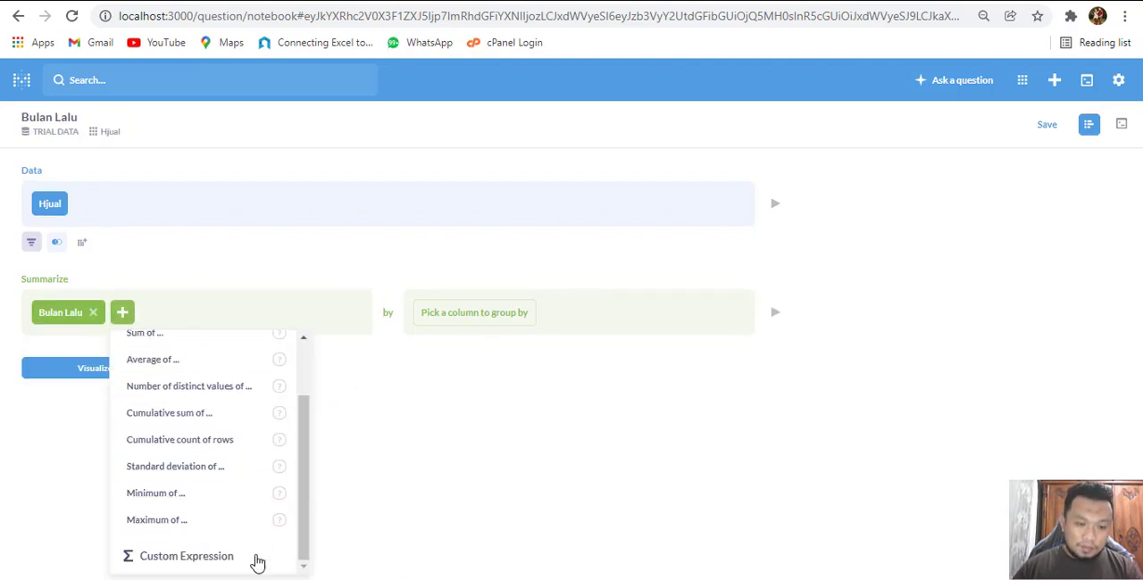
{"action": "left_click", "coordinate": [194, 566]}
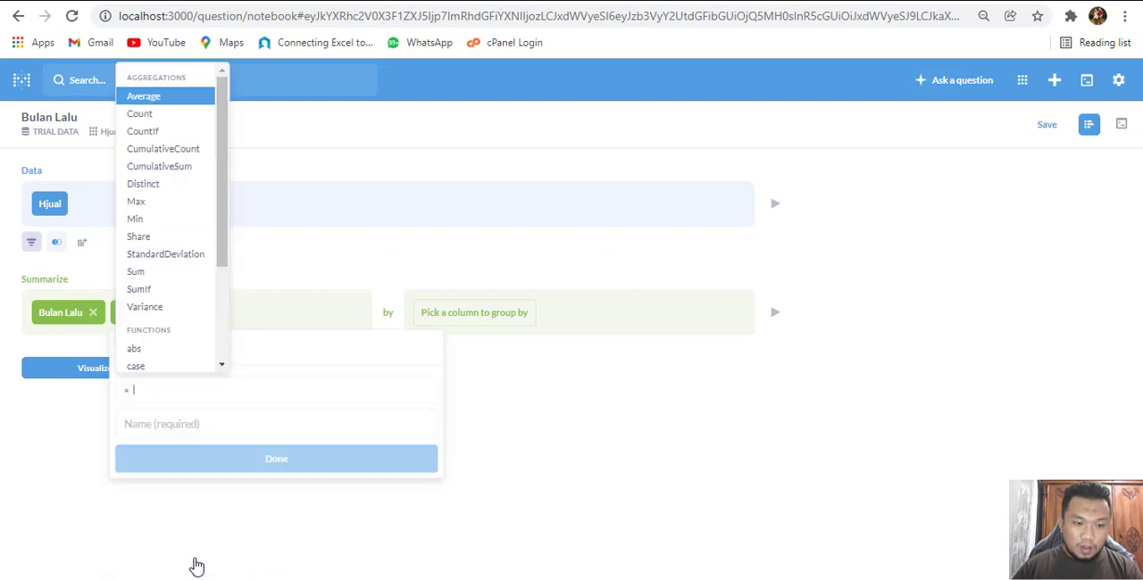
{"action": "left_click", "coordinate": [158, 291]}
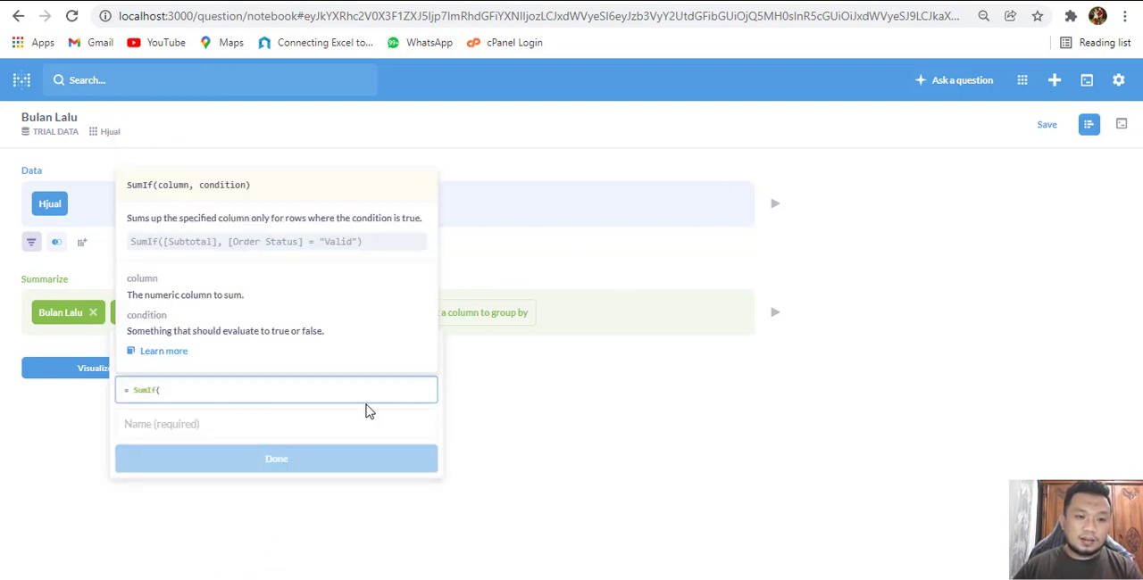
{"action": "type", "text": "sub"}
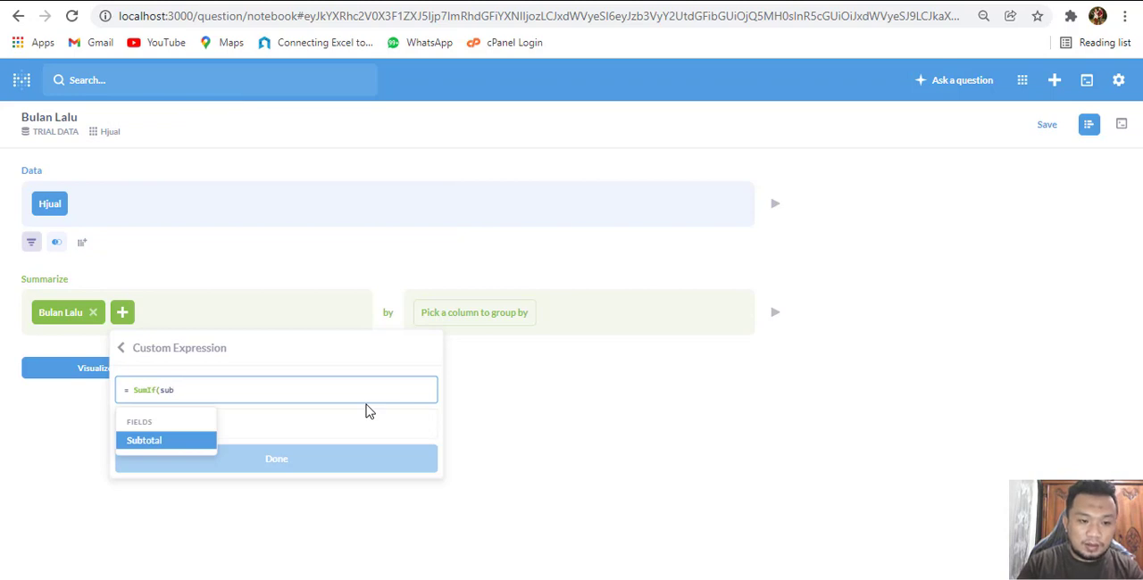
{"action": "key", "text": "Return"}
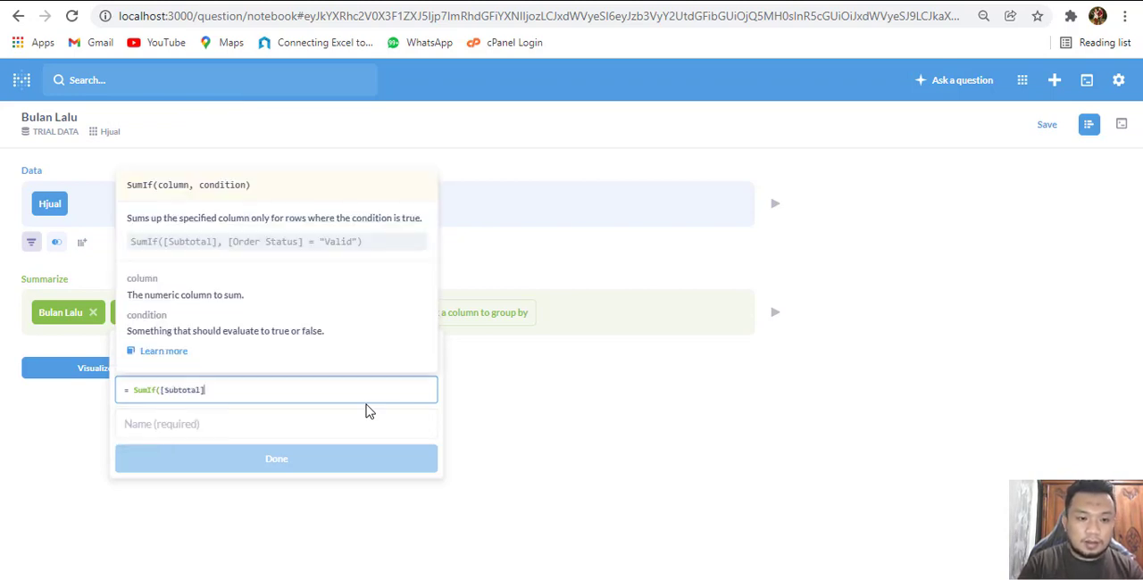
Begin the second metric's SumIf condition with the interval function on the Tanggal column
{"action": "type", "text": ", inter"}
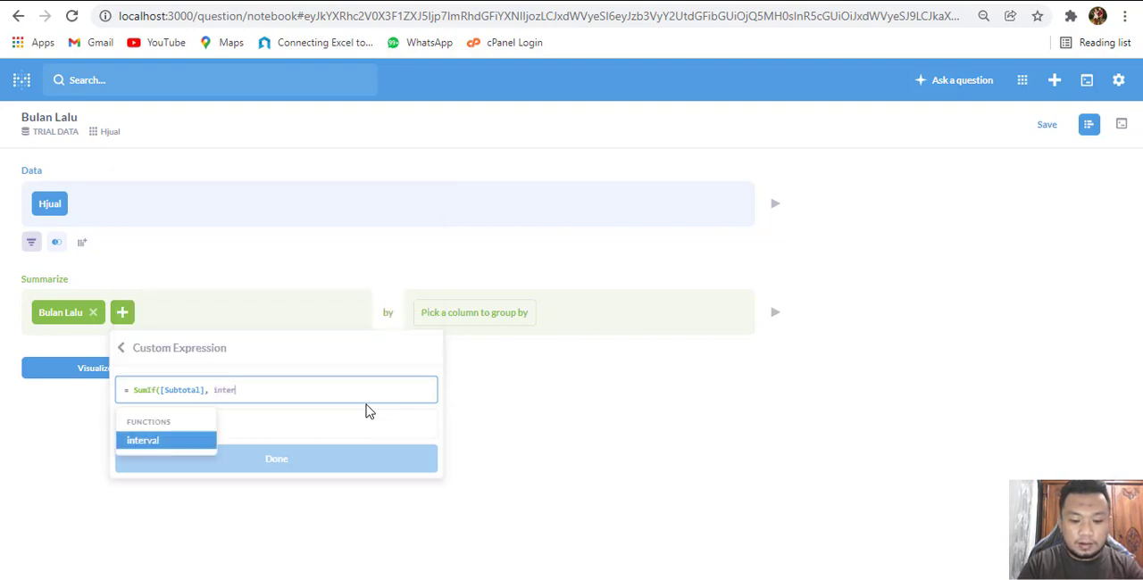
{"action": "type", "text": "val"}
{"action": "key", "text": "Return"}
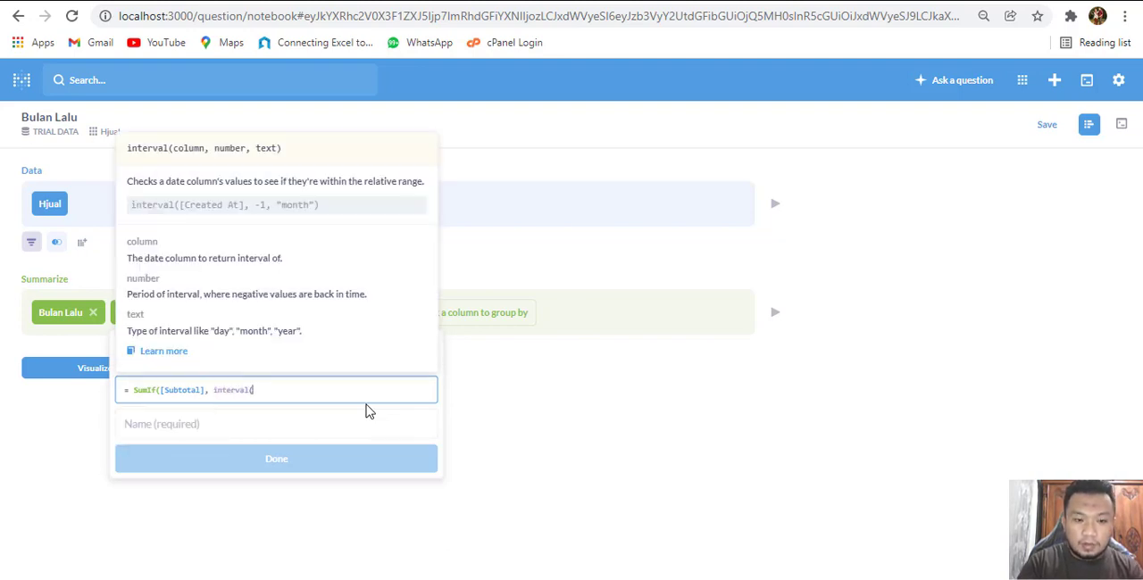
{"action": "type", "text": "tang"}
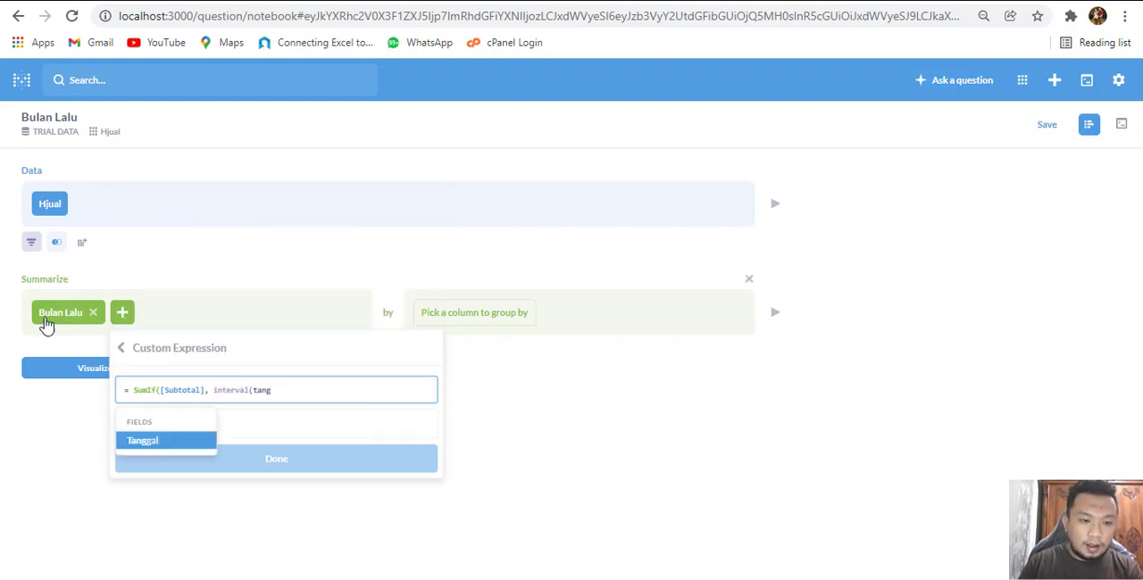
{"action": "left_click", "coordinate": [166, 443]}
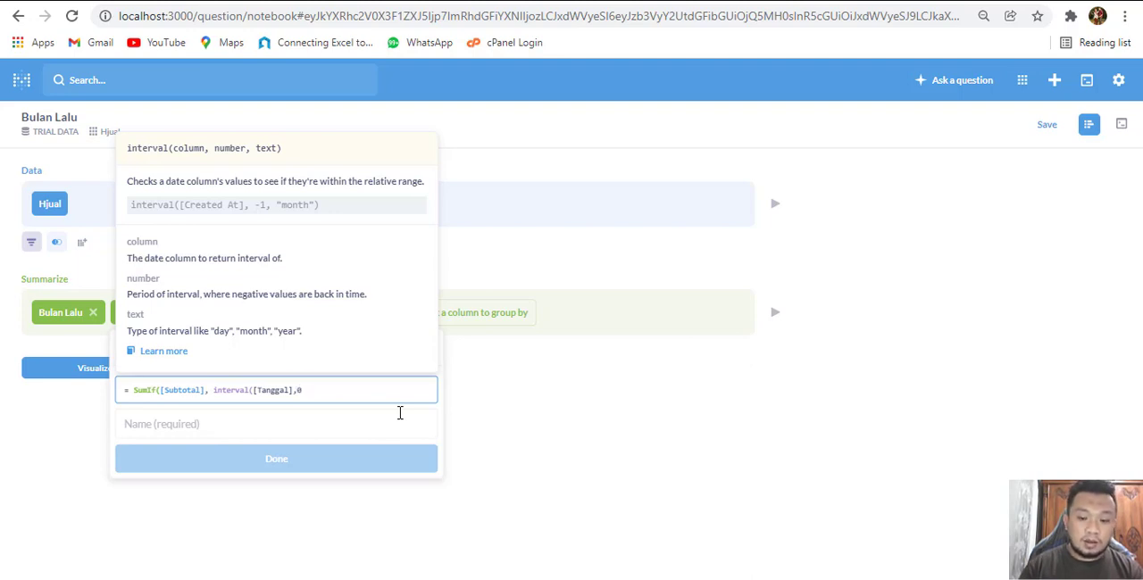
Complete the second metric's interval condition with 0 and "month", closing the parentheses of both functions
{"action": "type", "text": ","}
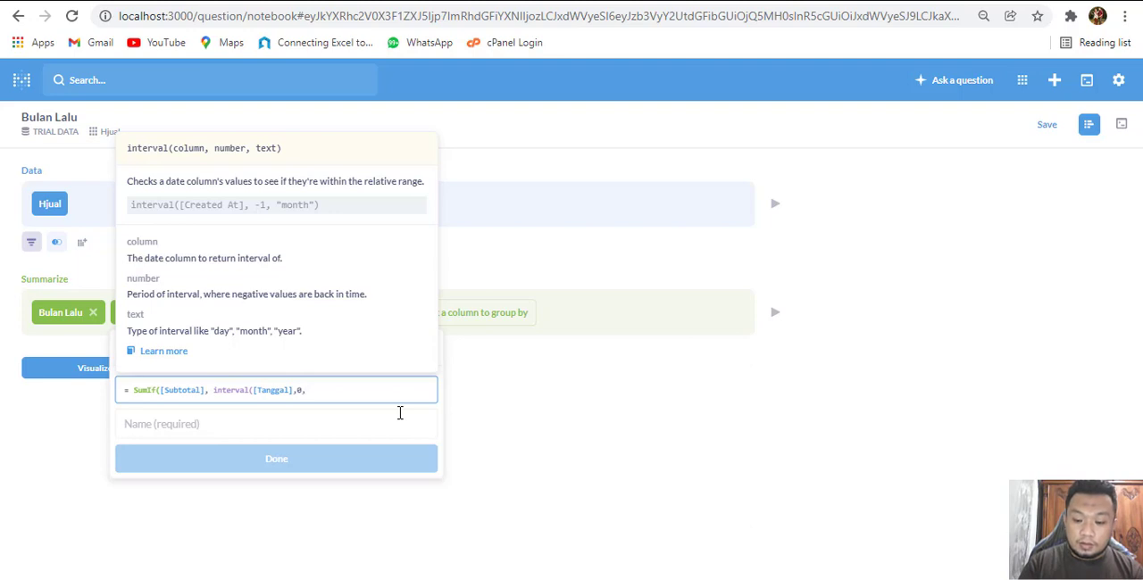
{"action": "type", "text": "\""}
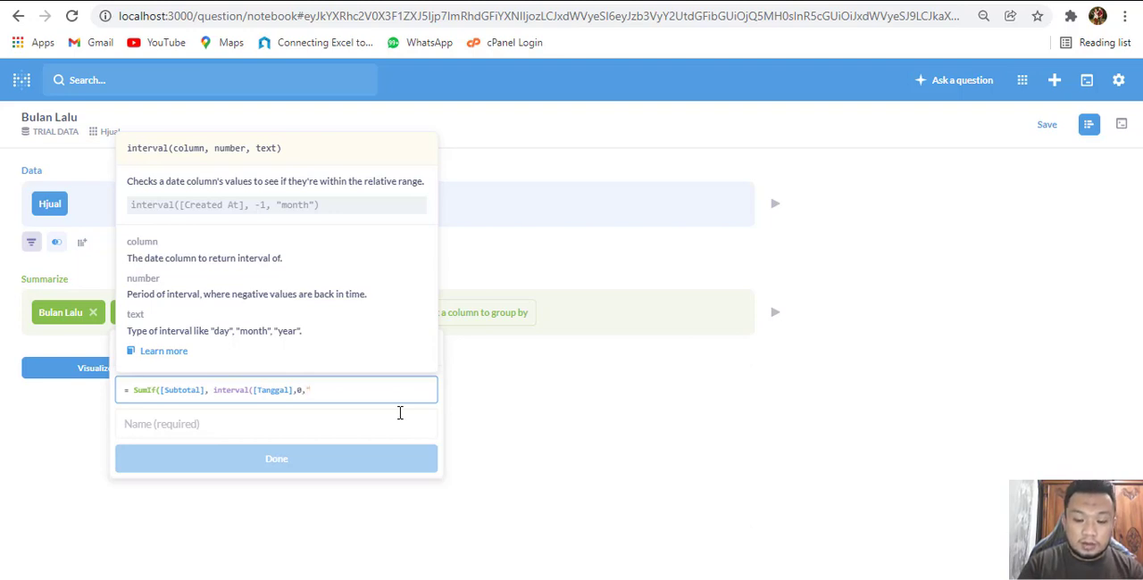
{"action": "type", "text": "month"}
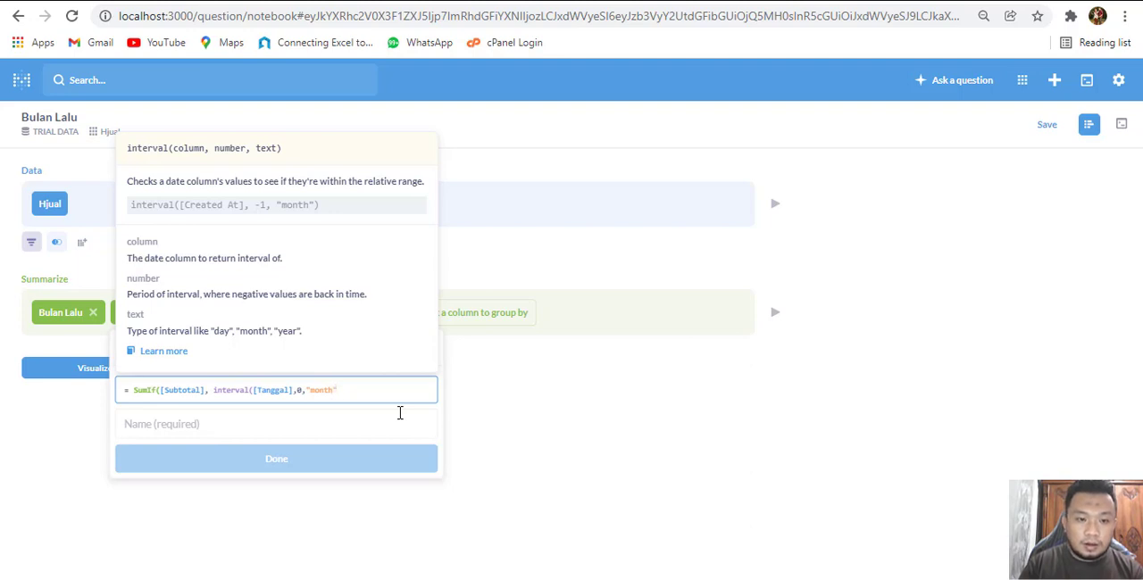
{"action": "type", "text": "\"))"}
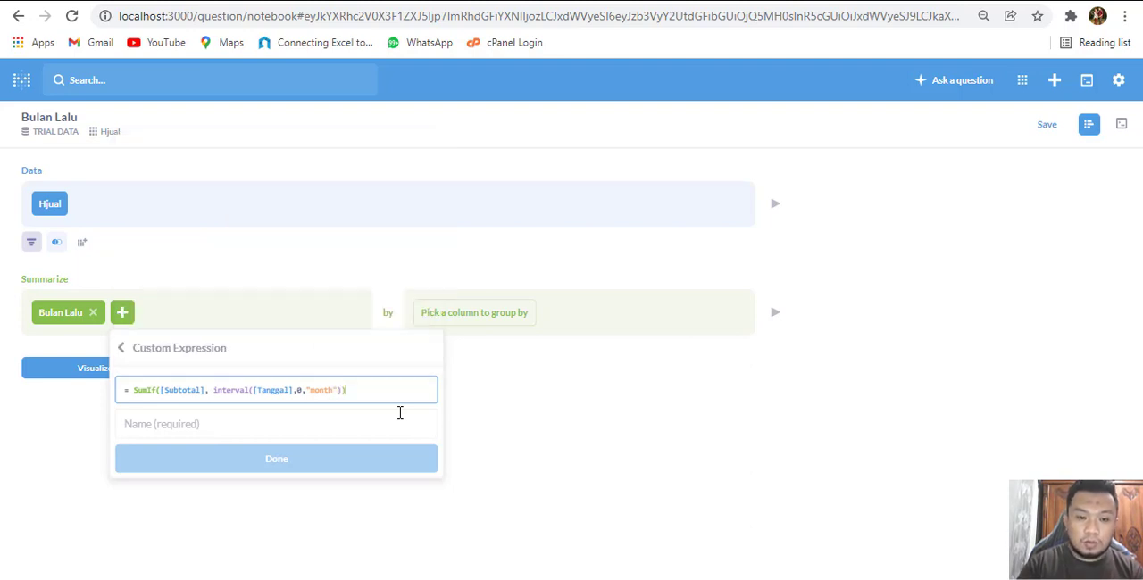
Set the period number in the second metric's interval condition to -1
{"action": "left_click", "coordinate": [304, 390]}
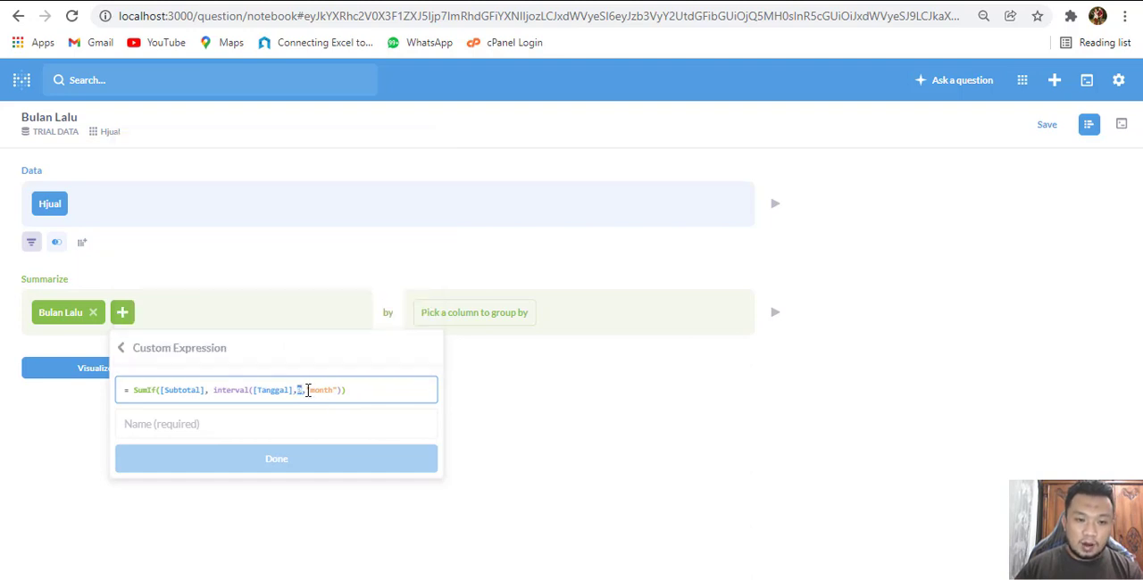
{"action": "left_click", "coordinate": [306, 390]}
{"action": "left_click", "coordinate": [359, 389]}
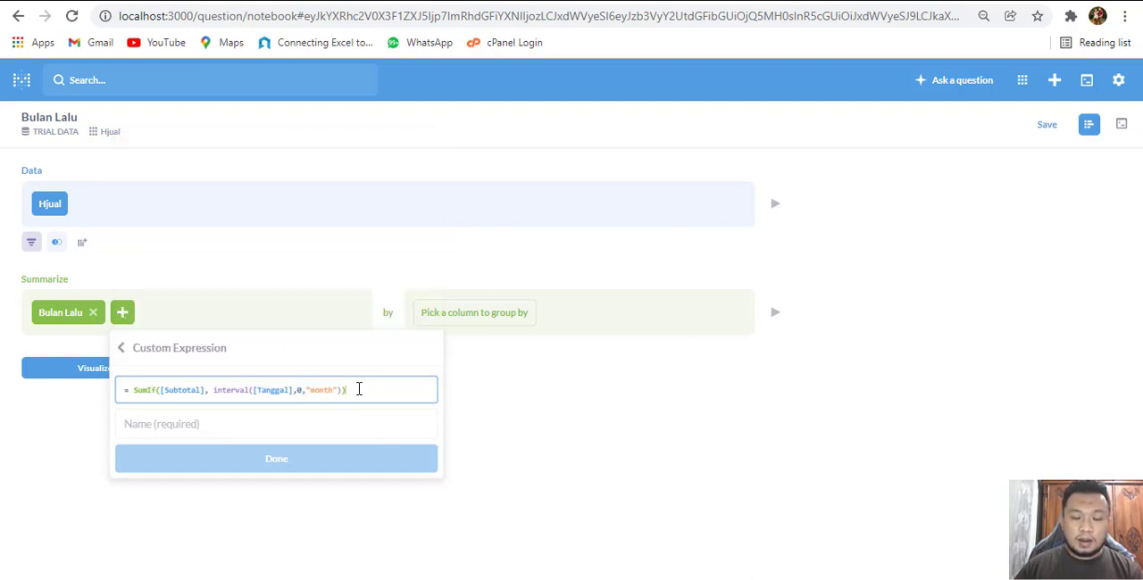
{"action": "left_click", "coordinate": [303, 390]}
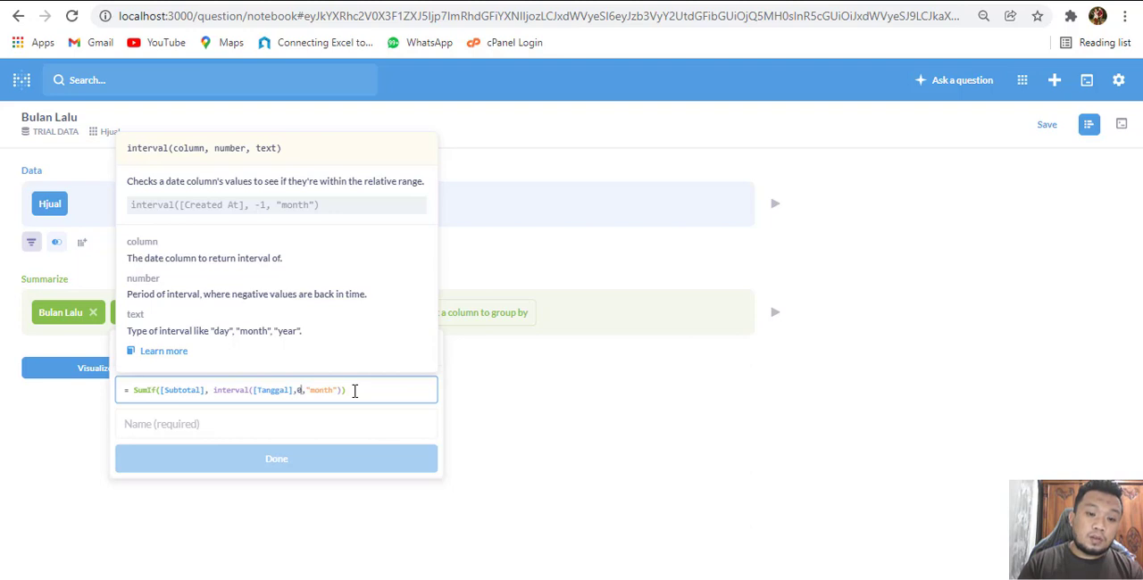
{"action": "key", "text": "BackSpace"}
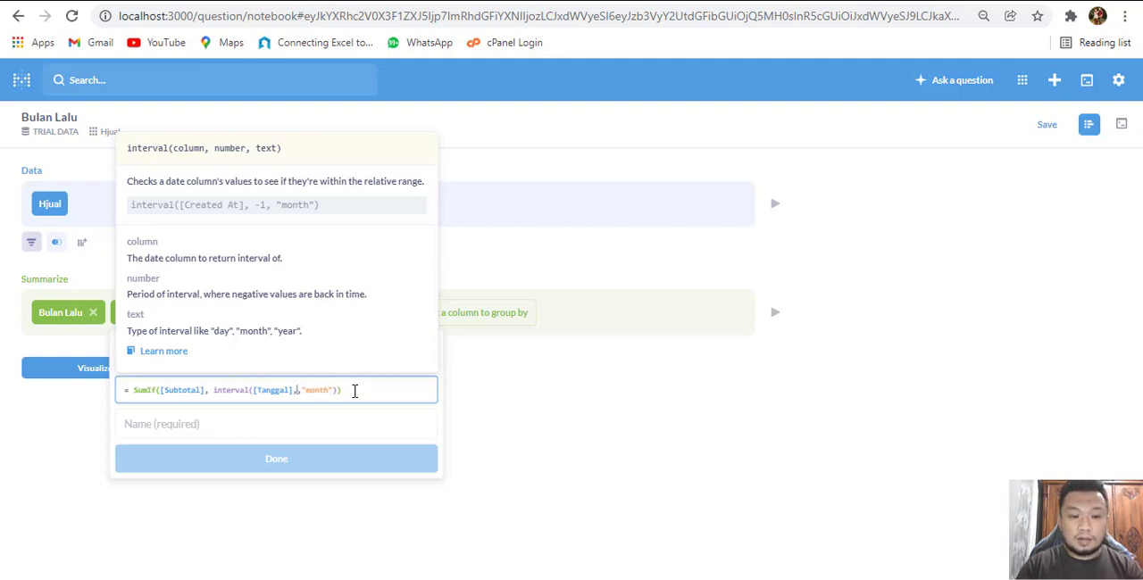
{"action": "type", "text": "-1,"}
Name the second custom expression metric "Bulan Ini" and save it to the summary
{"action": "left_click", "coordinate": [340, 428]}
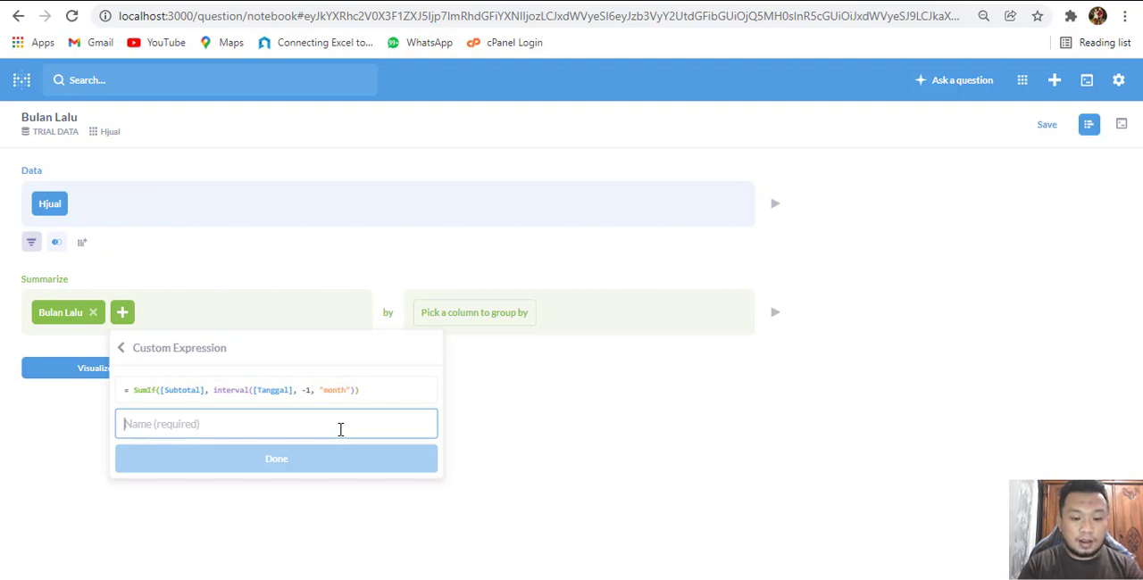
{"action": "type", "text": "Bu"}
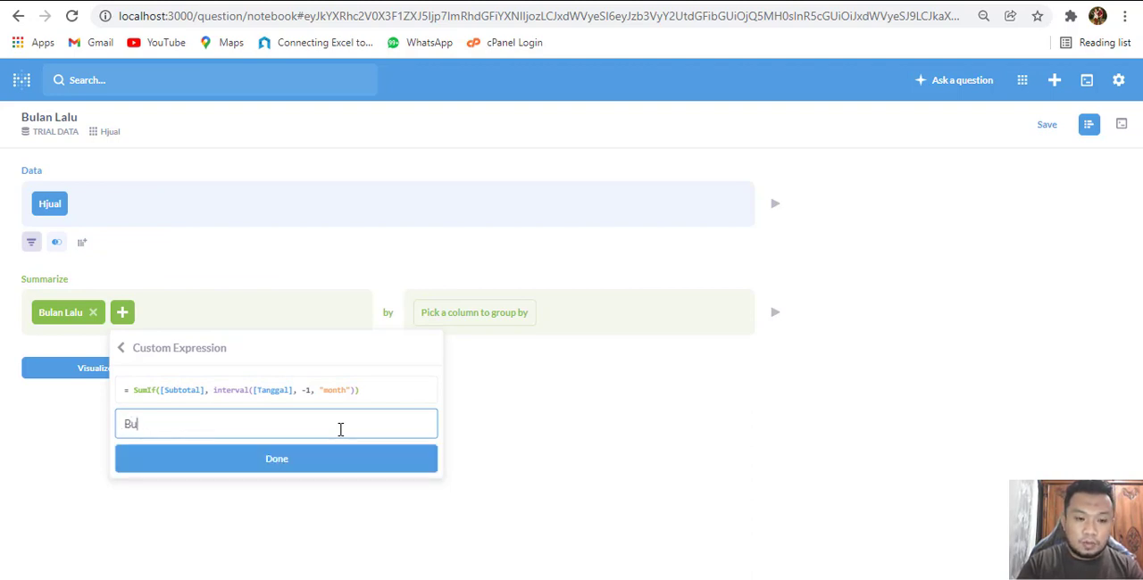
{"action": "type", "text": "lan Ini"}
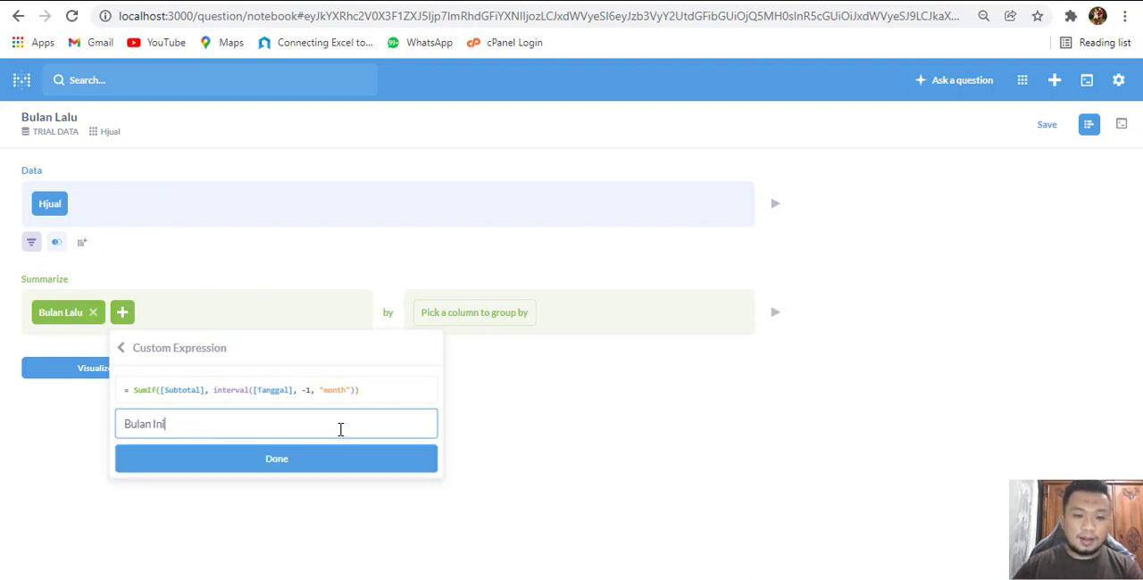
{"action": "left_click", "coordinate": [349, 467]}
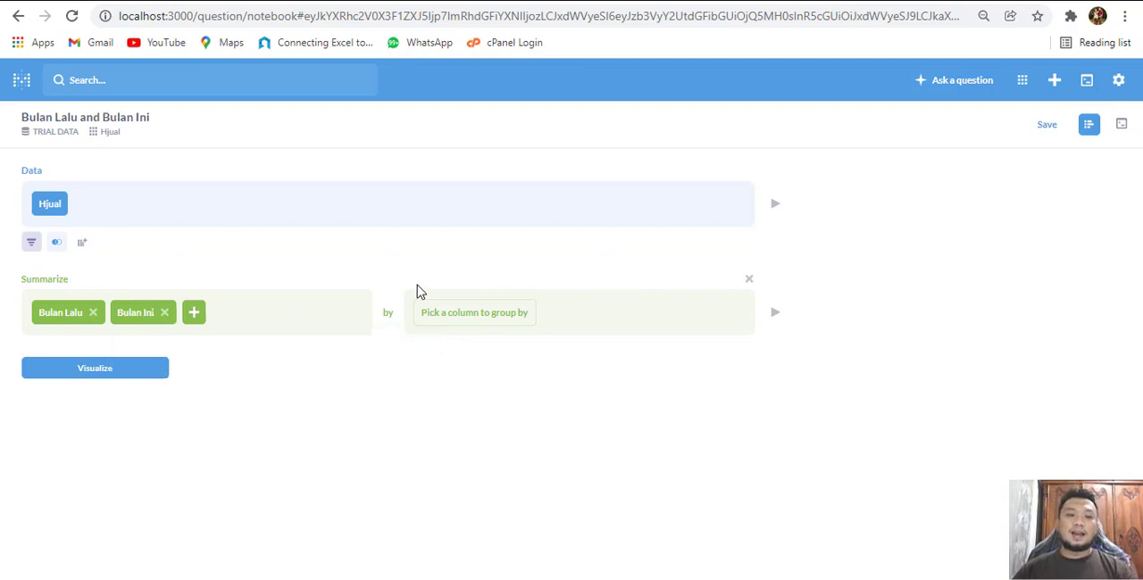
Open the time grouping choices of the Tanggal column for grouping the summary
{"action": "left_click", "coordinate": [512, 323]}
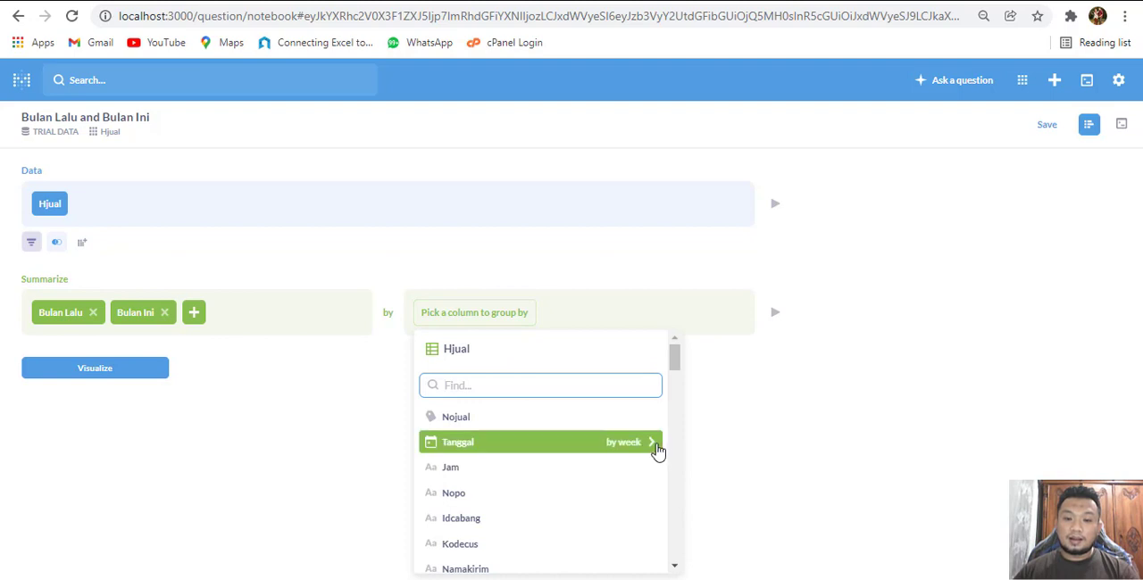
{"action": "left_click", "coordinate": [653, 443]}
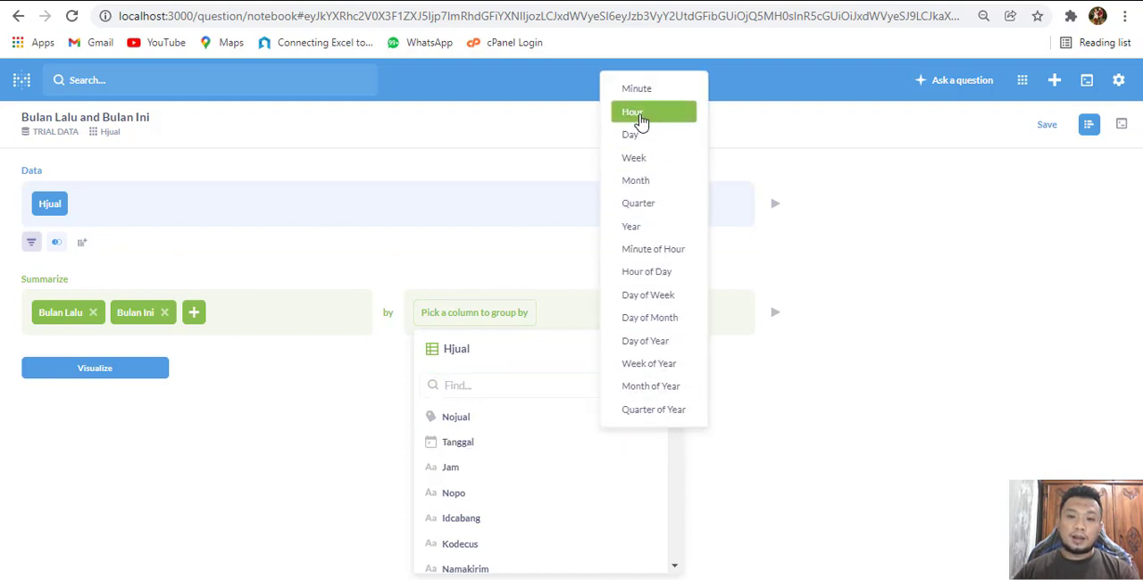
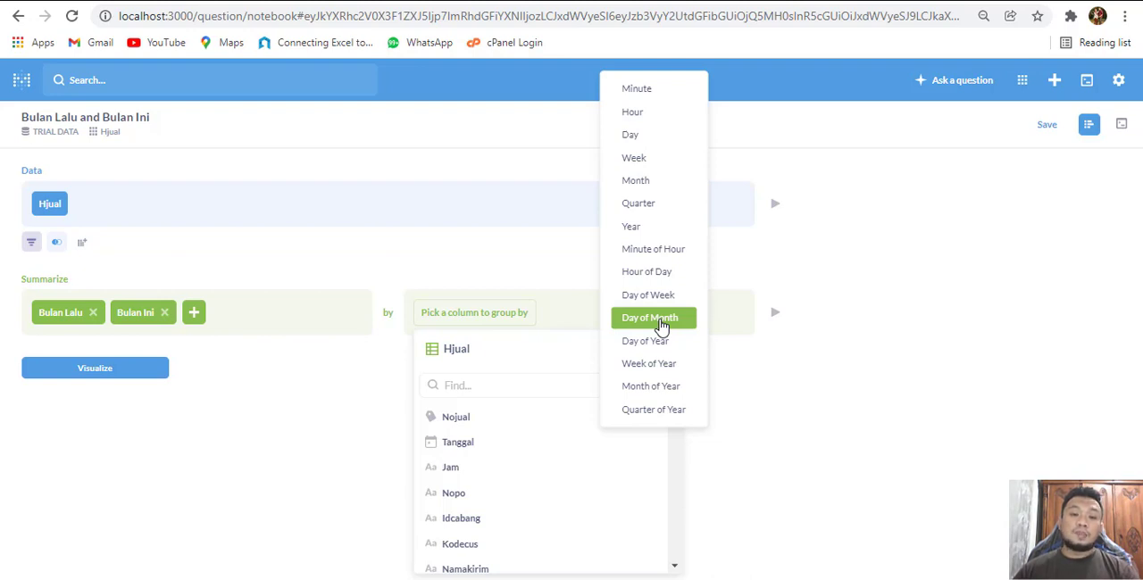
Group the Bulan Lalu and Bulan Ini summary by Tanggal's day of month and visualize the result
{"action": "left_click", "coordinate": [661, 323]}
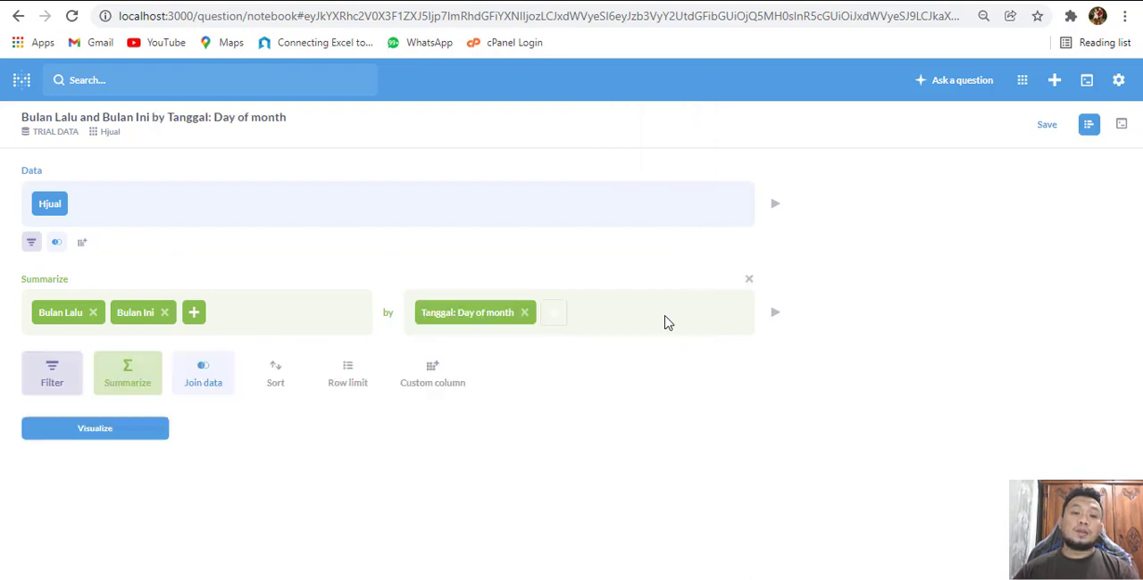
{"action": "left_click", "coordinate": [117, 429]}
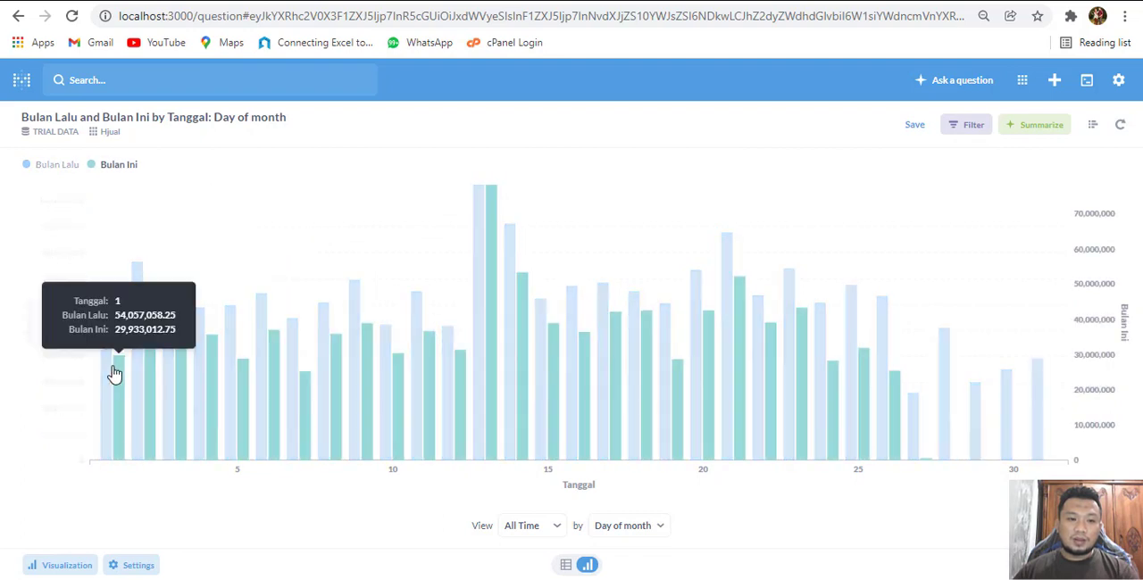
{"action": "mouse_move", "coordinate": [881, 387]}
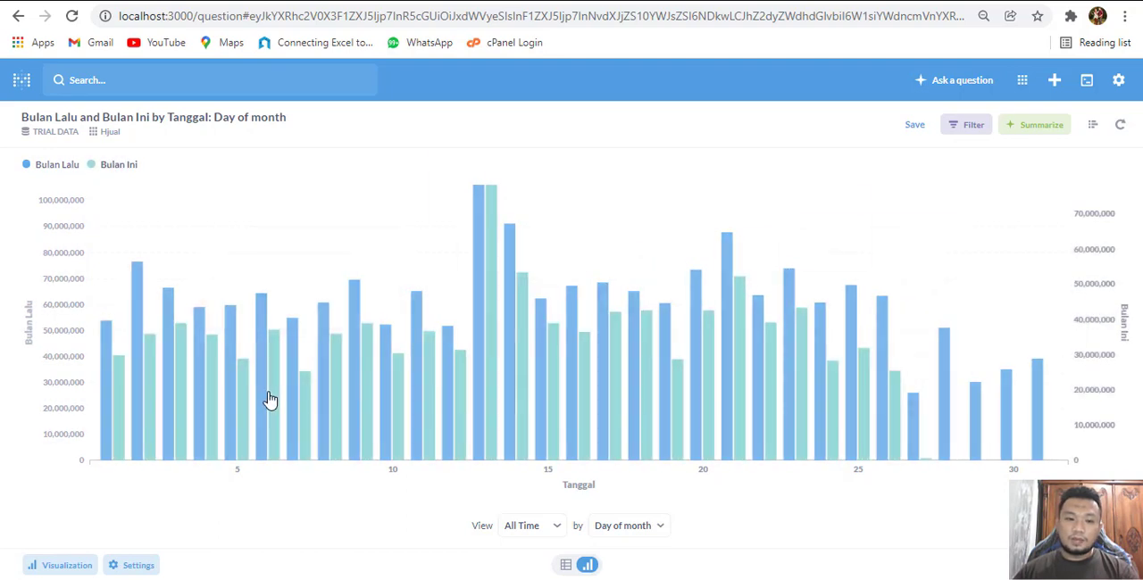
{"action": "left_click", "coordinate": [1094, 130]}
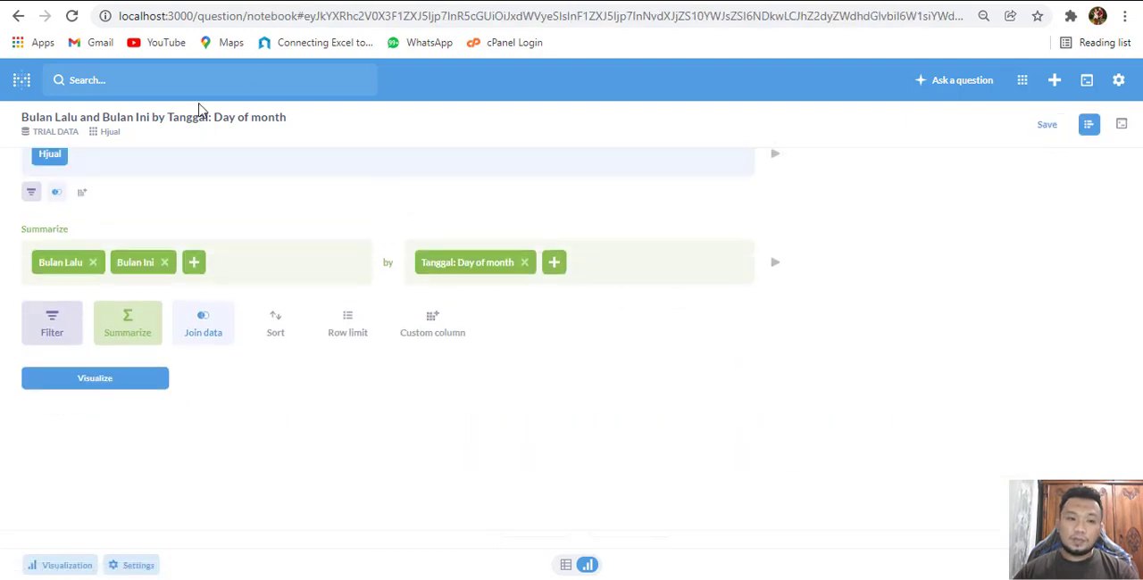
{"action": "left_click", "coordinate": [121, 432]}
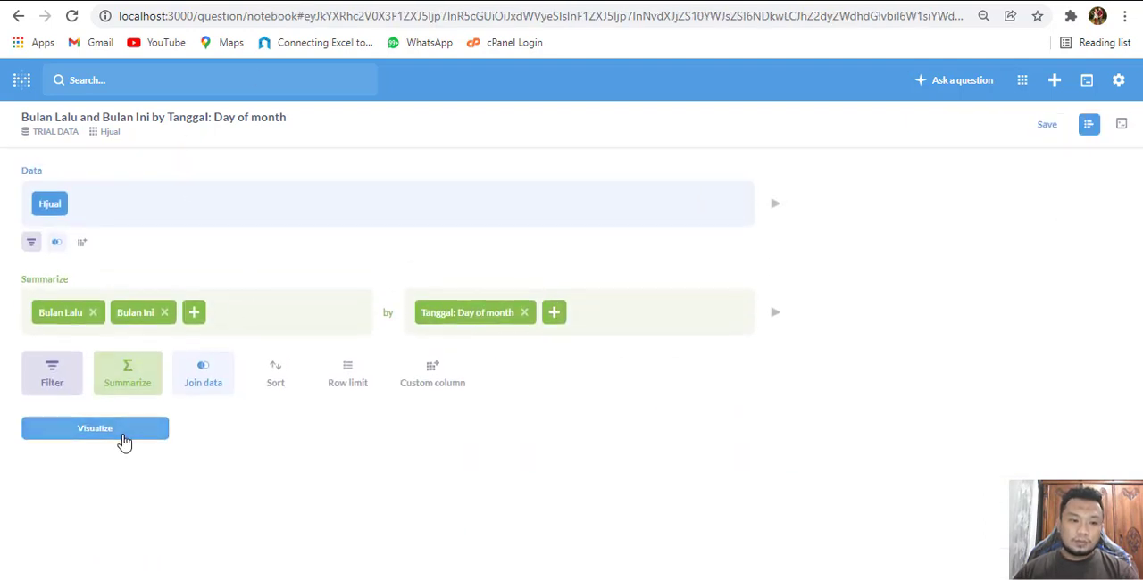
Show values on the bar chart's data points, displaying all values with full number formatting
{"action": "left_click", "coordinate": [144, 565]}
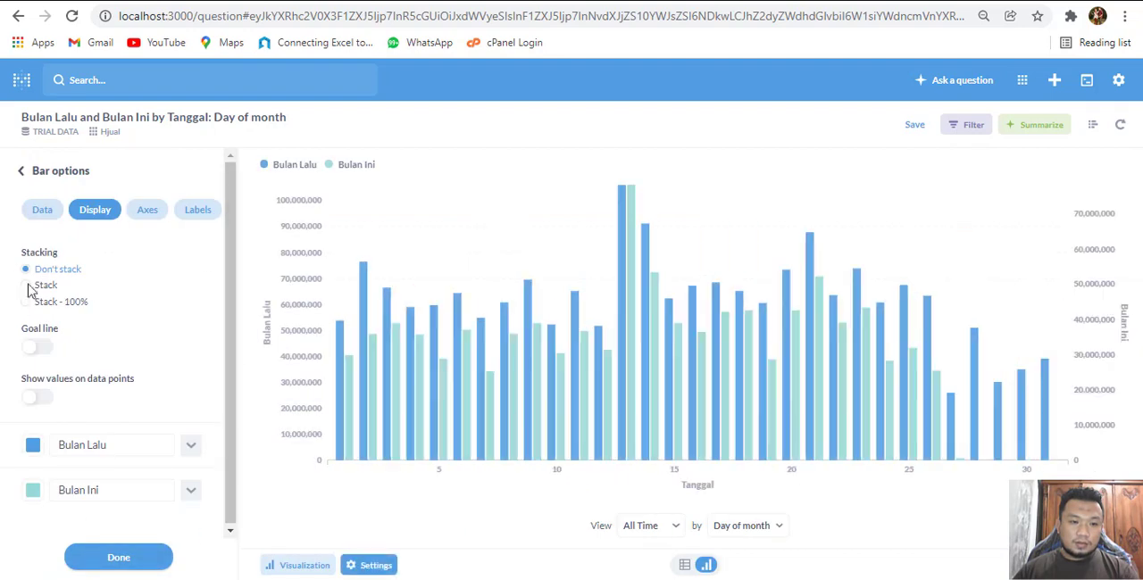
{"action": "left_click", "coordinate": [44, 399]}
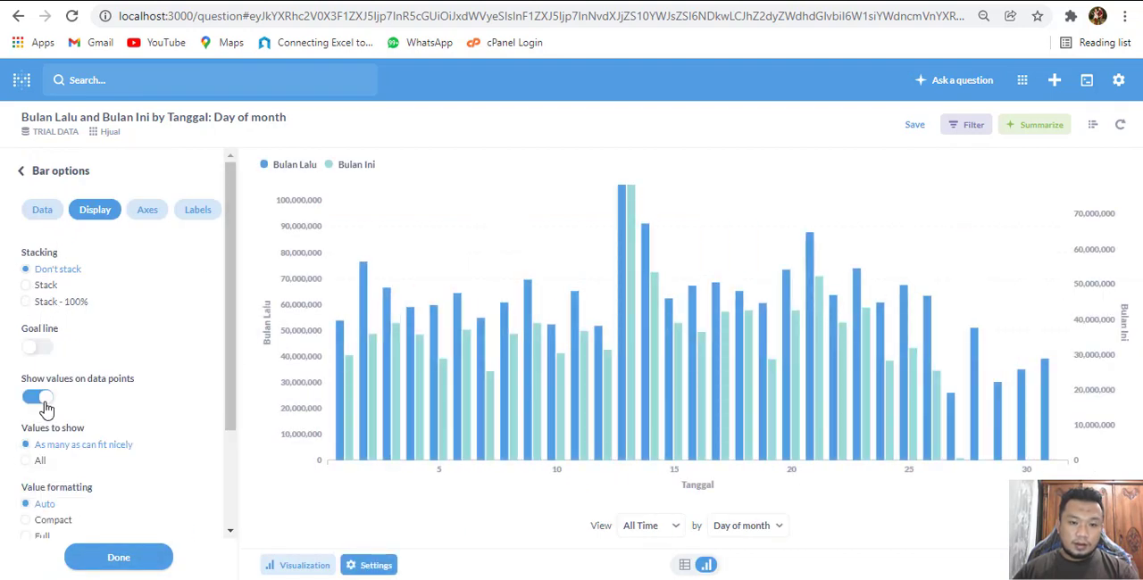
{"action": "left_click", "coordinate": [27, 461]}
{"action": "left_click", "coordinate": [39, 538]}
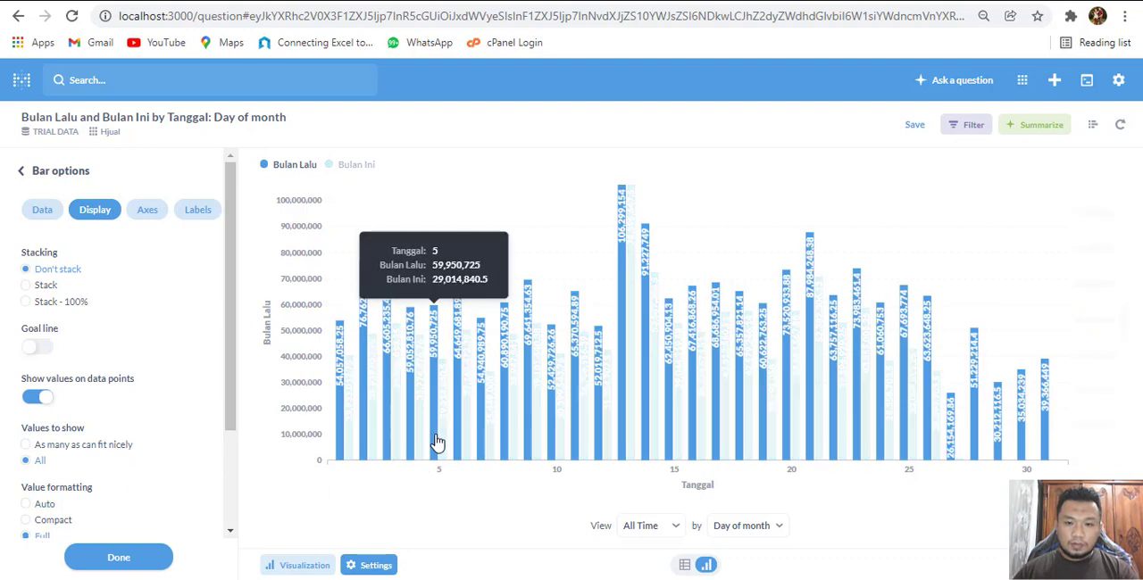
{"action": "left_click", "coordinate": [41, 217]}
{"action": "left_click", "coordinate": [78, 213]}
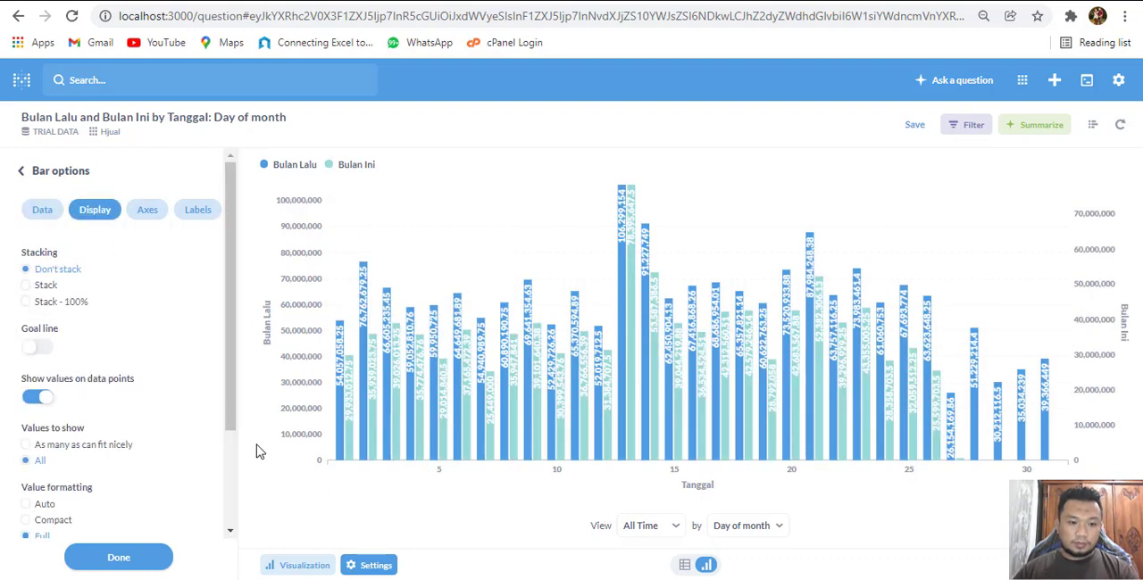
Change the visualization to a Combo chart and finish its settings
{"action": "left_click", "coordinate": [299, 565]}
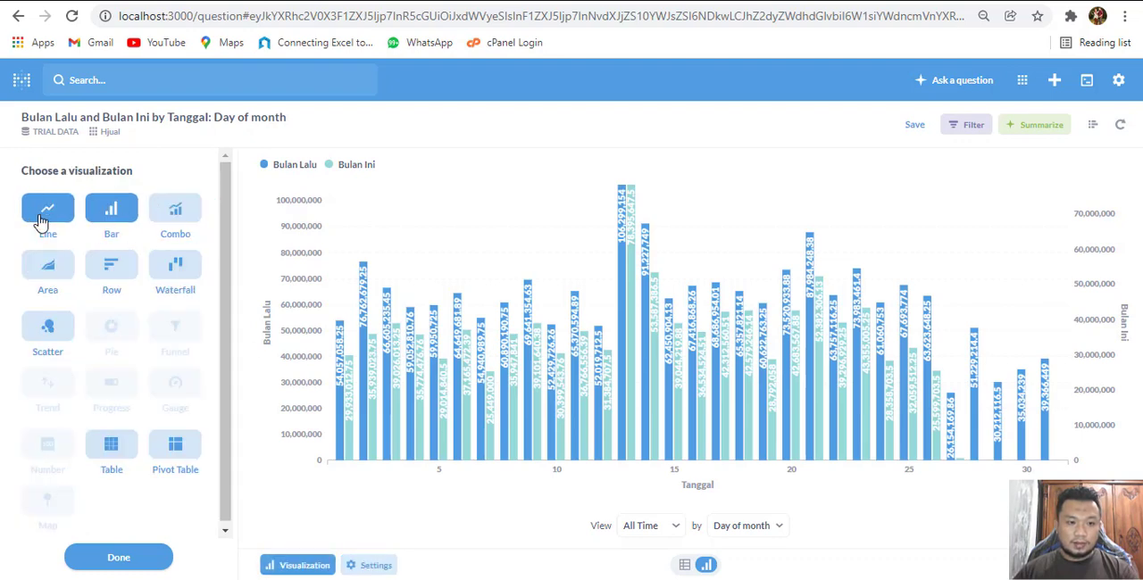
{"action": "left_click", "coordinate": [163, 217]}
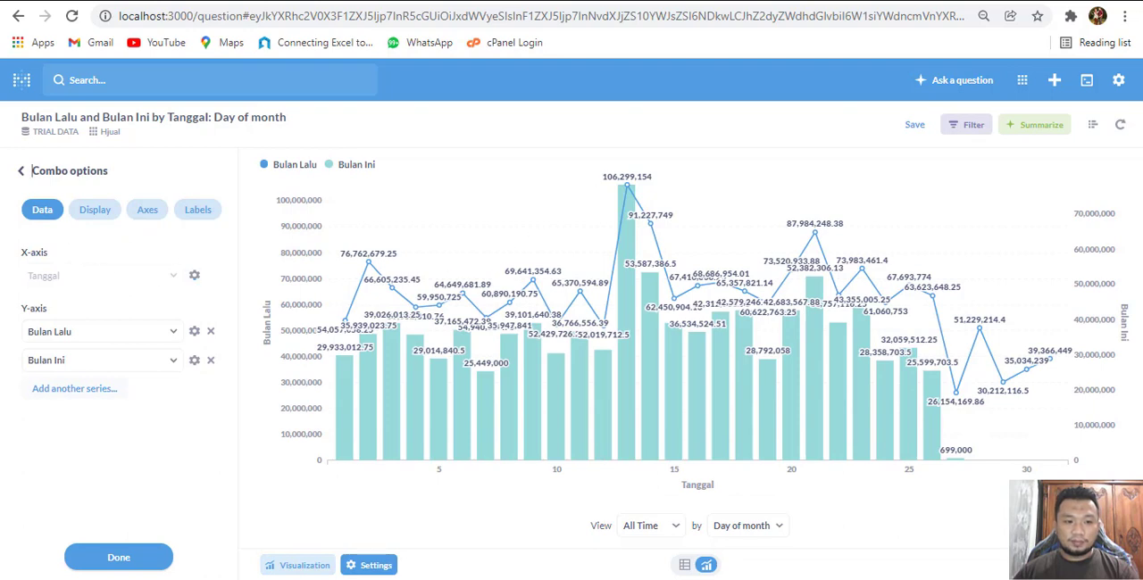
{"action": "left_click", "coordinate": [118, 558]}
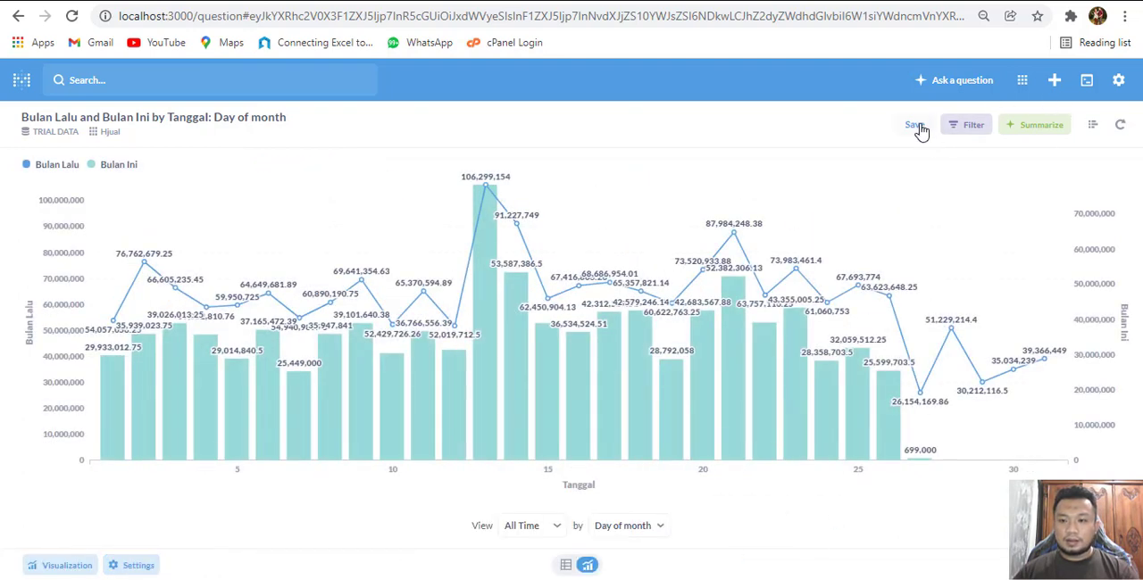
Save the question as "Grafik Perbandingan Penjualan" in Our analytics without adding it to a dashboard
{"action": "left_click", "coordinate": [915, 126]}
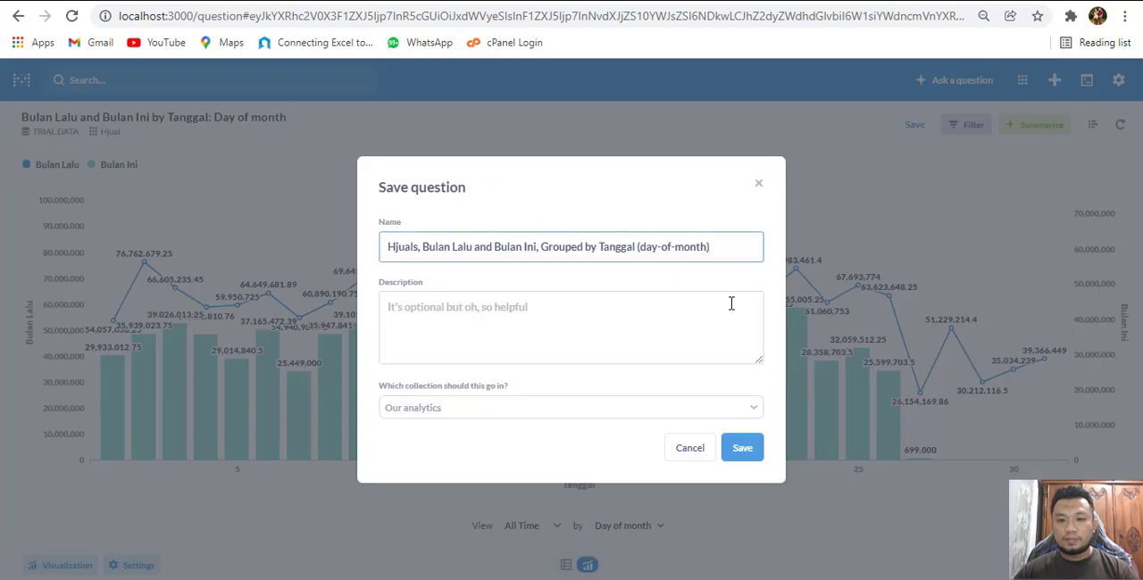
{"action": "left_click_drag", "start_coordinate": [728, 247], "coordinate": [237, 241]}
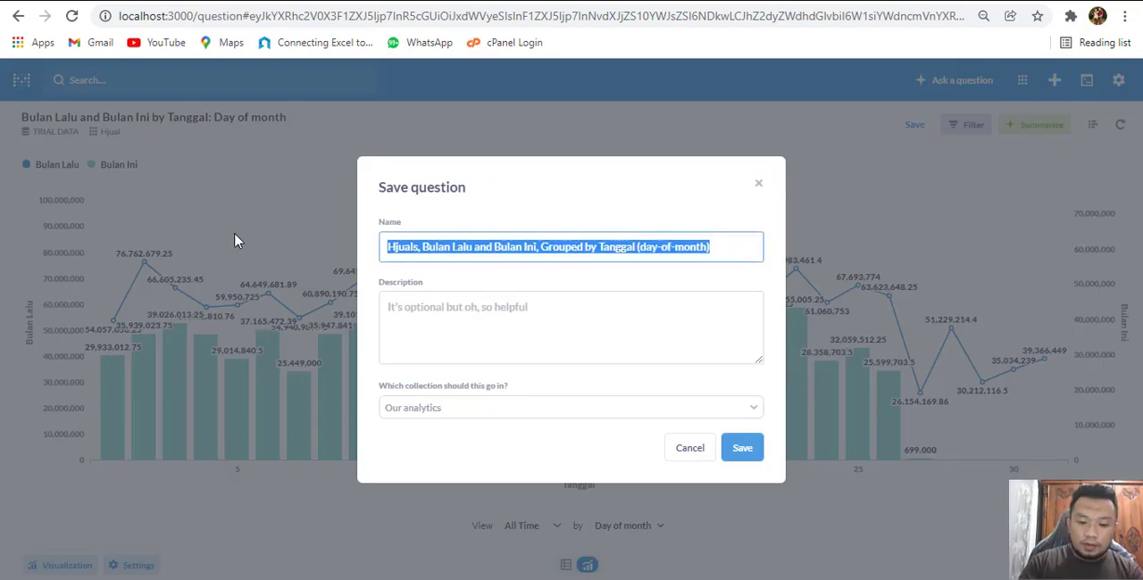
{"action": "type", "text": "Anal"}
{"action": "key", "text": "BackSpace"}
{"action": "key", "text": "BackSpace"}
{"action": "key", "text": "BackSpace"}
{"action": "key", "text": "BackSpace"}
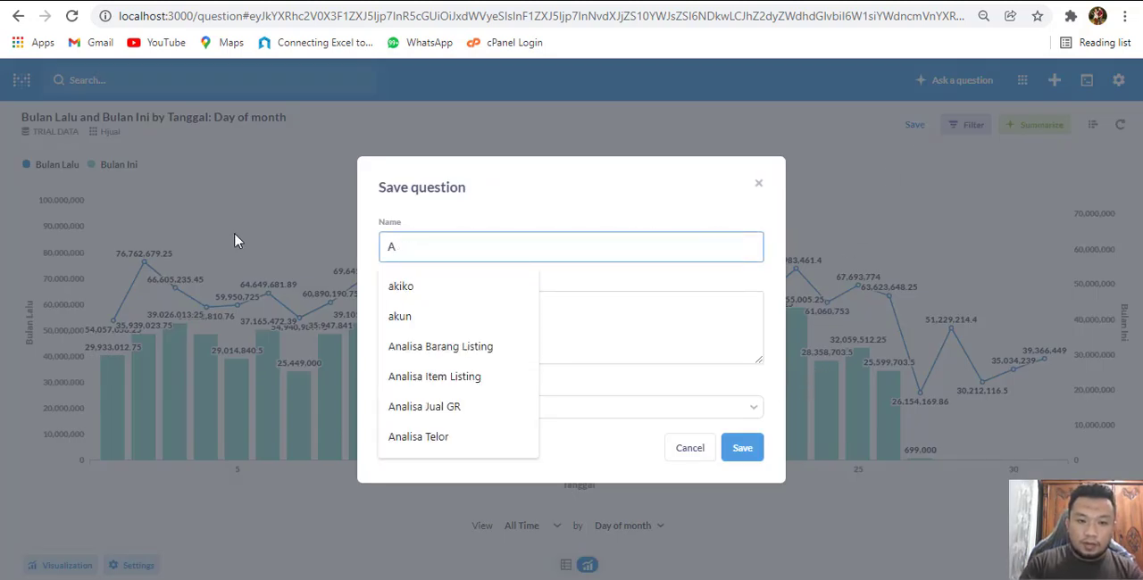
{"action": "type", "text": "Grafik"}
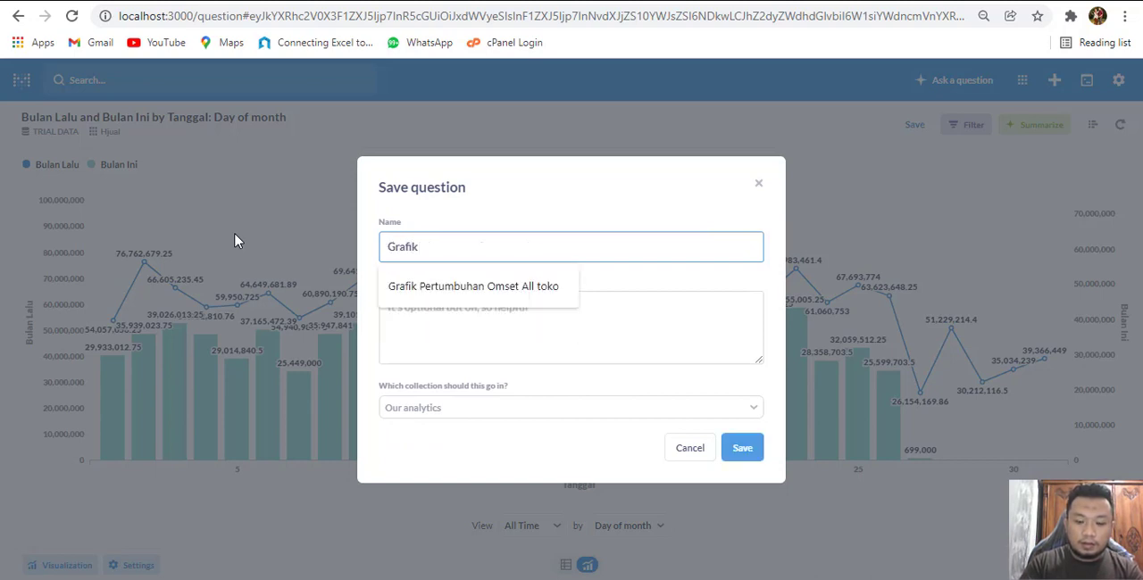
{"action": "type", "text": " Perban"}
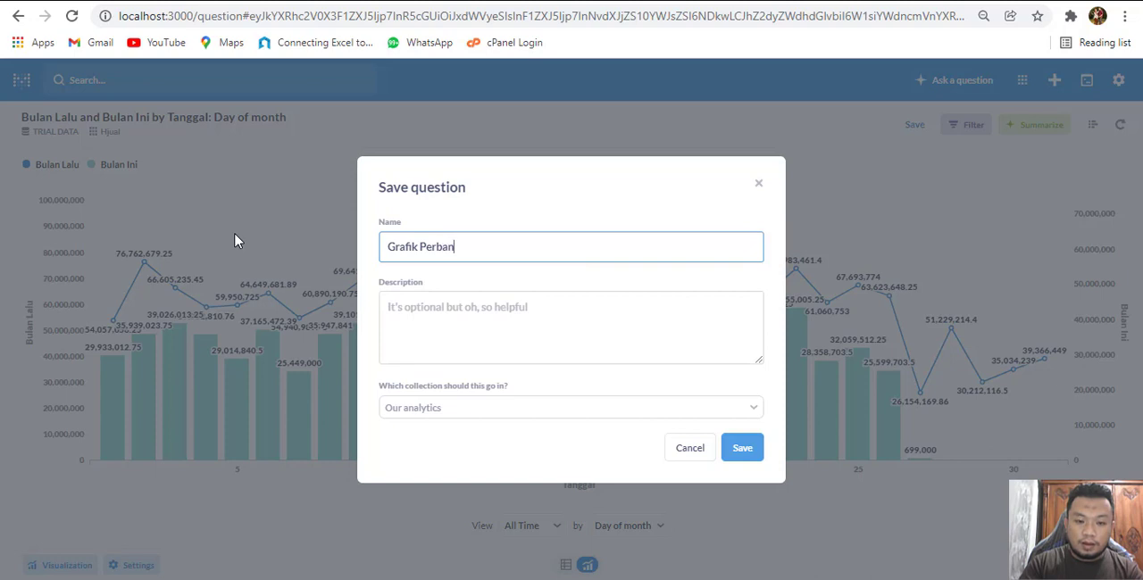
{"action": "type", "text": "dingan"}
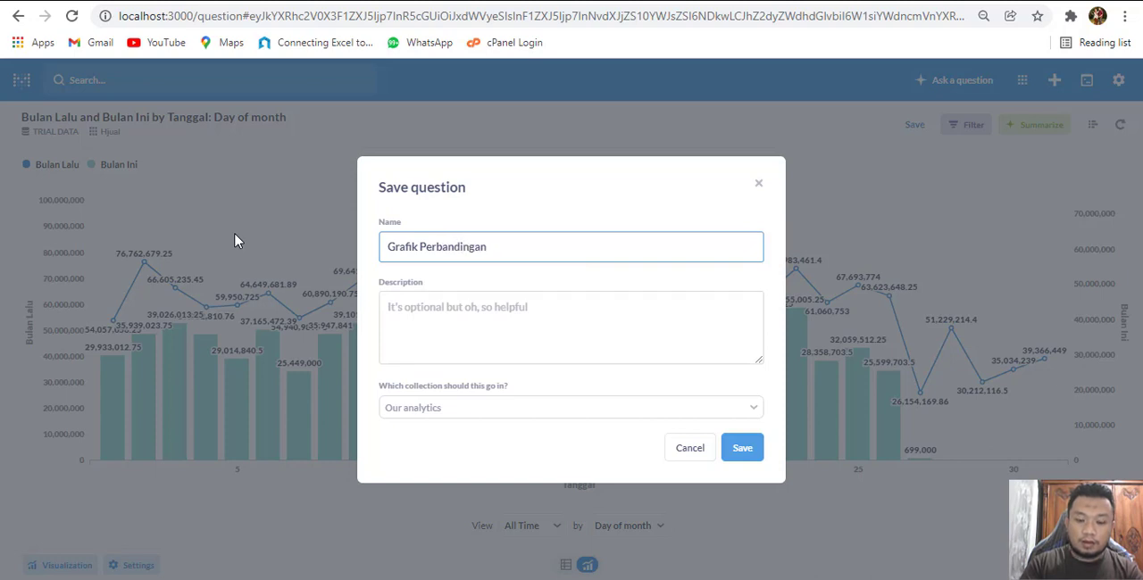
{"action": "type", "text": " Penjualan"}
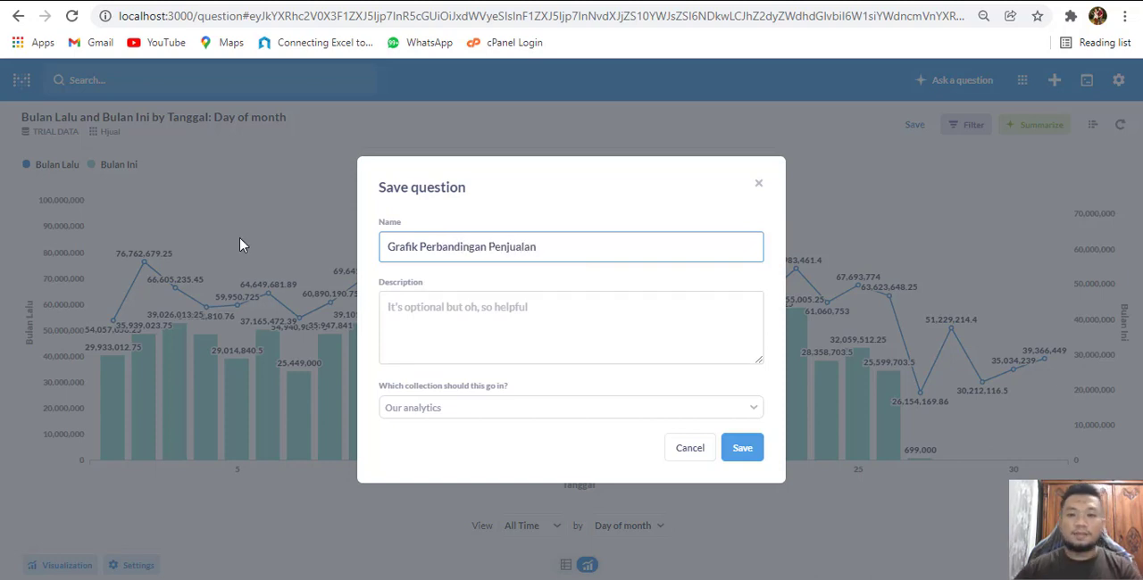
{"action": "left_click", "coordinate": [745, 448]}
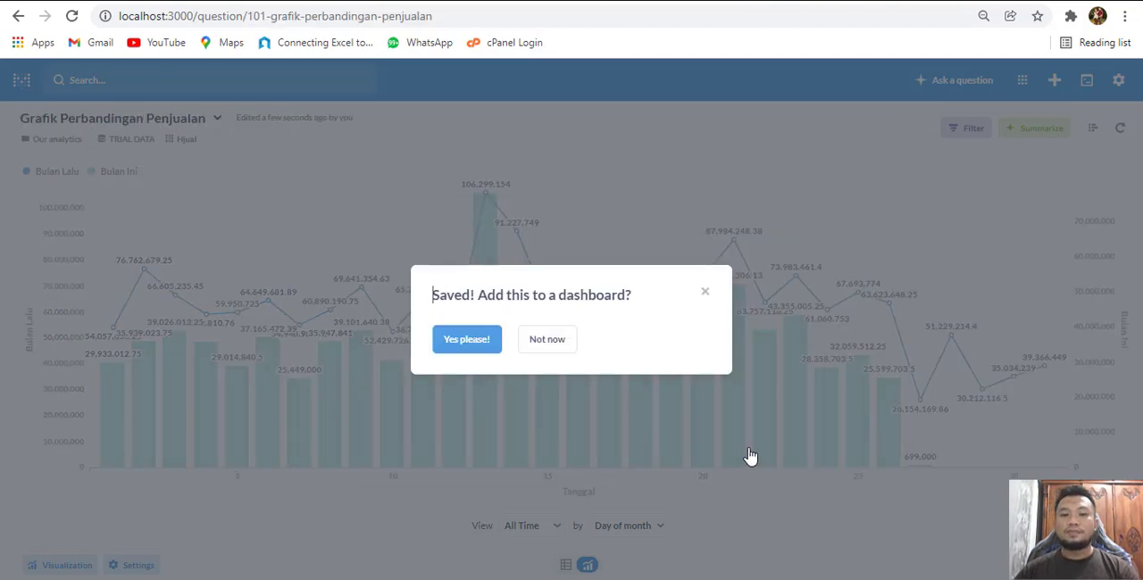
{"action": "left_click", "coordinate": [548, 340]}
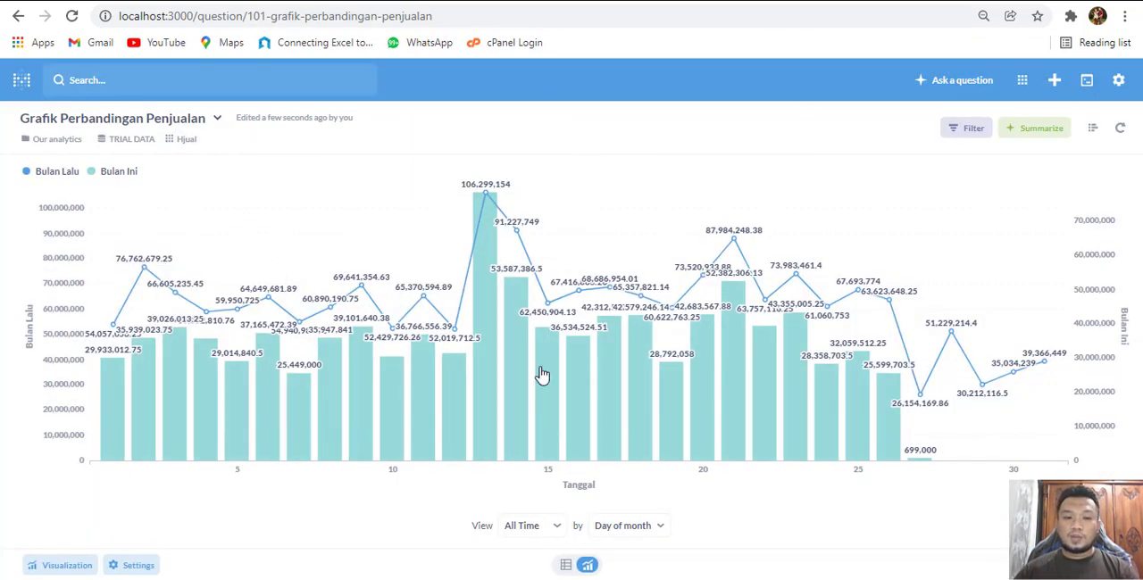
Set the period number in the Bulan Ini metric's interval condition to 0
{"action": "left_click", "coordinate": [1095, 131]}
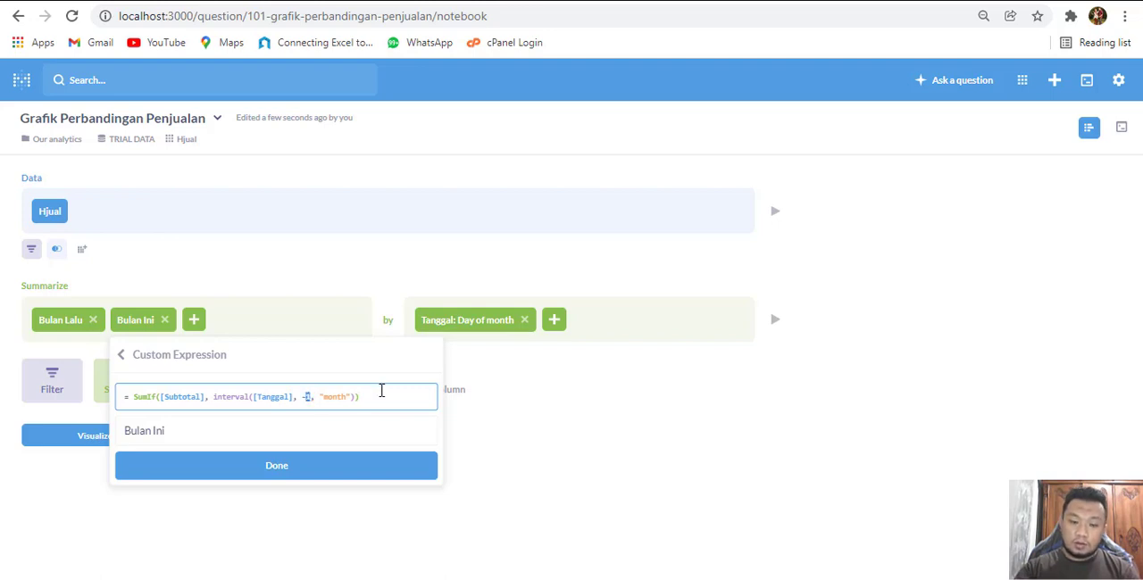
{"action": "key", "text": "BackSpace"}
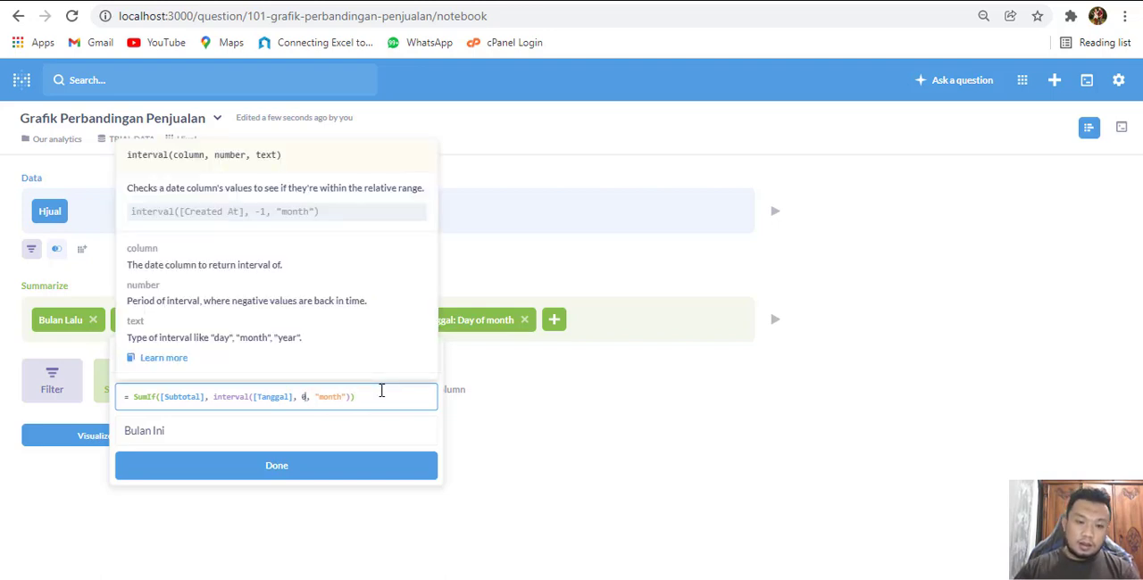
{"action": "left_click", "coordinate": [327, 478]}
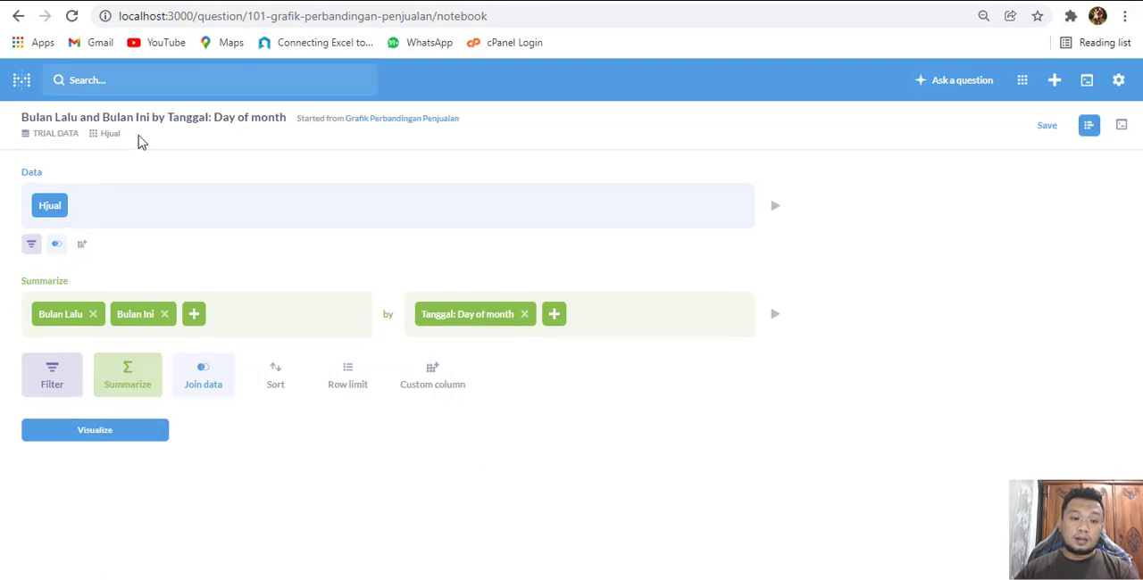
Set the period number in the Bulan Lalu metric's interval condition to -1
{"action": "left_click", "coordinate": [71, 316]}
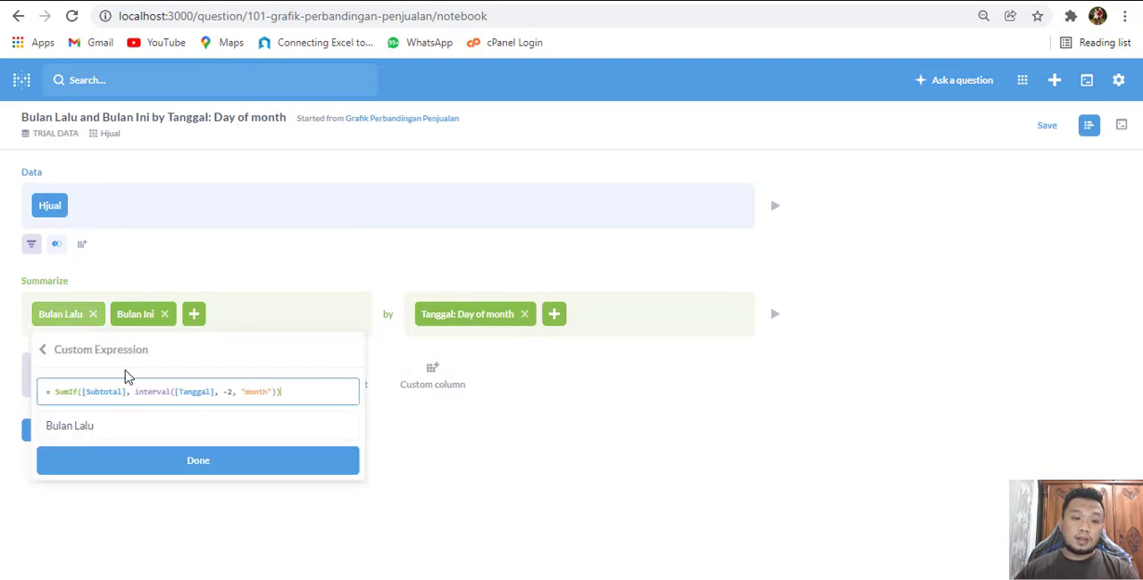
{"action": "left_click", "coordinate": [231, 391]}
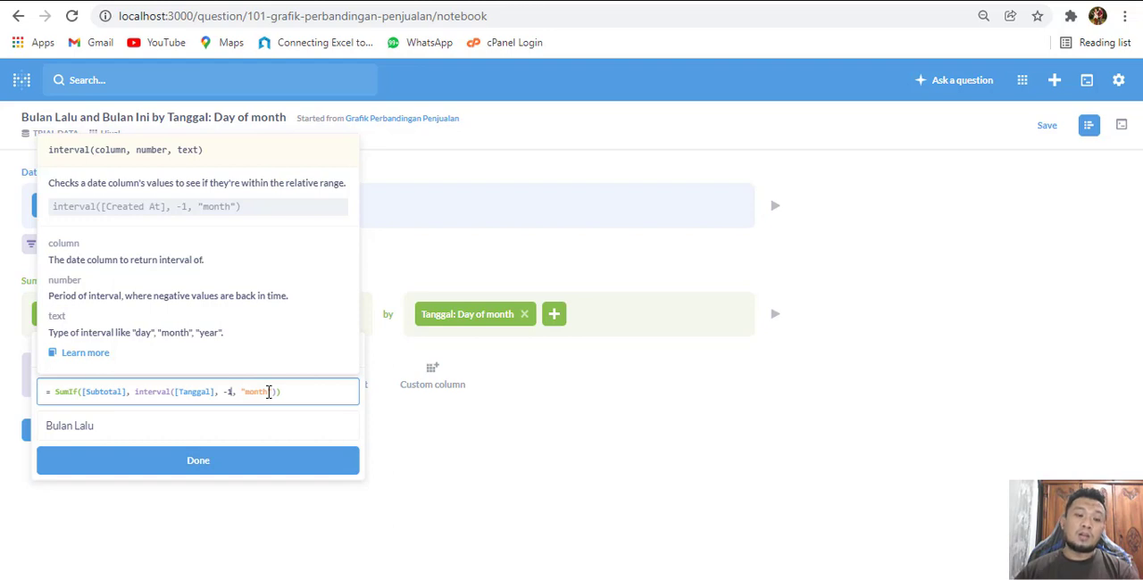
{"action": "left_click", "coordinate": [241, 463]}
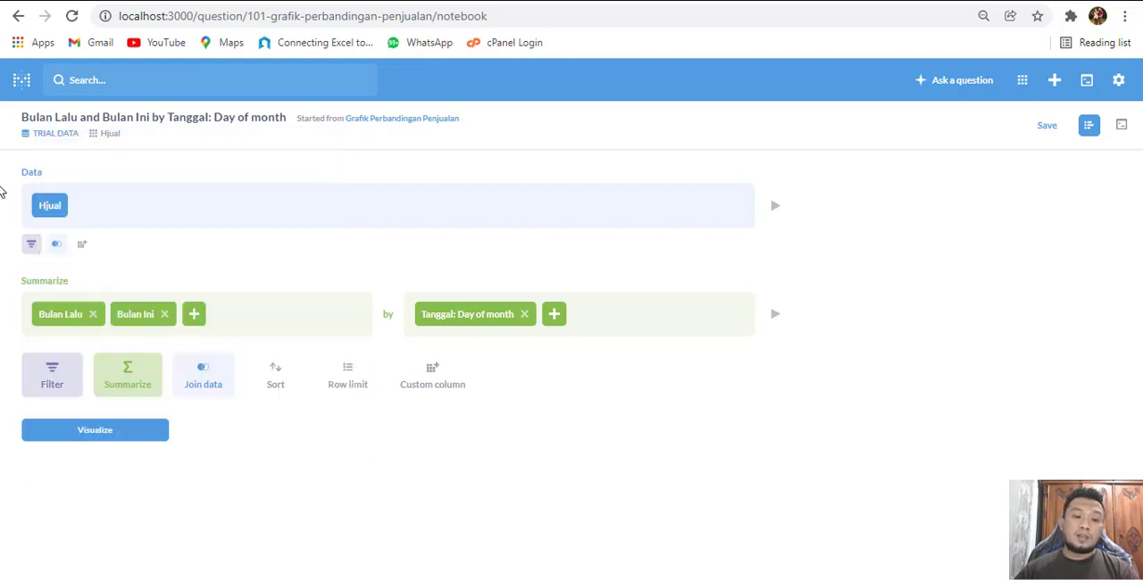
Check the Bulan Ini expression and save the changes over the original Grafik Perbandingan Penjualan question
{"action": "left_click", "coordinate": [138, 315]}
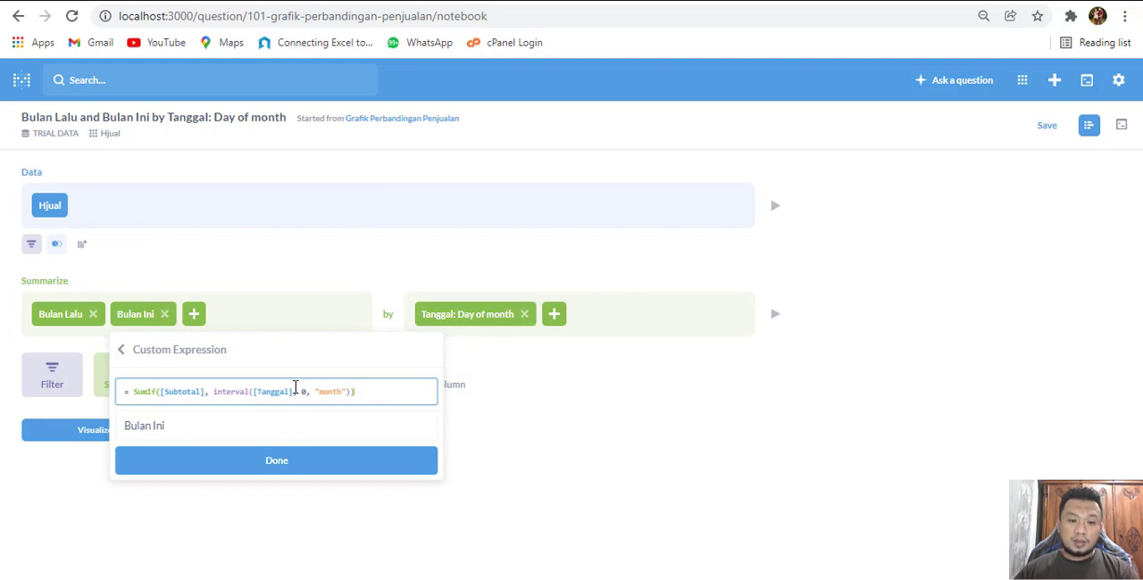
{"action": "left_click", "coordinate": [312, 470]}
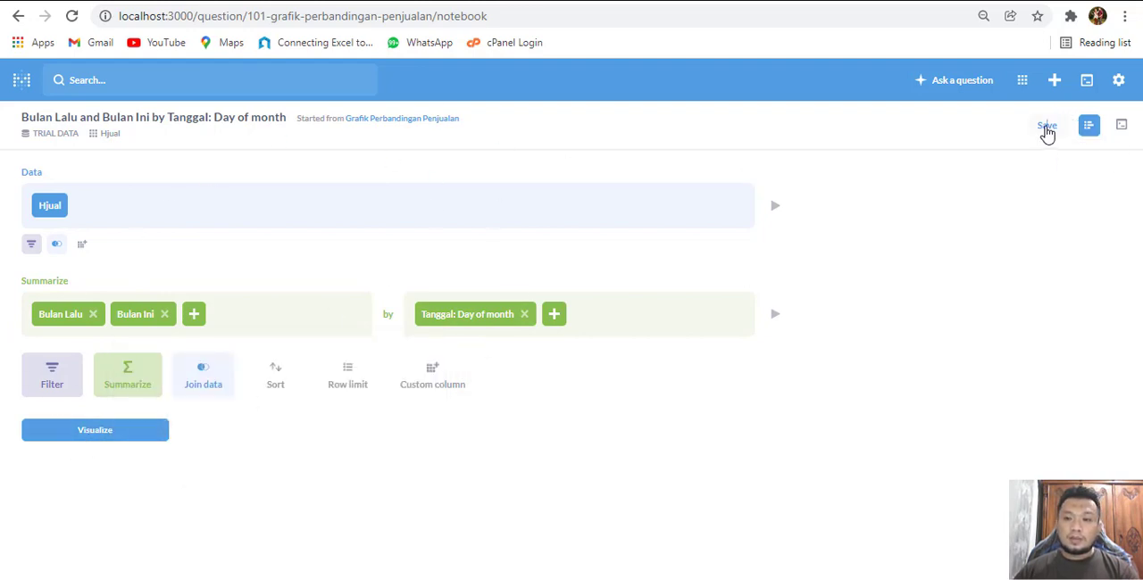
{"action": "left_click", "coordinate": [1042, 128]}
{"action": "left_click", "coordinate": [755, 372]}
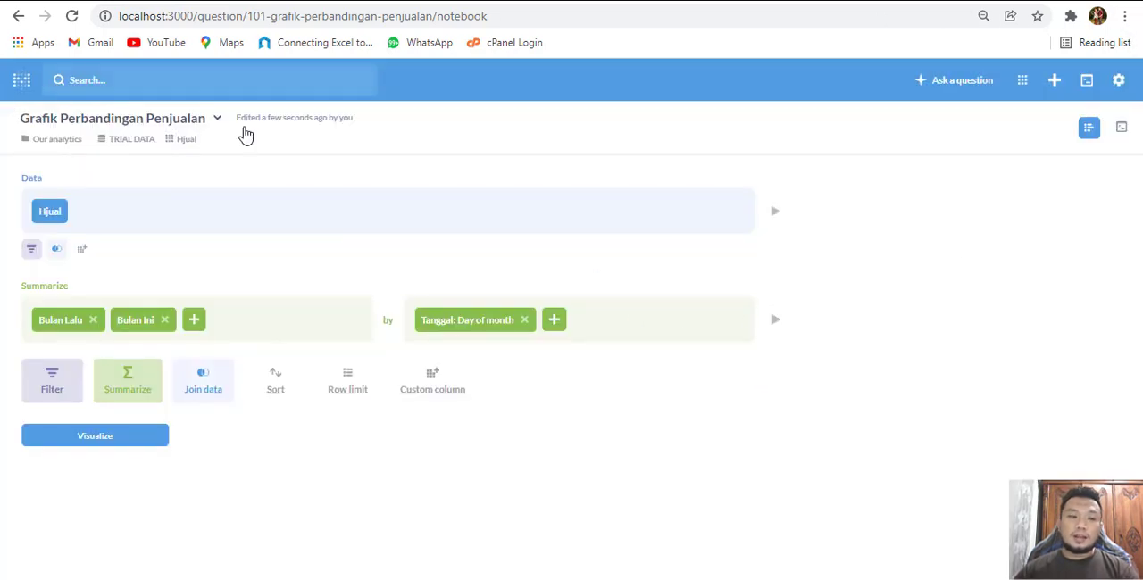
Create a new dashboard named "ANalisa Penjualan" in the Our analytics collection
{"action": "left_click", "coordinate": [1054, 79]}
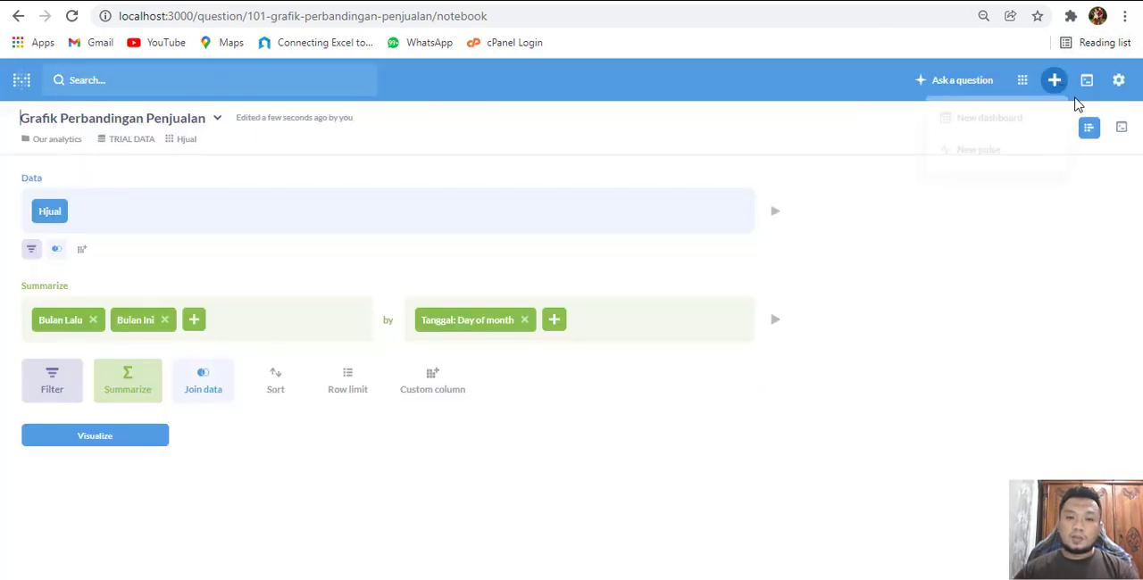
{"action": "left_click", "coordinate": [982, 125]}
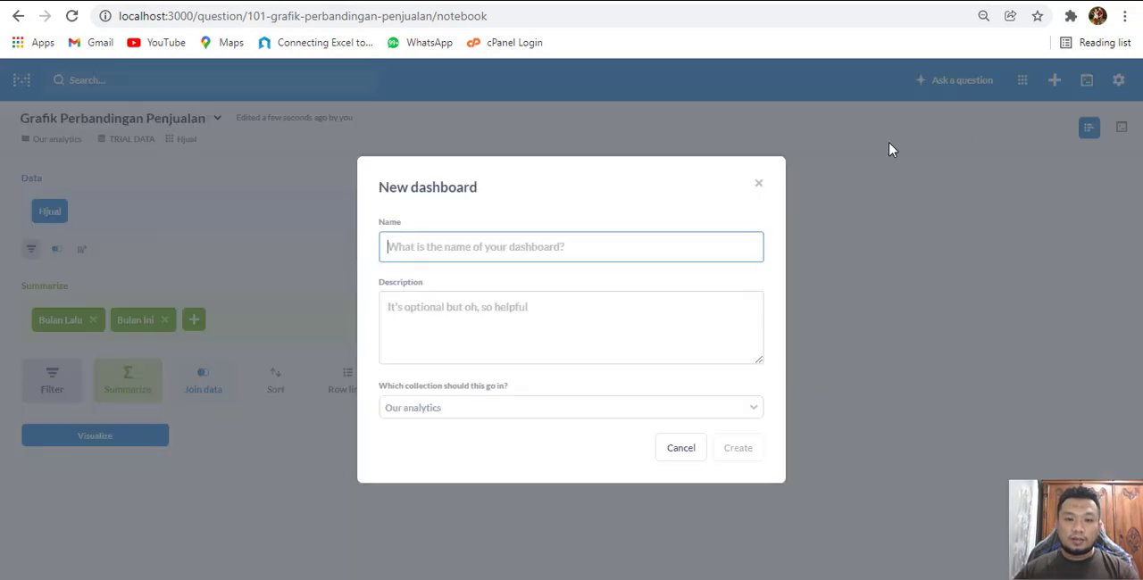
{"action": "left_click", "coordinate": [418, 246]}
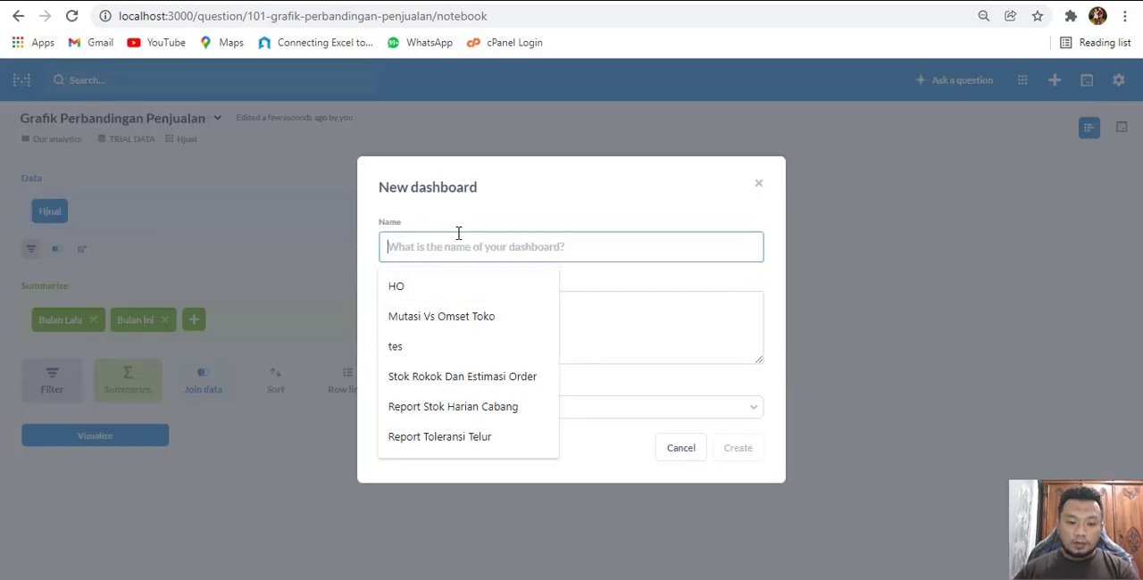
{"action": "type", "text": "ANalisa"}
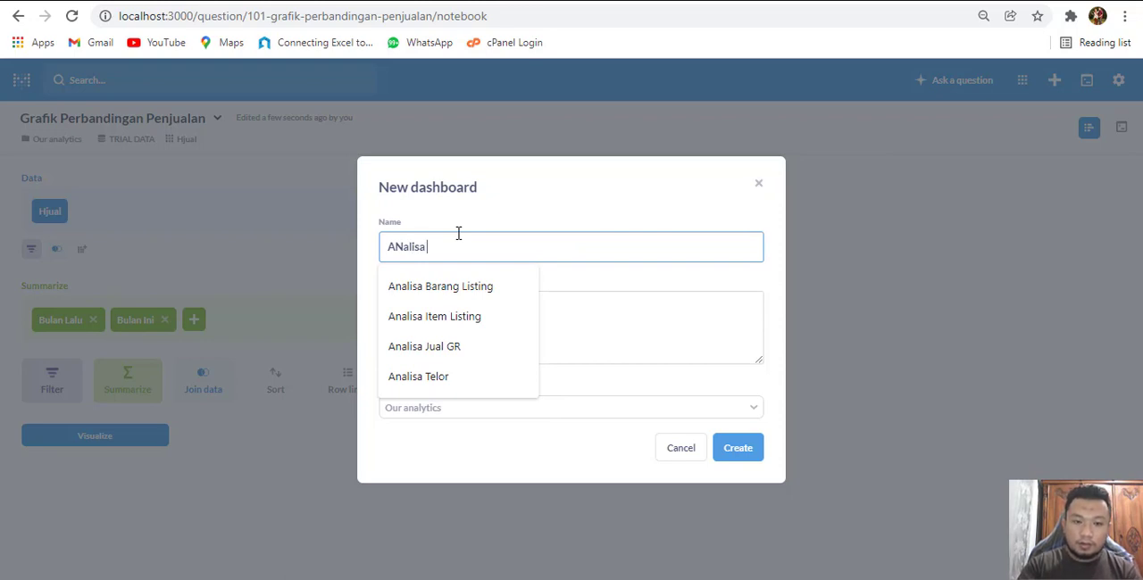
{"action": "type", "text": " Penjualan"}
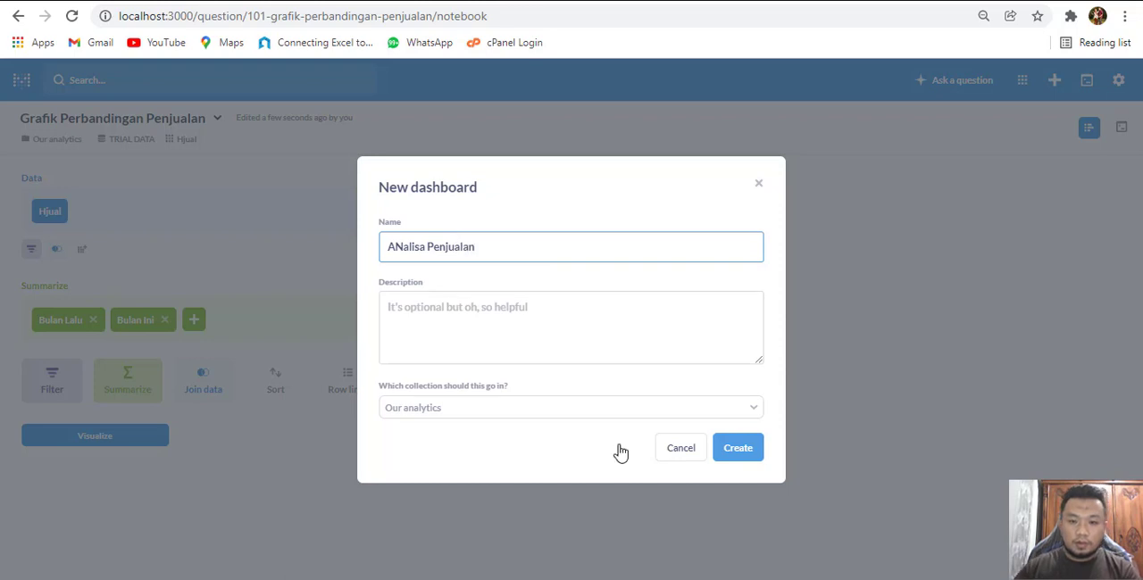
{"action": "left_click", "coordinate": [746, 449]}
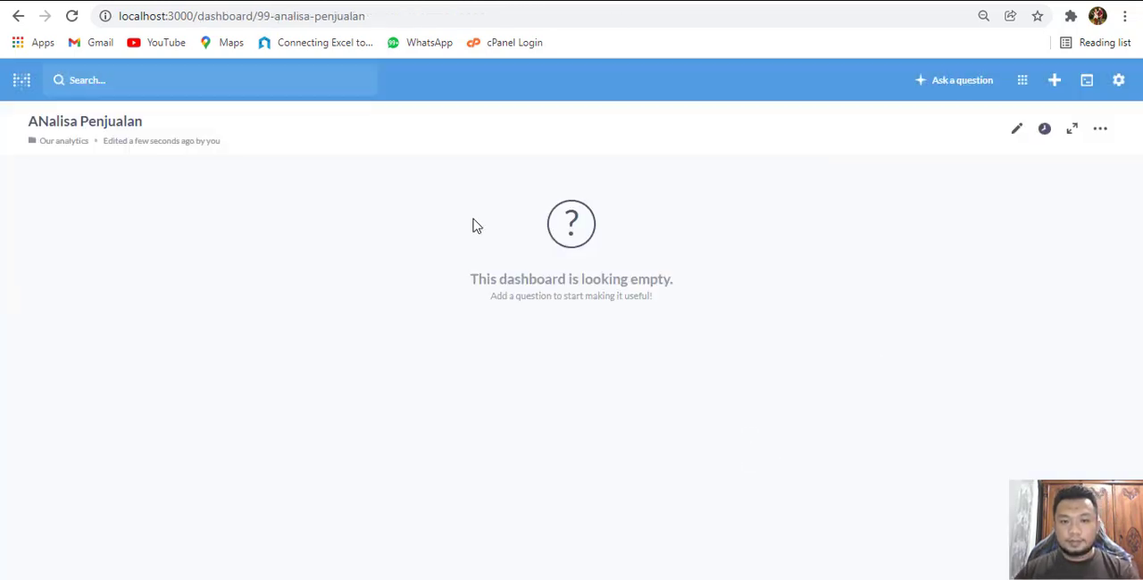
Start editing the dashboard and add the Total margin and Total Penjualan number questions to it
{"action": "left_click", "coordinate": [1017, 129]}
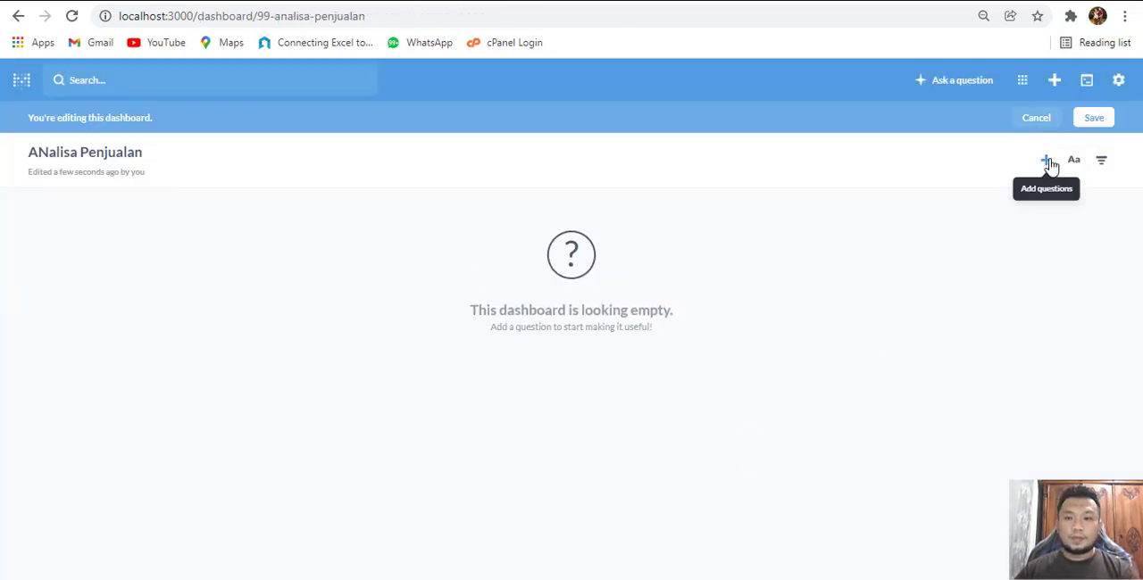
{"action": "left_click", "coordinate": [1047, 161]}
{"action": "scroll", "coordinate": [1008, 357], "scroll_direction": "down", "scroll_amount": 3}
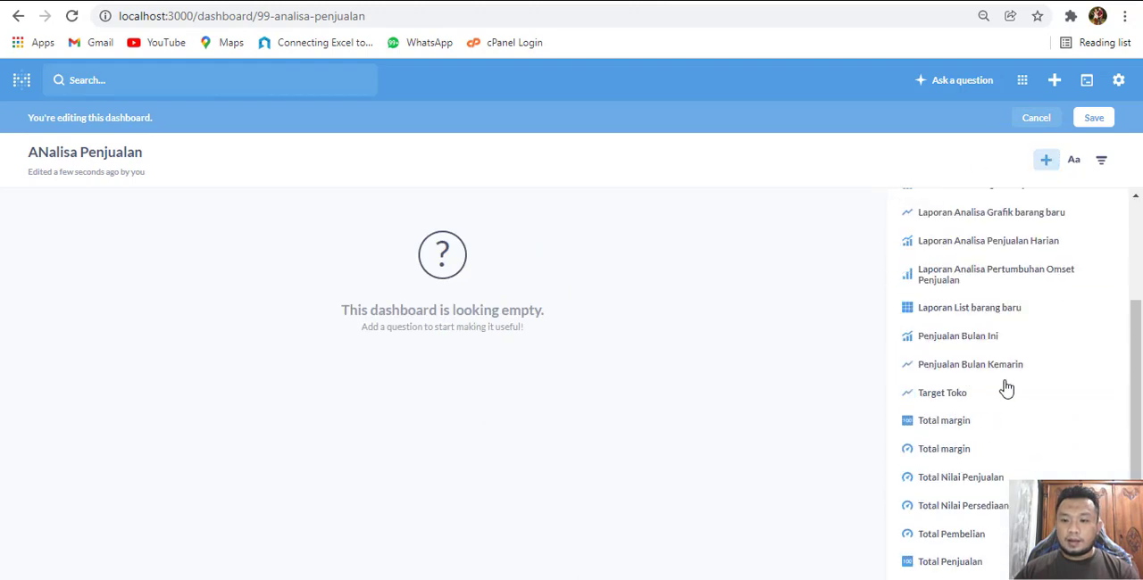
{"action": "left_click", "coordinate": [973, 421]}
{"action": "left_click", "coordinate": [957, 560]}
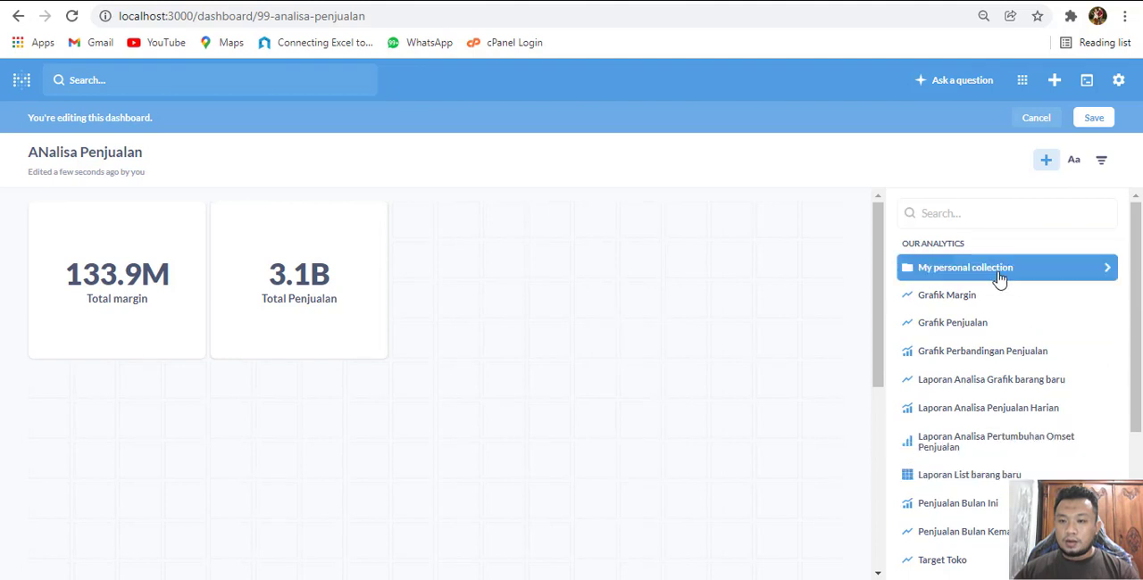
Add the Grafik Margin, Grafik Penjualan and Grafik Perbandingan Penjualan charts to the dashboard and save it
{"action": "left_click", "coordinate": [970, 296]}
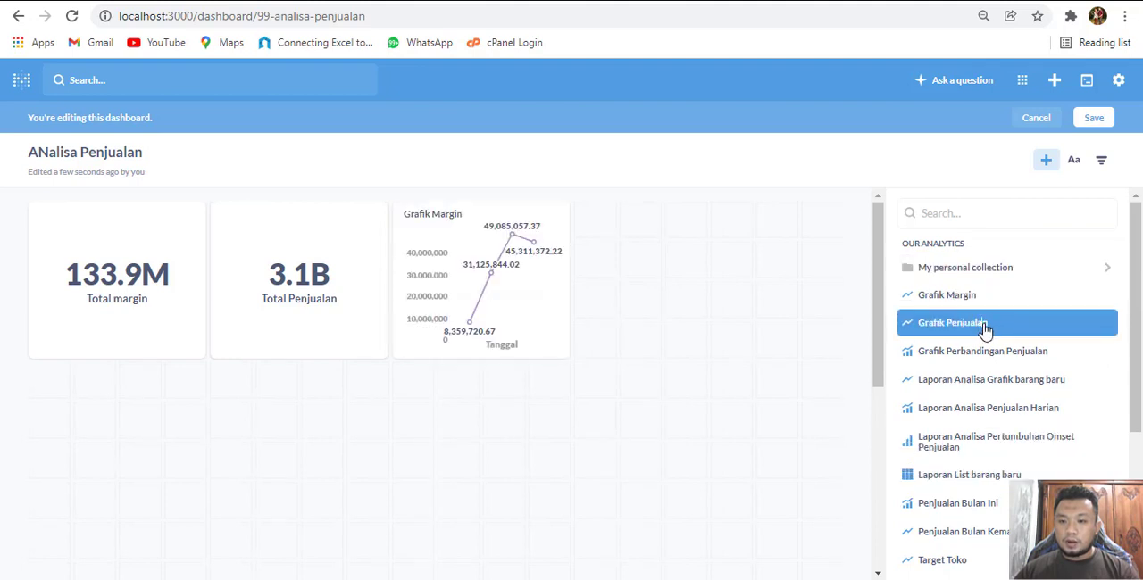
{"action": "left_click", "coordinate": [984, 328]}
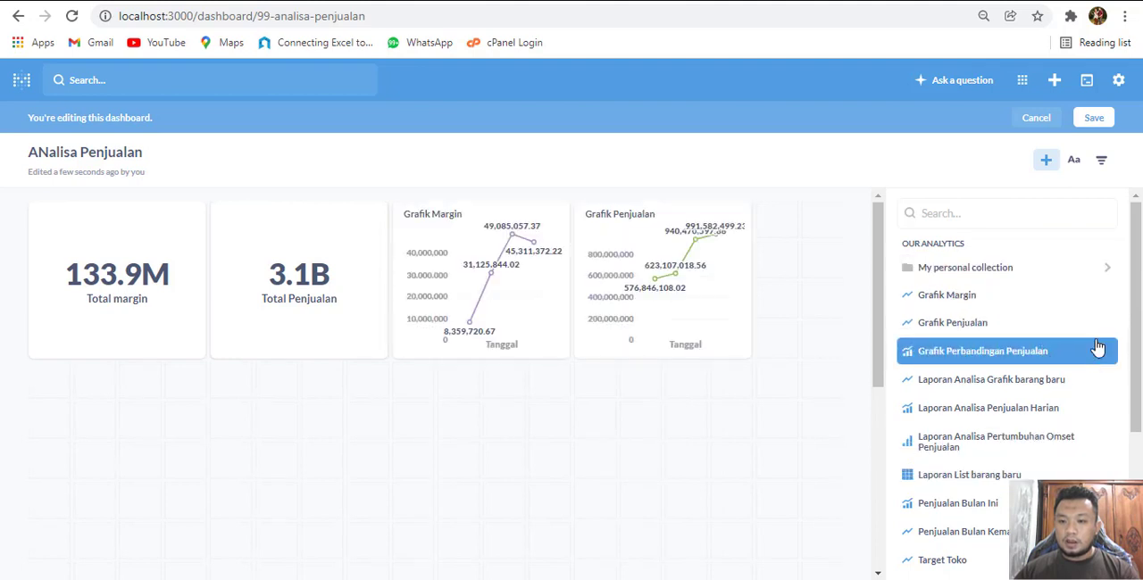
{"action": "left_click", "coordinate": [1029, 353]}
{"action": "scroll", "coordinate": [268, 359], "scroll_direction": "down", "scroll_amount": 1}
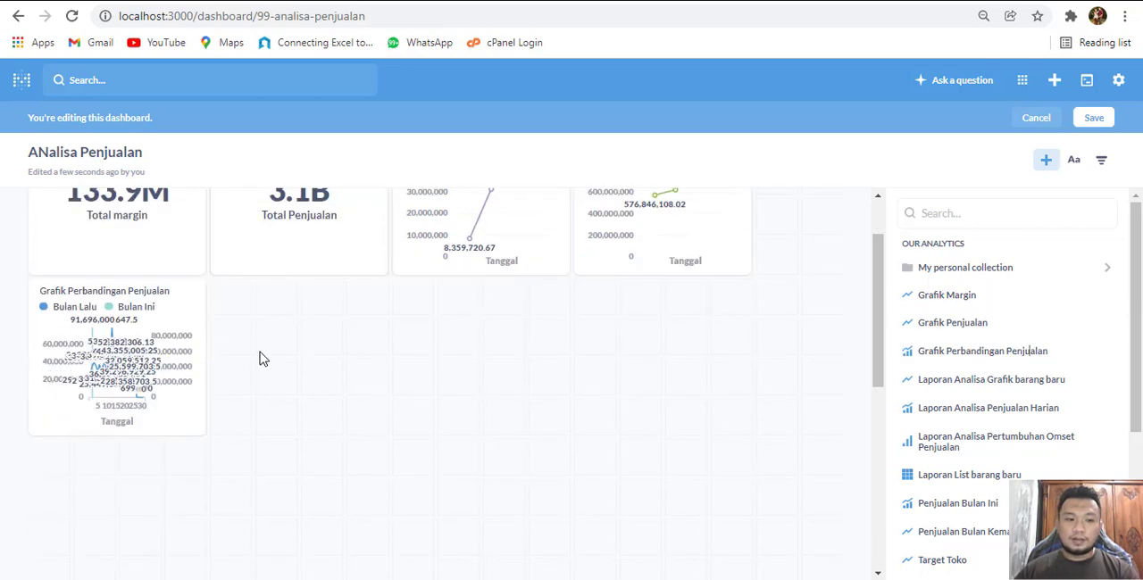
{"action": "scroll", "coordinate": [268, 295], "scroll_direction": "up", "scroll_amount": 1}
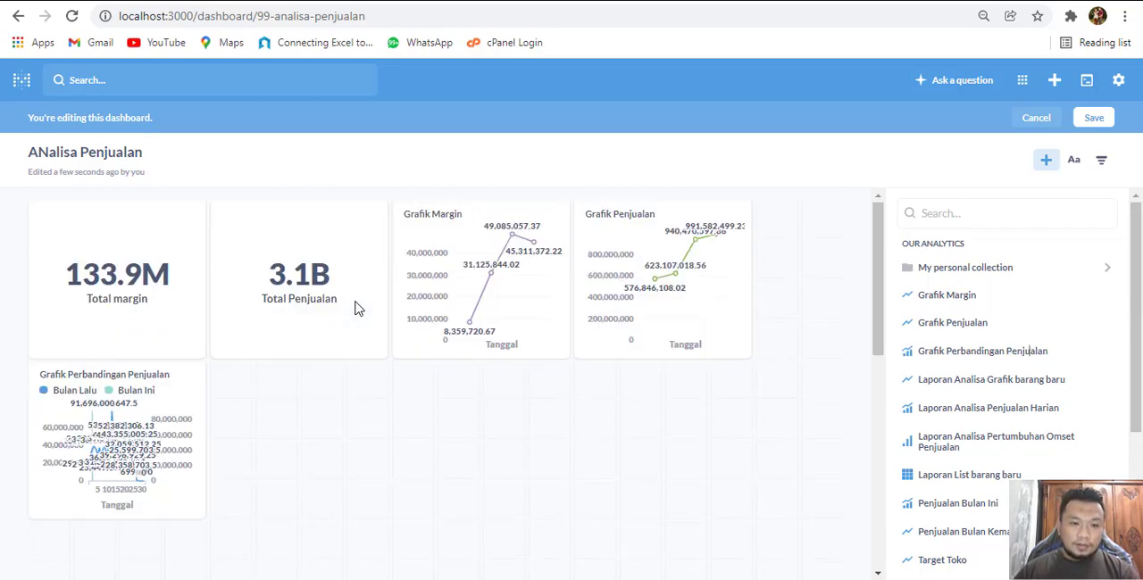
{"action": "left_click", "coordinate": [1093, 117]}
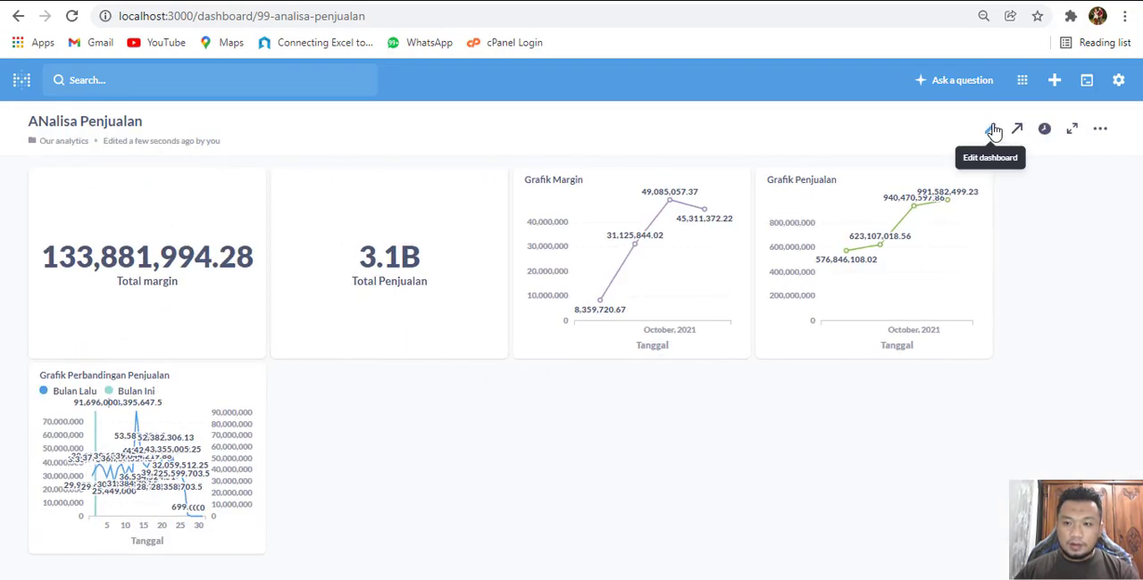
Reopen the dashboard for editing and move the Grafik Margin and Grafik Penjualan cards to the row below the totals
{"action": "left_click", "coordinate": [991, 127]}
{"action": "scroll", "coordinate": [625, 250], "scroll_direction": "down", "scroll_amount": 1}
{"action": "left_click_drag", "start_coordinate": [585, 241], "coordinate": [457, 397]}
{"action": "left_click_drag", "start_coordinate": [762, 365], "coordinate": [566, 398]}
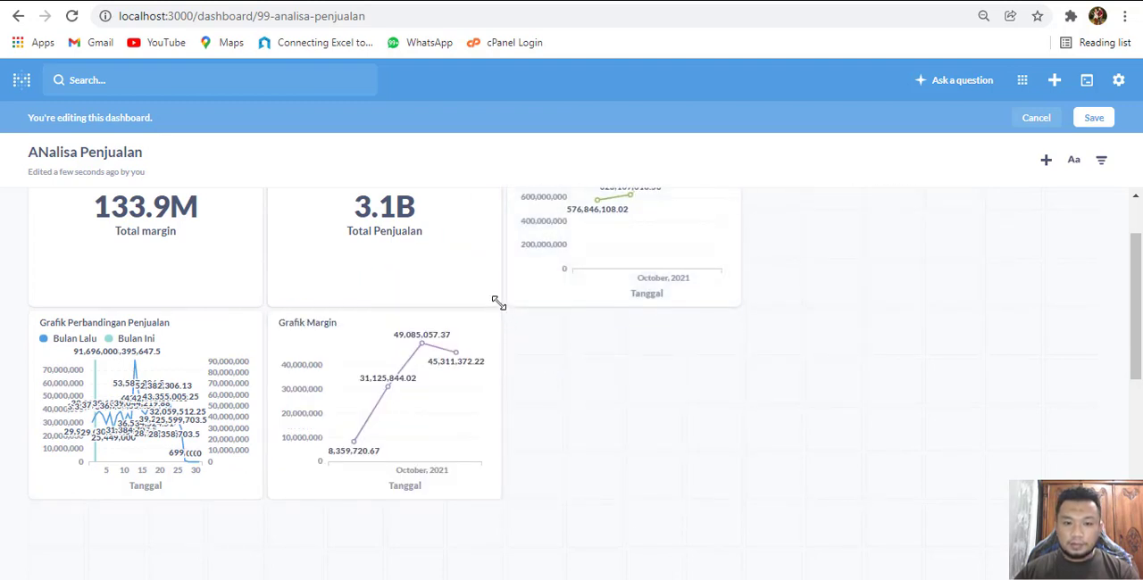
Widen and flatten the Total margin and Total Penjualan cards so they share the first row side by side
{"action": "left_click_drag", "start_coordinate": [643, 283], "coordinate": [848, 253]}
{"action": "scroll", "coordinate": [811, 304], "scroll_direction": "up", "scroll_amount": 1}
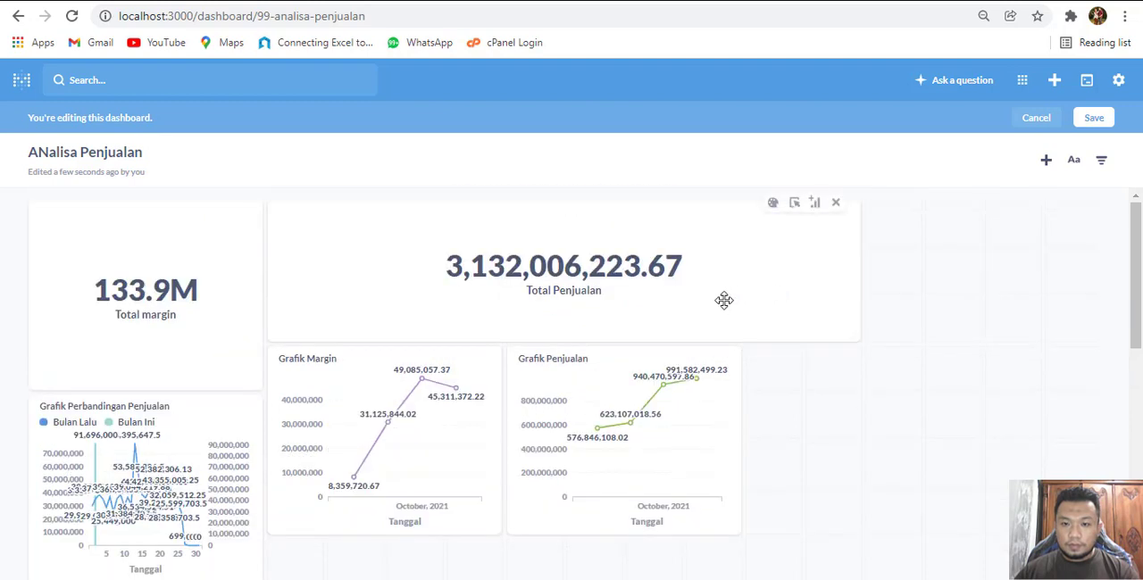
{"action": "left_click_drag", "start_coordinate": [748, 293], "coordinate": [970, 263]}
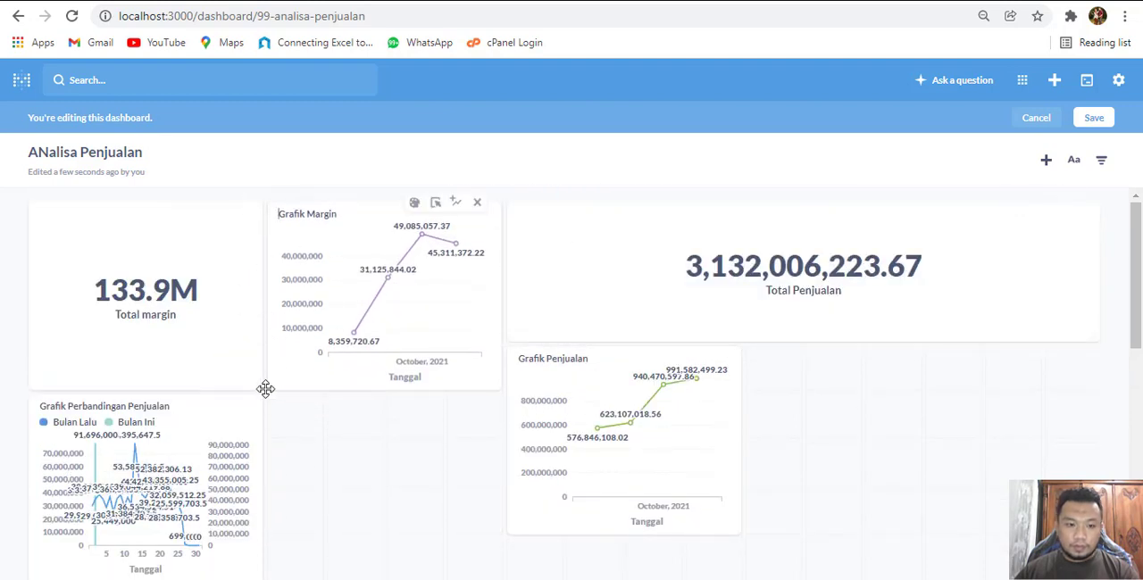
{"action": "left_click_drag", "start_coordinate": [261, 387], "coordinate": [548, 317]}
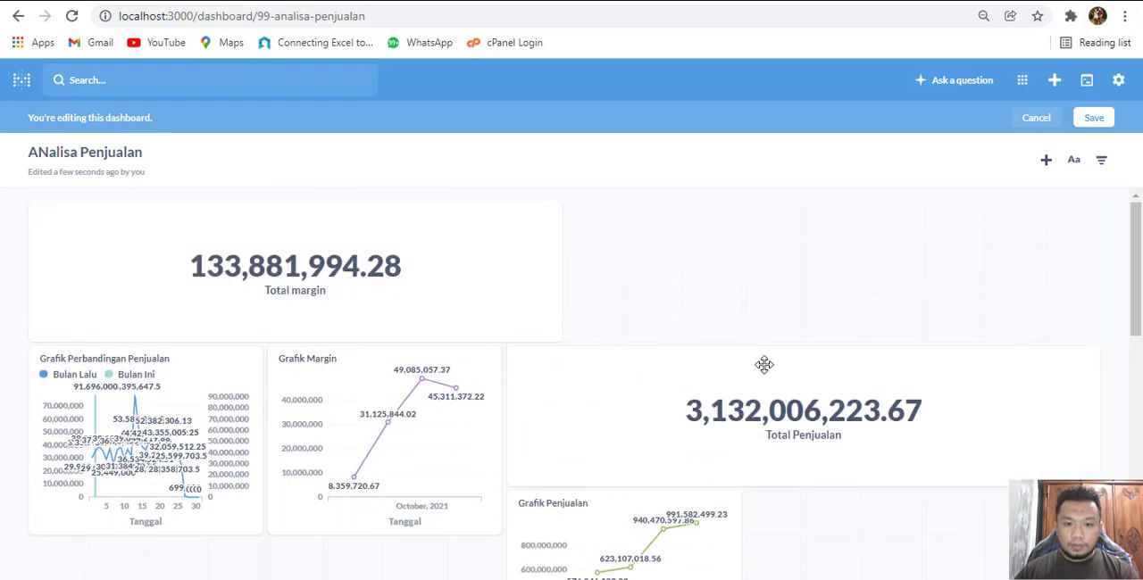
{"action": "left_click_drag", "start_coordinate": [1095, 481], "coordinate": [1038, 482]}
{"action": "left_click_drag", "start_coordinate": [740, 417], "coordinate": [809, 279]}
Stretch the Grafik Perbandingan Penjualan card across the full dashboard width beneath the two total cards
{"action": "scroll", "coordinate": [375, 331], "scroll_direction": "down", "scroll_amount": 2}
{"action": "left_click_drag", "start_coordinate": [250, 363], "coordinate": [1092, 420]}
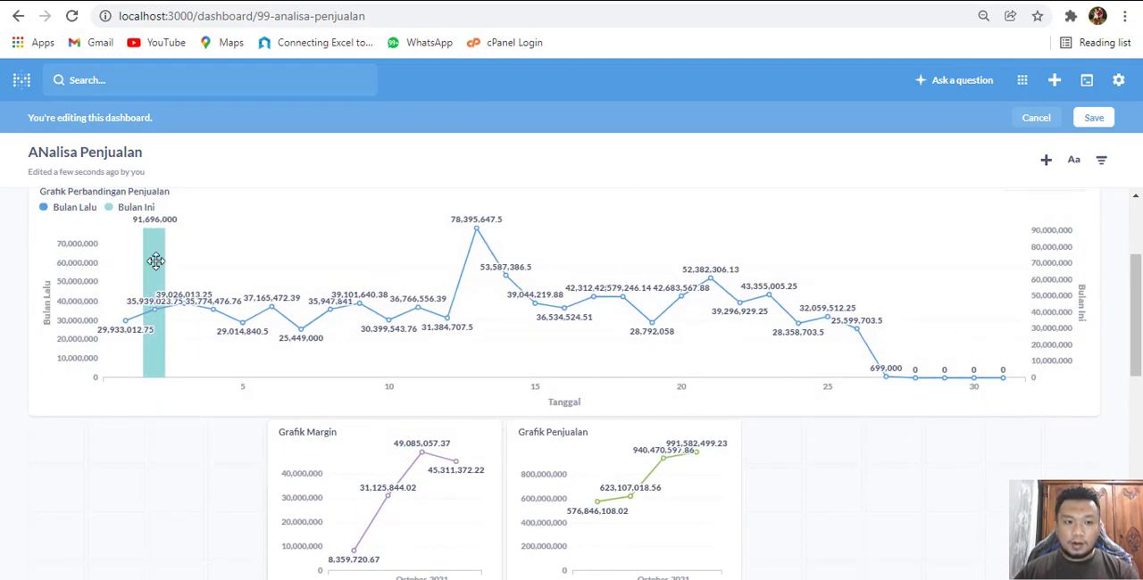
{"action": "scroll", "coordinate": [401, 335], "scroll_direction": "down", "scroll_amount": 3}
{"action": "scroll", "coordinate": [420, 284], "scroll_direction": "up", "scroll_amount": 2}
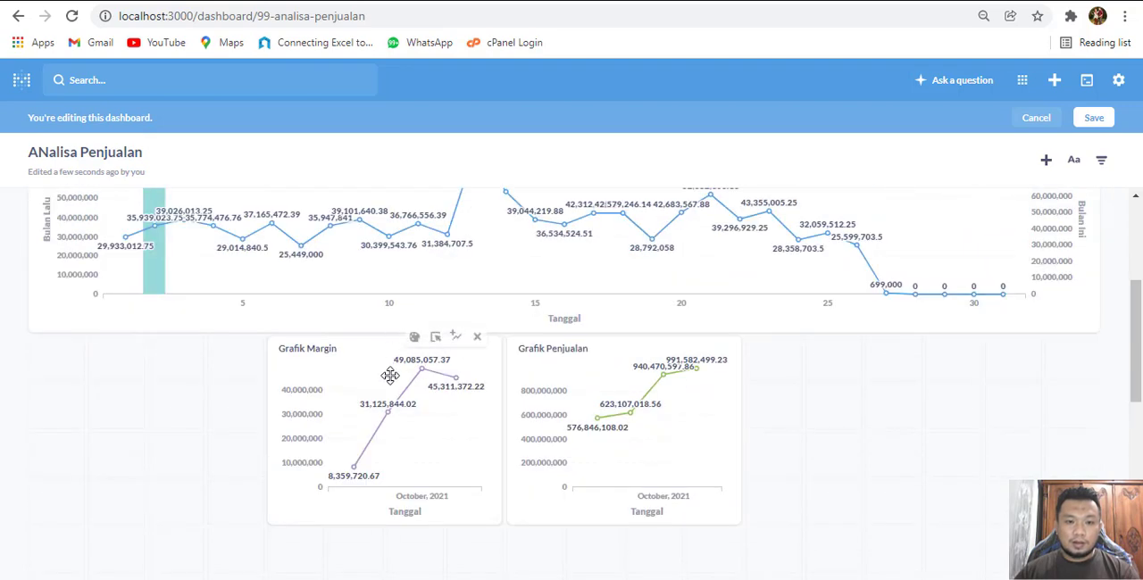
Arrange Grafik Margin and Grafik Penjualan side by side across the full width beneath the comparison chart and save the dashboard
{"action": "left_click_drag", "start_coordinate": [388, 375], "coordinate": [150, 373]}
{"action": "scroll", "coordinate": [325, 409], "scroll_direction": "down", "scroll_amount": 1}
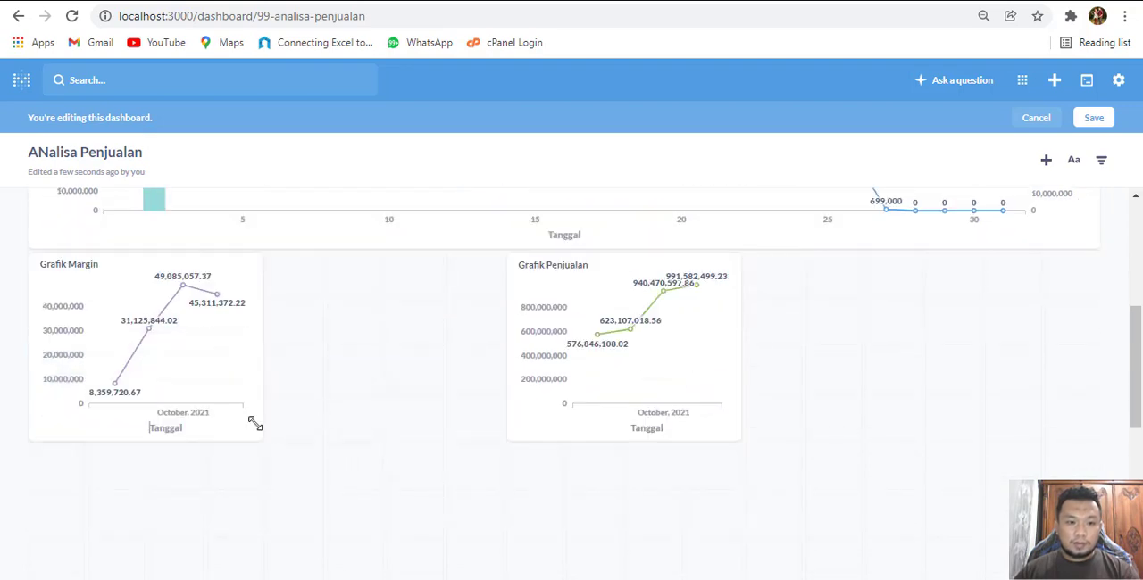
{"action": "left_click_drag", "start_coordinate": [255, 424], "coordinate": [496, 438]}
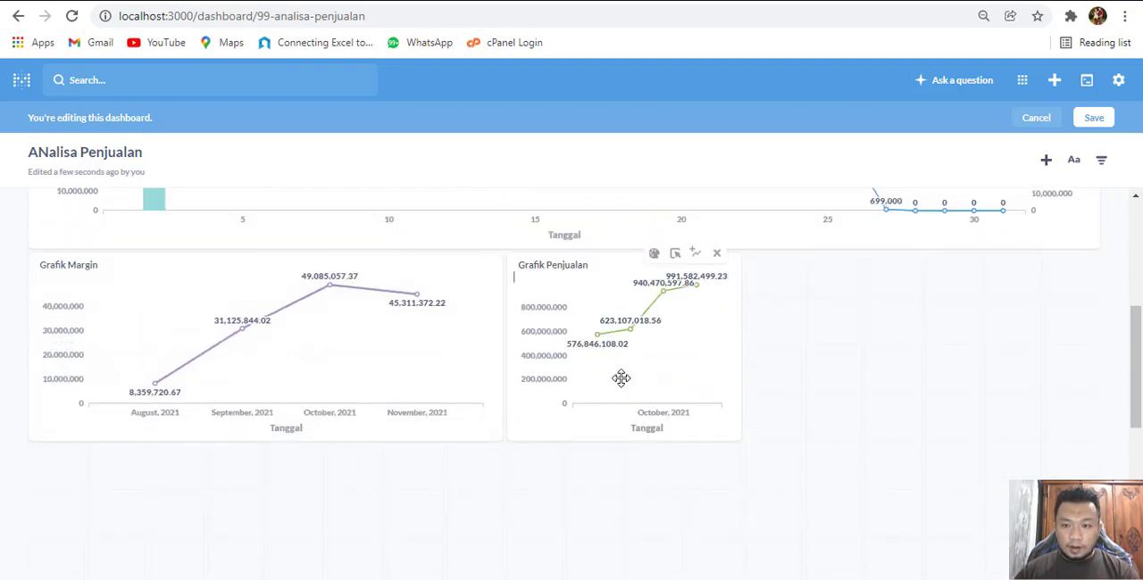
{"action": "left_click_drag", "start_coordinate": [739, 447], "coordinate": [1094, 430]}
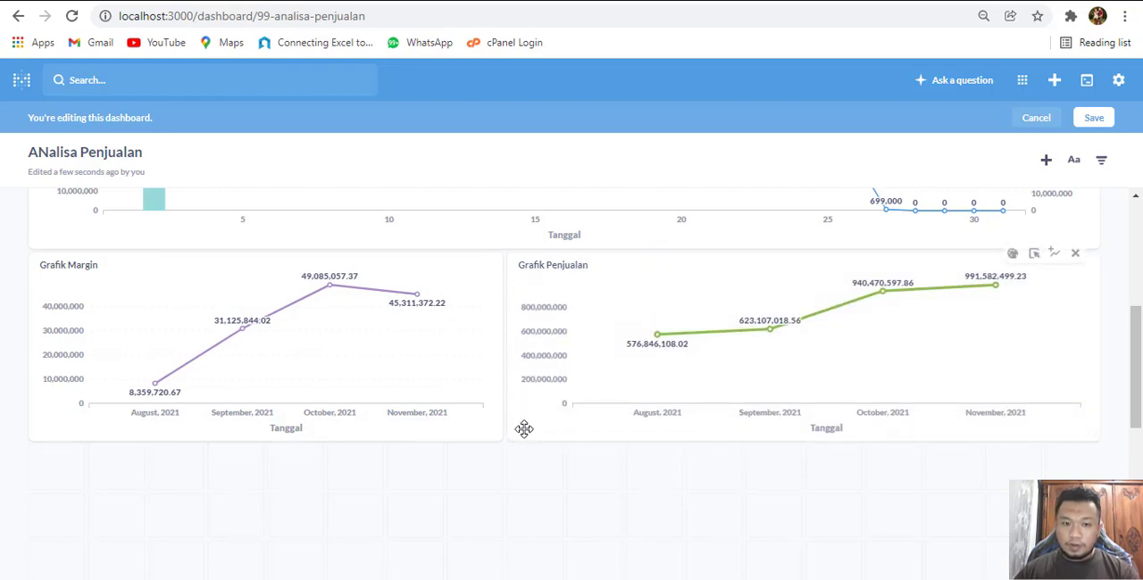
{"action": "scroll", "coordinate": [523, 426], "scroll_direction": "up", "scroll_amount": 4}
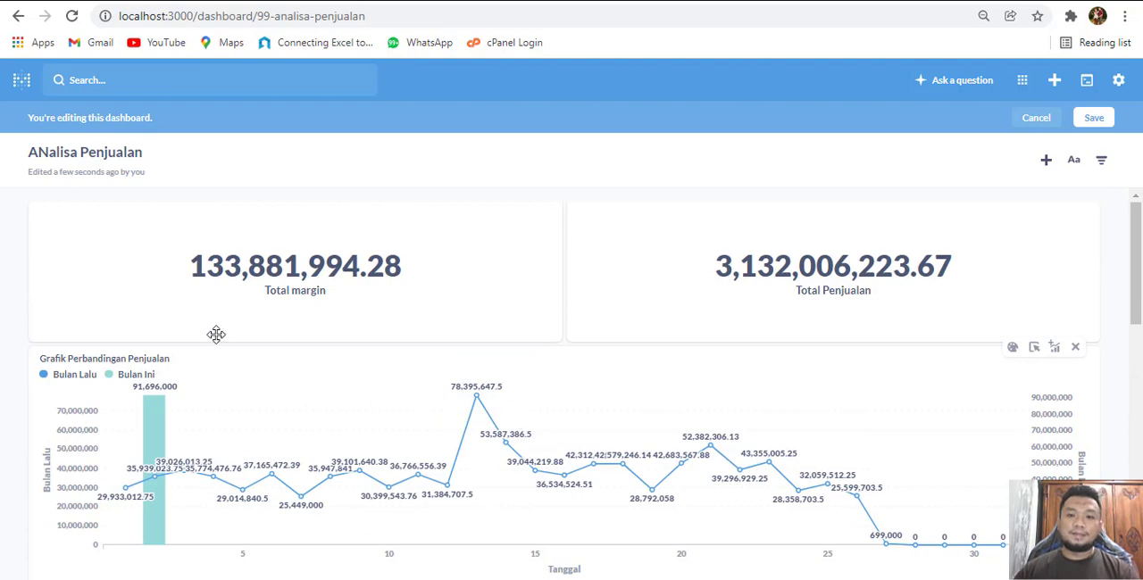
{"action": "scroll", "coordinate": [70, 248], "scroll_direction": "down", "scroll_amount": 3}
{"action": "scroll", "coordinate": [70, 248], "scroll_direction": "up", "scroll_amount": 2}
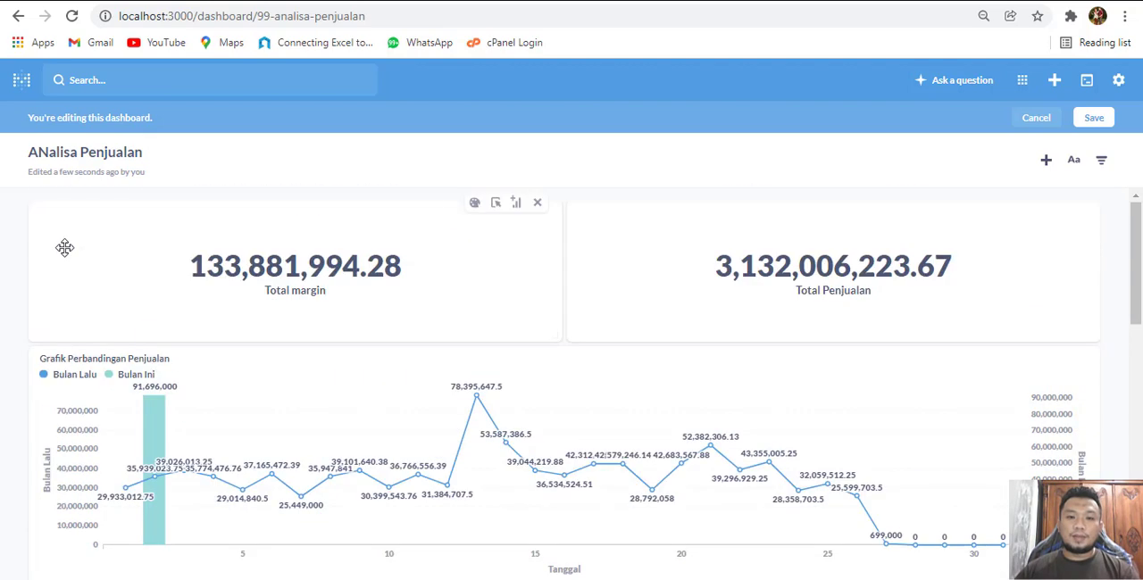
{"action": "left_click", "coordinate": [1101, 124]}
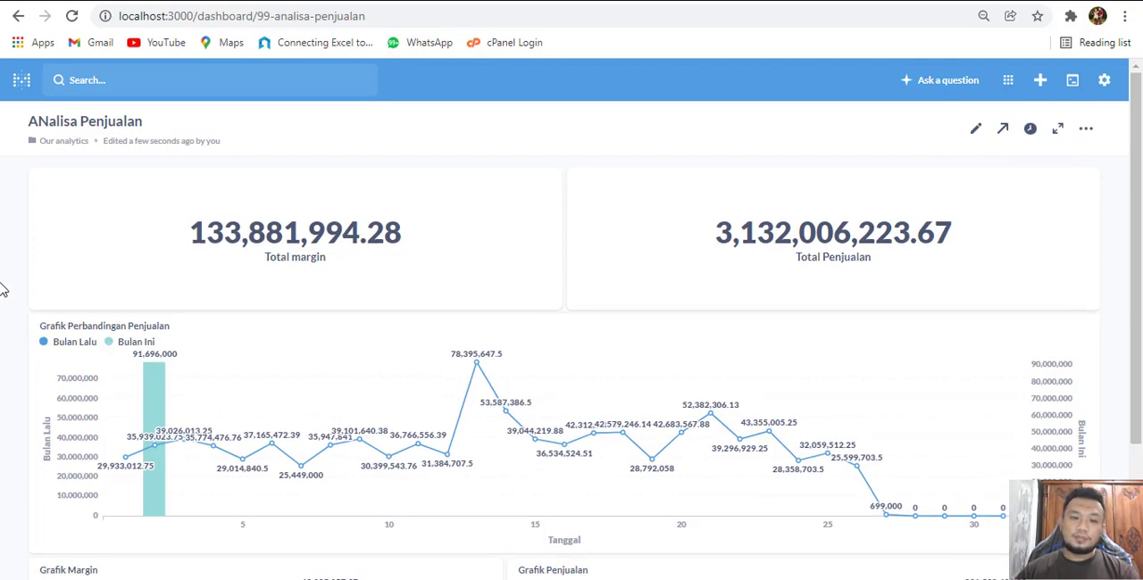
Look over the saved dashboard's total cards, comparison chart and the margin and sales charts
{"action": "scroll", "coordinate": [31, 301], "scroll_direction": "down", "scroll_amount": 1}
{"action": "scroll", "coordinate": [32, 301], "scroll_direction": "down", "scroll_amount": 1}
{"action": "scroll", "coordinate": [36, 302], "scroll_direction": "up", "scroll_amount": 2}
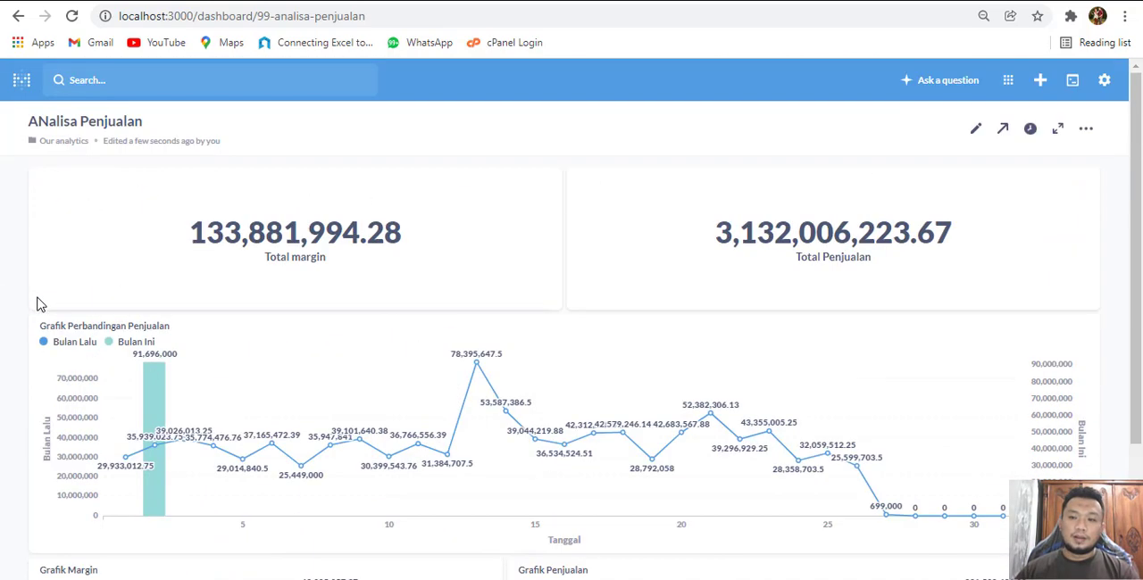
{"action": "scroll", "coordinate": [39, 304], "scroll_direction": "down", "scroll_amount": 2}
{"action": "scroll", "coordinate": [40, 316], "scroll_direction": "up", "scroll_amount": 2}
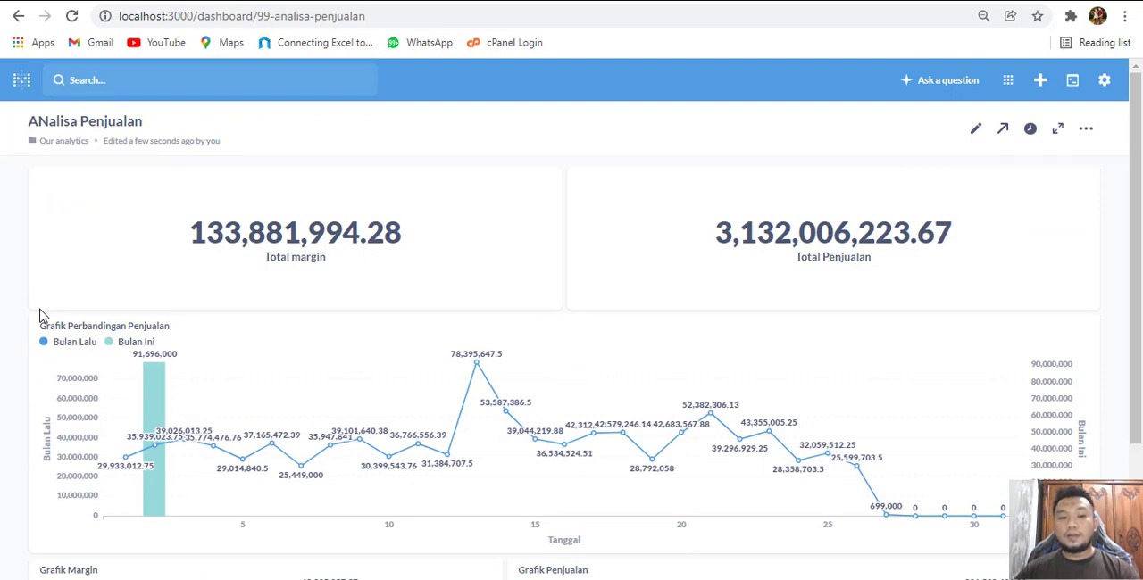
{"action": "scroll", "coordinate": [519, 239], "scroll_direction": "down", "scroll_amount": 2}
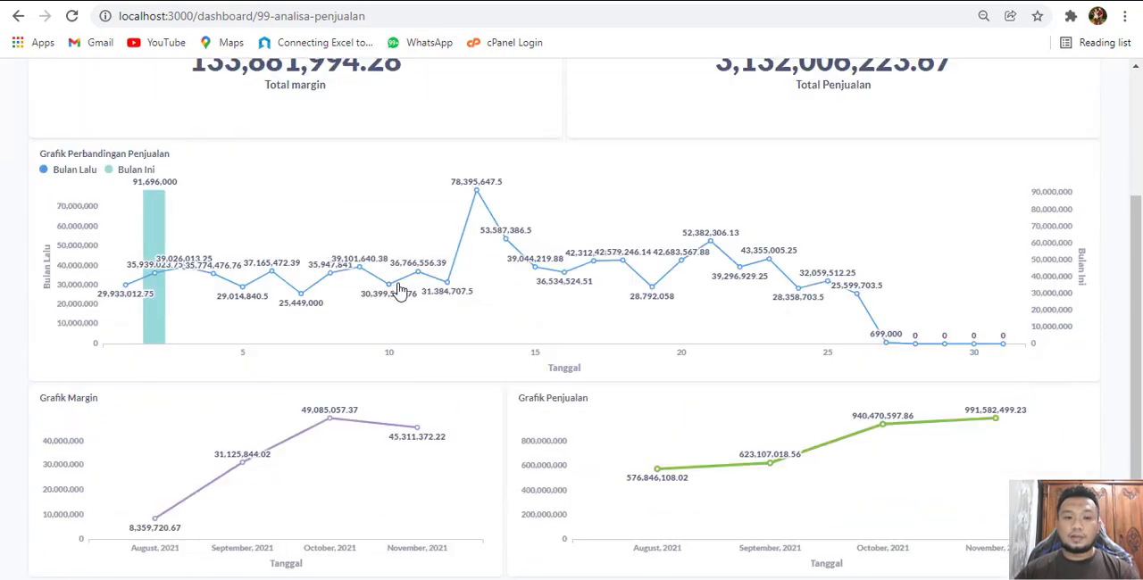
{"action": "scroll", "coordinate": [446, 350], "scroll_direction": "up", "scroll_amount": 2}
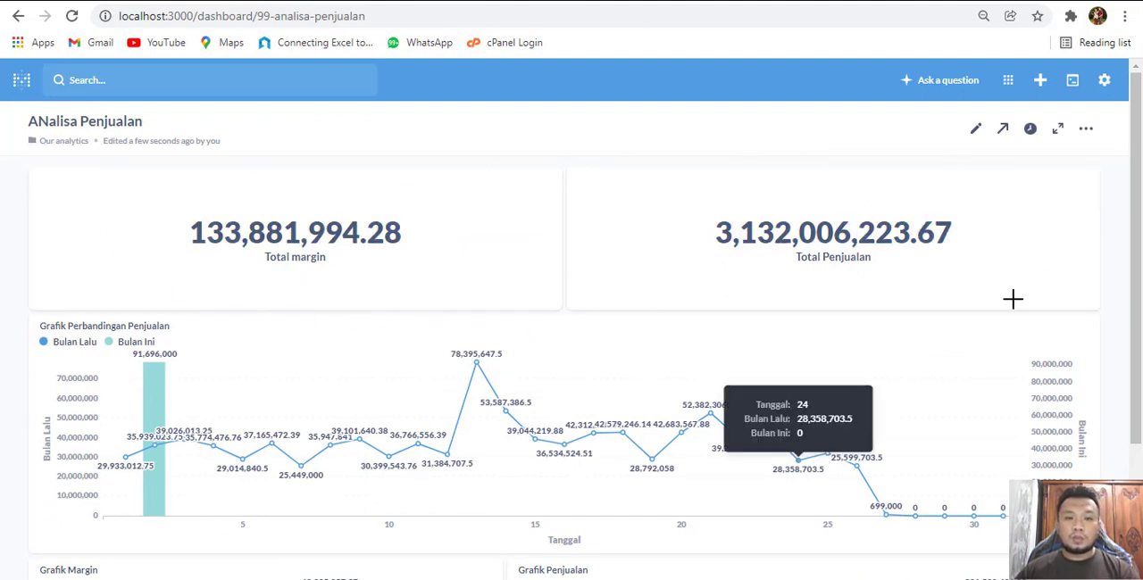
Add a Date Range time filter to the dashboard and connect it to Hjual.Tanggal on the Total margin card
{"action": "left_click", "coordinate": [977, 131]}
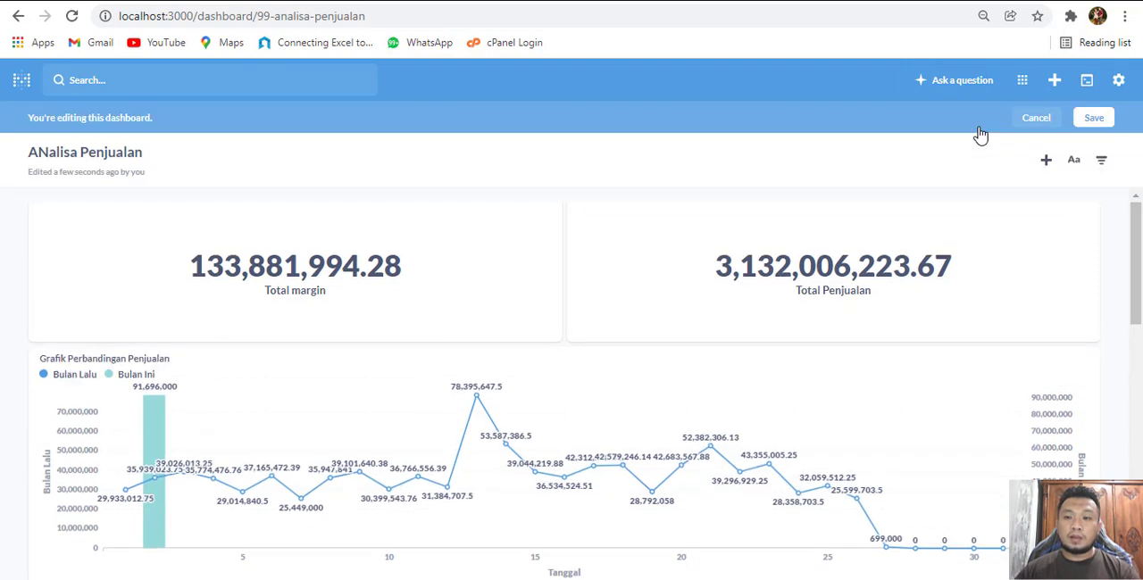
{"action": "left_click", "coordinate": [1105, 163]}
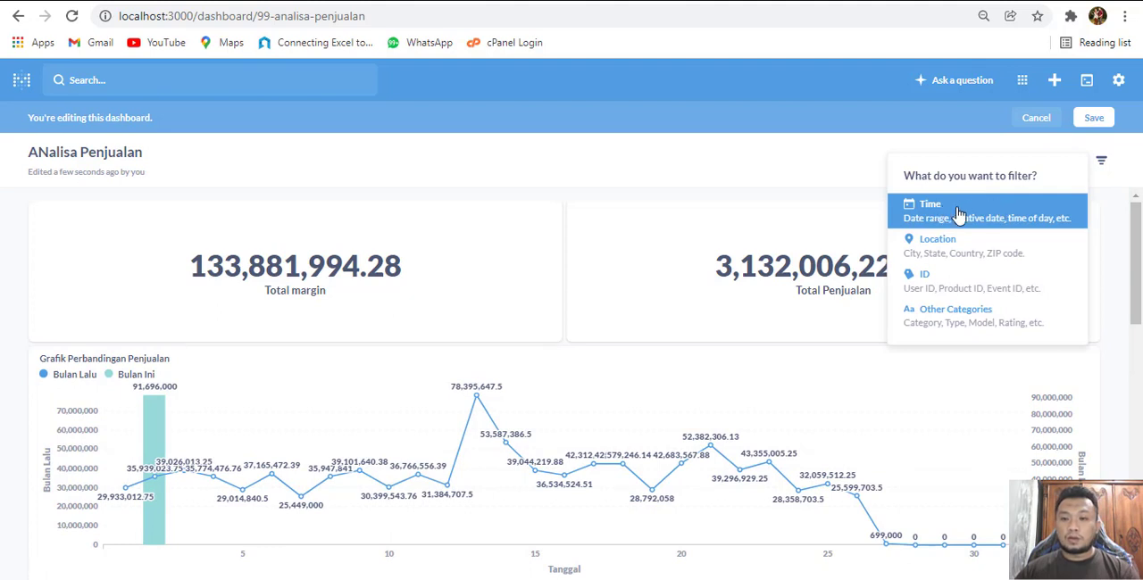
{"action": "left_click", "coordinate": [960, 213]}
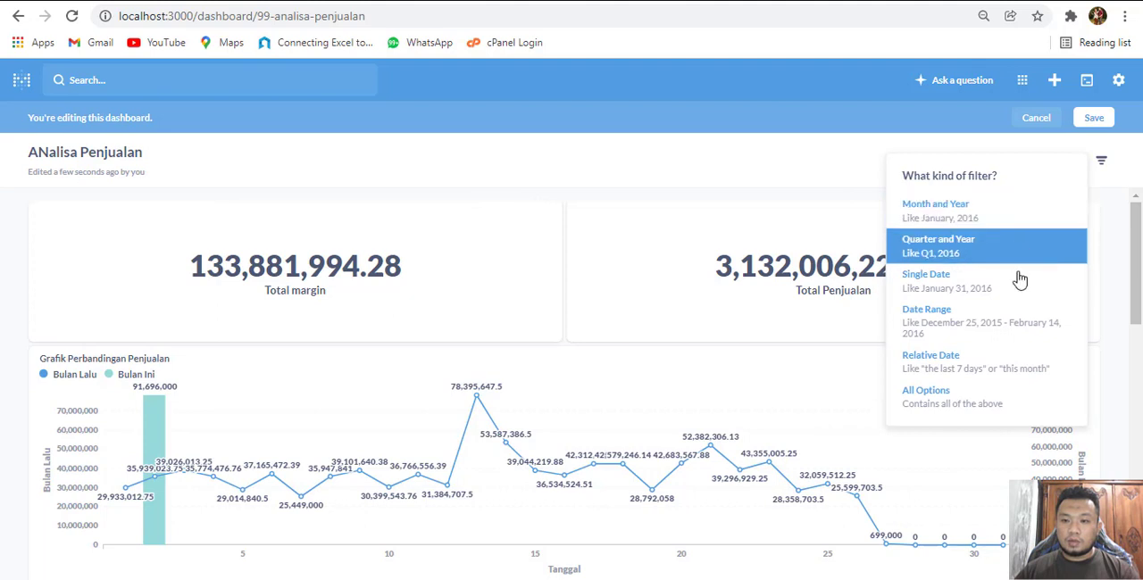
{"action": "left_click", "coordinate": [978, 329]}
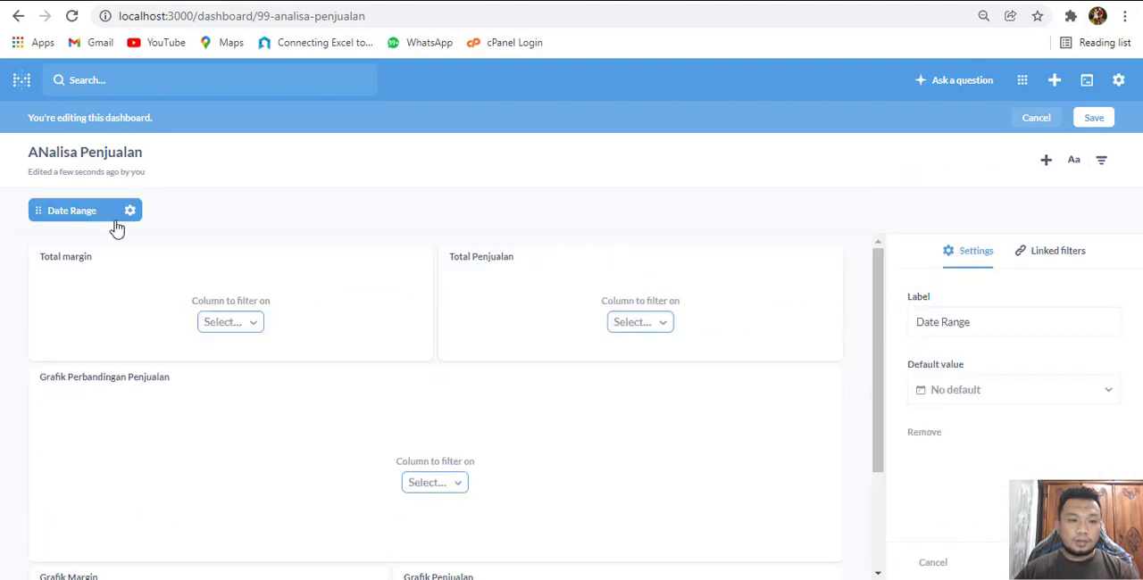
{"action": "left_click", "coordinate": [244, 323]}
{"action": "left_click", "coordinate": [252, 358]}
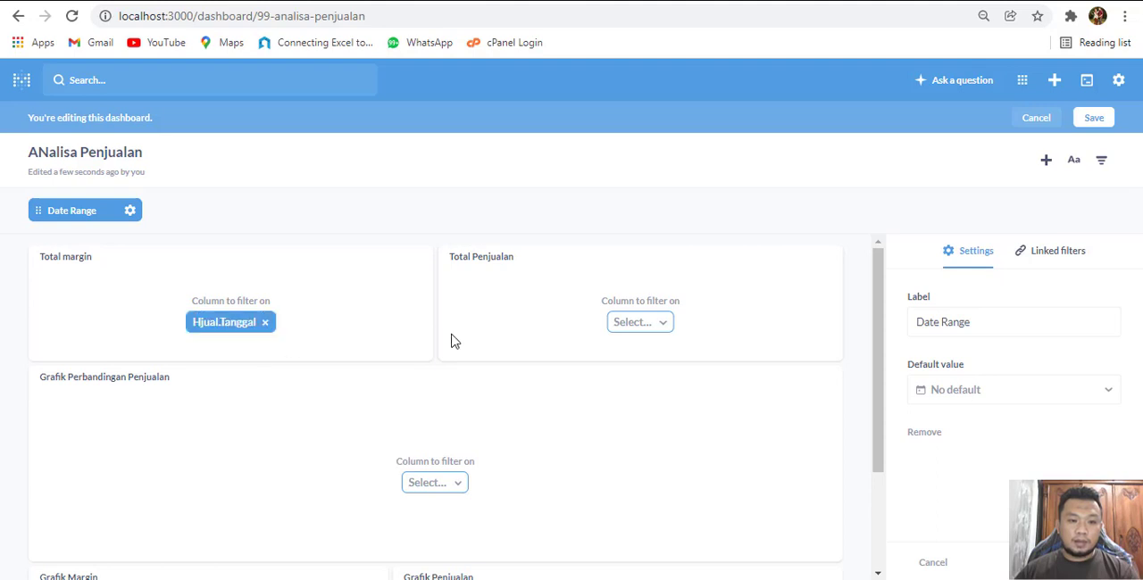
Connect the Date Range filter to Hjual.Tanggal on the Total Penjualan and Grafik Perbandingan Penjualan cards
{"action": "left_click", "coordinate": [653, 326]}
{"action": "left_click", "coordinate": [651, 360]}
{"action": "scroll", "coordinate": [535, 375], "scroll_direction": "down", "scroll_amount": 2}
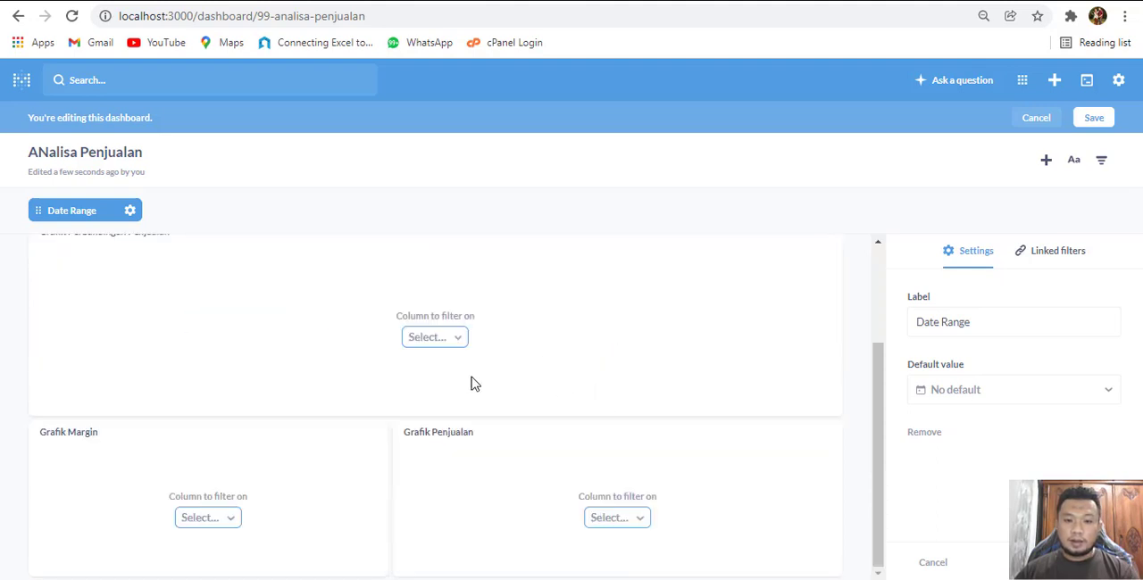
{"action": "left_click", "coordinate": [428, 335]}
{"action": "left_click", "coordinate": [471, 372]}
Connect the Date Range filter to Hjual.Tanggal on the Grafik Margin and Grafik Penjualan cards and save the dashboard
{"action": "left_click", "coordinate": [229, 518]}
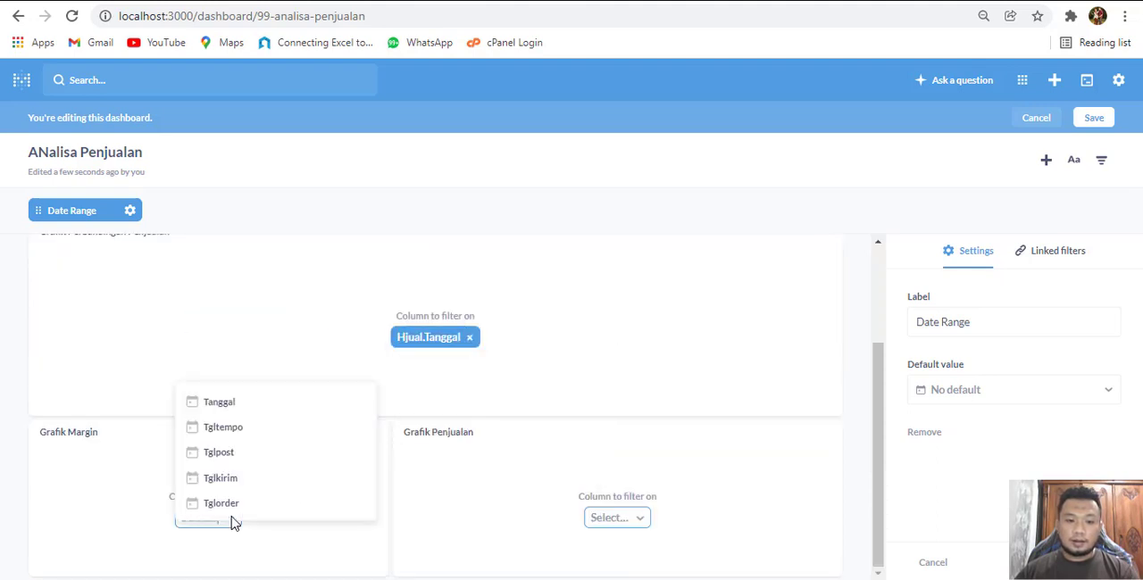
{"action": "left_click", "coordinate": [223, 383]}
{"action": "left_click", "coordinate": [637, 519]}
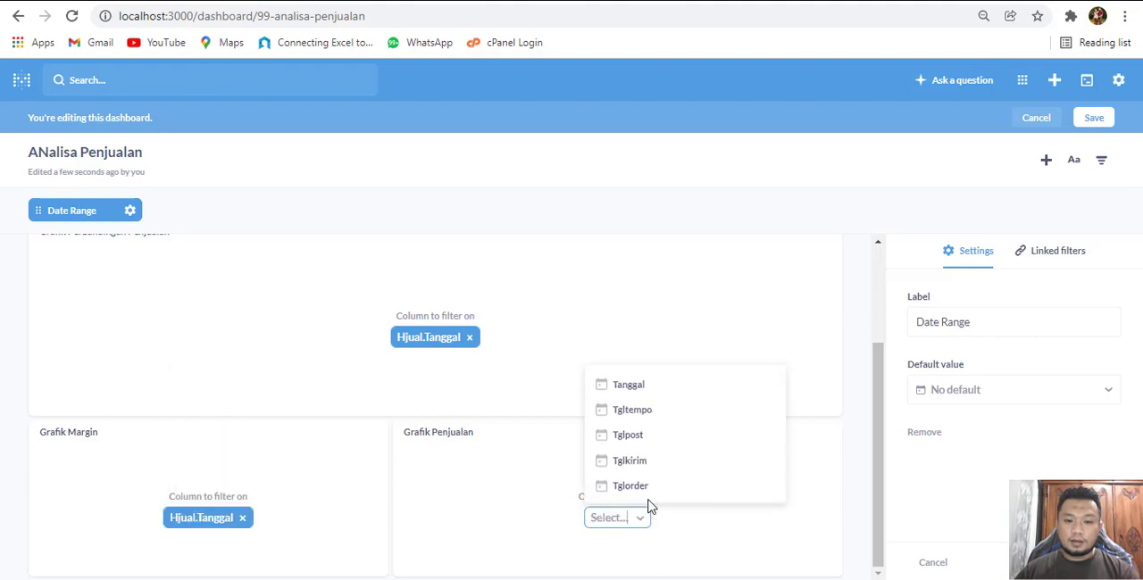
{"action": "left_click", "coordinate": [632, 385]}
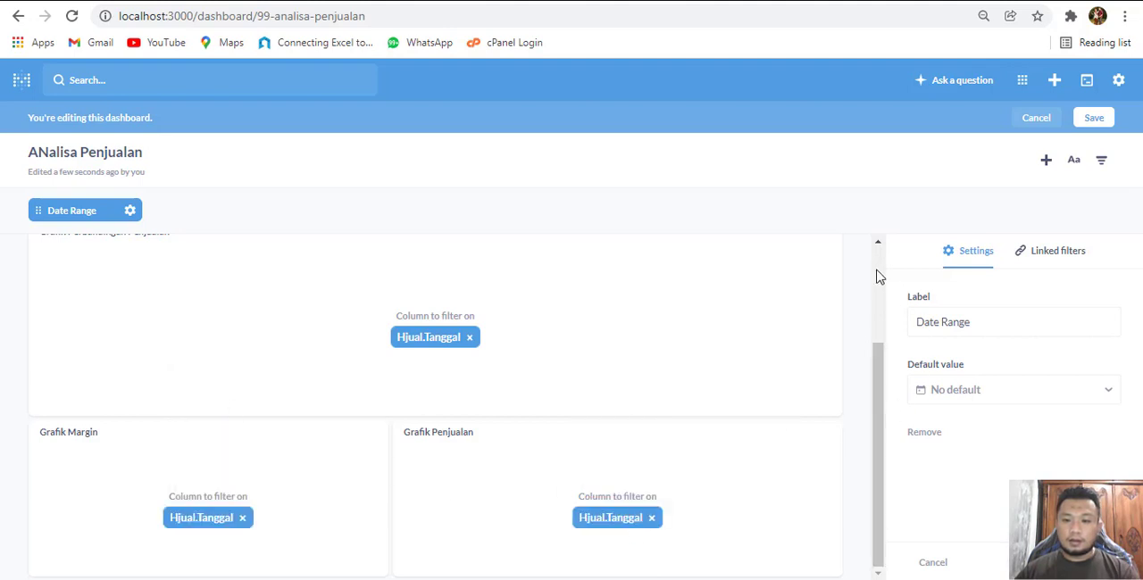
{"action": "left_click", "coordinate": [1096, 562]}
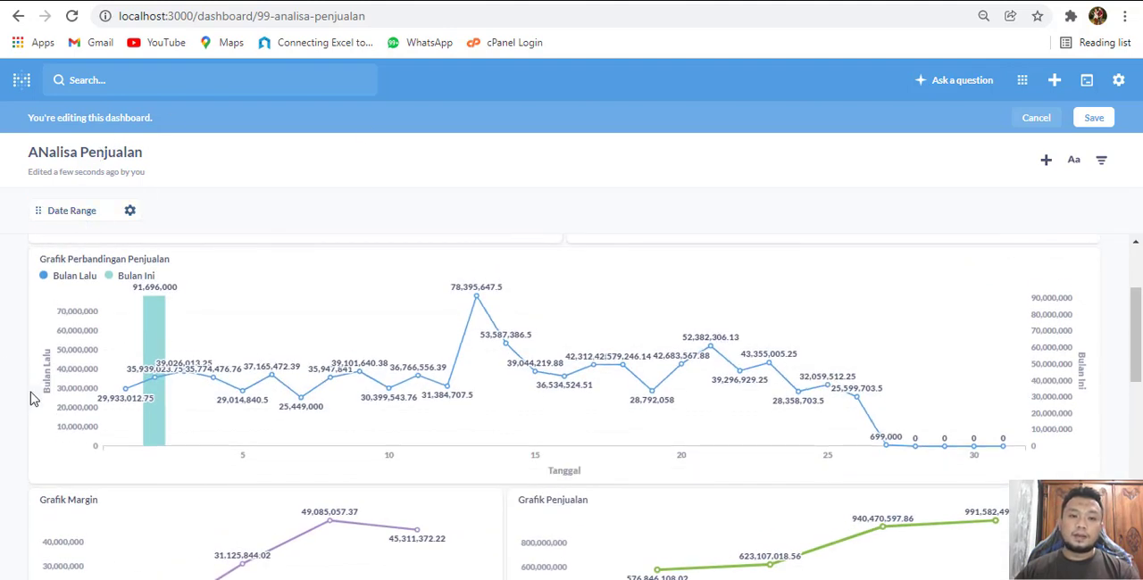
{"action": "left_click", "coordinate": [1100, 120]}
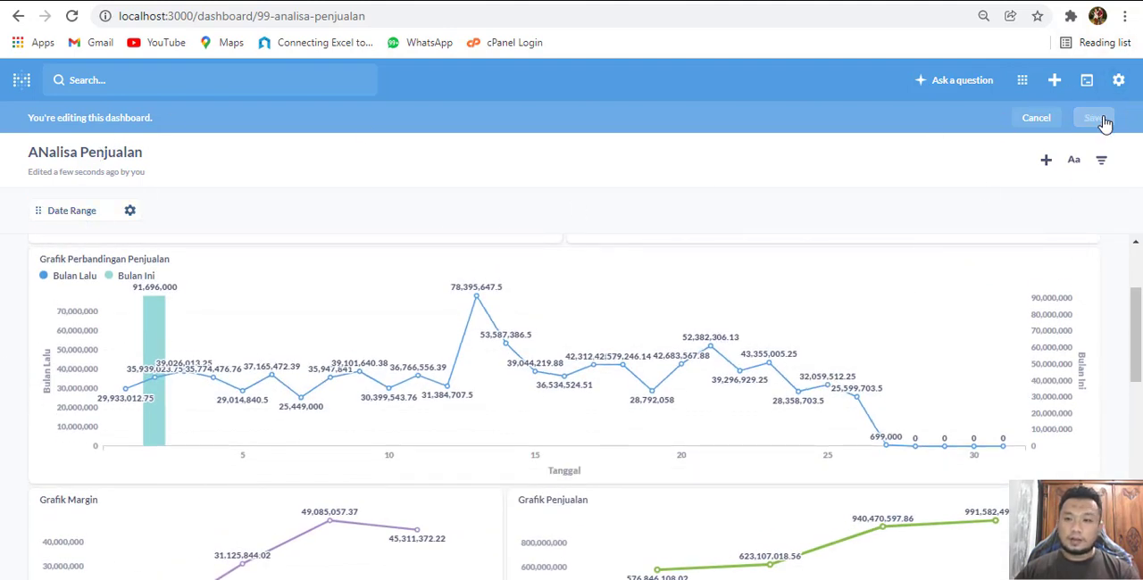
Filter the dashboard to the date range September 1, 2021 to October 31, 2021
{"action": "left_click", "coordinate": [94, 185]}
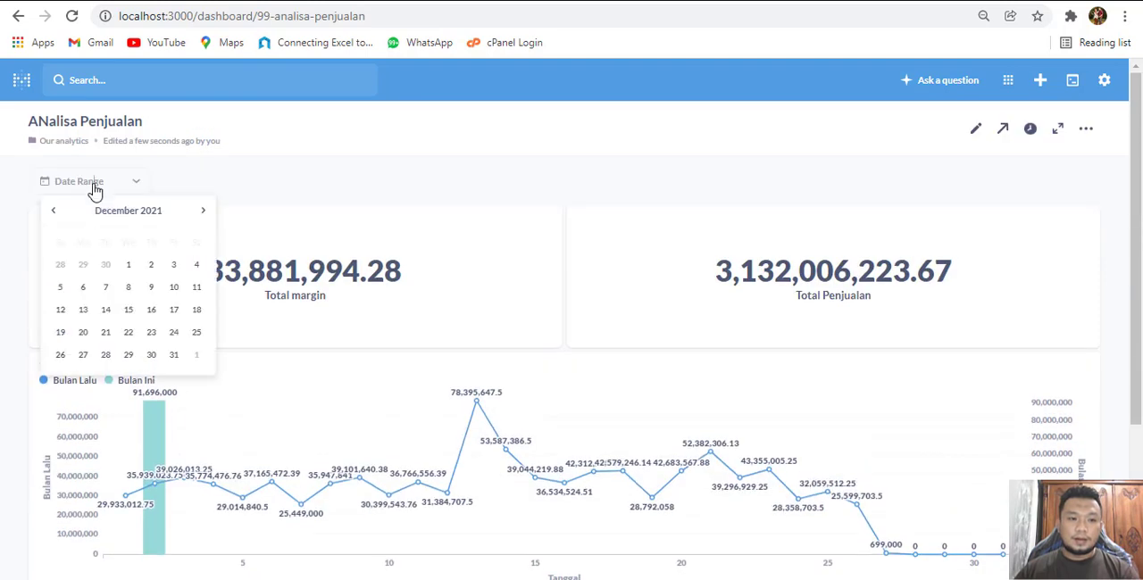
{"action": "left_click", "coordinate": [54, 212]}
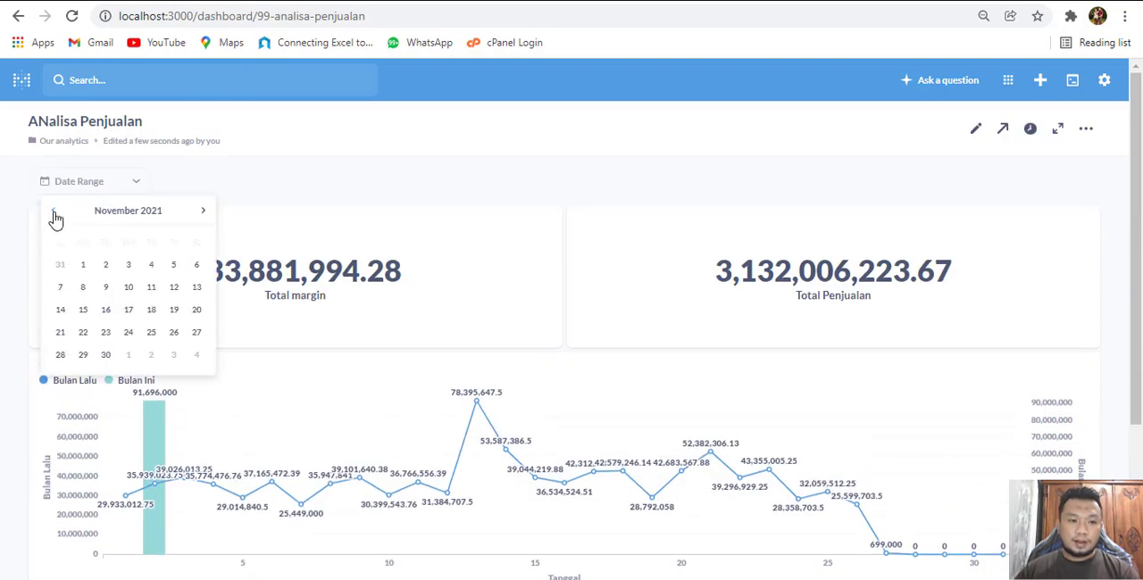
{"action": "left_click", "coordinate": [53, 213]}
{"action": "left_click", "coordinate": [54, 212]}
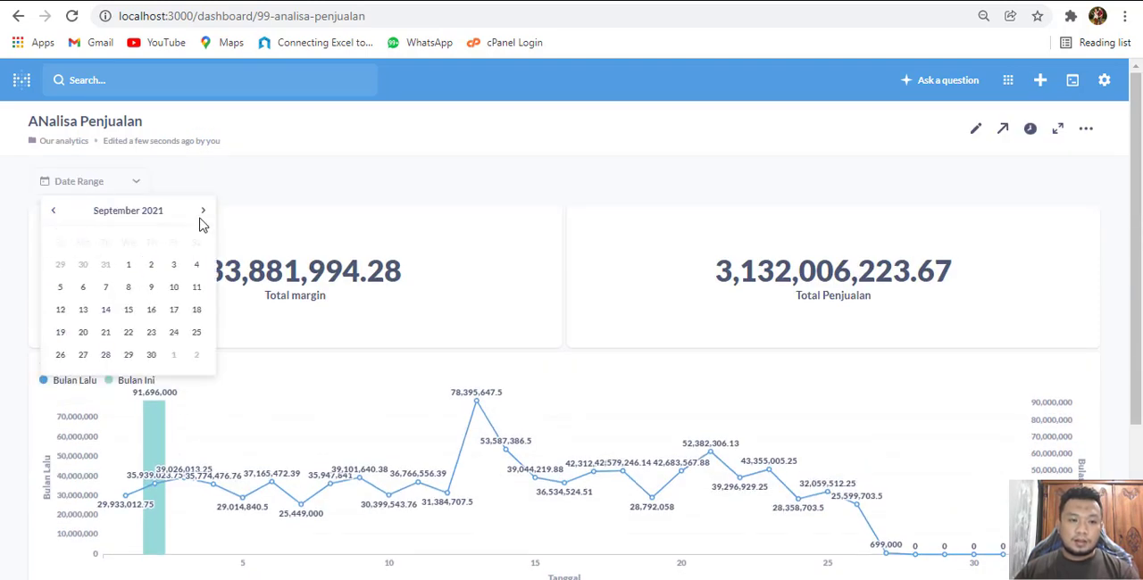
{"action": "left_click", "coordinate": [130, 268]}
{"action": "left_click", "coordinate": [204, 211]}
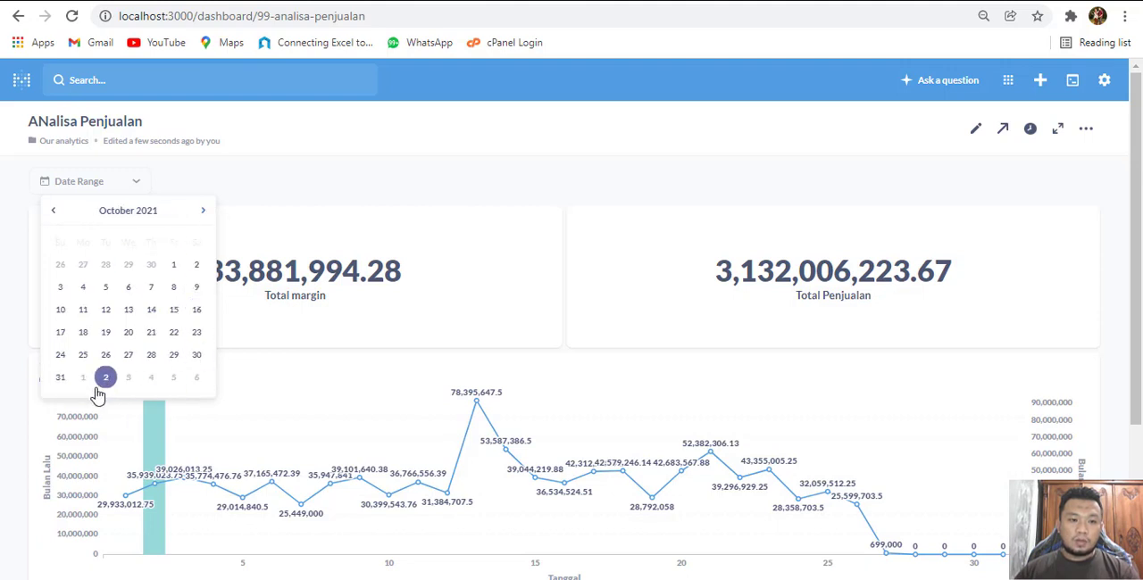
{"action": "left_click", "coordinate": [60, 377]}
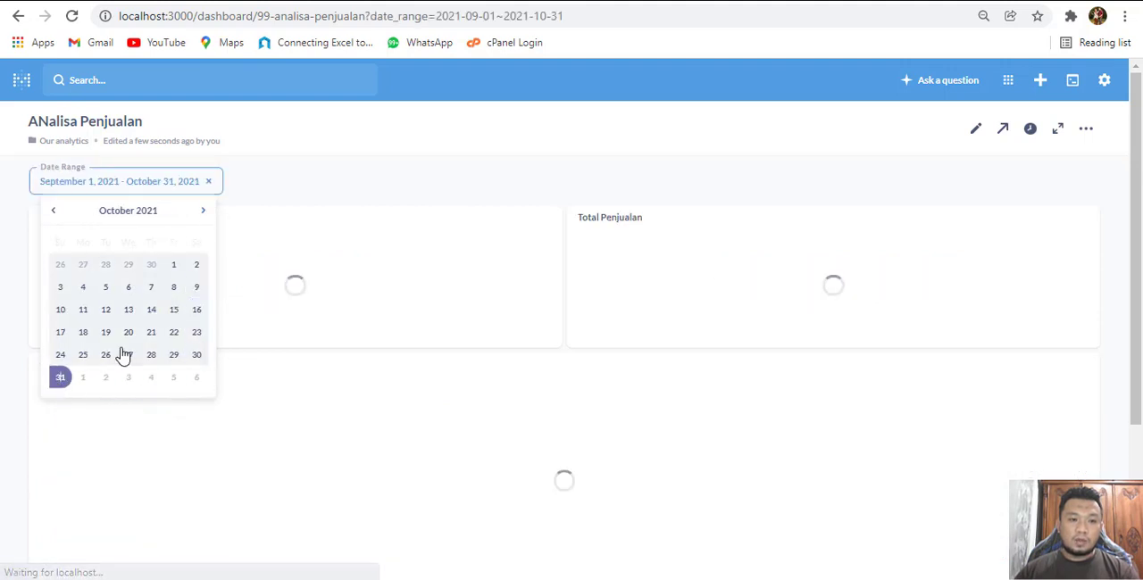
{"action": "left_click", "coordinate": [478, 150]}
Examine the total cards, comparison chart and margin and sales charts under the September to October 2021 filter
{"action": "scroll", "coordinate": [332, 261], "scroll_direction": "down", "scroll_amount": 1}
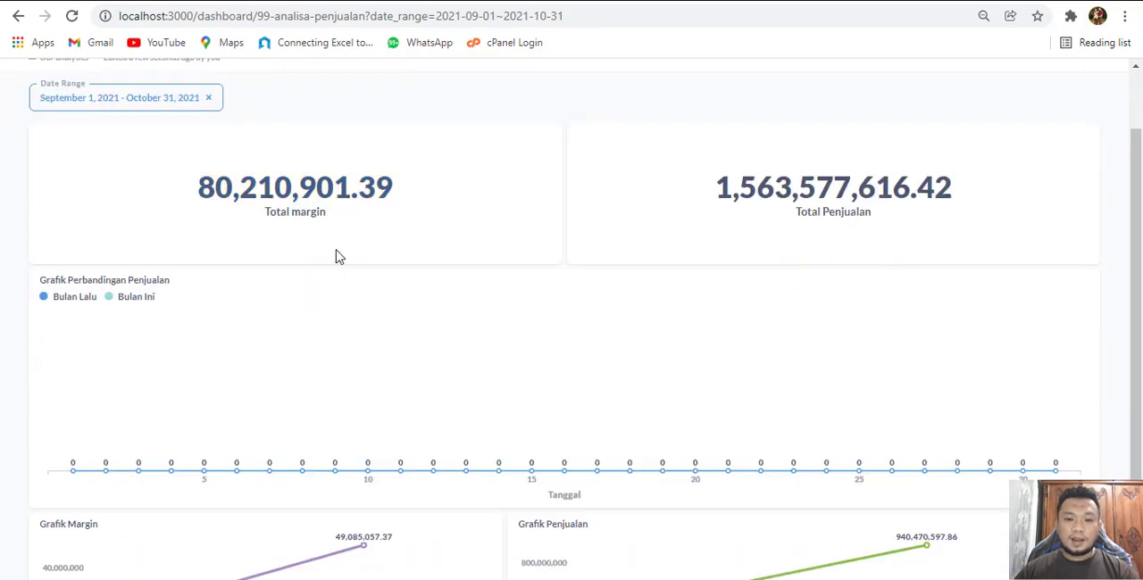
{"action": "scroll", "coordinate": [335, 257], "scroll_direction": "down", "scroll_amount": 2}
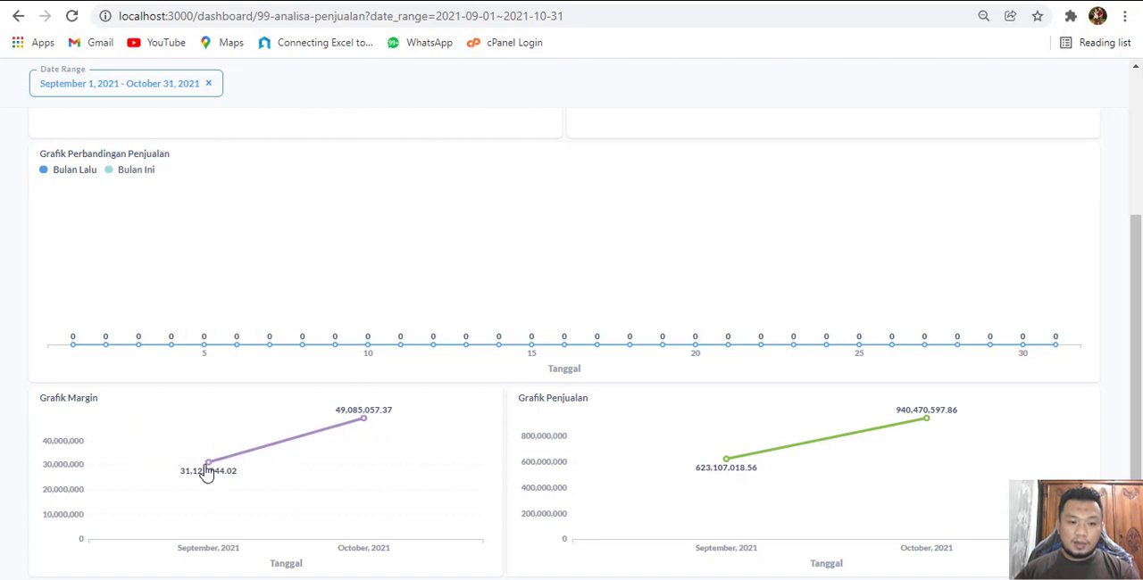
{"action": "mouse_move", "coordinate": [211, 470]}
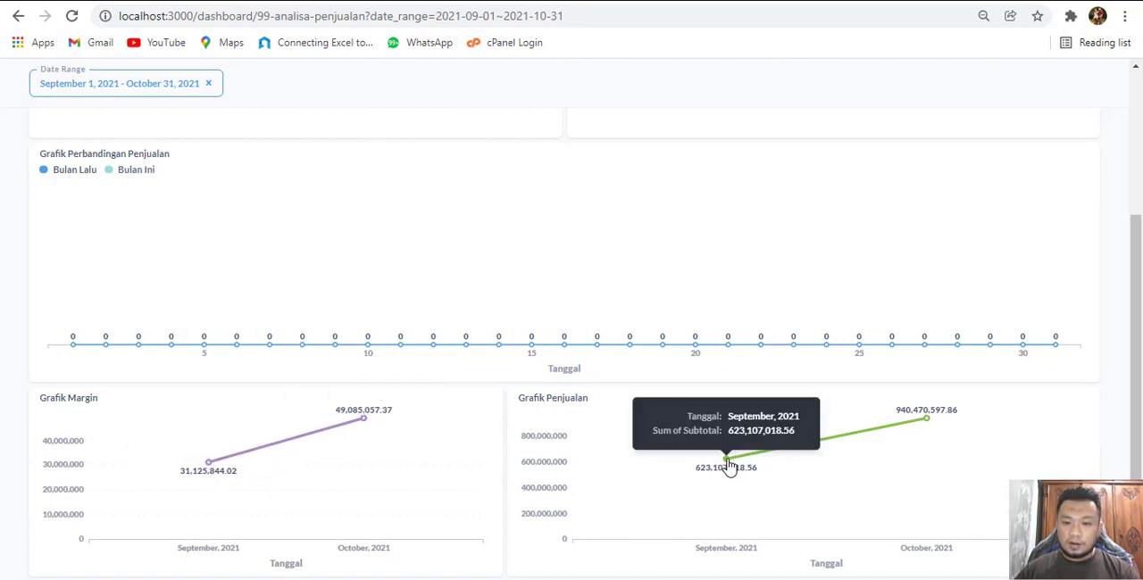
{"action": "mouse_move", "coordinate": [893, 425]}
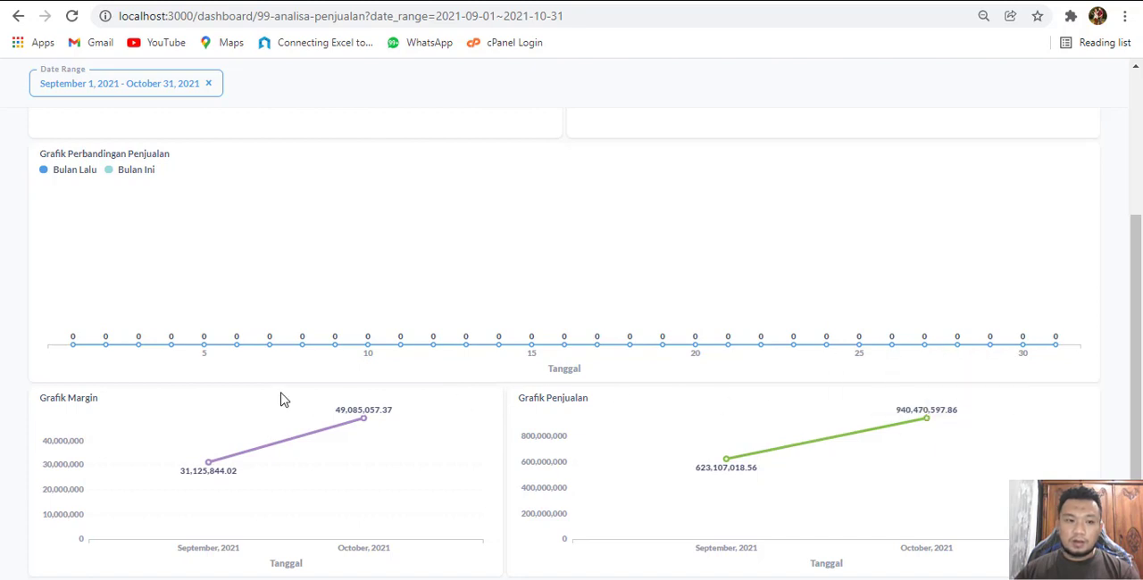
{"action": "scroll", "coordinate": [199, 364], "scroll_direction": "up", "scroll_amount": 2}
{"action": "scroll", "coordinate": [201, 362], "scroll_direction": "down", "scroll_amount": 1}
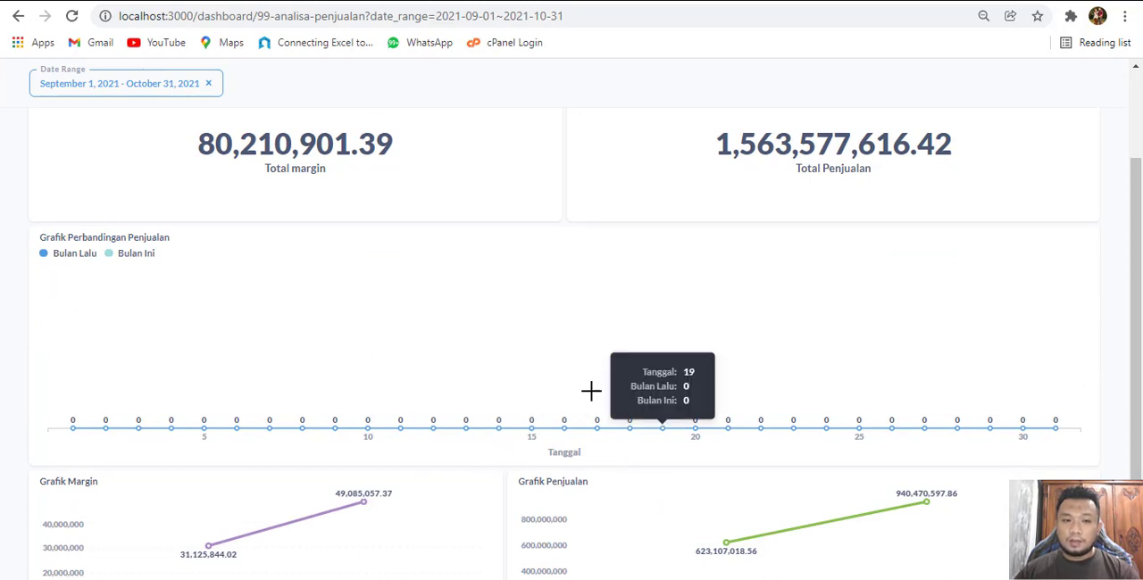
{"action": "scroll", "coordinate": [694, 387], "scroll_direction": "up", "scroll_amount": 2}
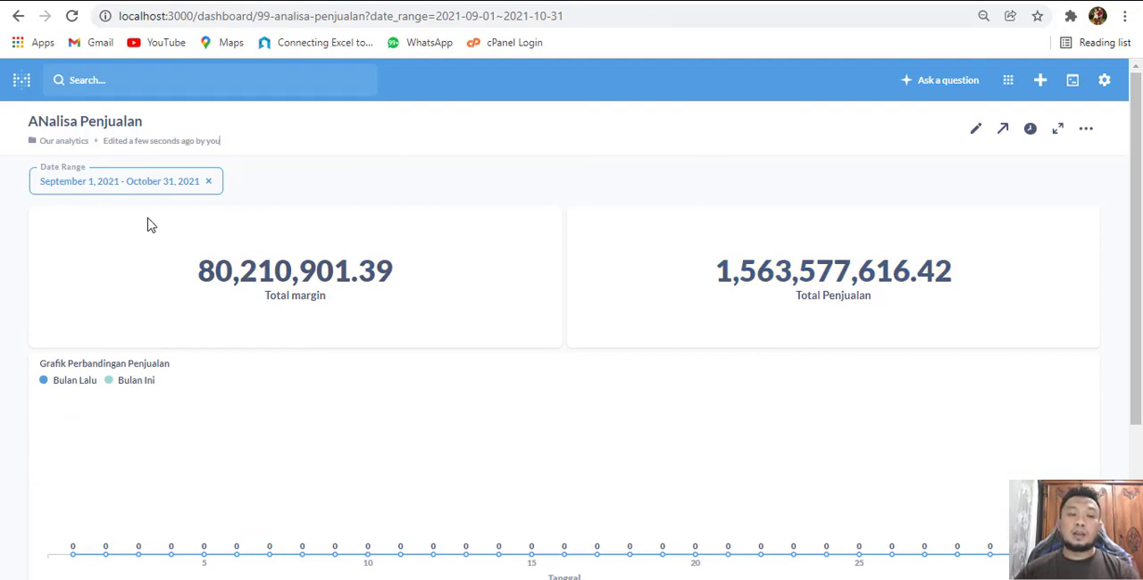
Look over the filter types offered while editing the dashboard and save the dashboard
{"action": "left_click", "coordinate": [976, 129]}
{"action": "left_click", "coordinate": [1101, 160]}
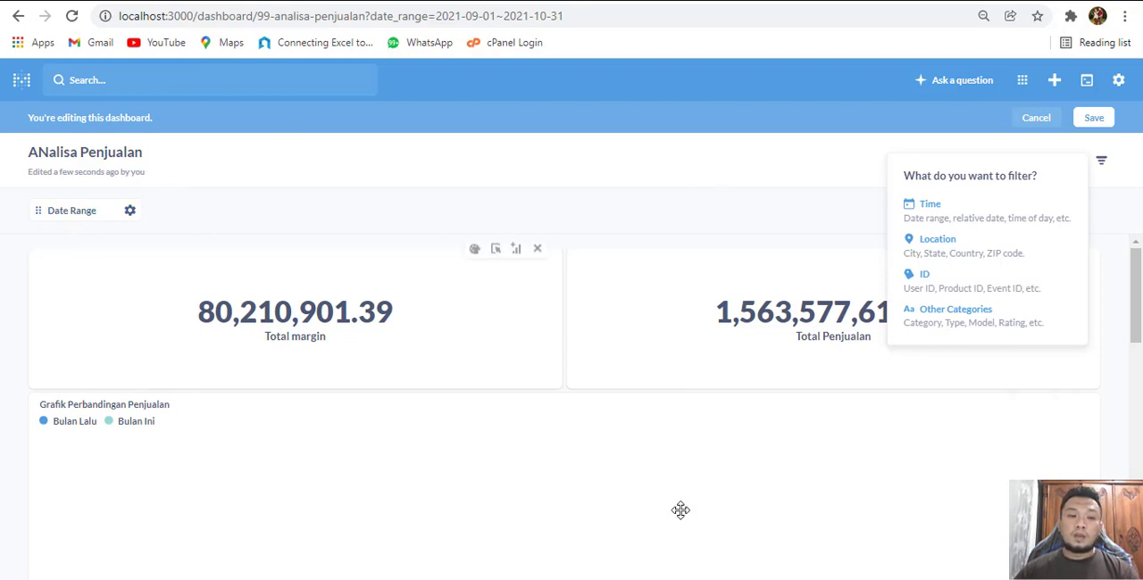
{"action": "left_click", "coordinate": [1100, 125]}
{"action": "left_click", "coordinate": [1101, 124]}
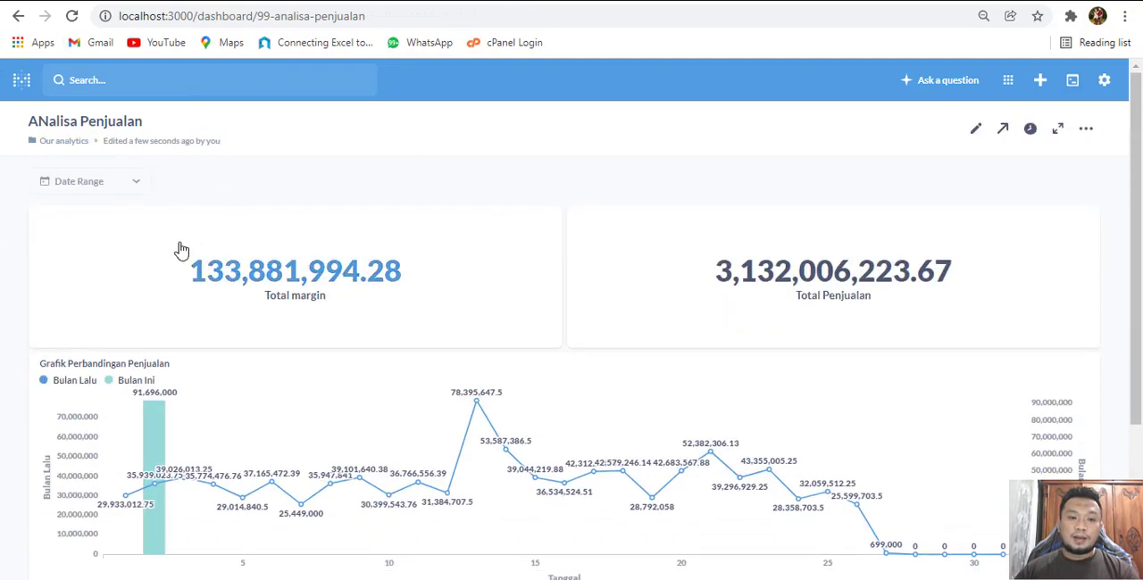
Review the unfiltered dashboard, including the date picker, the total cards, the daily comparison chart and the monthly margin and sales charts
{"action": "scroll", "coordinate": [411, 243], "scroll_direction": "down", "scroll_amount": 5}
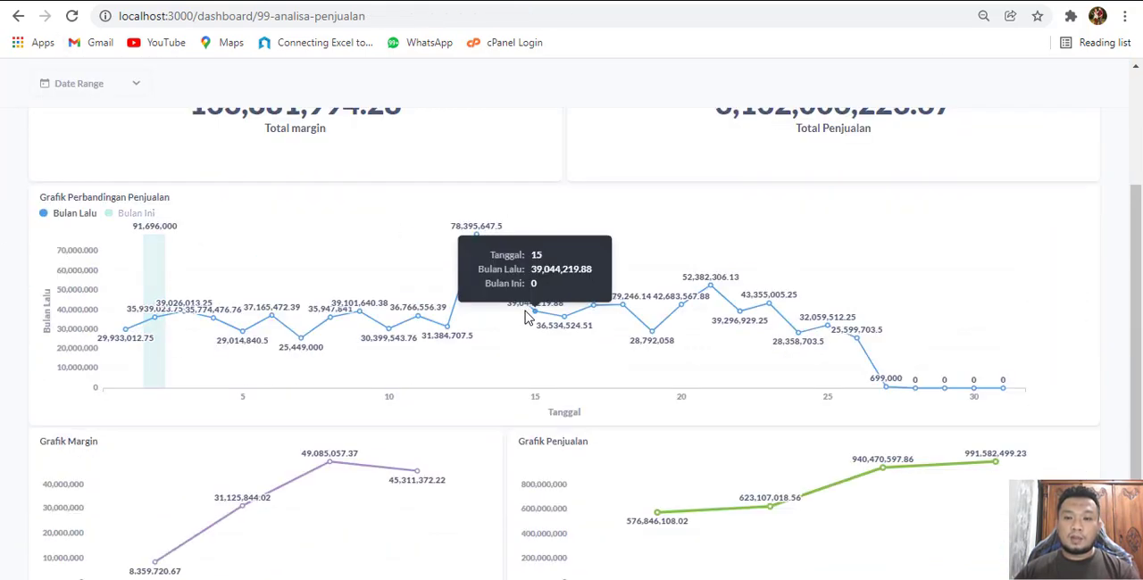
{"action": "scroll", "coordinate": [979, 406], "scroll_direction": "up", "scroll_amount": 5}
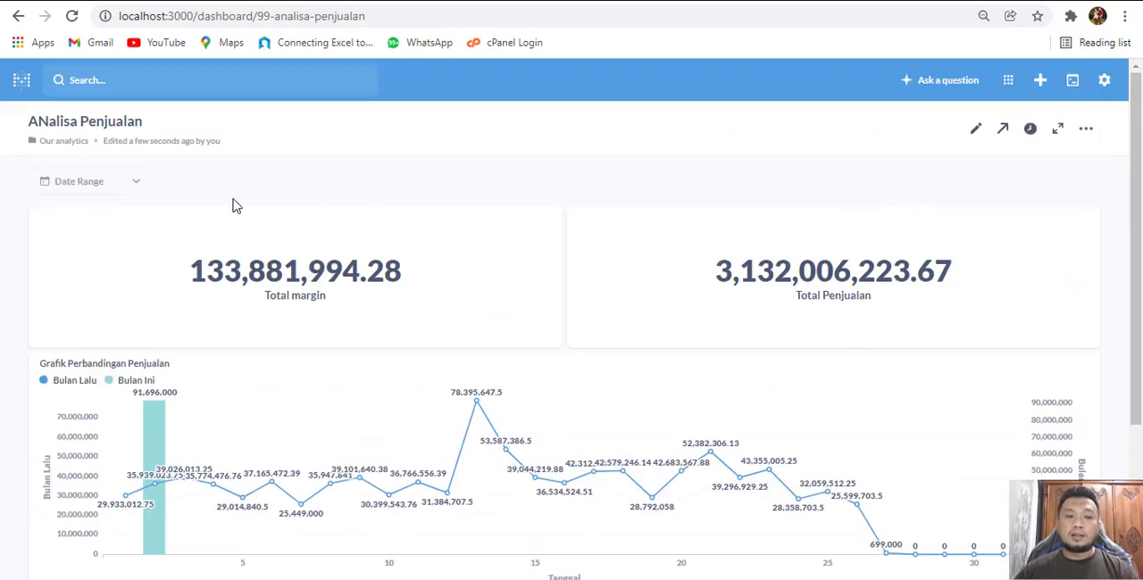
{"action": "left_click", "coordinate": [131, 184]}
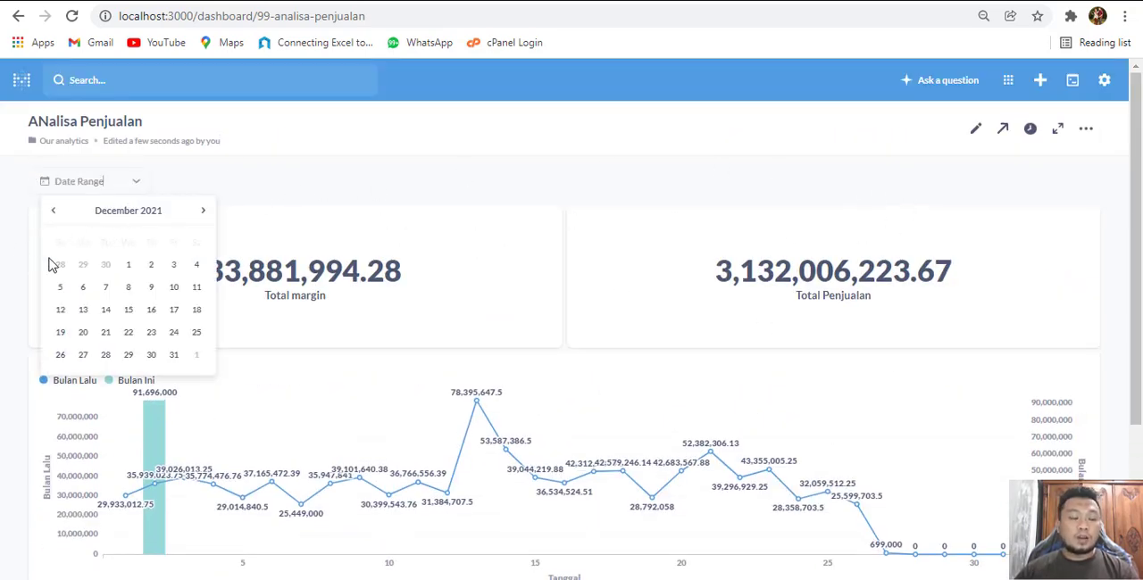
{"action": "left_click", "coordinate": [389, 183]}
{"action": "scroll", "coordinate": [357, 437], "scroll_direction": "down", "scroll_amount": 3}
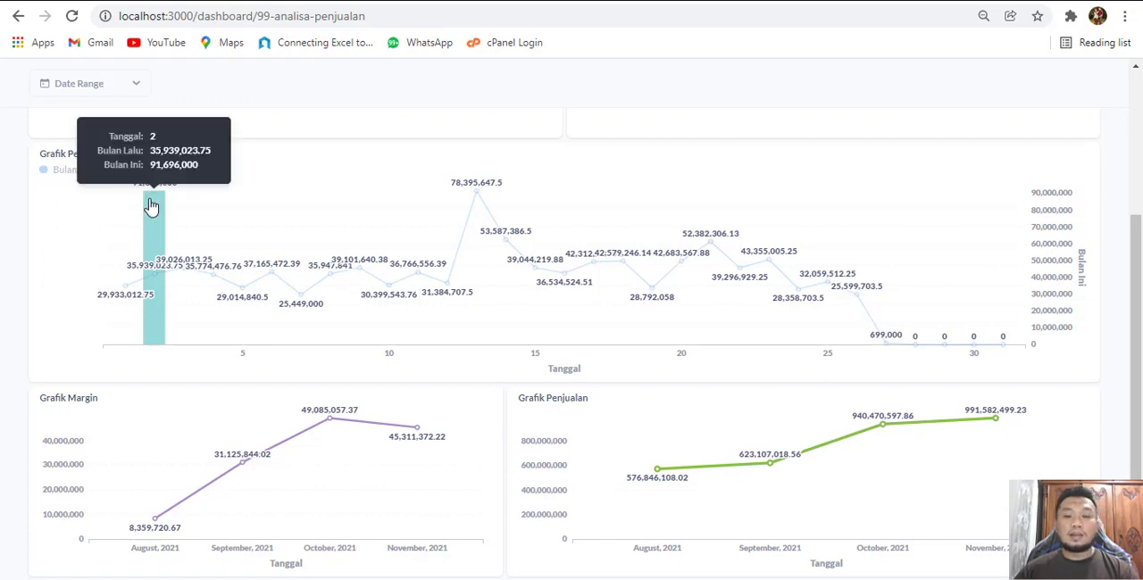
{"action": "scroll", "coordinate": [487, 339], "scroll_direction": "up", "scroll_amount": 2}
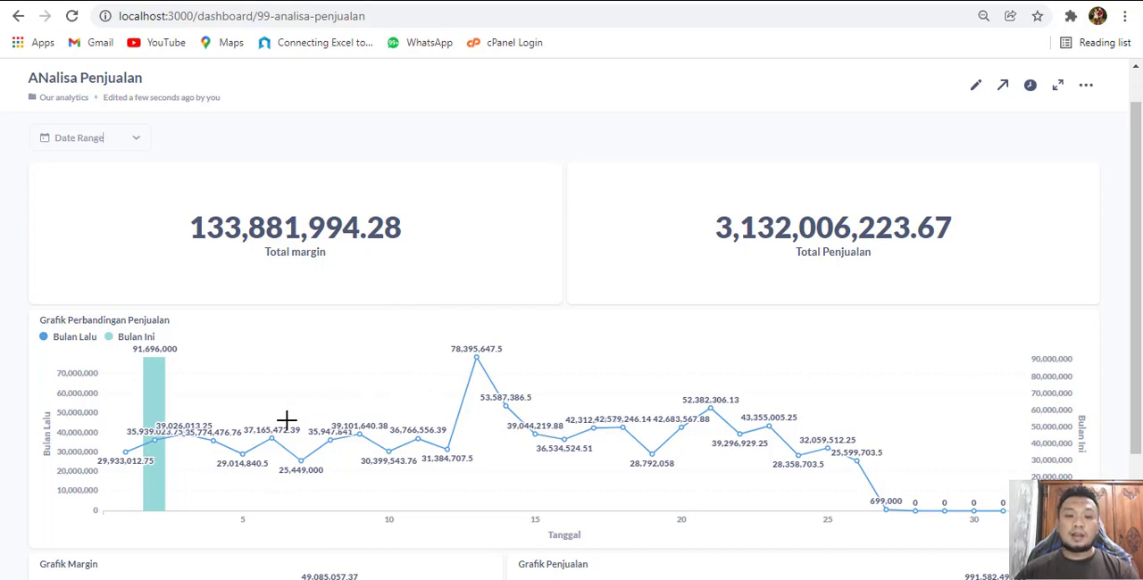
{"action": "mouse_move", "coordinate": [244, 463]}
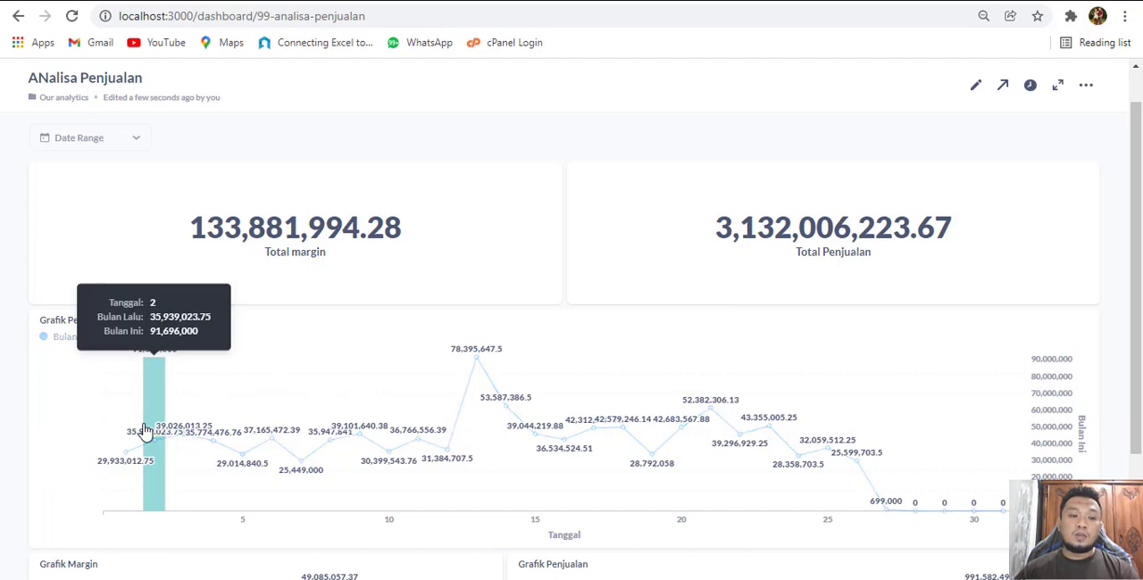
{"action": "scroll", "coordinate": [522, 379], "scroll_direction": "down", "scroll_amount": 2}
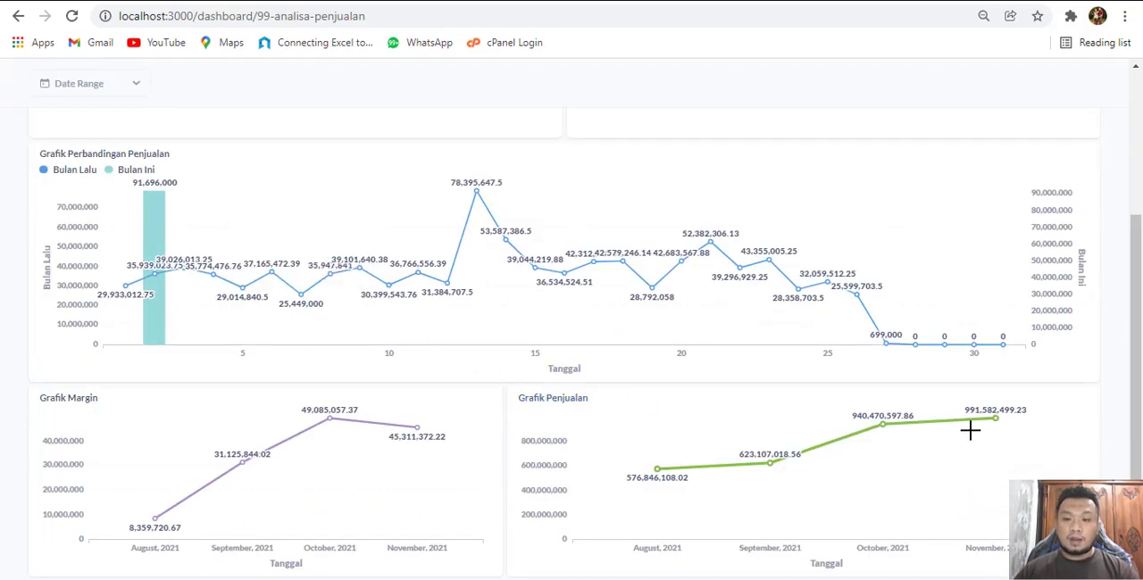
{"action": "scroll", "coordinate": [553, 399], "scroll_direction": "up", "scroll_amount": 3}
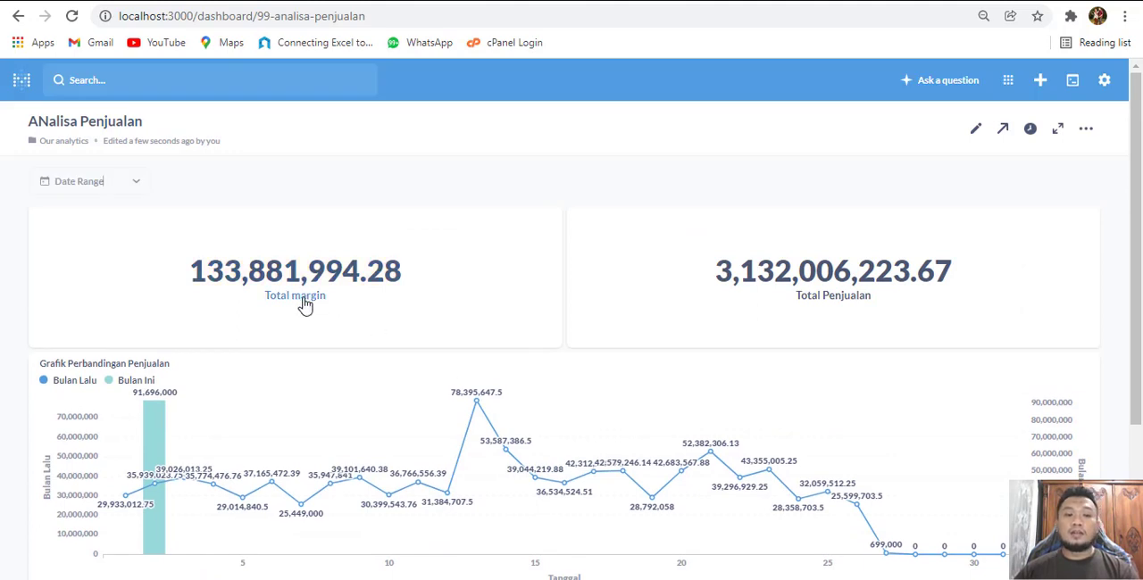